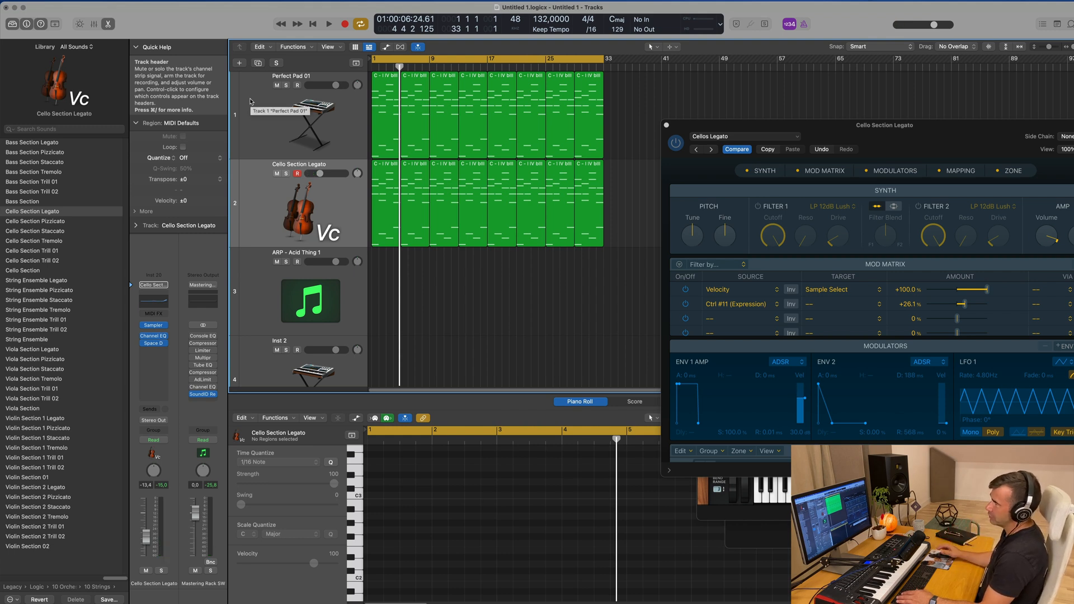
# Play the arrangement and look at the Alchemy preset used on the Perfect Pad 01 track
pyautogui.press('space')
pyautogui.scroll(-1, 488, 209)
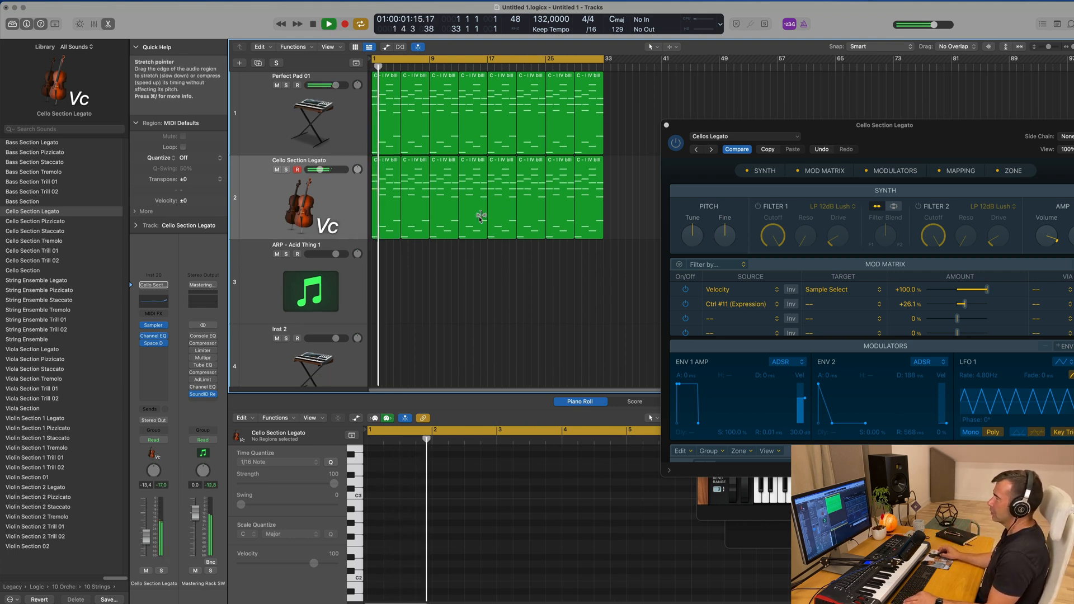
pyautogui.scroll(-3, 489, 209)
pyautogui.click(271, 107)
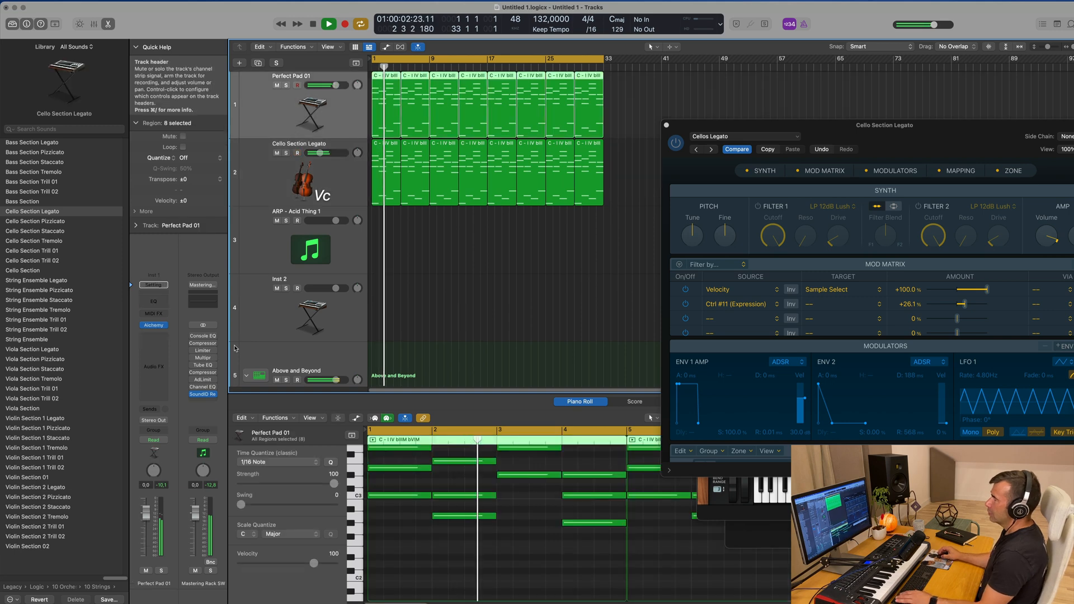
pyautogui.click(160, 326)
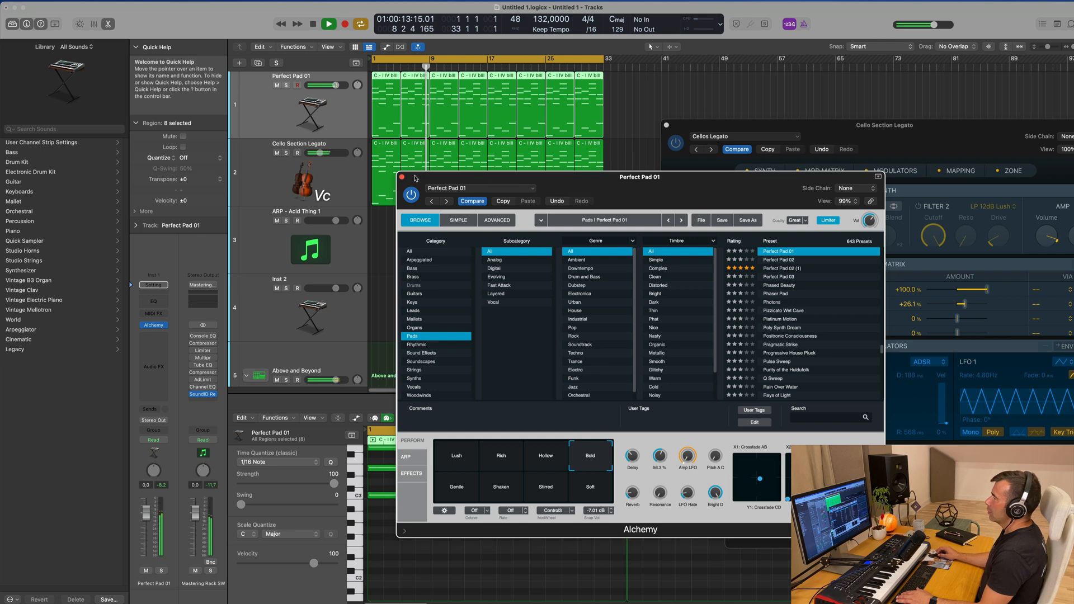
pyautogui.click(401, 177)
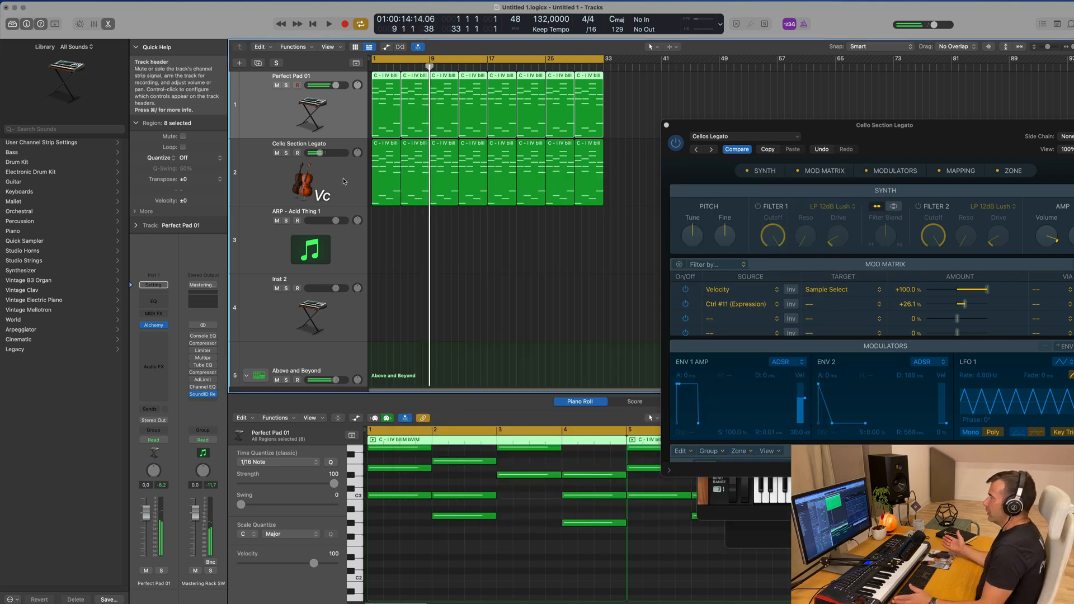
# Solo the Cello Section Legato track and, during playback, lengthen its Sampler ENV 1 AMP release to about 435 ms
pyautogui.click(344, 181)
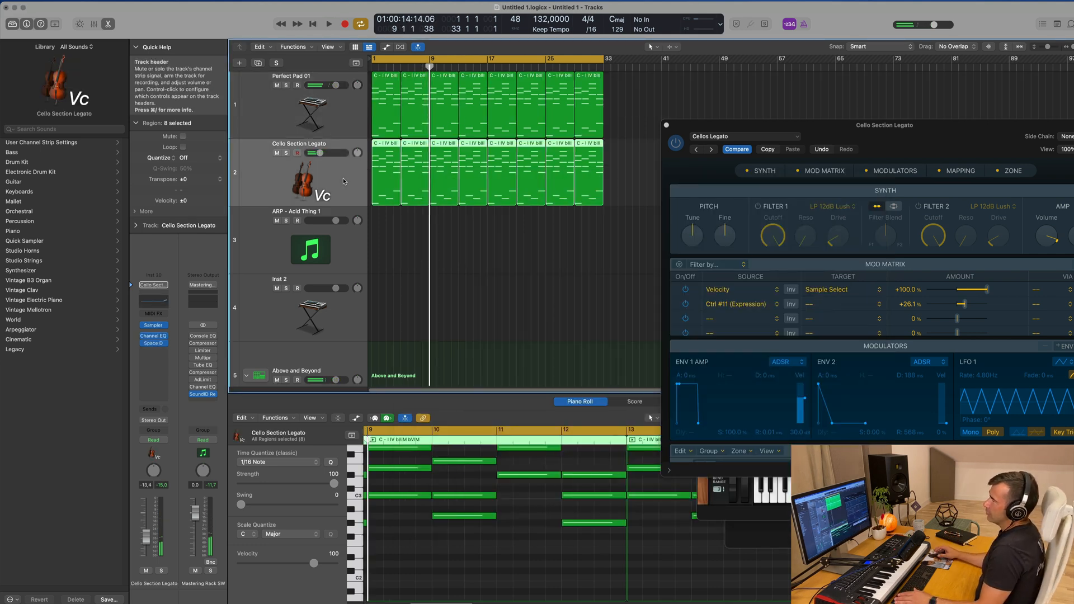
pyautogui.click(286, 152)
pyautogui.moveTo(833, 128); pyautogui.dragTo(682, 114)
pyautogui.press('space')
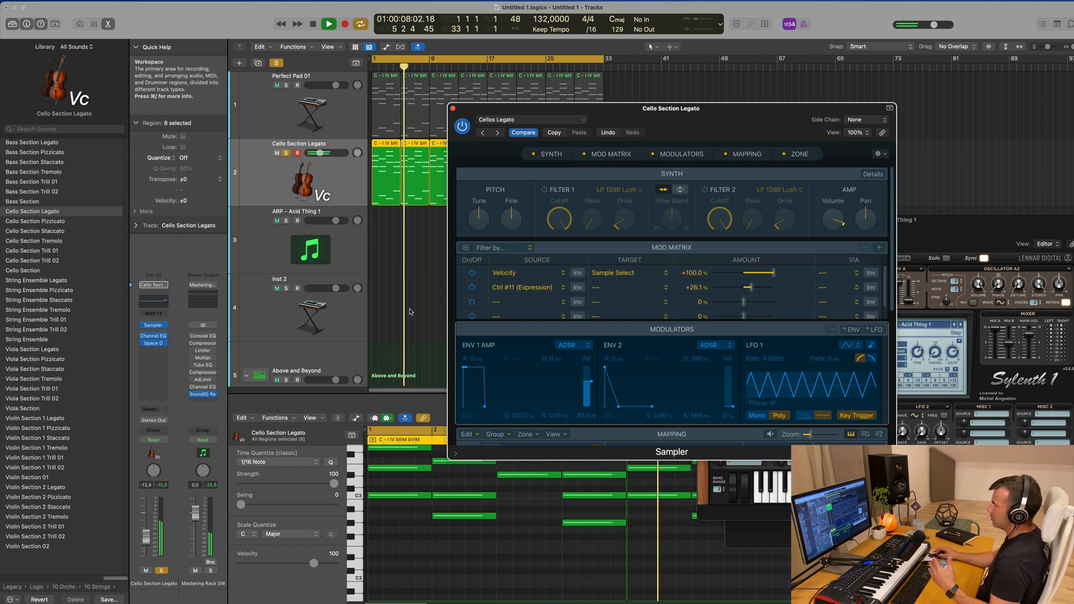
pyautogui.moveTo(485, 409); pyautogui.dragTo(499, 411)
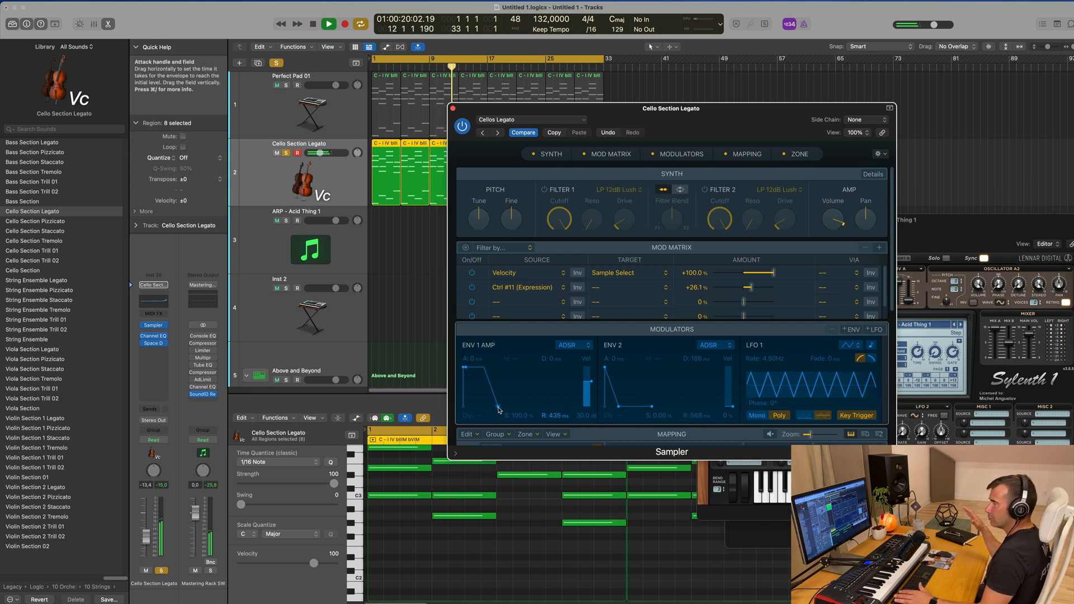
pyautogui.moveTo(499, 410); pyautogui.dragTo(498, 410)
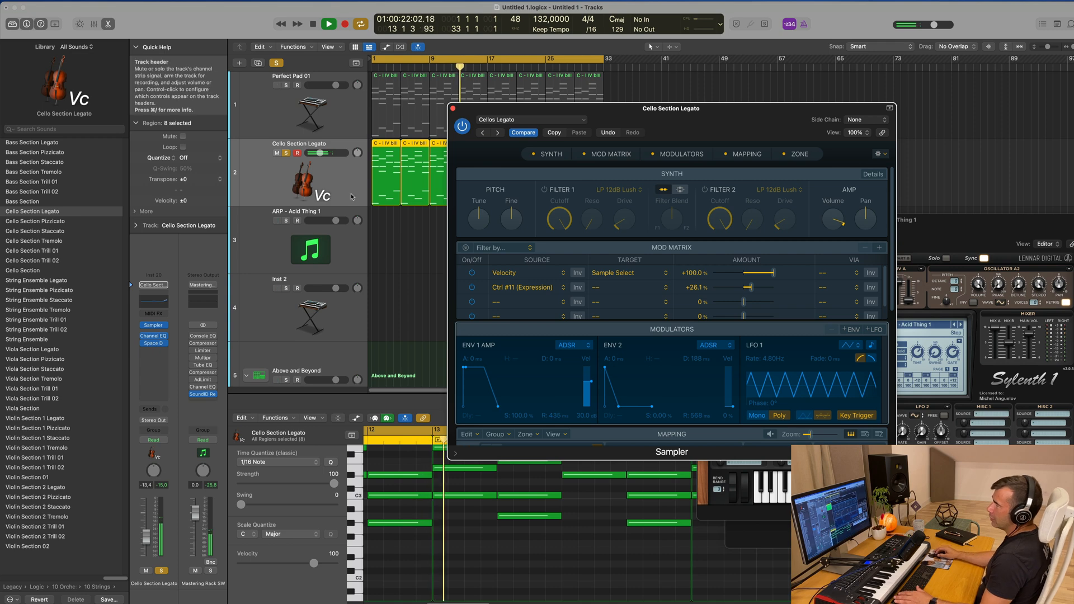
# Add a Bus 6 send to the cello track and insert a Channel EQ on the bus's aux channel
pyautogui.click(153, 409)
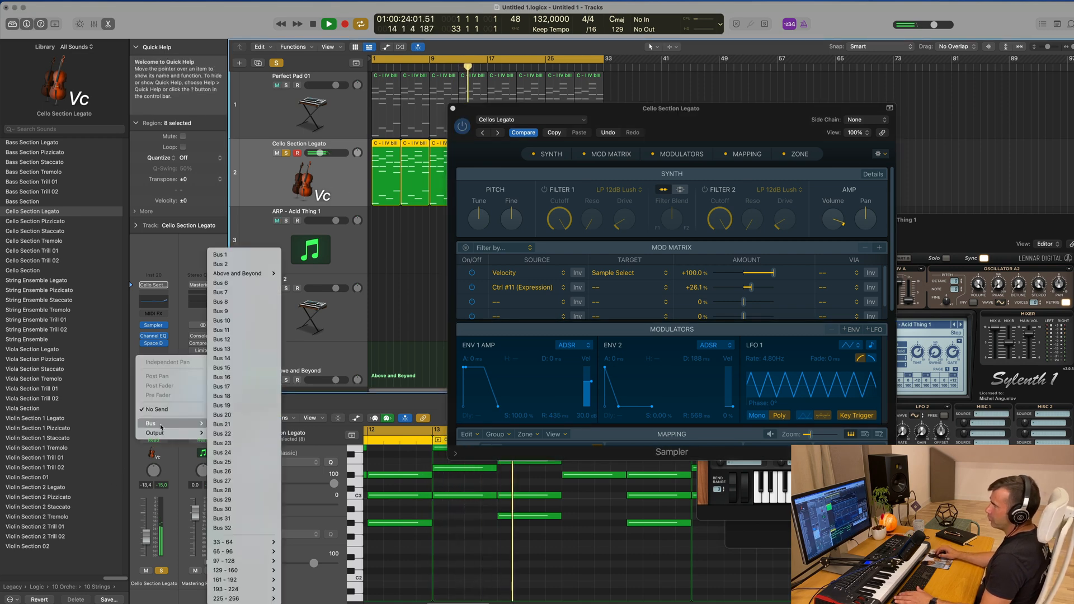
pyautogui.moveTo(204, 418)
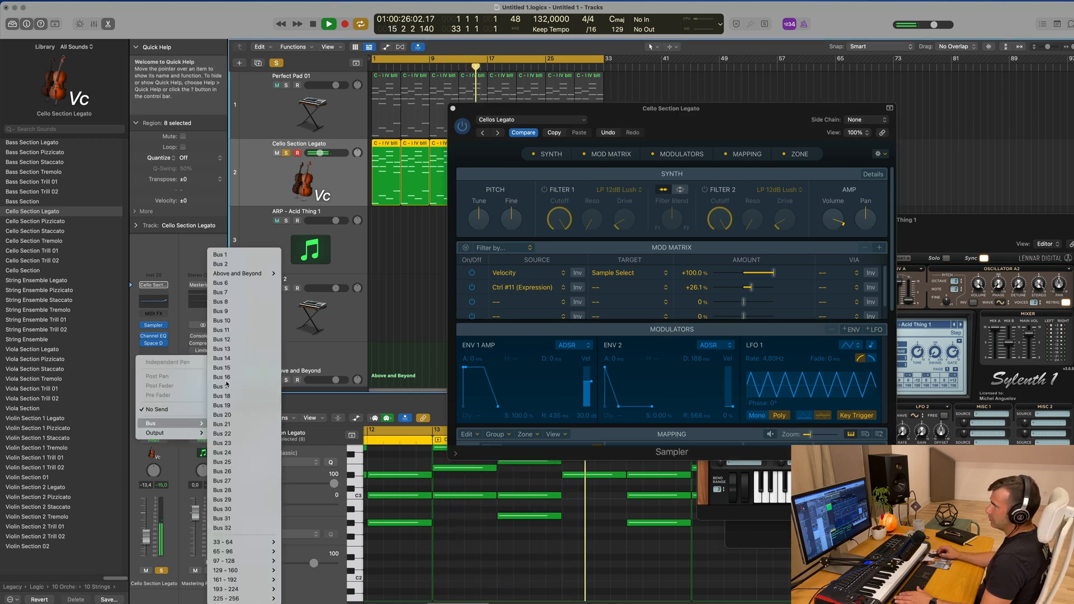
pyautogui.click(232, 283)
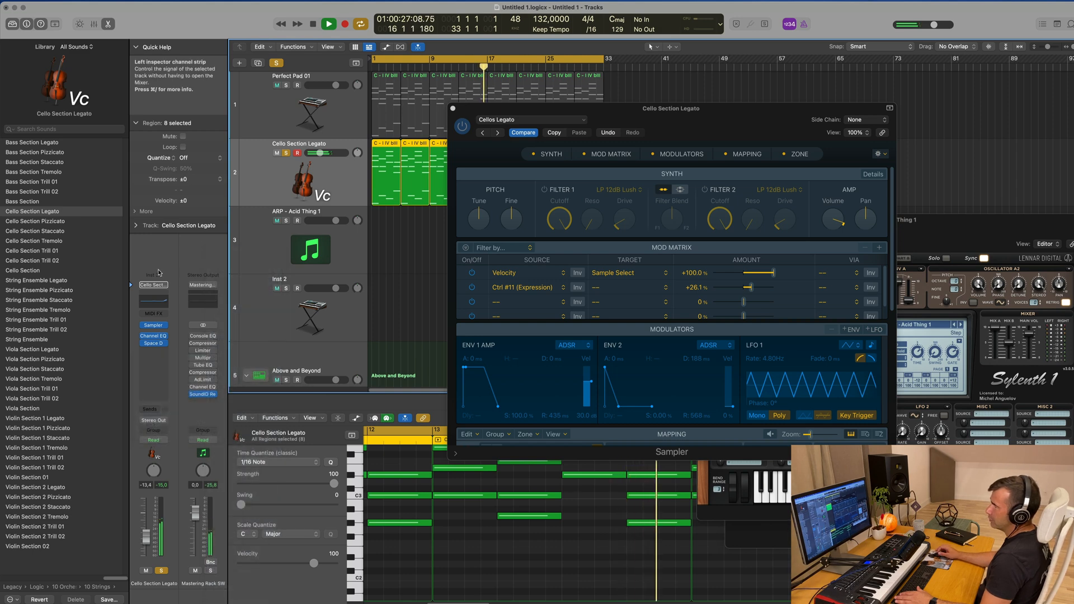
pyautogui.click(207, 354)
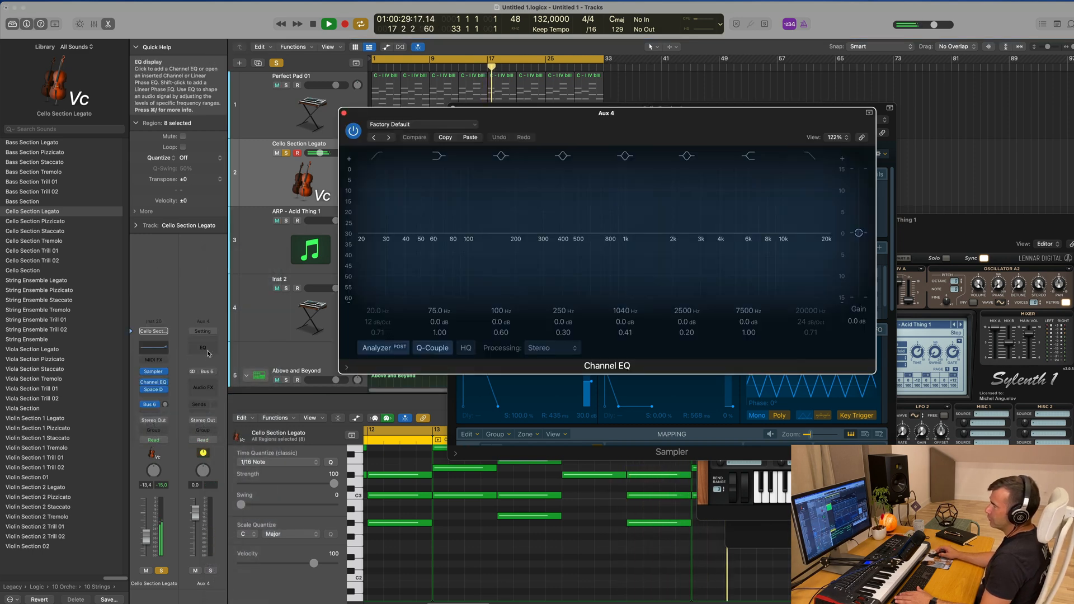
# Insert a stereo SilverVerb below the Channel EQ on the Bus 6 aux and load its grandiose preset
pyautogui.click(207, 392)
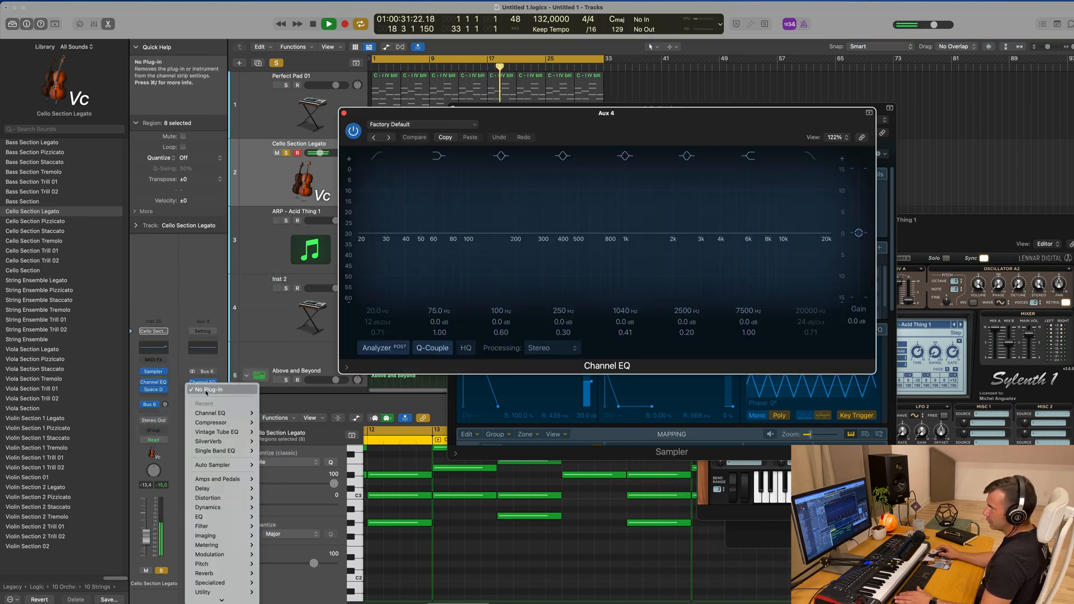
pyautogui.moveTo(244, 447)
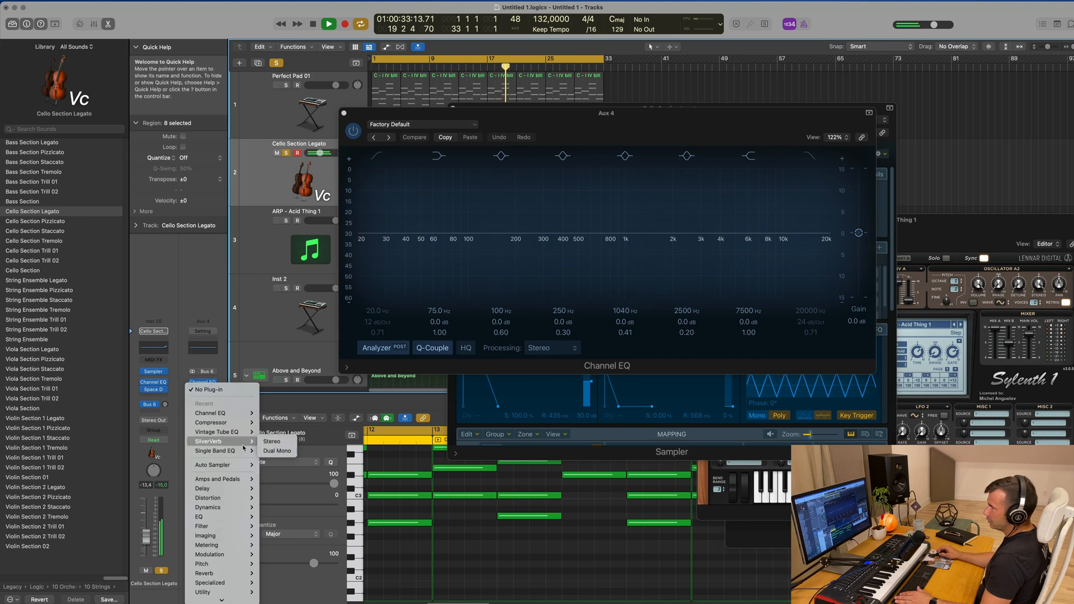
pyautogui.click(285, 443)
pyautogui.click(482, 133)
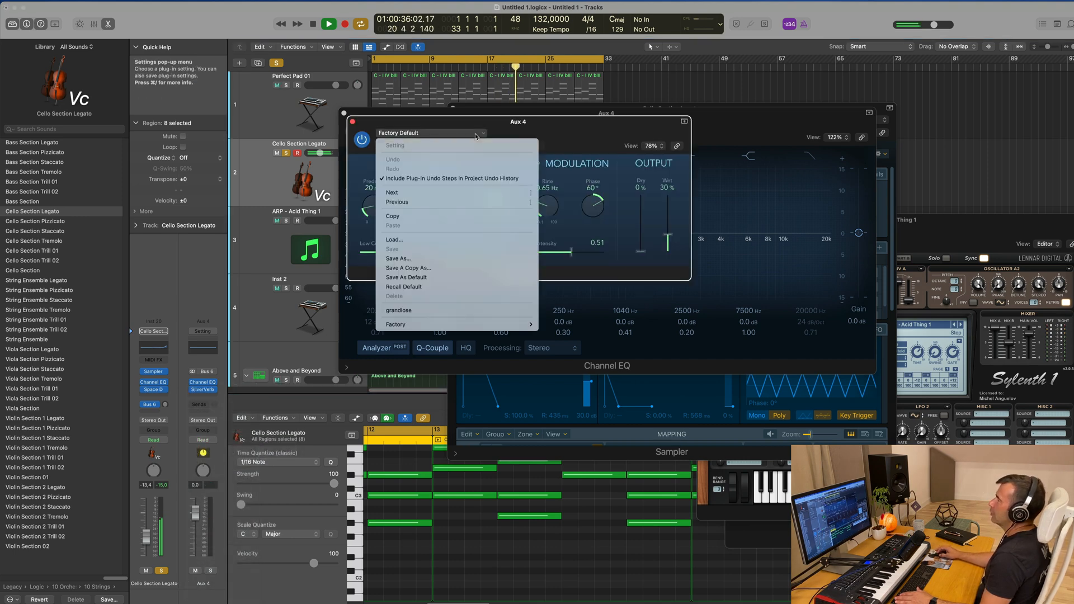
pyautogui.click(475, 312)
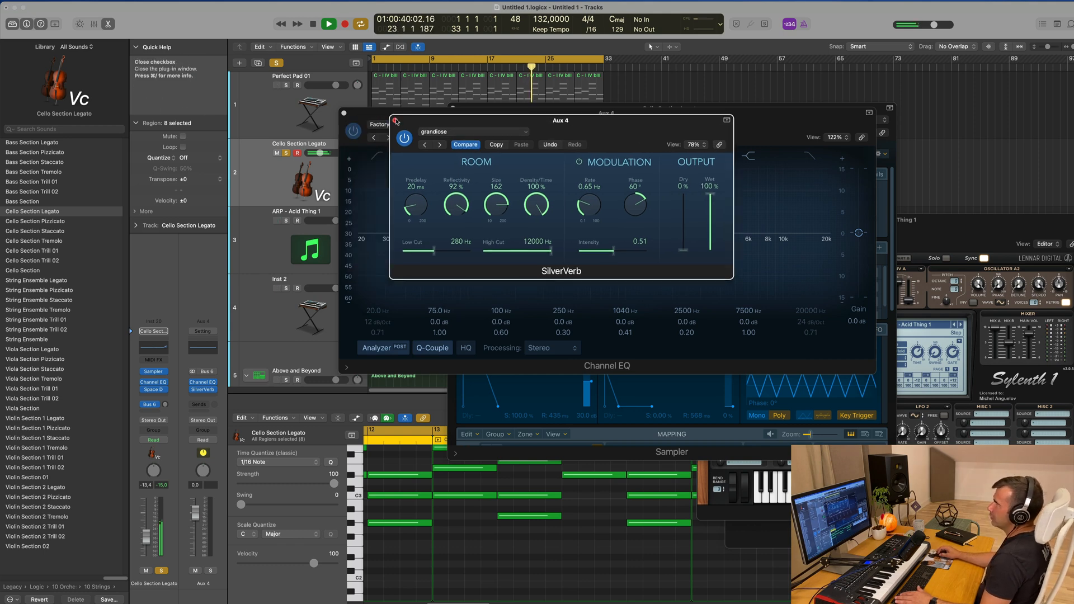
pyautogui.click(394, 120)
# Raise the cello track's Bus 6 send level to about -5.5 dB
pyautogui.moveTo(446, 119); pyautogui.dragTo(605, 152)
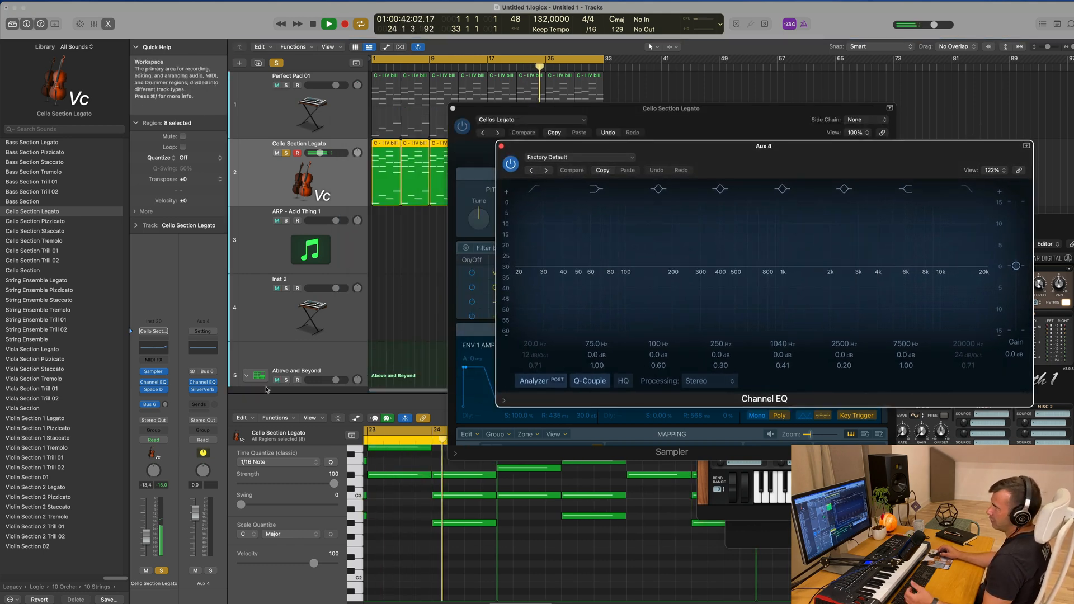
pyautogui.moveTo(165, 403); pyautogui.dragTo(166, 406)
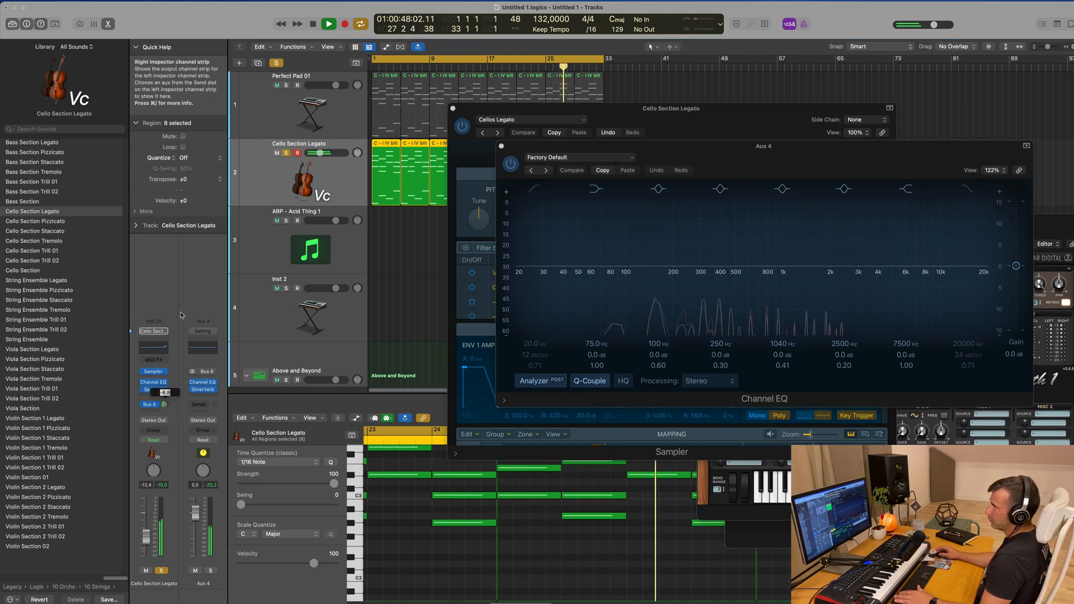
pyautogui.moveTo(165, 404); pyautogui.dragTo(164, 414)
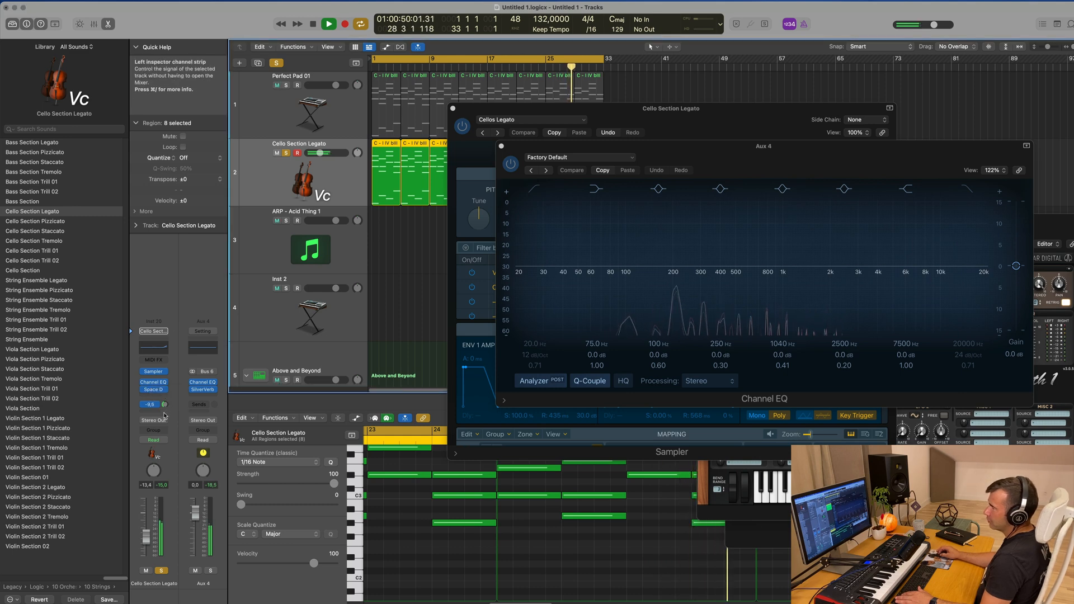
pyautogui.click(501, 146)
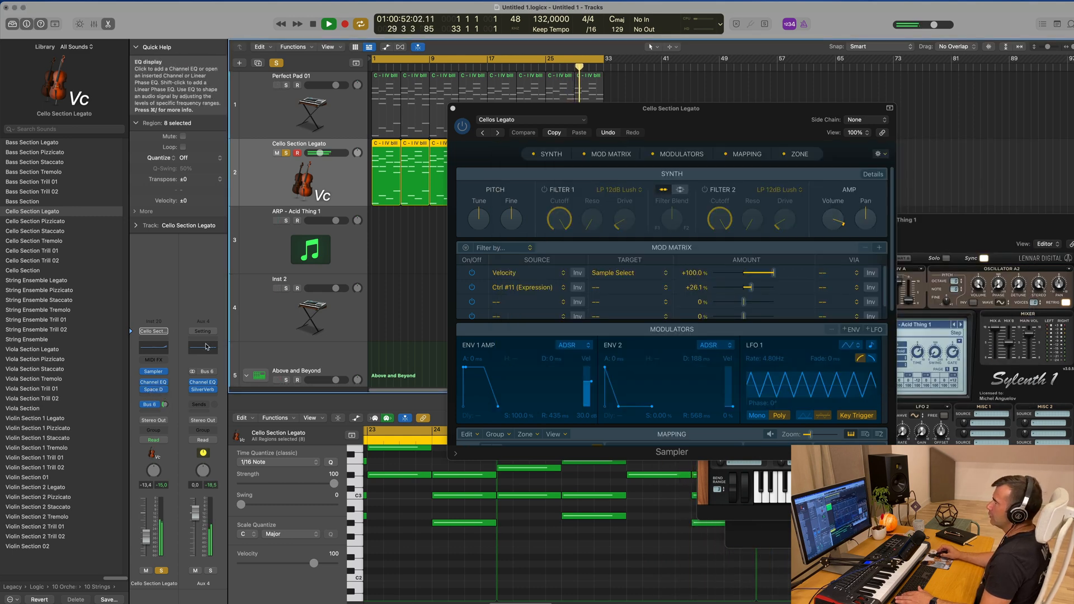
# Enable the low cut in the Bus 6 aux's Channel EQ at about 510 Hz, 36 dB/Oct, with Q about 0.51
pyautogui.click(202, 382)
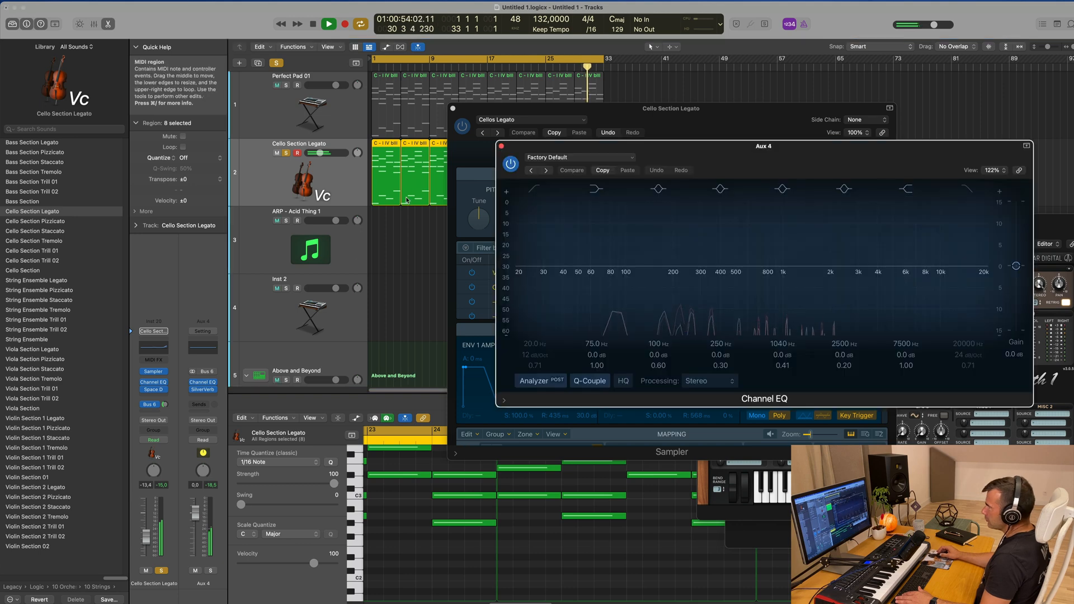
pyautogui.moveTo(770, 170); pyautogui.dragTo(571, 183)
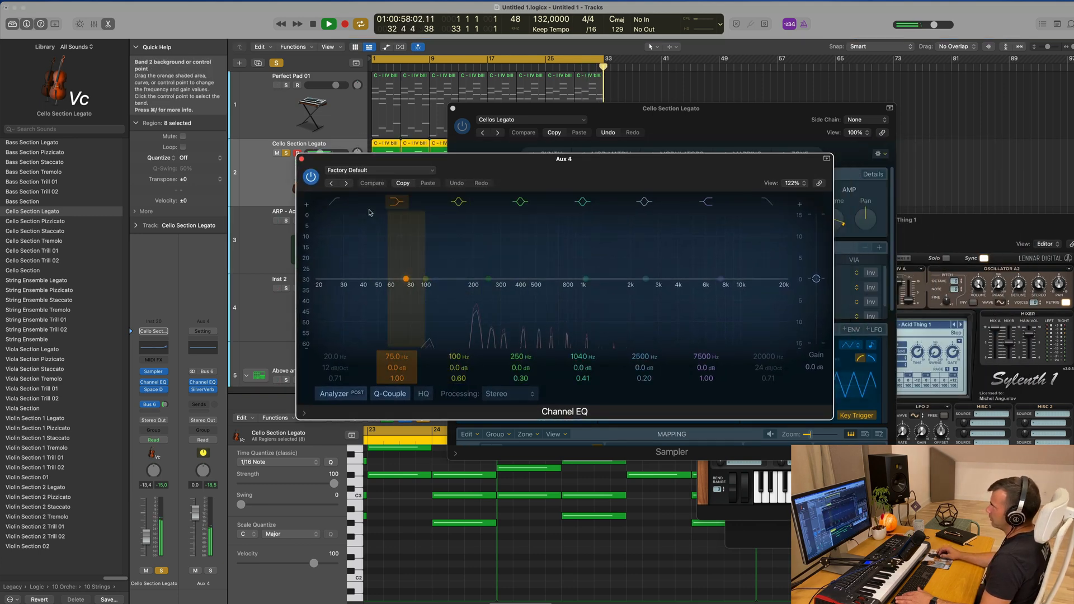
pyautogui.click(336, 202)
pyautogui.moveTo(348, 279); pyautogui.dragTo(510, 299)
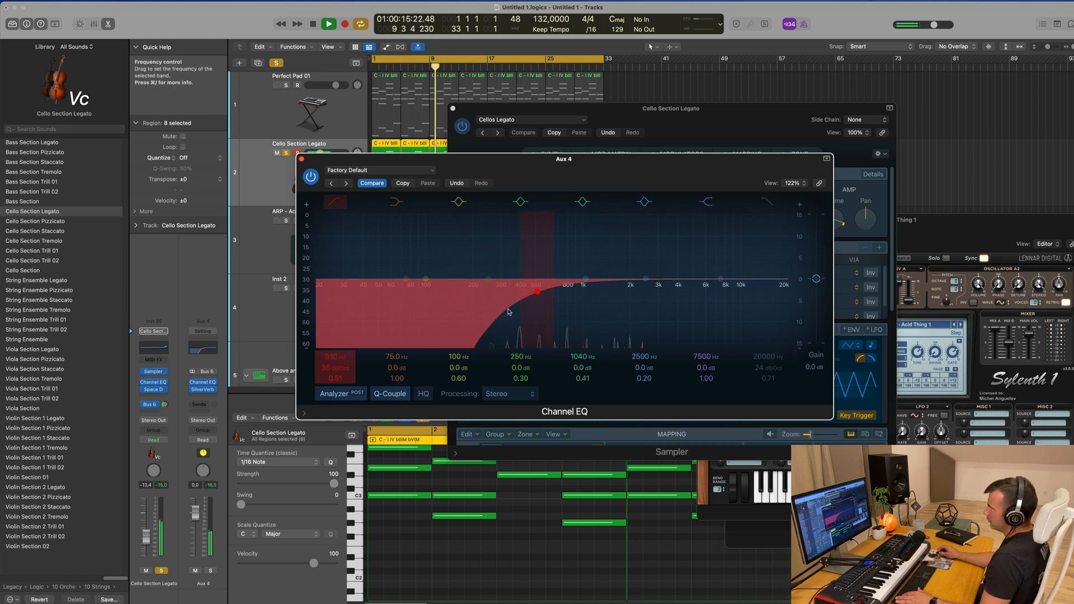
pyautogui.click(301, 158)
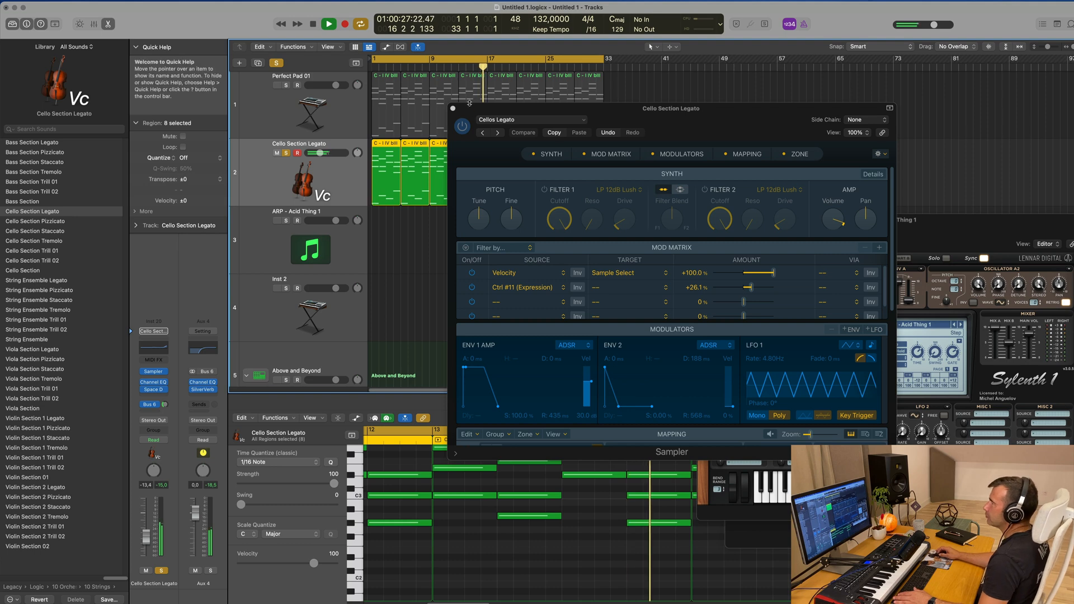
# Take the cello track out of solo, restart playback from the beginning and mute the cello
pyautogui.click(453, 108)
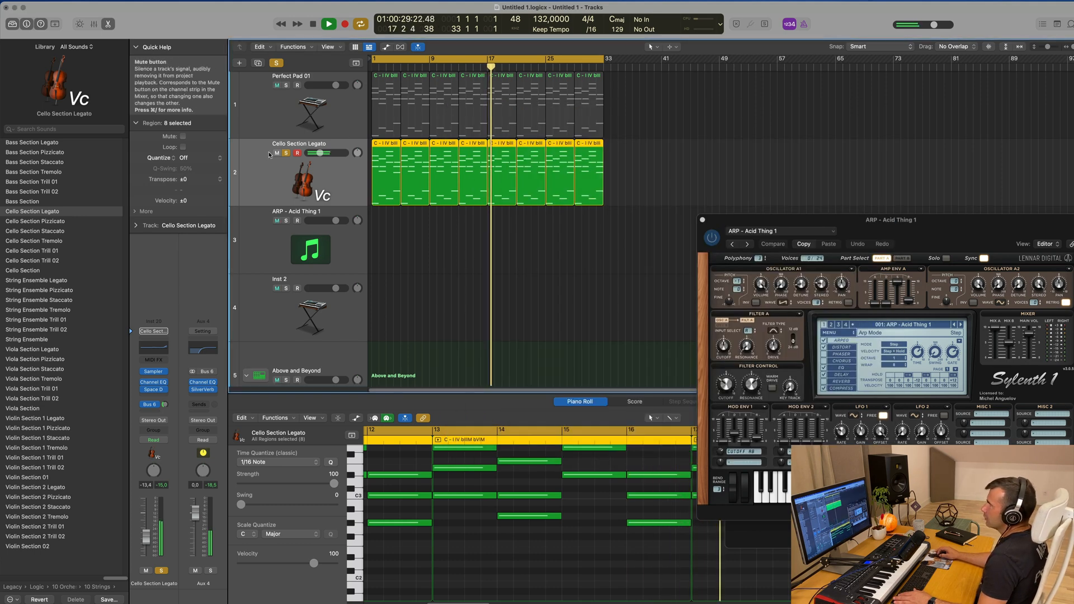
pyautogui.press('s')
pyautogui.press('space')
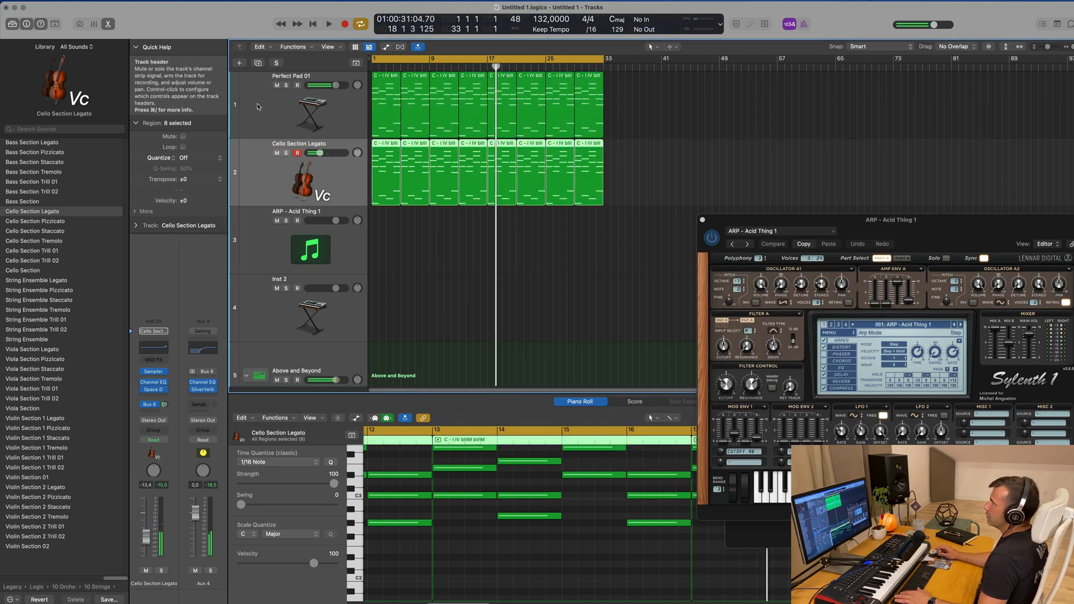
pyautogui.press('Return')
pyautogui.press('space')
pyautogui.press('m')
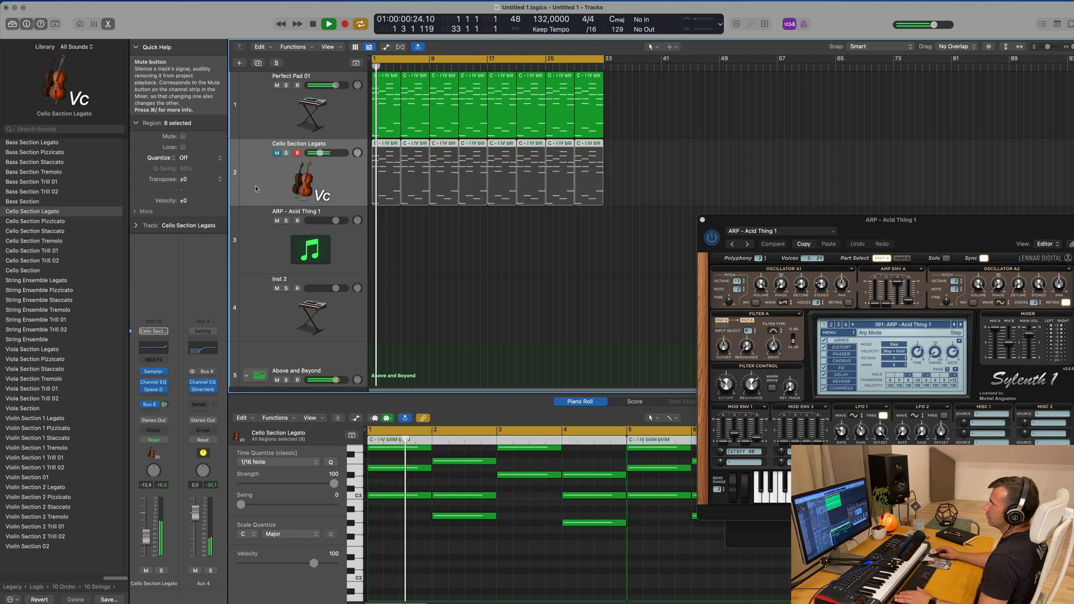
# Replay the Perfect Pad 01 track, set its automation mode to Touch and touch Alchemy's Cutoff knob to register it for automation
pyautogui.click(270, 107)
pyautogui.press('Return')
pyautogui.press('space')
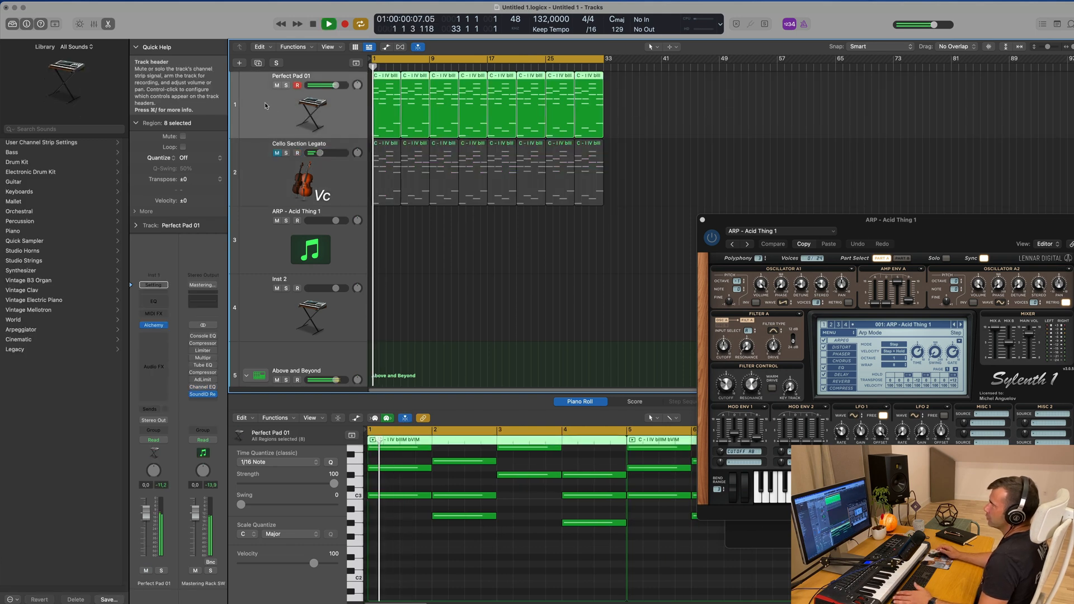
pyautogui.press('space')
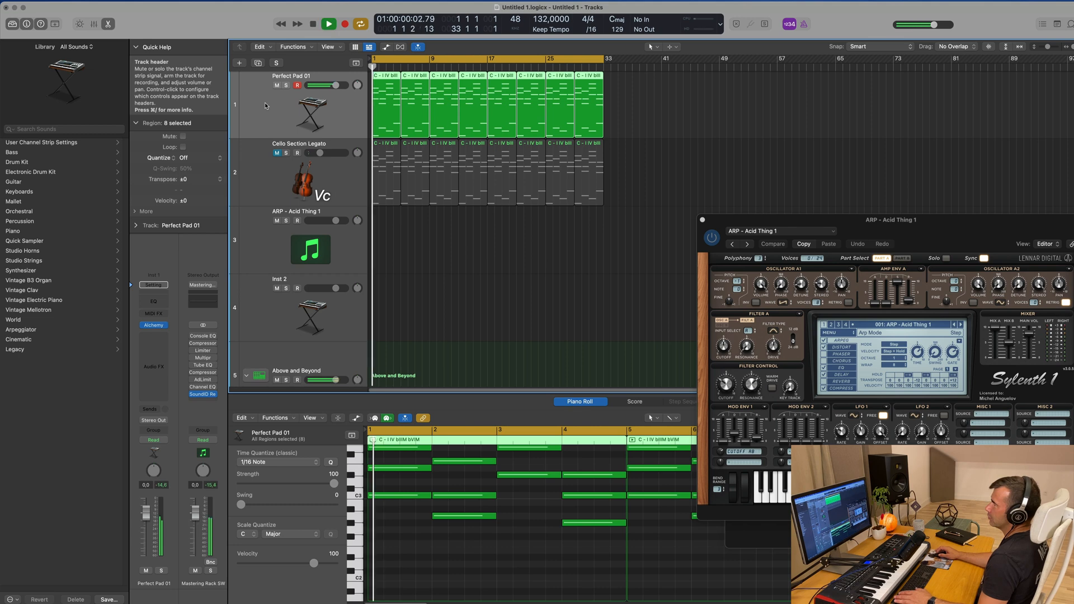
pyautogui.click(157, 326)
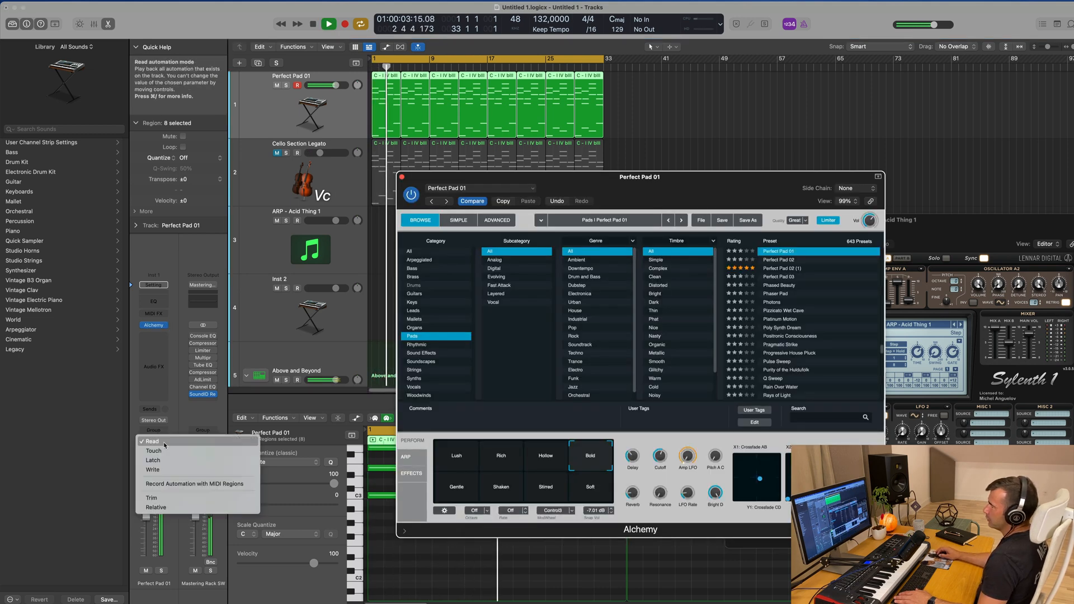
pyautogui.click(165, 445)
pyautogui.click(157, 454)
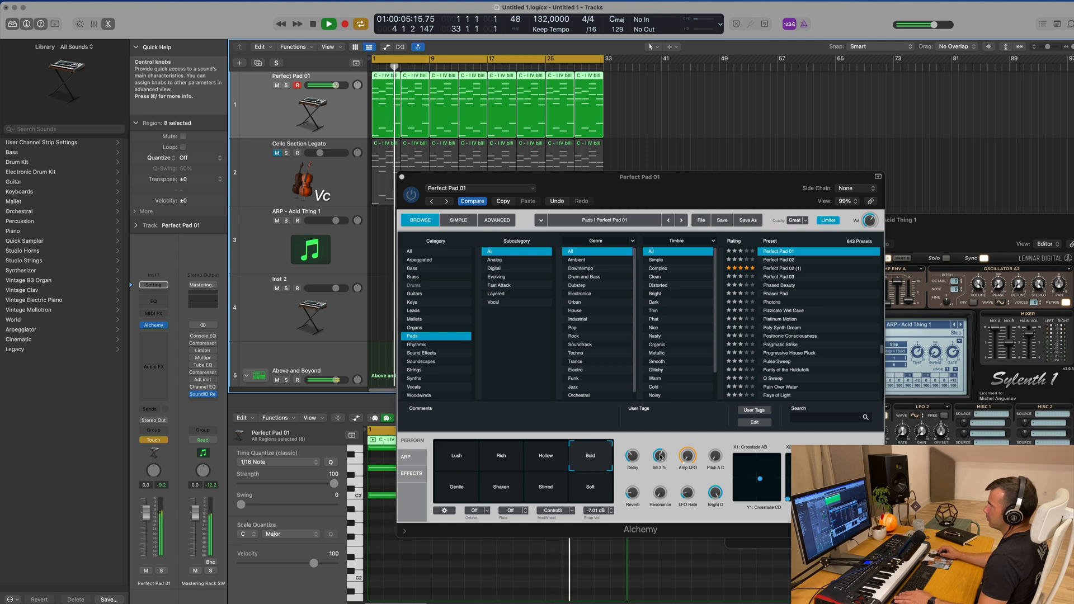
pyautogui.click(659, 457)
pyautogui.click(401, 177)
# Stop playback, show track automation with Cutoff as the Perfect Pad 01 parameter and set its automation mode to Read
pyautogui.press('space')
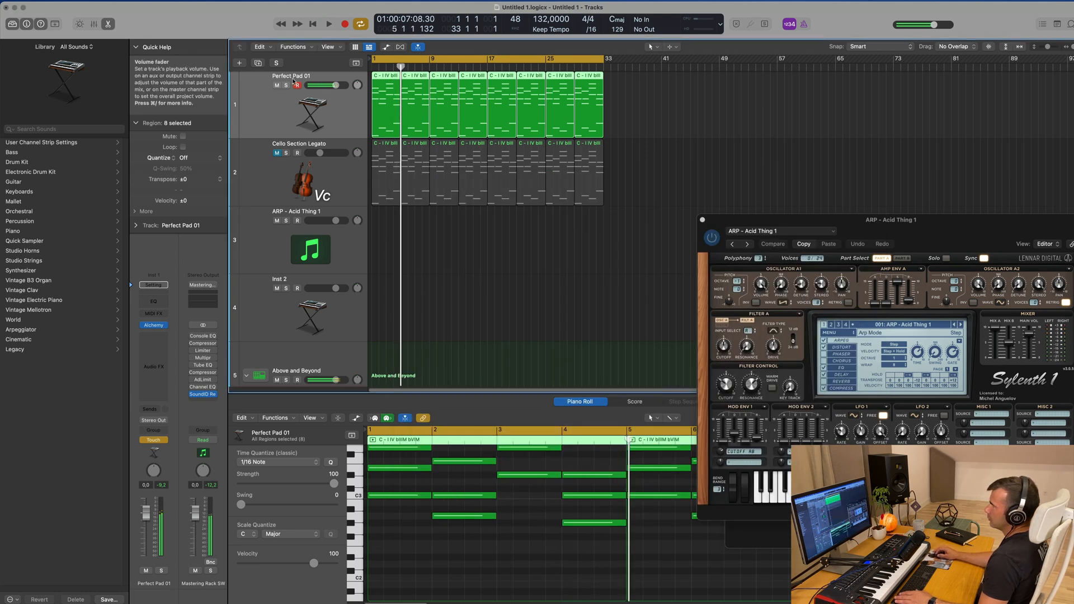
pyautogui.press('a')
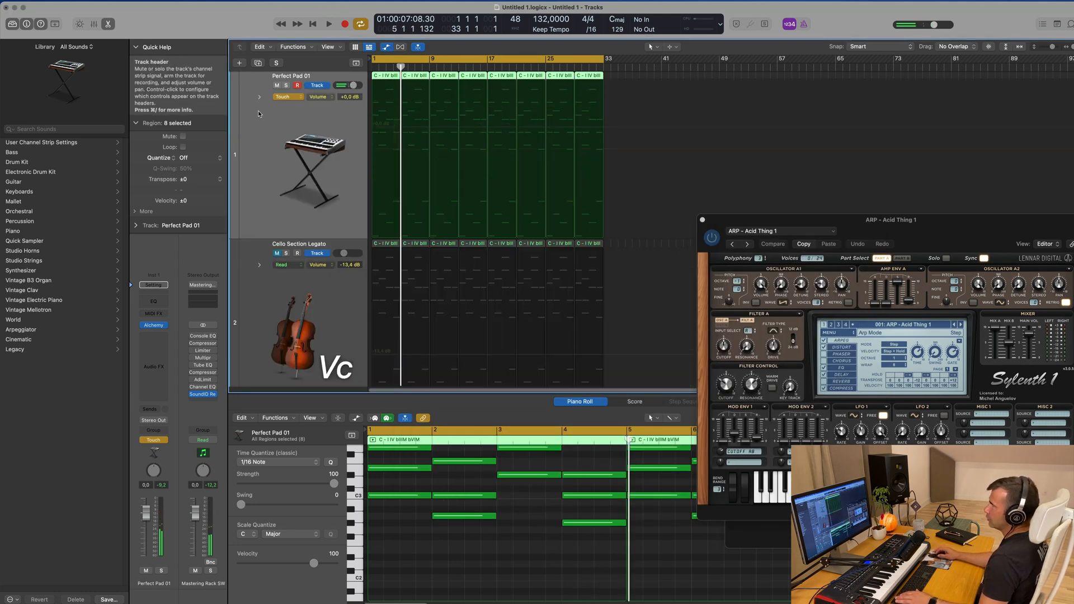
pyautogui.click(317, 97)
pyautogui.click(353, 198)
pyautogui.click(282, 96)
pyautogui.click(283, 87)
# Create a rising Cutoff automation ramp on Perfect Pad 01 from a lowered point at bar 1 to bar 17, and play it from the start
pyautogui.click(414, 149)
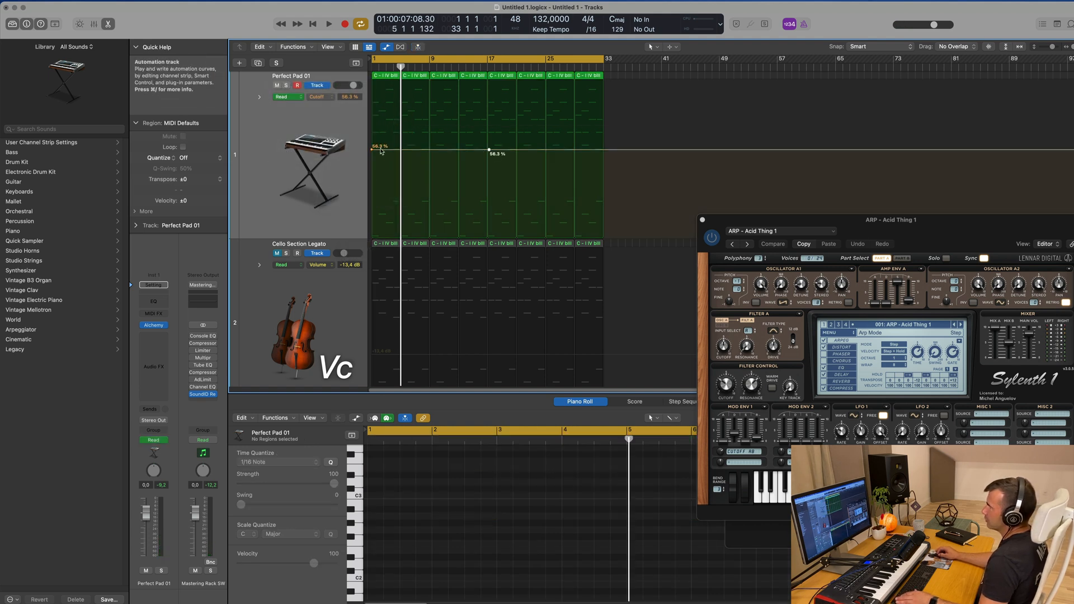
pyautogui.moveTo(373, 151); pyautogui.dragTo(373, 192)
pyautogui.press('Return')
pyautogui.press('space')
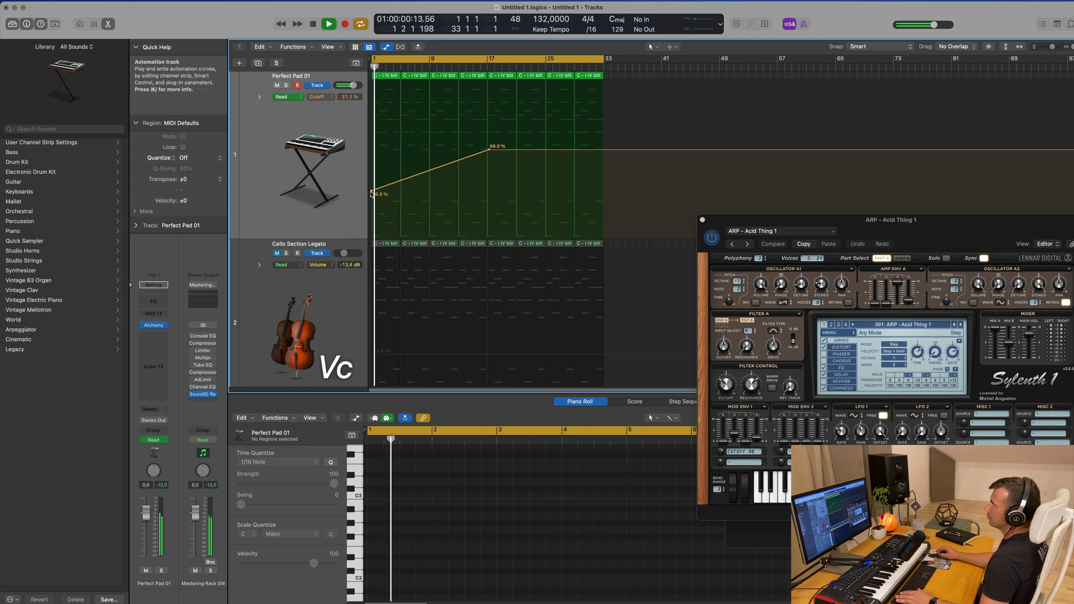
# Move the Cutoff automation peak on Perfect Pad 01 to bar 17 at 56.3 % and replay from the beginning
pyautogui.moveTo(489, 149); pyautogui.dragTo(488, 150)
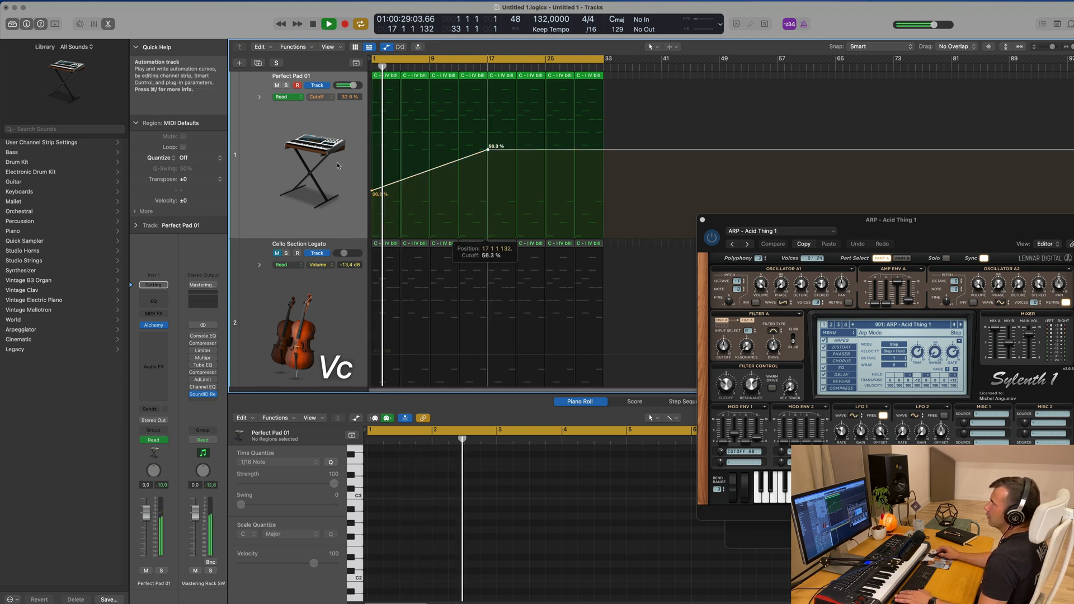
pyautogui.press('Return')
pyautogui.click(249, 215)
pyautogui.press('space')
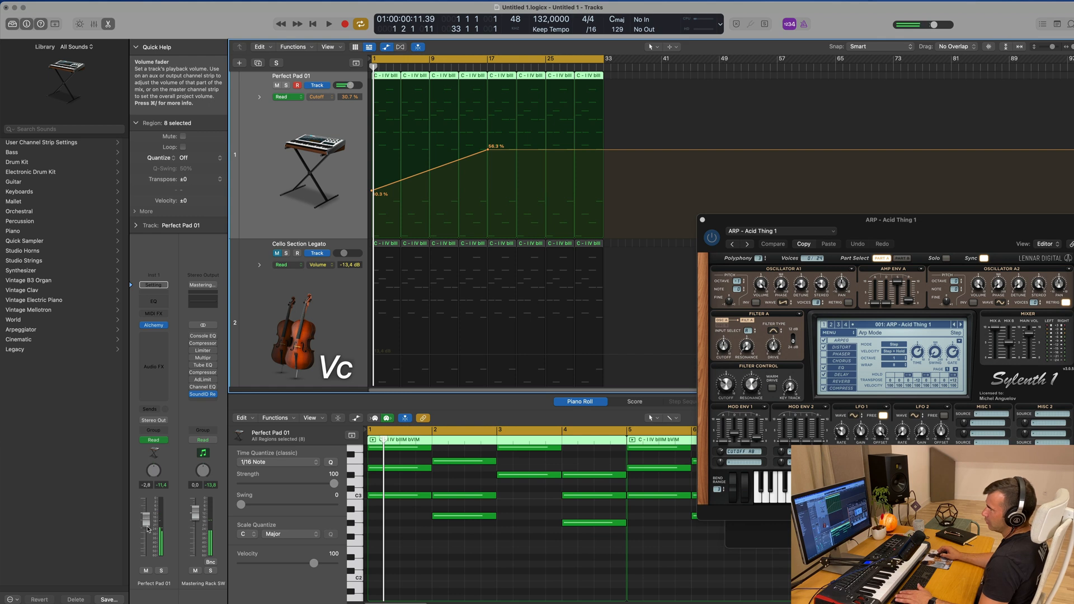
# Lower the Perfect Pad 01 track volume to -5.4 dB and play the section again from the beginning
pyautogui.press('space')
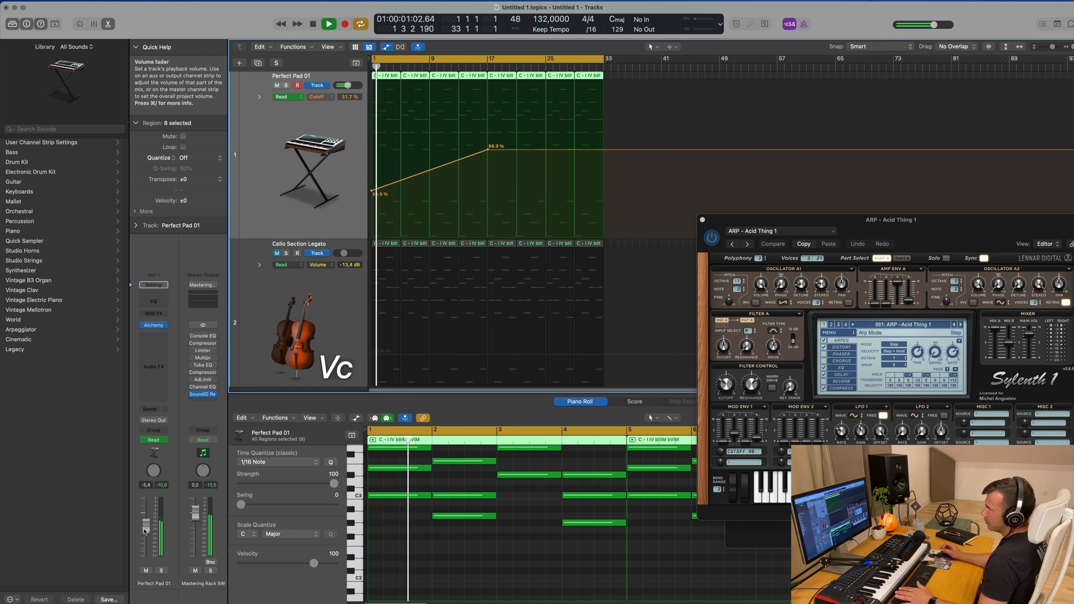
pyautogui.press('Return')
pyautogui.press('space')
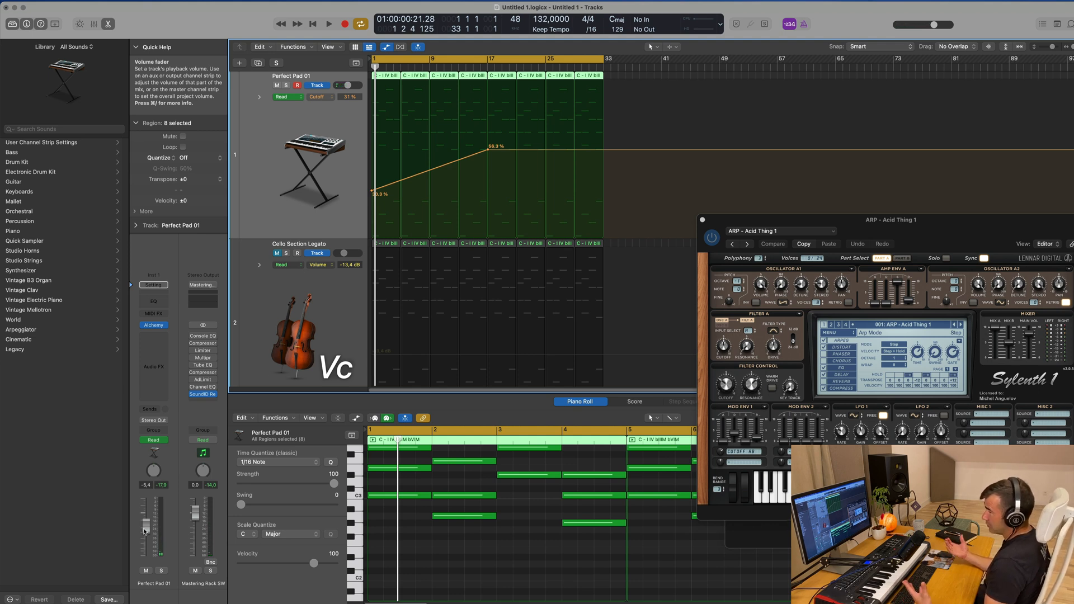
pyautogui.press('Return')
pyautogui.press('space')
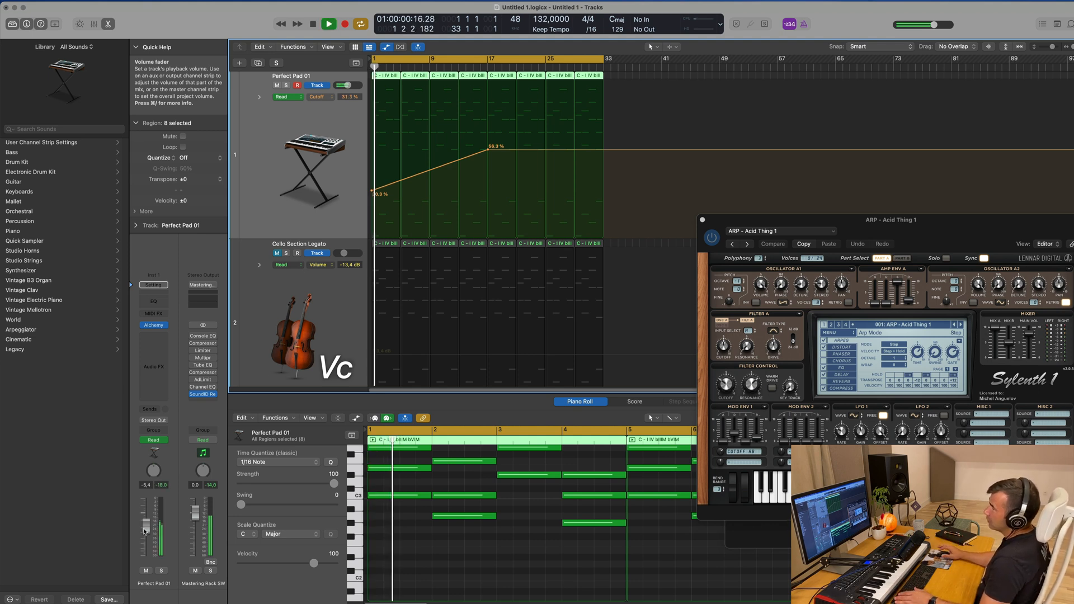
# Add a Channel EQ to Perfect Pad 01 and enable its low cut at 170 Hz with an 18 dB/Oct slope
pyautogui.click(153, 300)
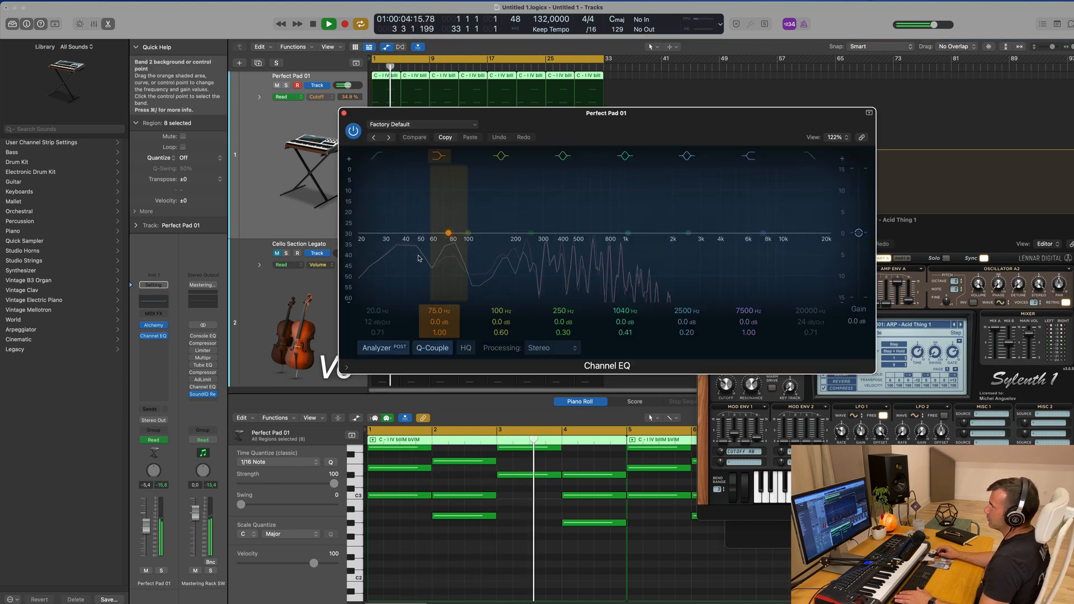
pyautogui.click(374, 243)
pyautogui.moveTo(374, 243); pyautogui.dragTo(502, 245)
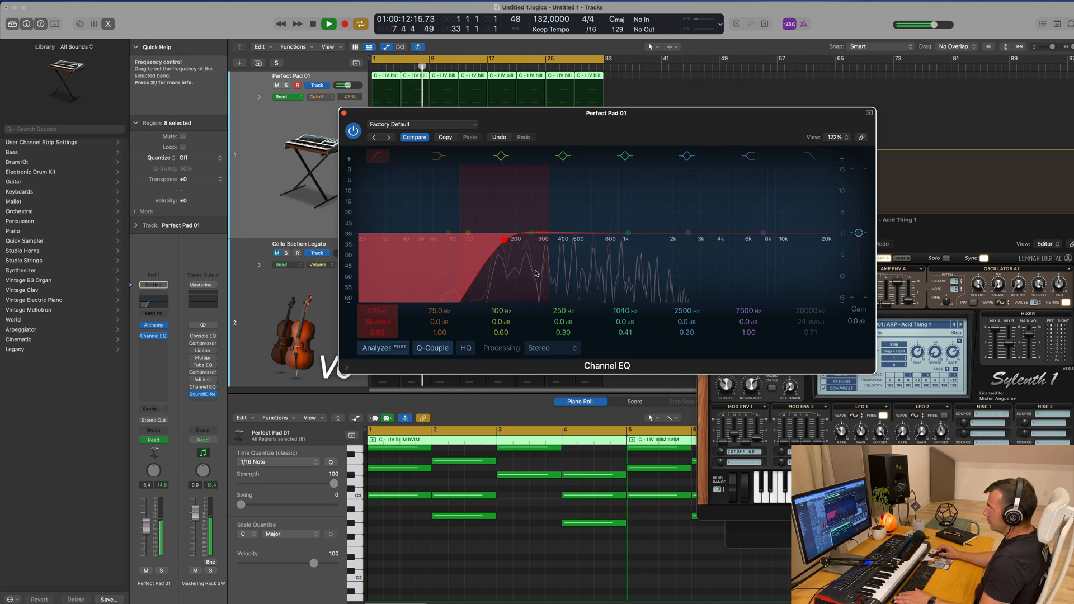
# Move the EQ window aside, replay Perfect Pad 01 through its low cut and close the EQ
pyautogui.moveTo(624, 121); pyautogui.dragTo(691, 151)
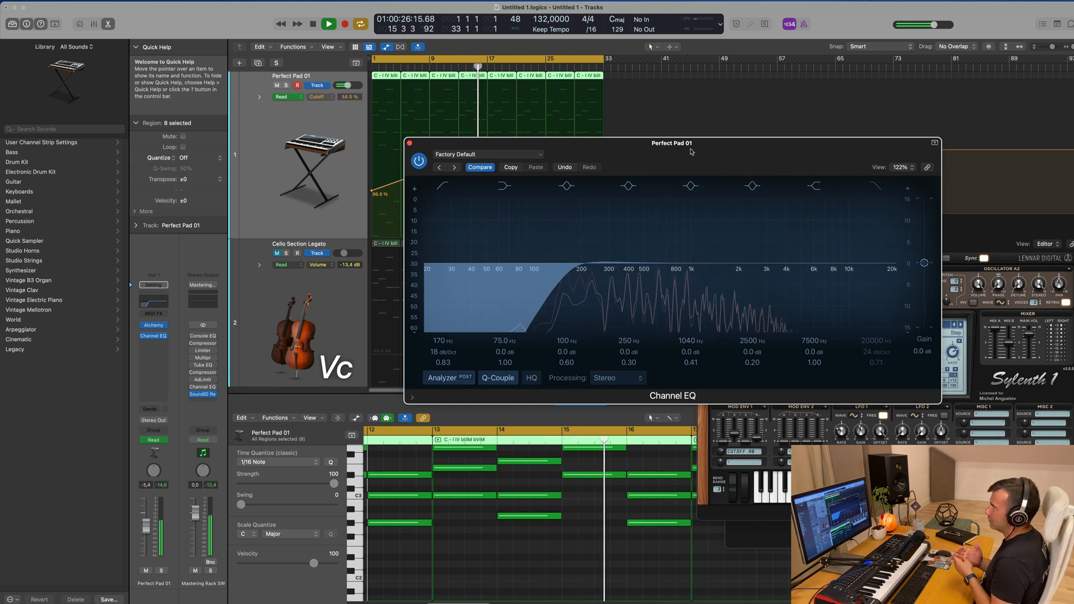
pyautogui.press('space')
pyautogui.moveTo(690, 151); pyautogui.dragTo(656, 150)
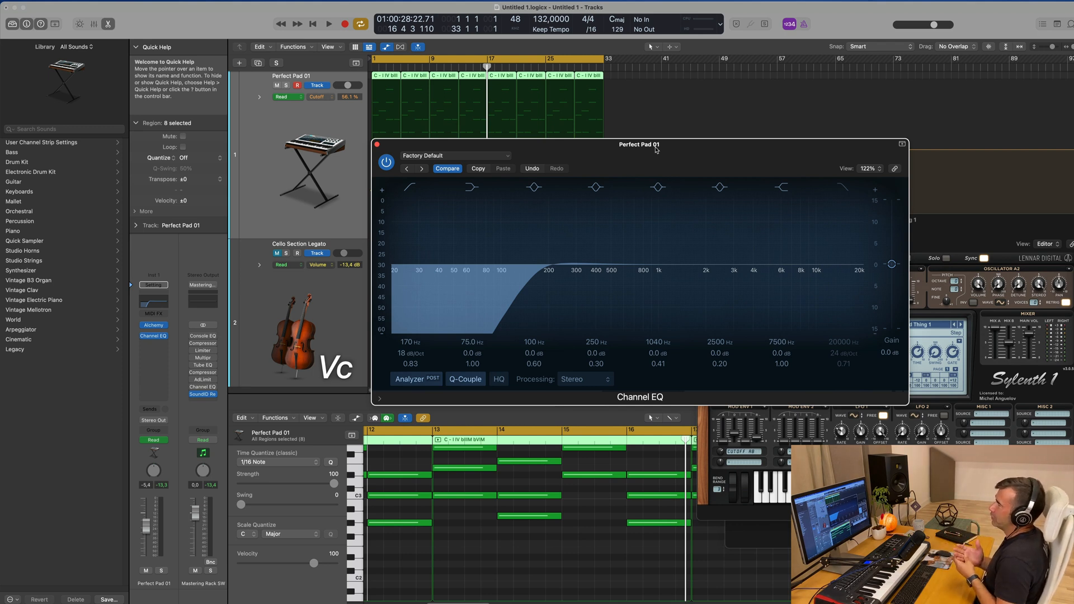
pyautogui.moveTo(656, 149); pyautogui.dragTo(744, 161)
pyautogui.press('space')
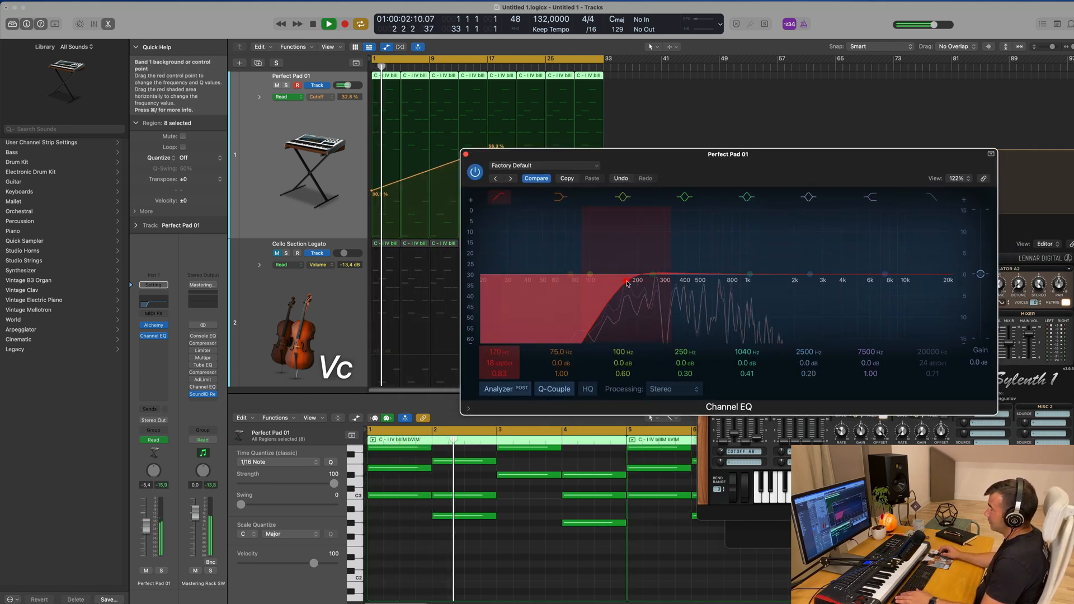
pyautogui.click(465, 154)
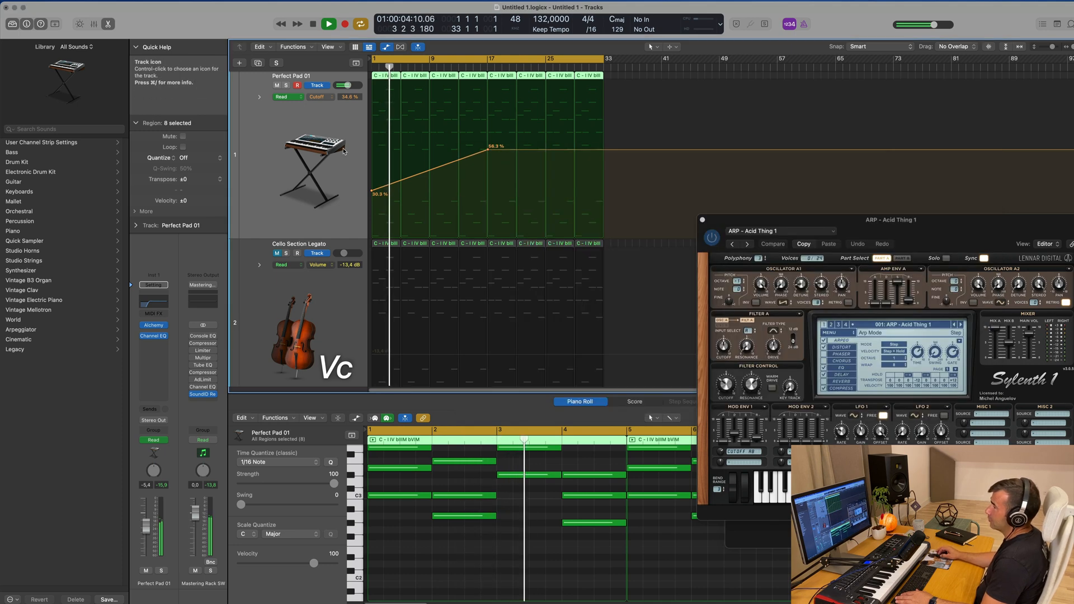
# Reroute the output of the Kick 1 - Above and Beyond track to Bus 7
pyautogui.scroll(-3, 332, 222)
pyautogui.click(332, 222)
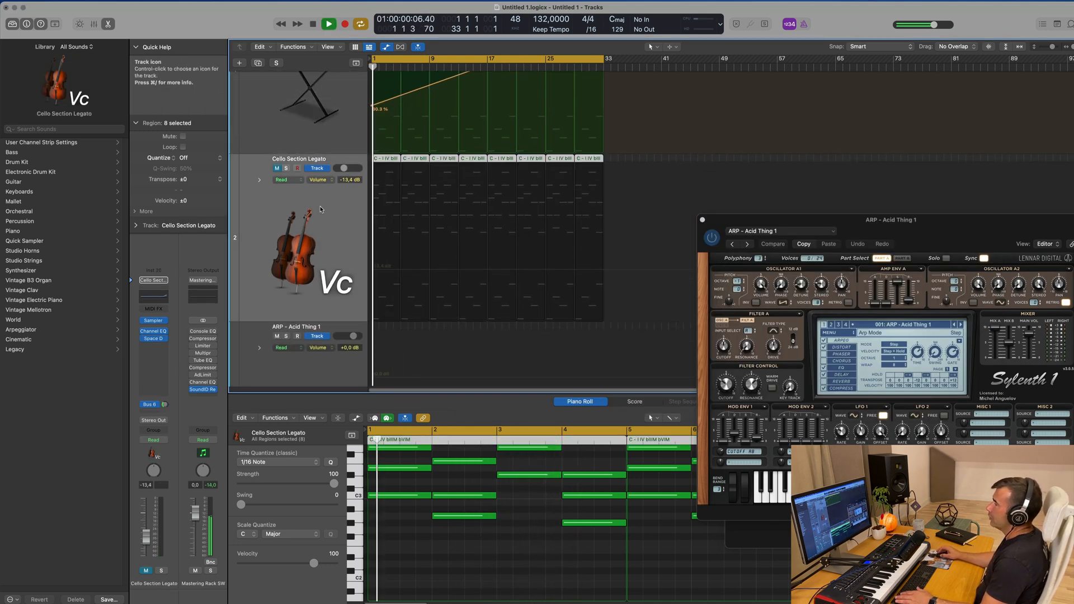
pyautogui.scroll(-3, 269, 204)
pyautogui.scroll(-5, 270, 207)
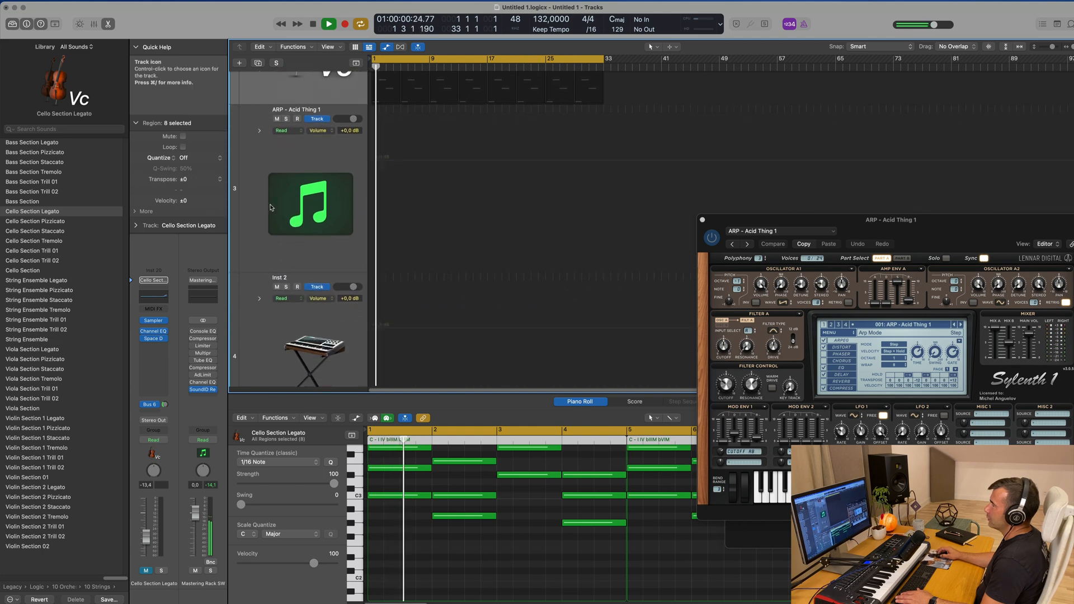
pyautogui.scroll(-4, 336, 323)
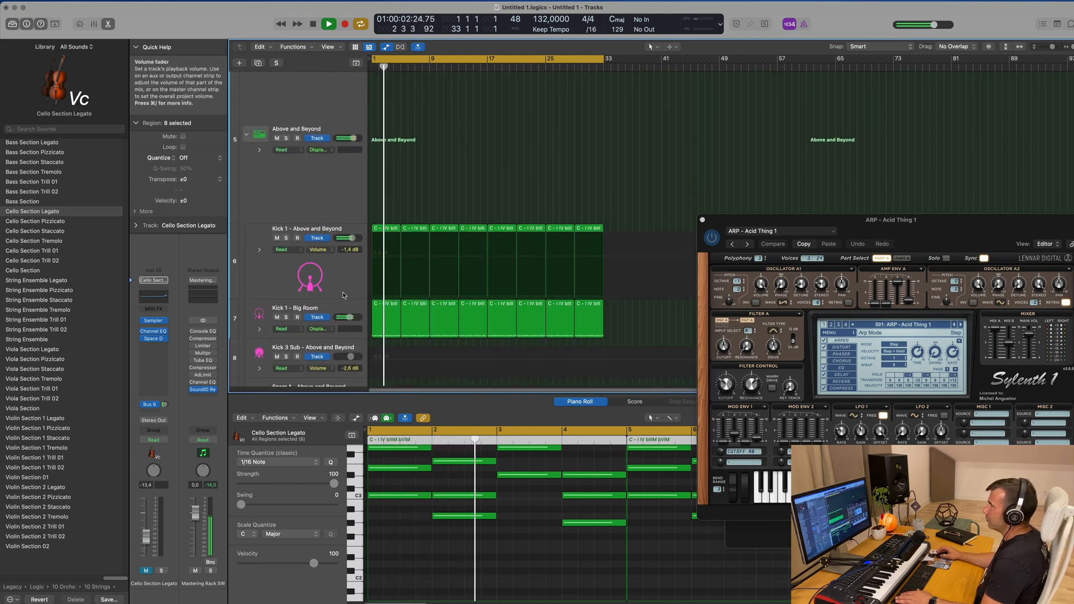
pyautogui.click(341, 252)
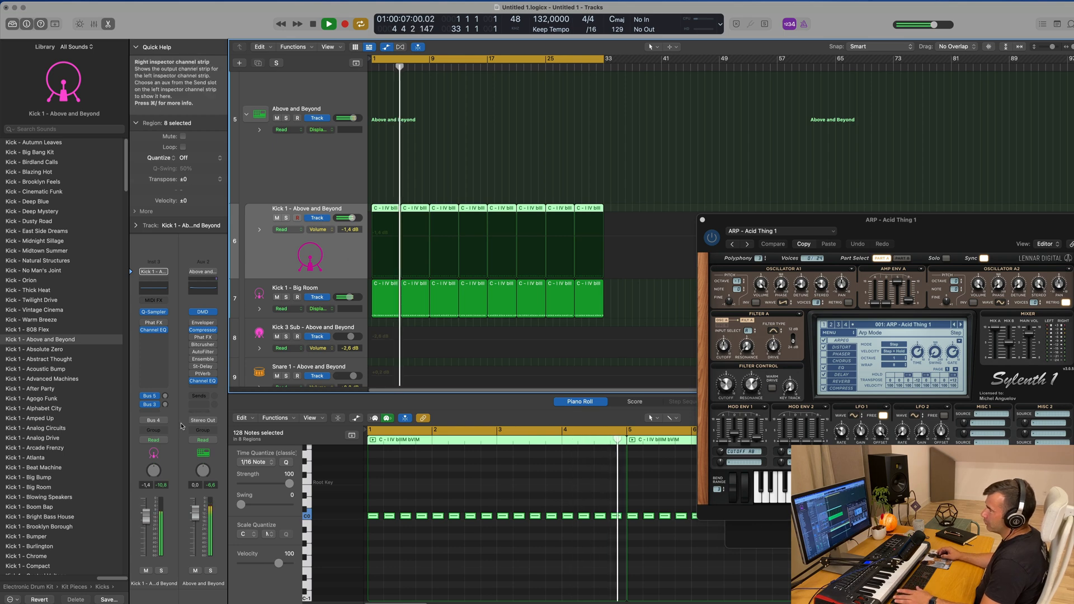
pyautogui.click(153, 420)
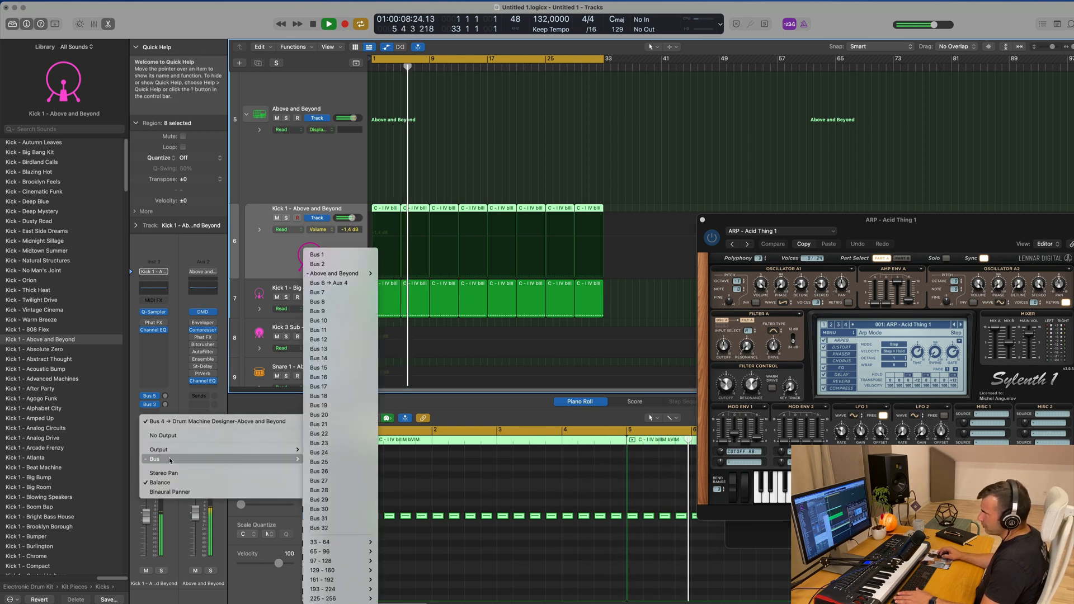
pyautogui.moveTo(185, 461)
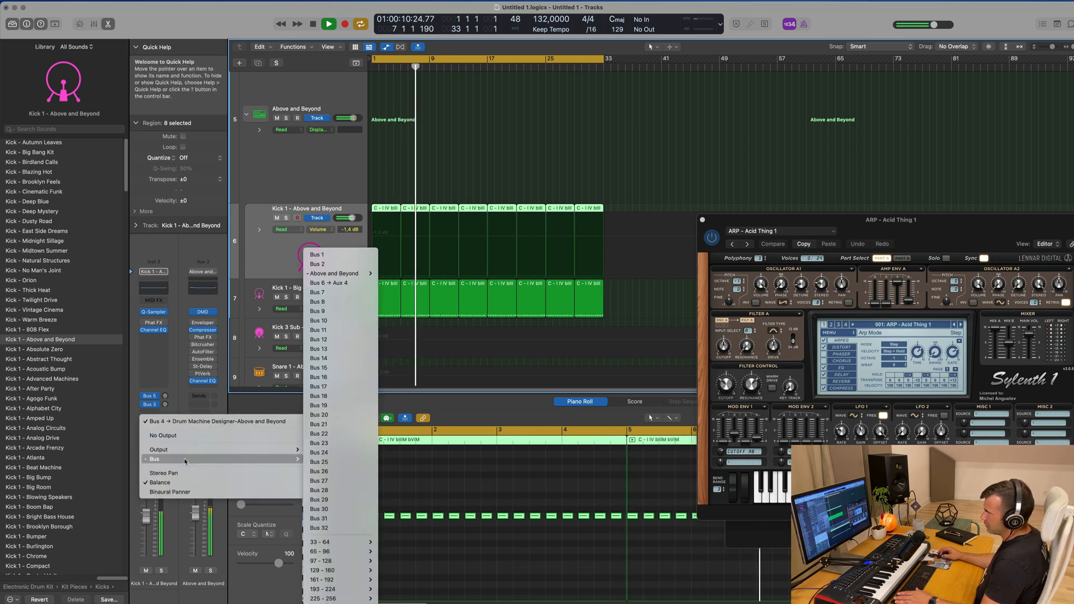
pyautogui.click(329, 293)
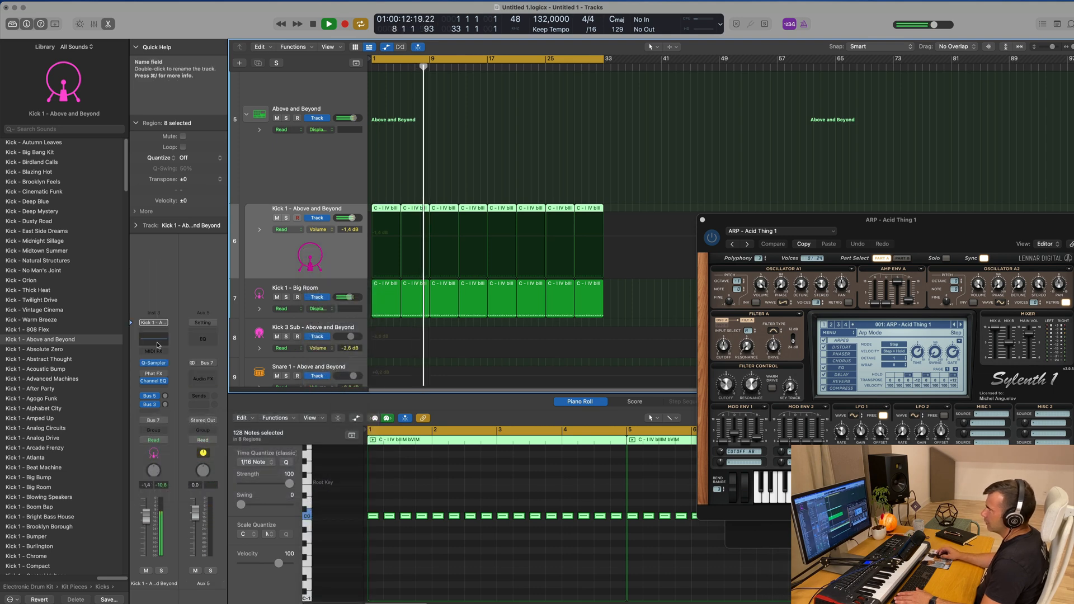
# Route the Kick 1 - Big Room output to Bus 7 as well and lower the Aux 5 volume to -4.7 dB
pyautogui.click(344, 289)
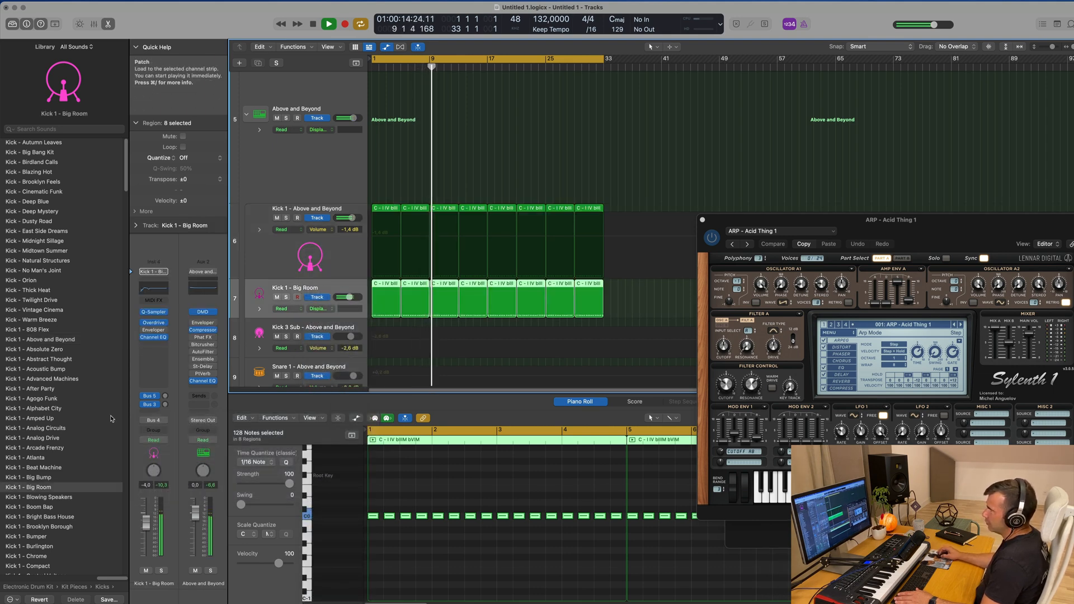
pyautogui.click(152, 421)
pyautogui.moveTo(177, 461)
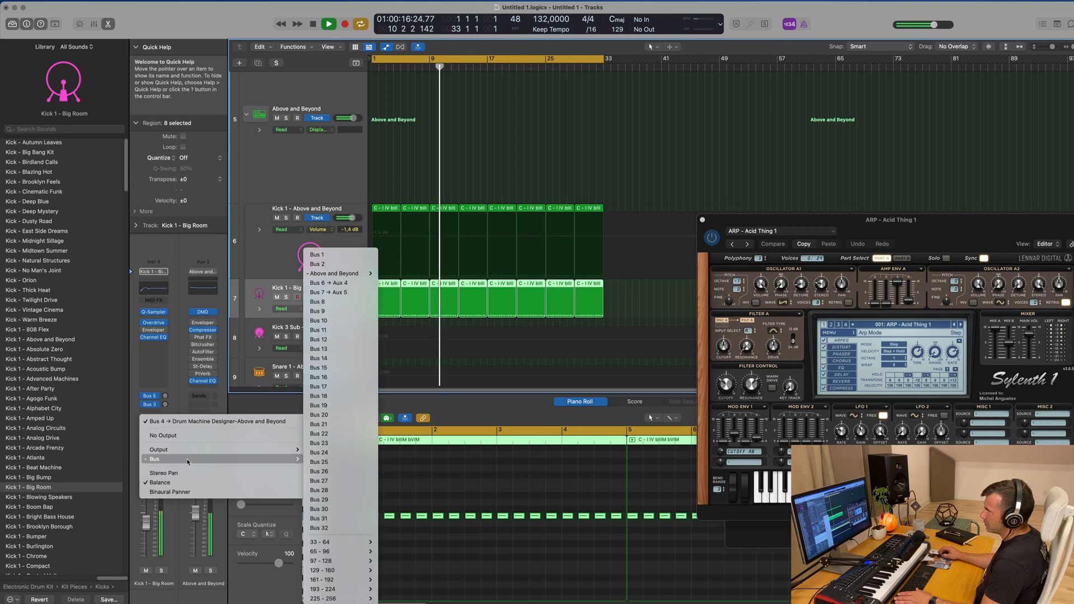
pyautogui.click(329, 292)
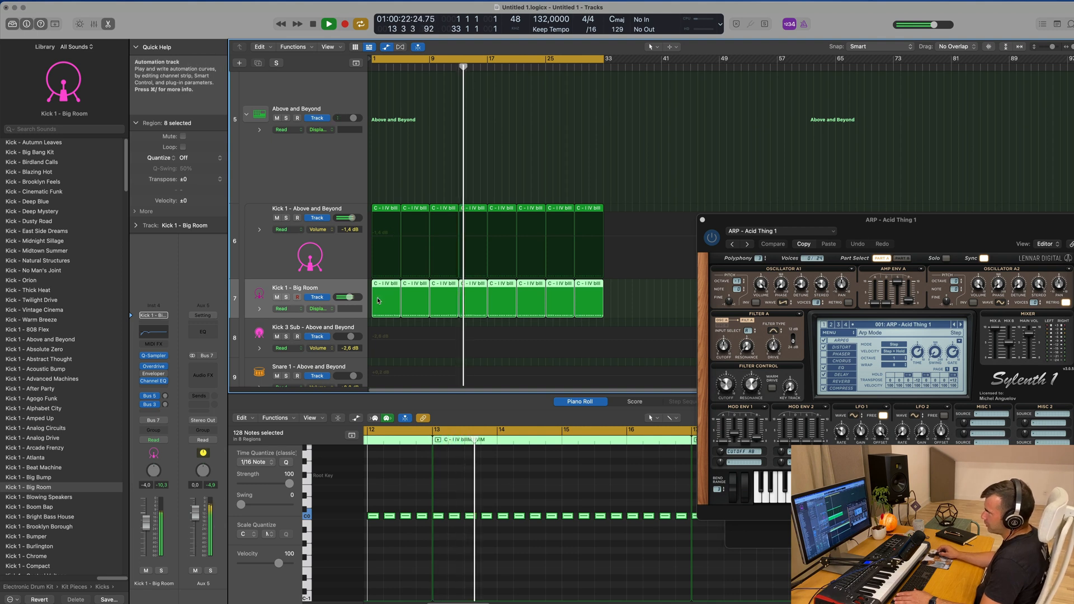
pyautogui.moveTo(196, 512); pyautogui.dragTo(196, 524)
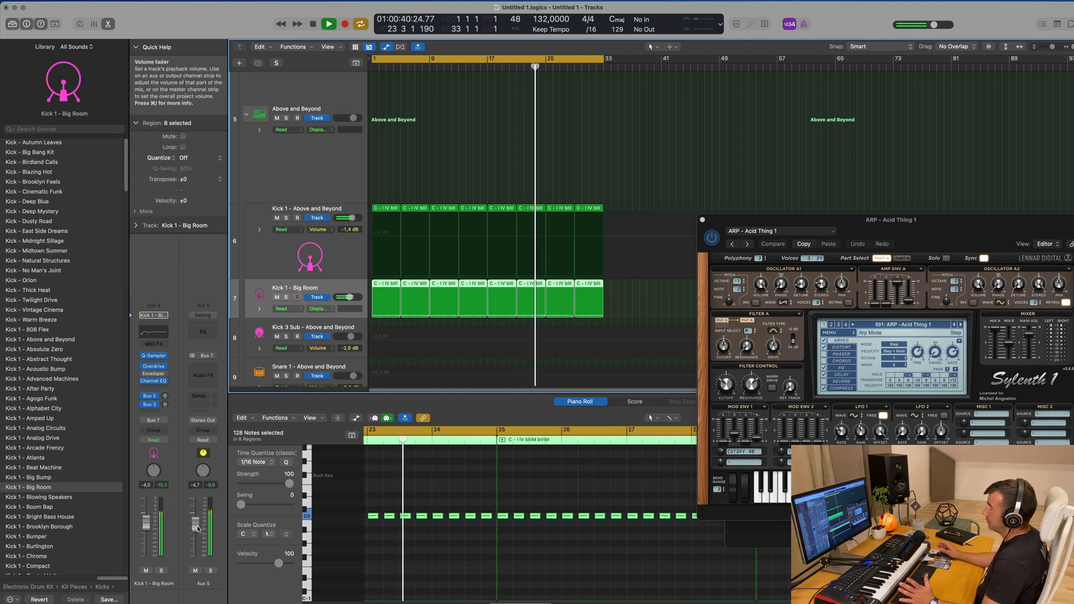
# Lower the Perfect Pad 01 track volume to -11.0 dB
pyautogui.scroll(10, 464, 196)
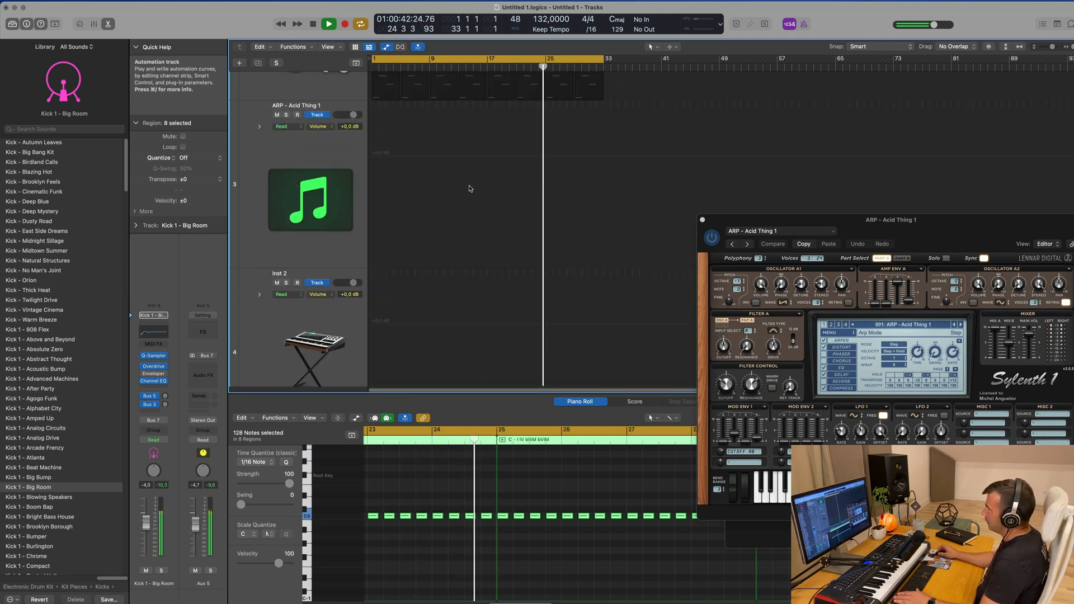
pyautogui.click(313, 168)
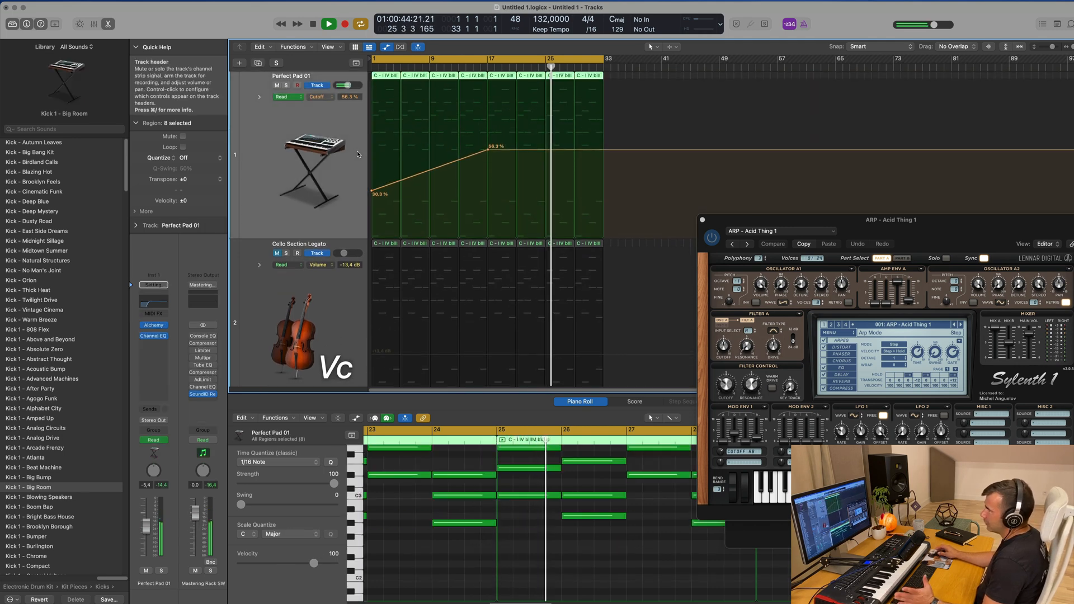
pyautogui.moveTo(151, 528); pyautogui.dragTo(148, 536)
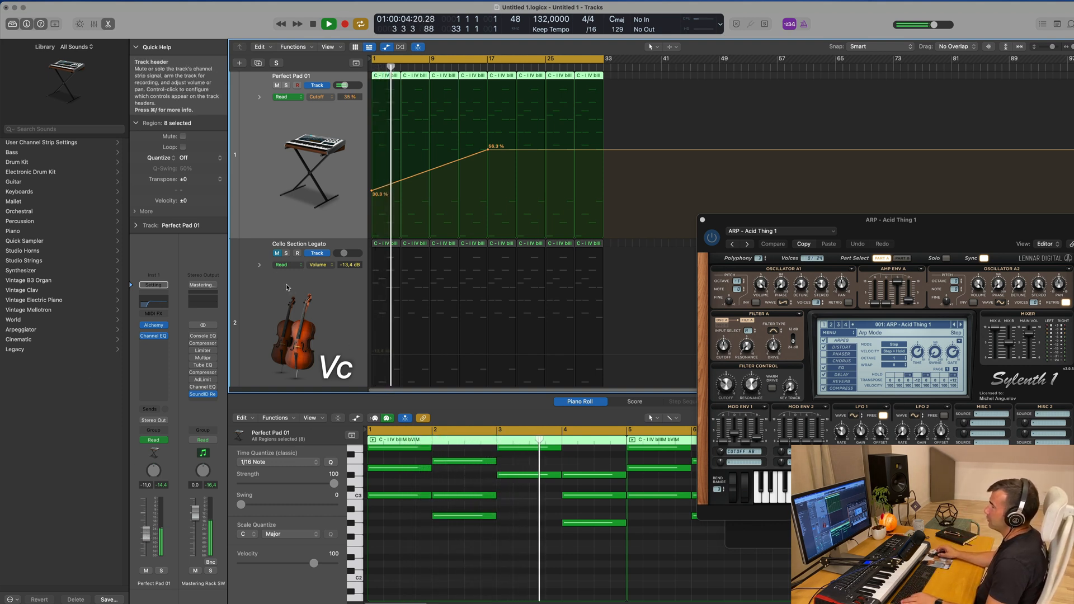
# Add a Cutoff automation point on Perfect Pad 01 just after bar 33 and lower it to 30.8 % for a falling ramp
pyautogui.scroll(-10, 291, 287)
pyautogui.scroll(10, 286, 288)
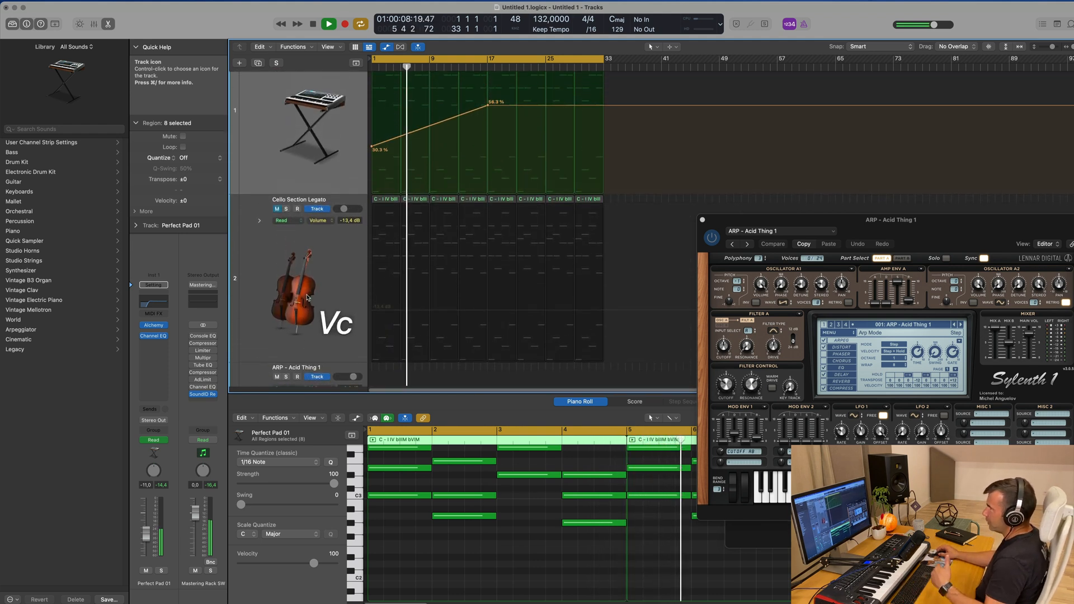
pyautogui.scroll(2, 306, 296)
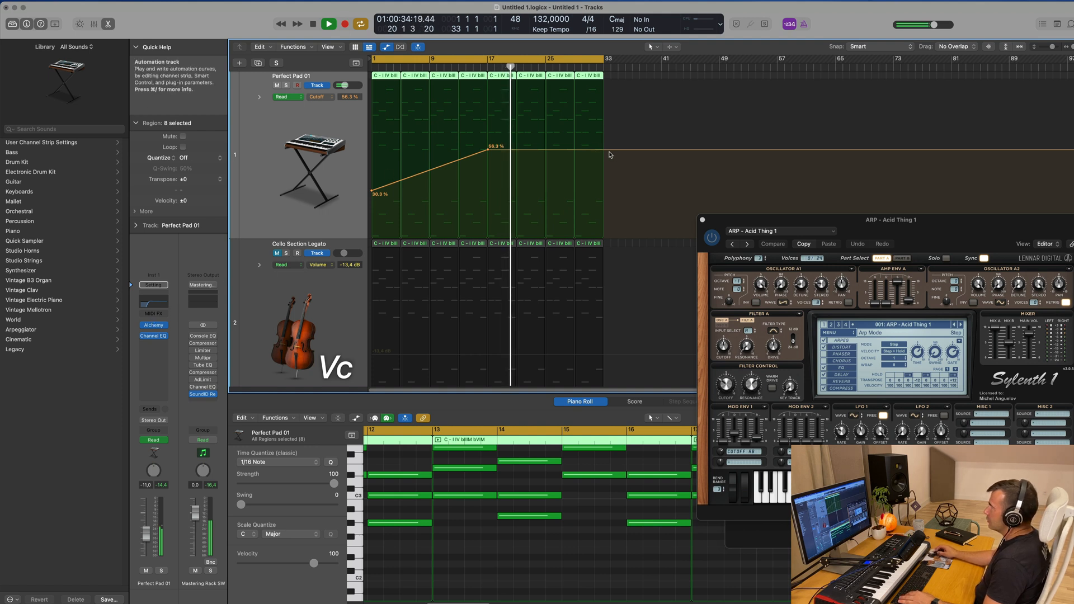
pyautogui.click(606, 151)
pyautogui.moveTo(606, 150); pyautogui.dragTo(606, 190)
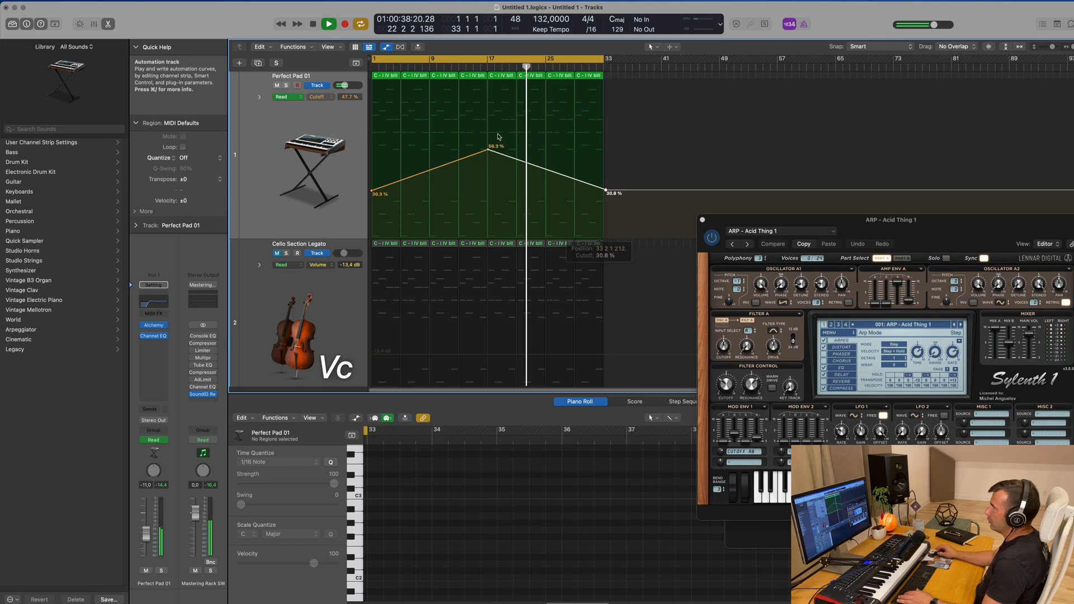
# Unmute the Cello Section Legato track and restart playback from the beginning
pyautogui.scroll(-5, 389, 169)
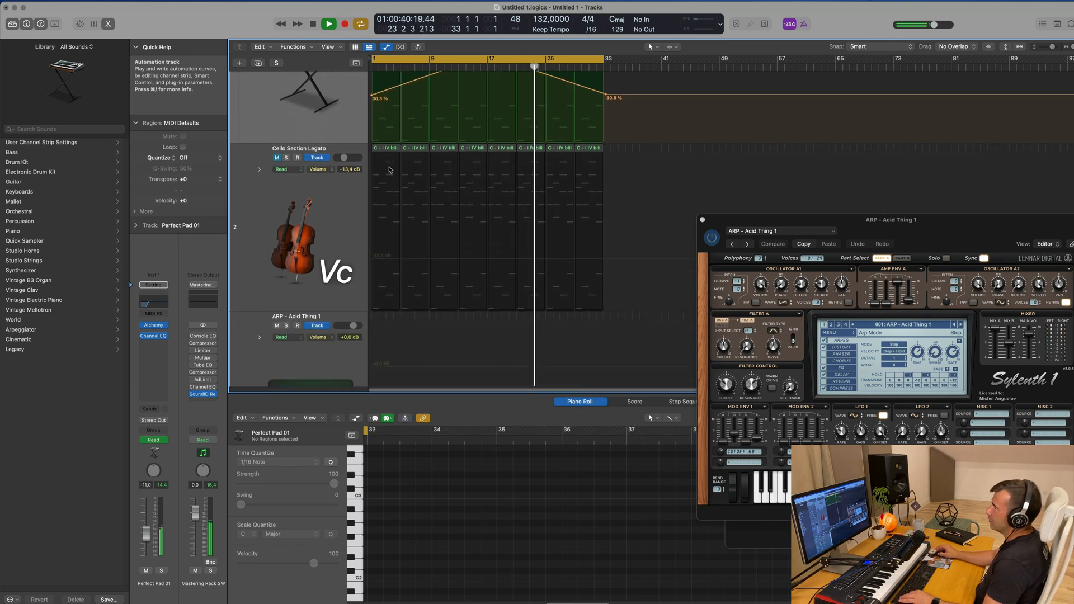
pyautogui.click(270, 132)
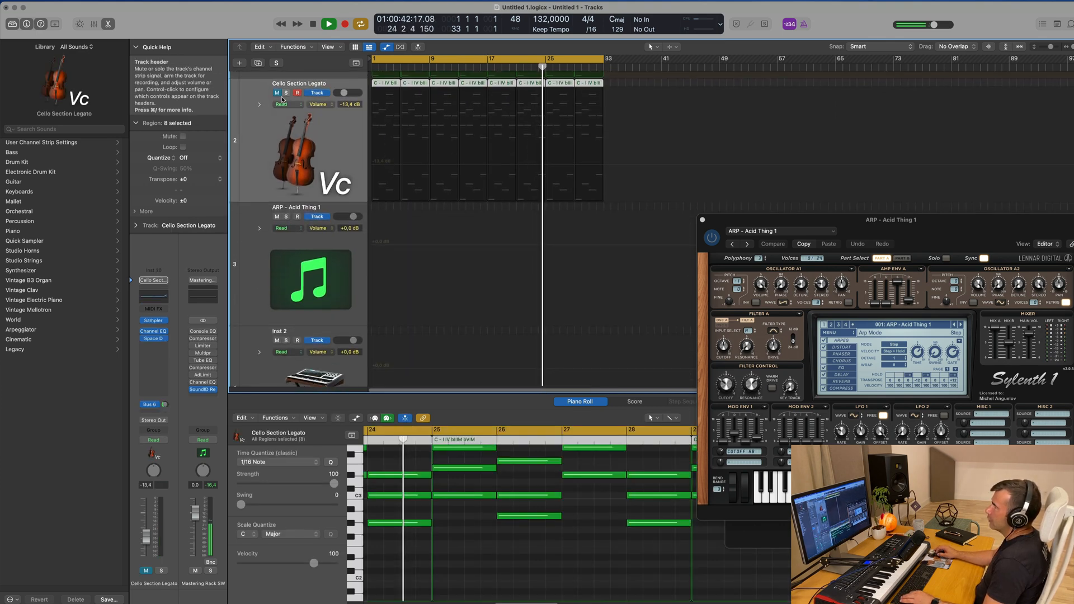
pyautogui.press('space')
pyautogui.press('space')
pyautogui.press('space')
# Enable a 24 dB/Oct low cut at 218 Hz in the cello's Channel EQ and lower the cello track volume to -23.0 dB
pyautogui.click(153, 296)
pyautogui.click(377, 156)
pyautogui.moveTo(386, 233); pyautogui.dragTo(524, 241)
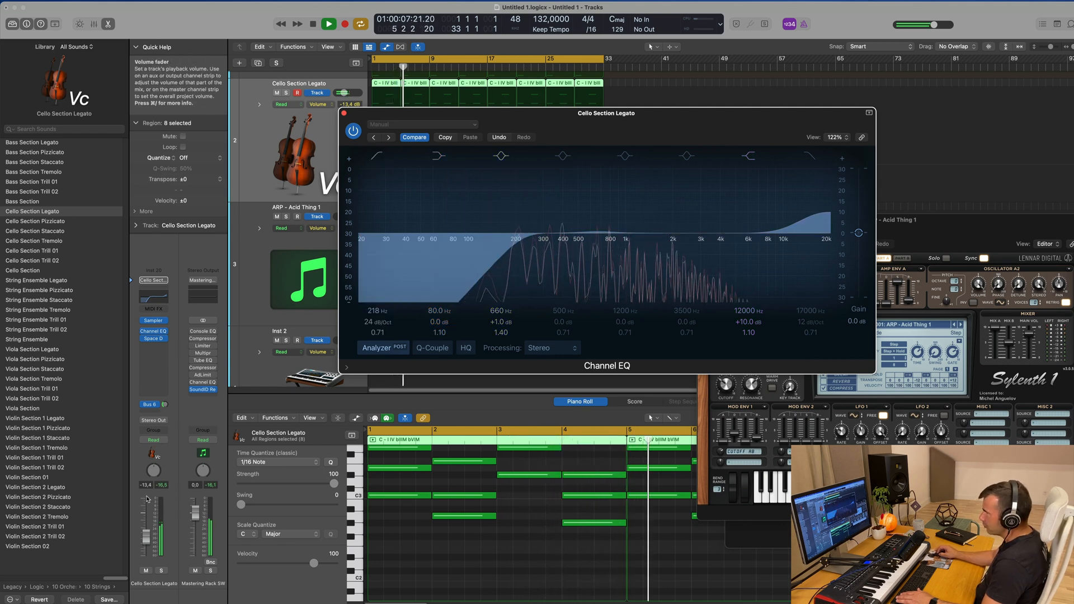
pyautogui.moveTo(148, 533); pyautogui.dragTo(145, 558)
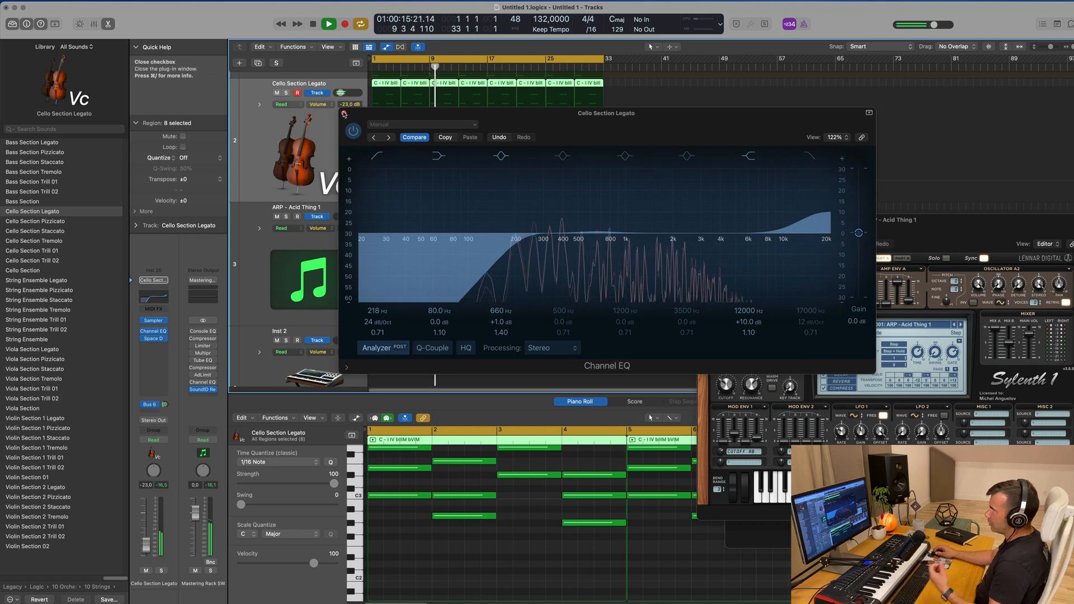
pyautogui.click(344, 114)
# Copy the first Kick 1 - Big Room region at bar 1 to the Snare 1 - Above and Beyond track
pyautogui.scroll(3, 341, 159)
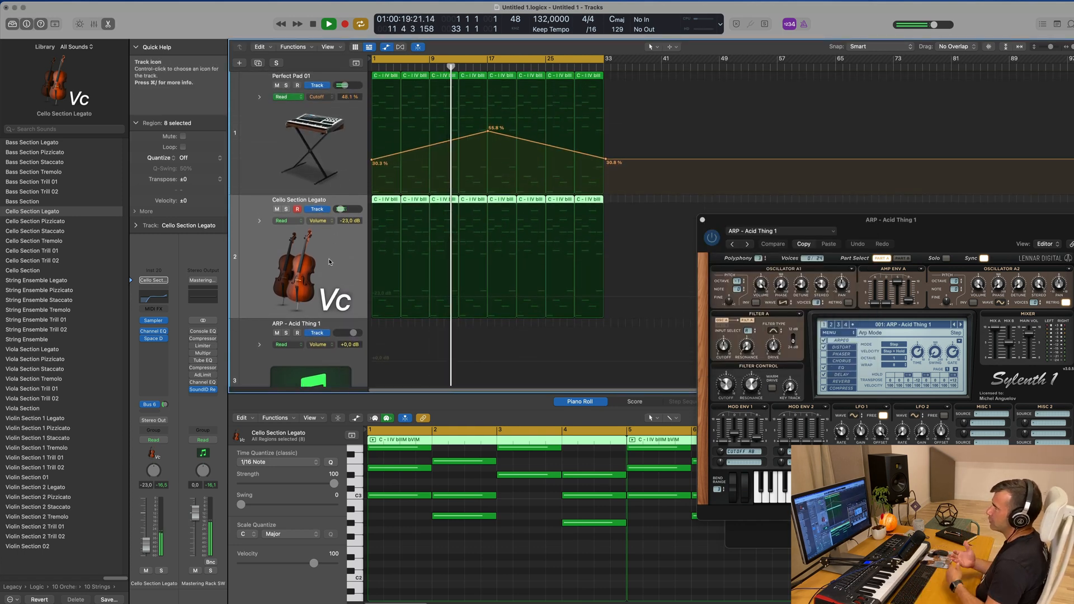
pyautogui.scroll(-2, 334, 258)
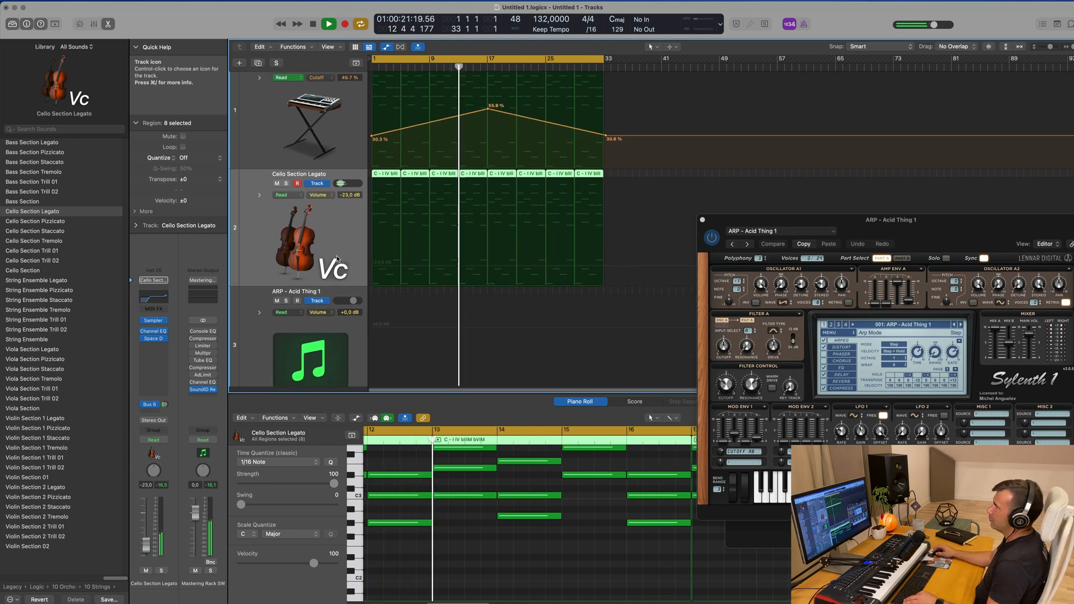
pyautogui.scroll(-5, 337, 258)
pyautogui.scroll(-6, 359, 264)
pyautogui.moveTo(388, 163); pyautogui.dragTo(387, 191)
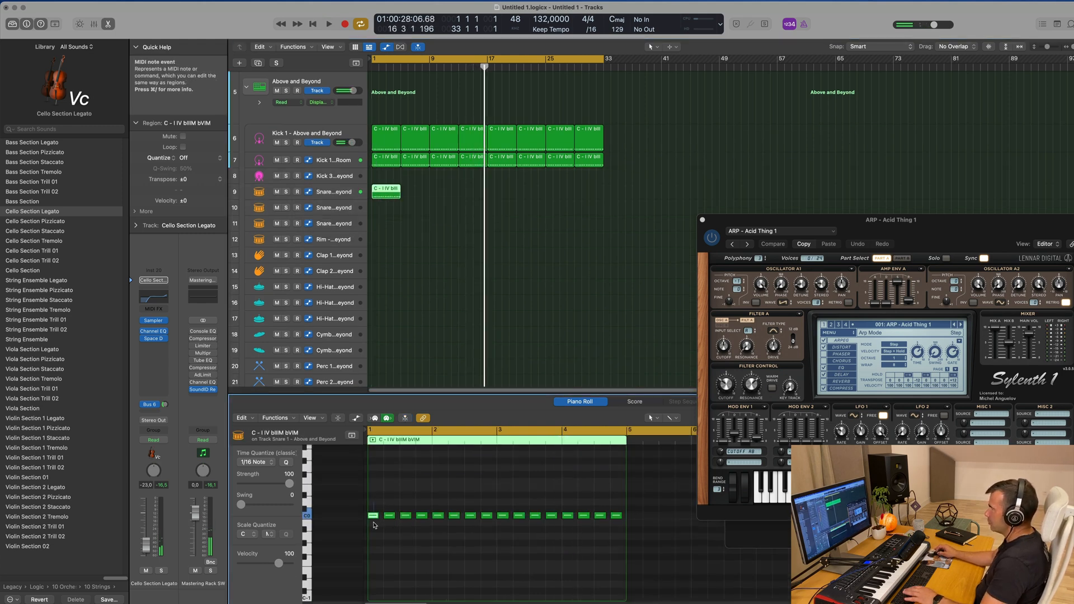
# Delete every other note from the copied snare region, starting with the first, raise the remaining notes in pitch, and play from the beginning
pyautogui.click(373, 515)
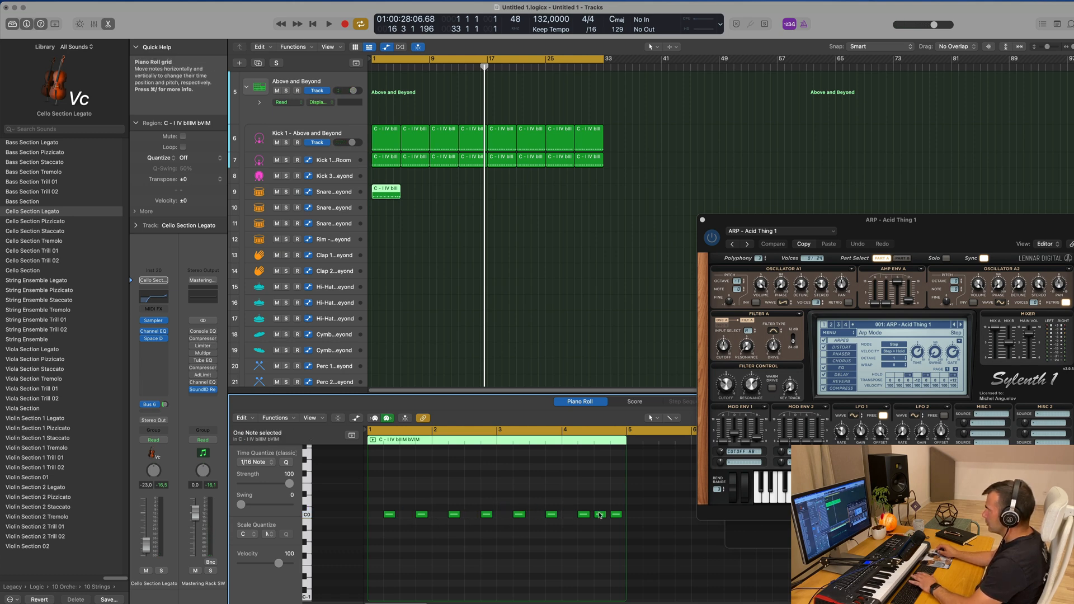
pyautogui.moveTo(391, 503); pyautogui.dragTo(619, 530)
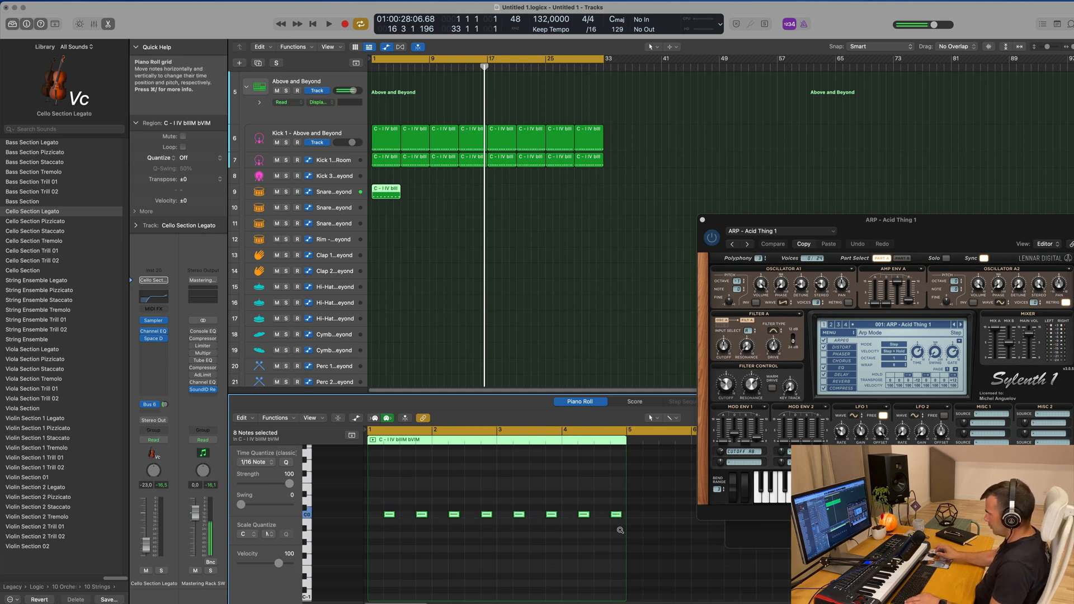
pyautogui.hotkey('shift', 'space')
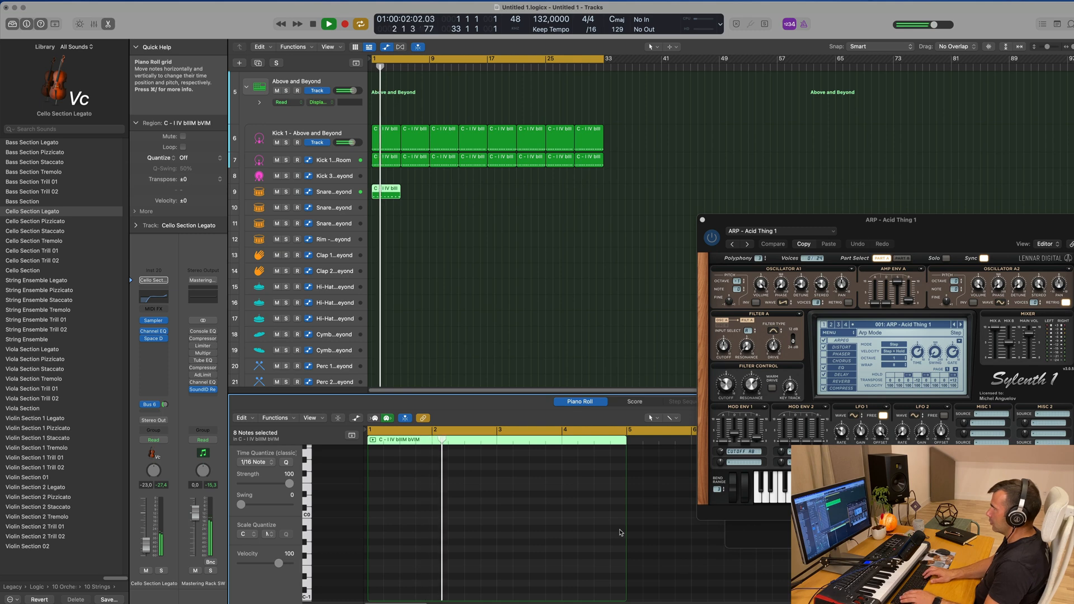
pyautogui.press('space')
pyautogui.press('Return')
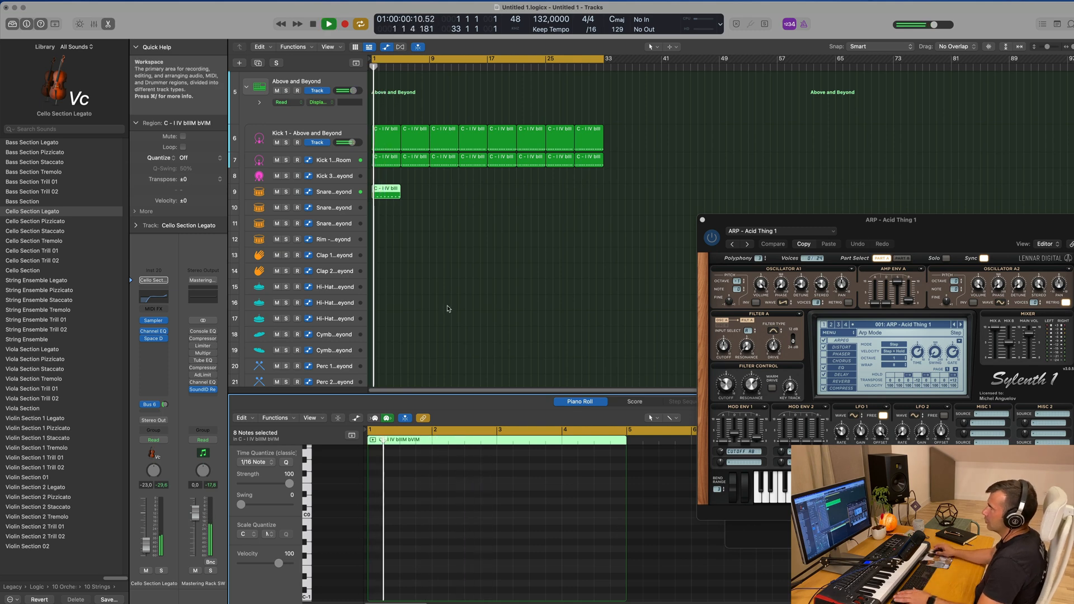
# Audition the snare region on another snare track, return it to the first one, and load the Snare 1 - Roland TR-909 patch there
pyautogui.moveTo(387, 192)
pyautogui.mouseDown()
pyautogui.moveTo(388, 223)
pyautogui.moveTo(386, 197)
pyautogui.mouseUp()
pyautogui.press('space')
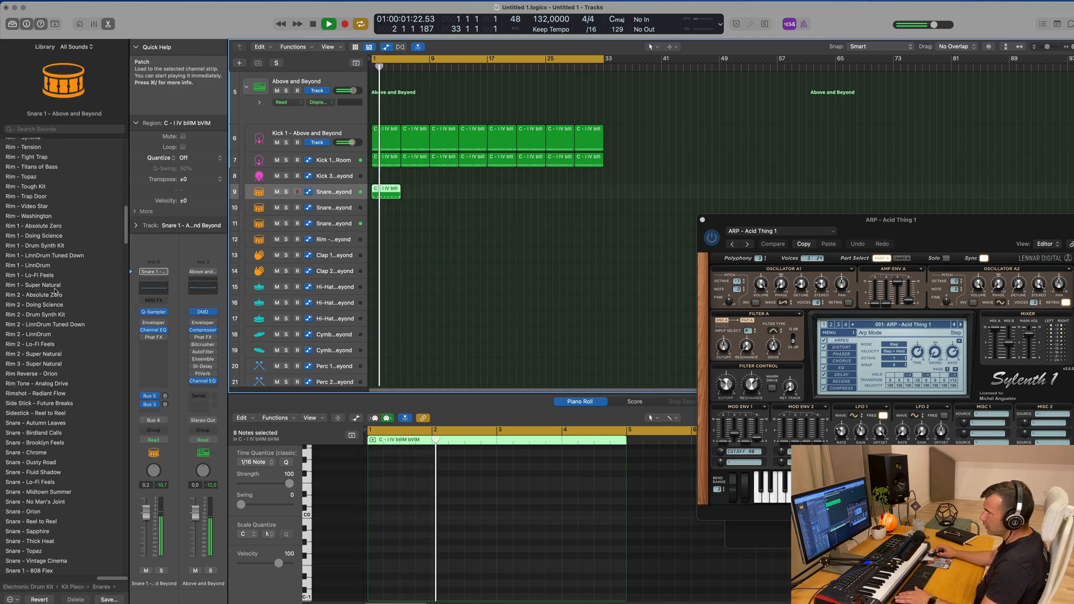
pyautogui.scroll(-10, 55, 290)
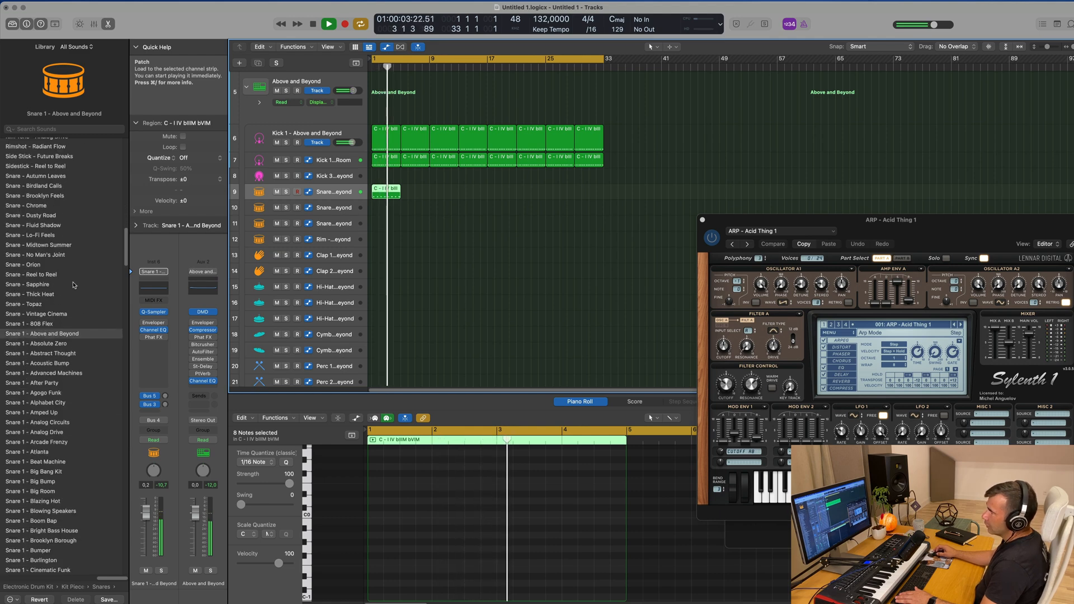
pyautogui.scroll(-12, 74, 285)
pyautogui.scroll(-7, 76, 290)
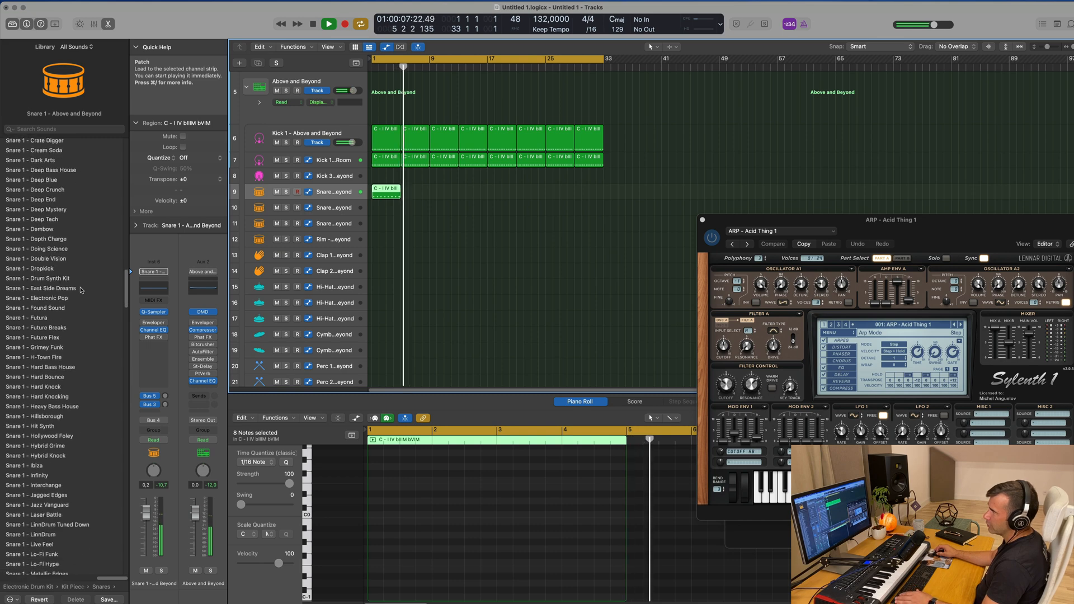
pyautogui.scroll(-16, 80, 290)
pyautogui.scroll(-11, 81, 291)
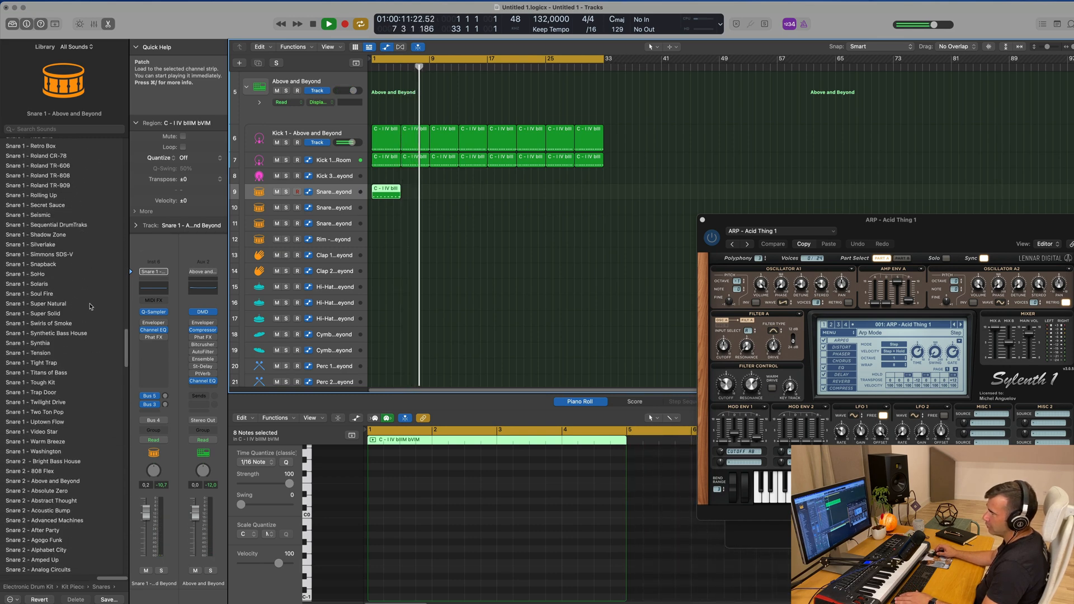
pyautogui.scroll(2, 91, 306)
pyautogui.click(66, 219)
pyautogui.press('space')
# Repeat the snare region on the Roland TR-909 track until the part reaches bar 33
pyautogui.click(418, 193)
pyautogui.click(386, 191)
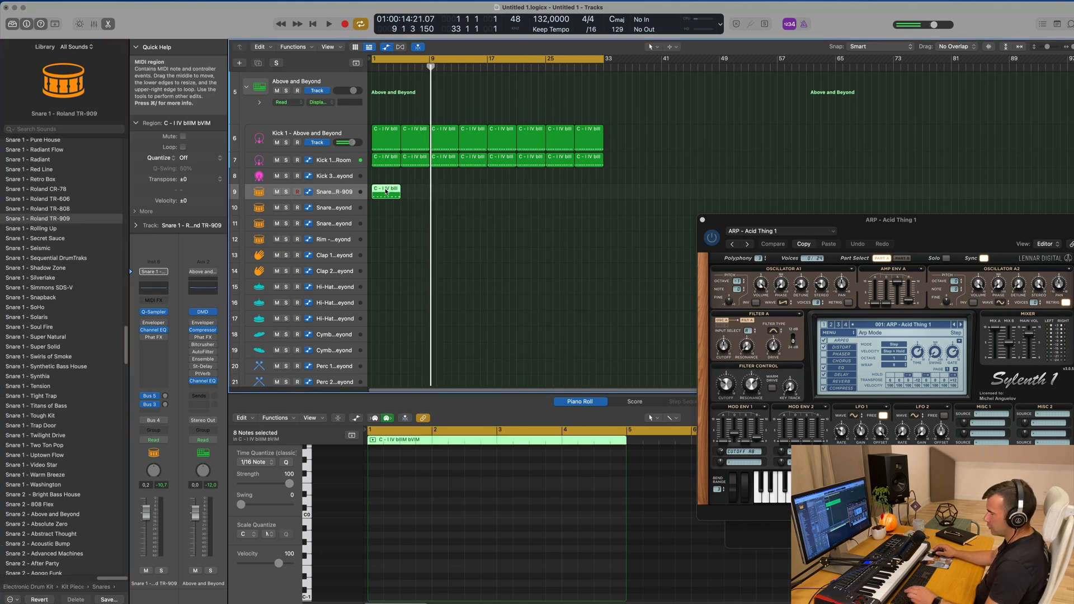
pyautogui.press('super+r')
pyautogui.press('super+r')
pyautogui.press('super+r')
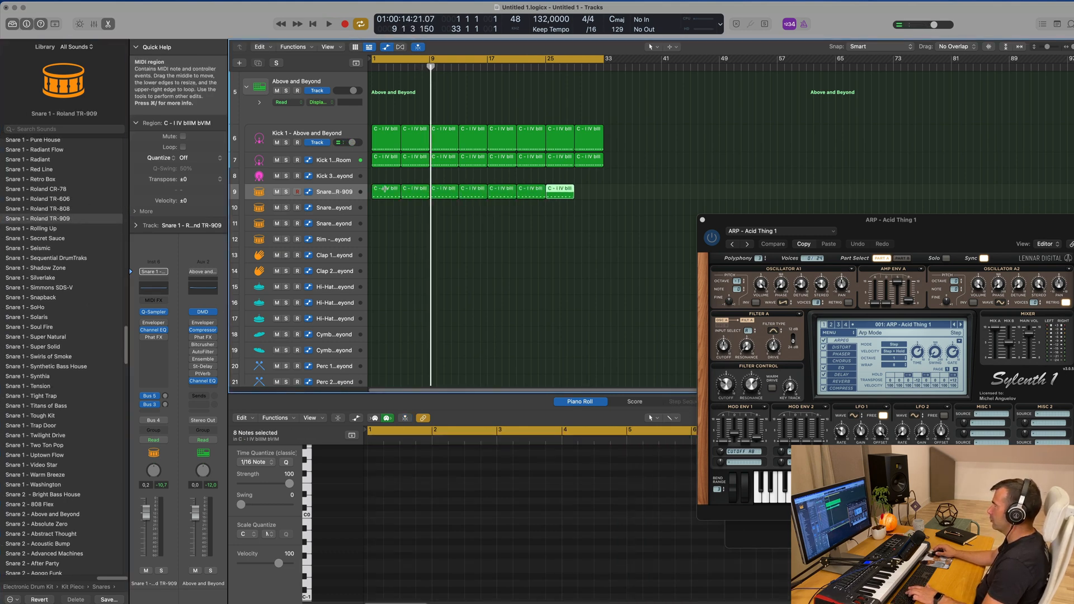
# Play the arrangement and lower the Snare 1 - Roland TR-909 track volume to -8.2 dB
pyautogui.press('space')
pyautogui.click(335, 191)
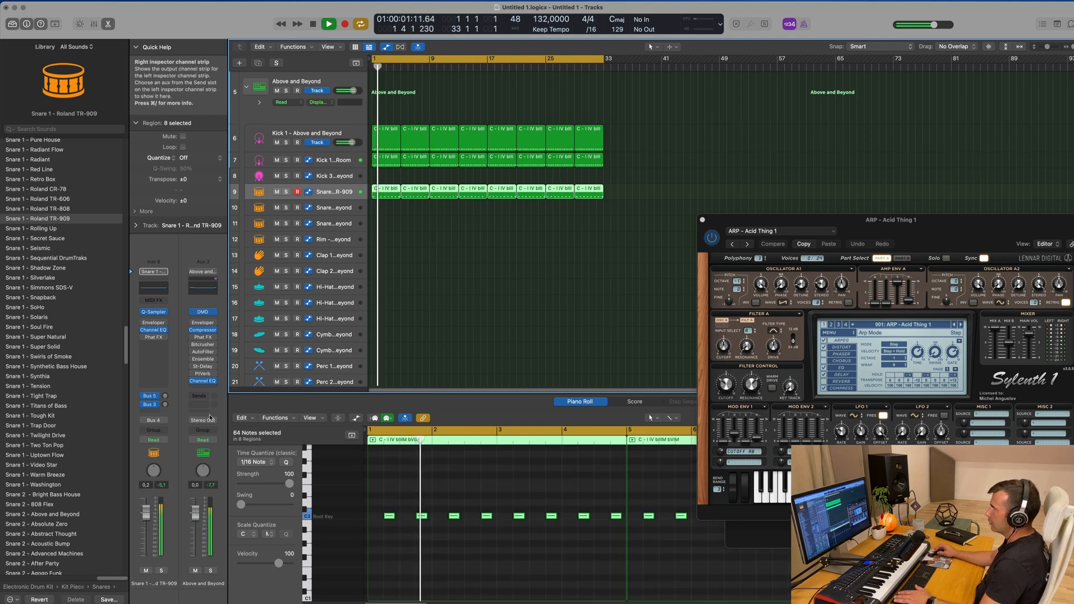
pyautogui.moveTo(150, 519); pyautogui.dragTo(148, 538)
pyautogui.press('space')
pyautogui.moveTo(146, 526); pyautogui.dragTo(147, 540)
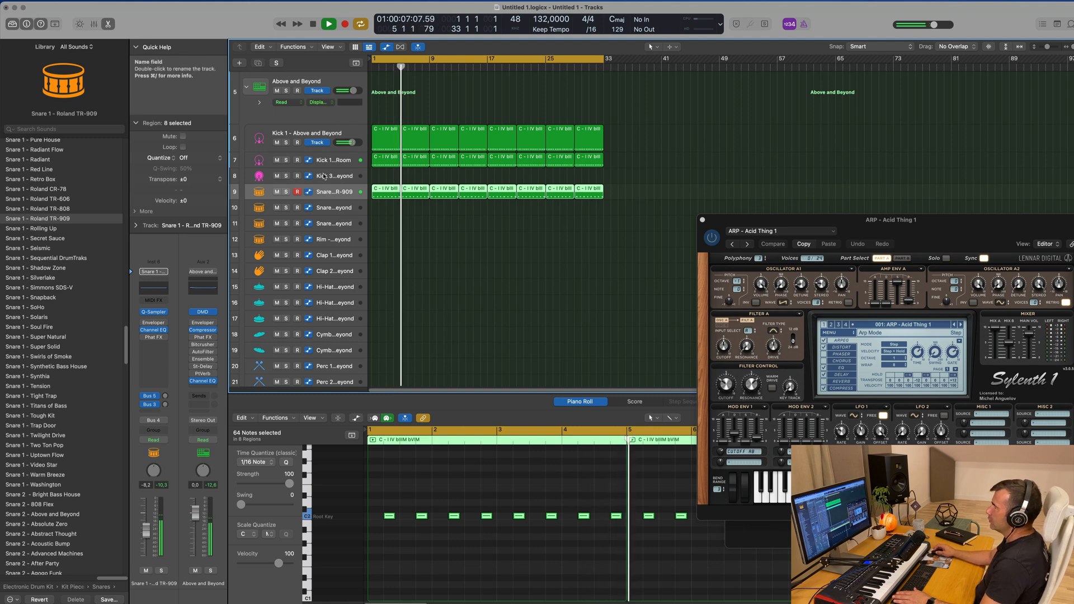
# Temporarily mute the Kick 1 - Above and Beyond track during playback to compare the kick layers
pyautogui.click(278, 142)
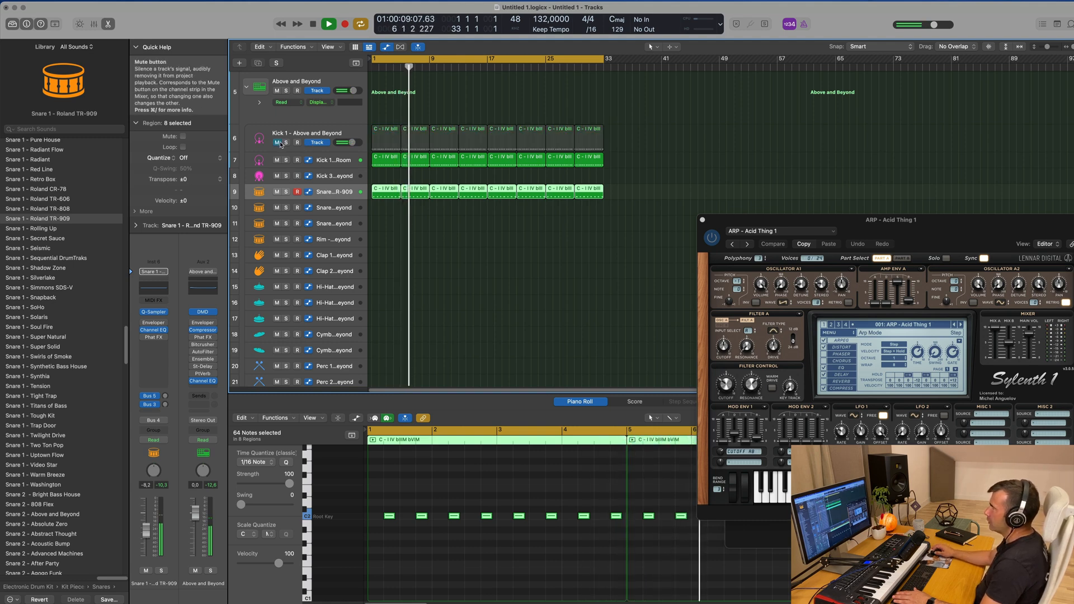
pyautogui.click(350, 131)
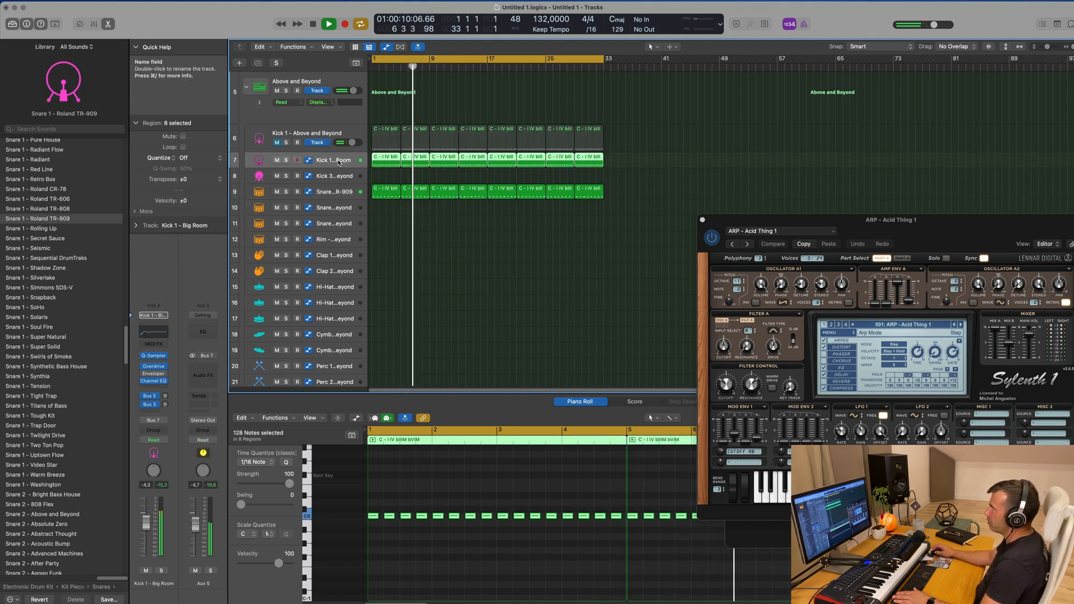
pyautogui.click(350, 133)
pyautogui.click(277, 143)
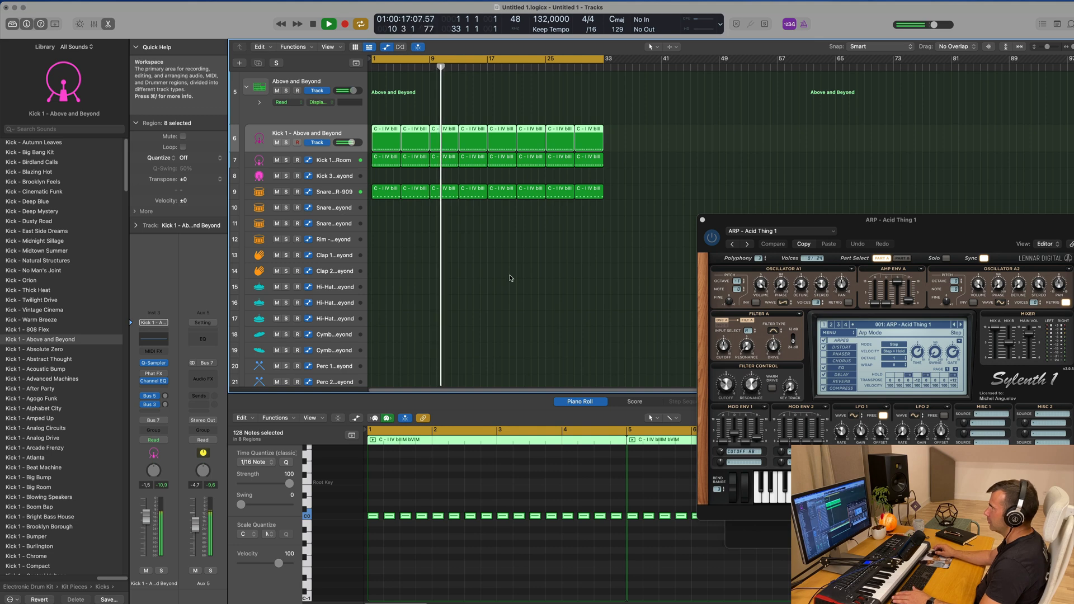
# Copy the first Kick 1 - Above and Beyond region to the Hi-Hat 1 - Above and Beyond track at bar 1
pyautogui.click(491, 264)
pyautogui.click(386, 190)
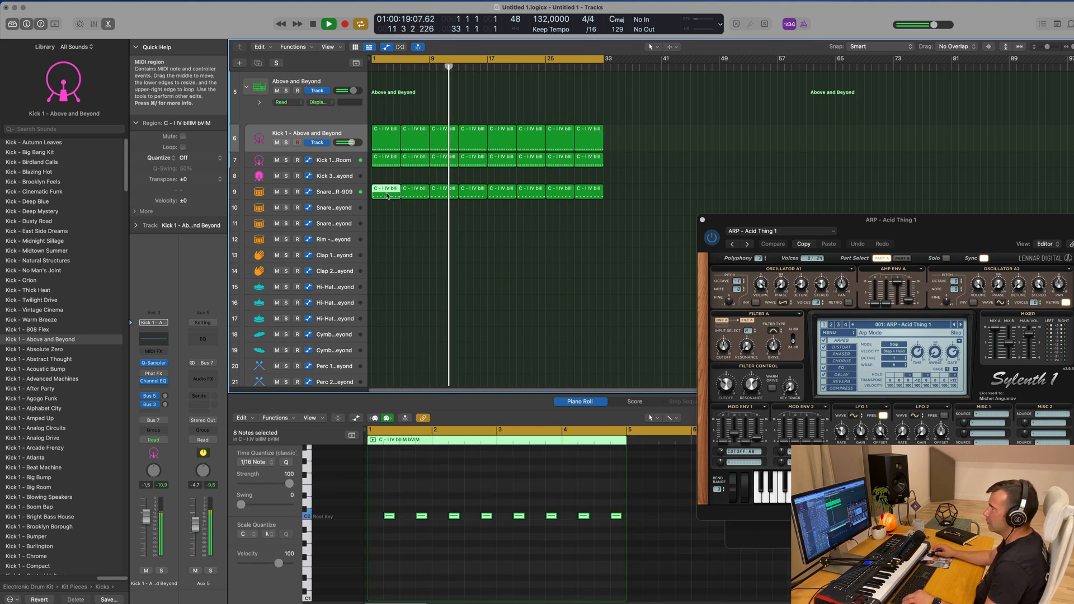
pyautogui.click(389, 141)
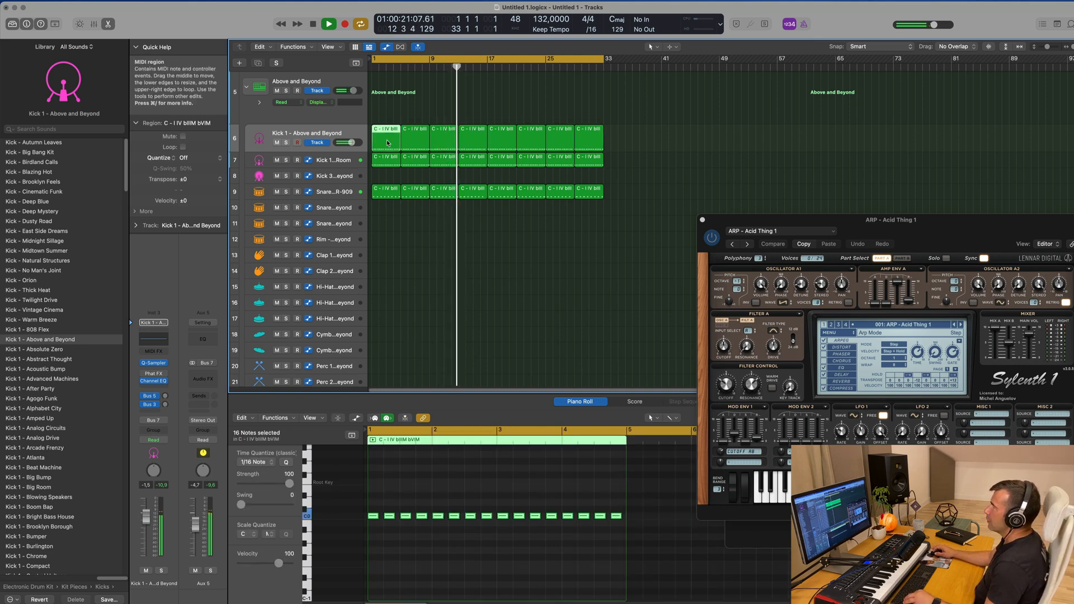
pyautogui.moveTo(387, 189); pyautogui.dragTo(389, 290)
pyautogui.press('space')
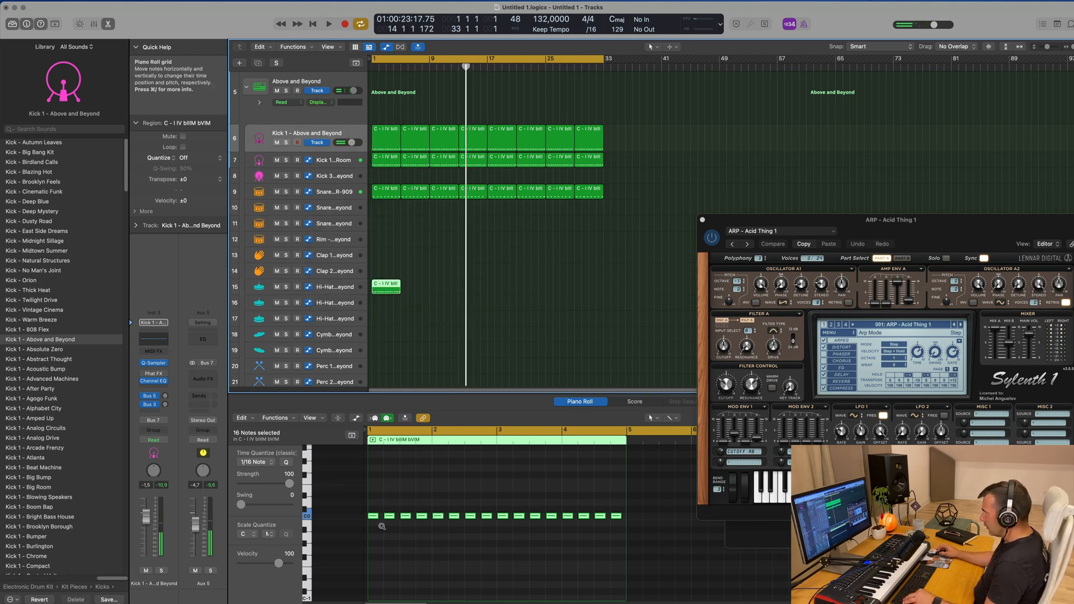
# Shift all notes in the hi-hat region an eighth note later onto the off-beats and raise them in pitch
pyautogui.scroll(5, 382, 528)
pyautogui.moveTo(382, 517); pyautogui.dragTo(394, 520)
pyautogui.click(401, 519)
pyautogui.click(404, 544)
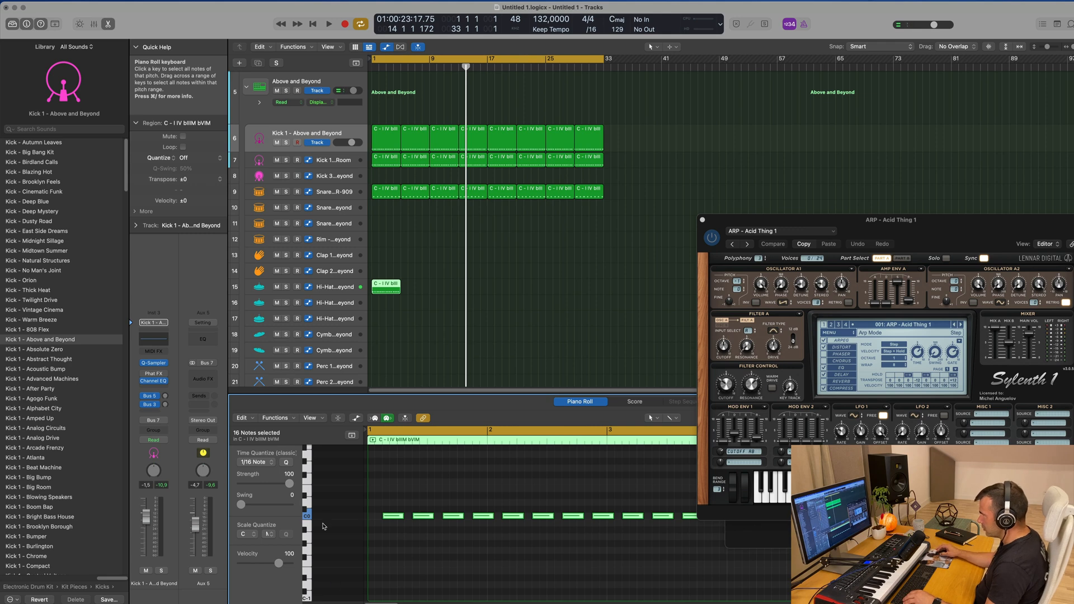
pyautogui.moveTo(402, 516); pyautogui.dragTo(399, 520)
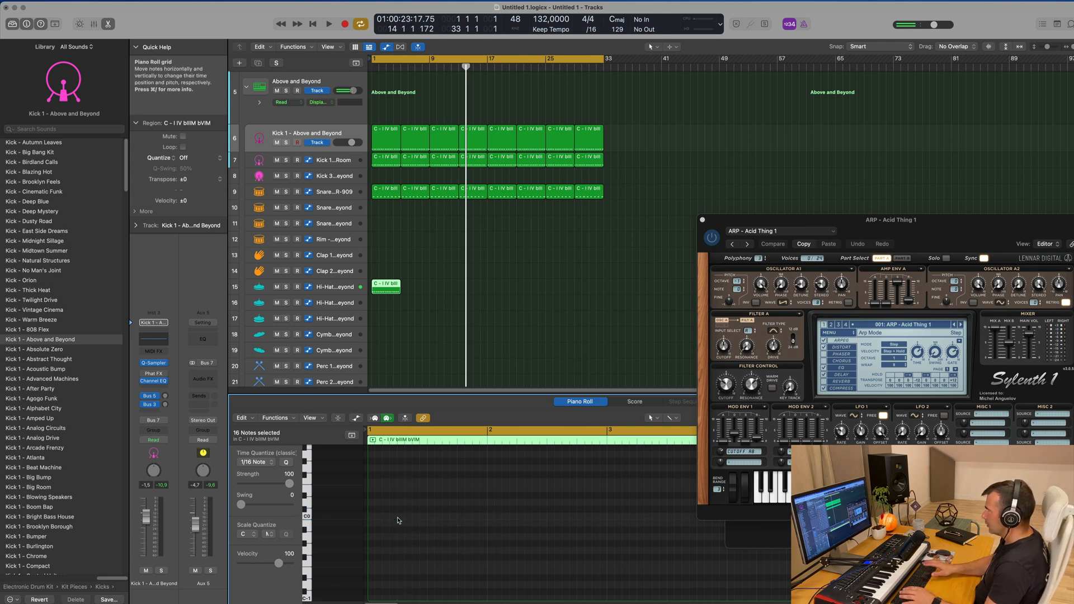
# Play the off-beat hi-hat region and repeat it until the part reaches bar 33
pyautogui.press('space')
pyautogui.press('space')
pyautogui.click(491, 304)
pyautogui.click(394, 295)
pyautogui.press('super+r')
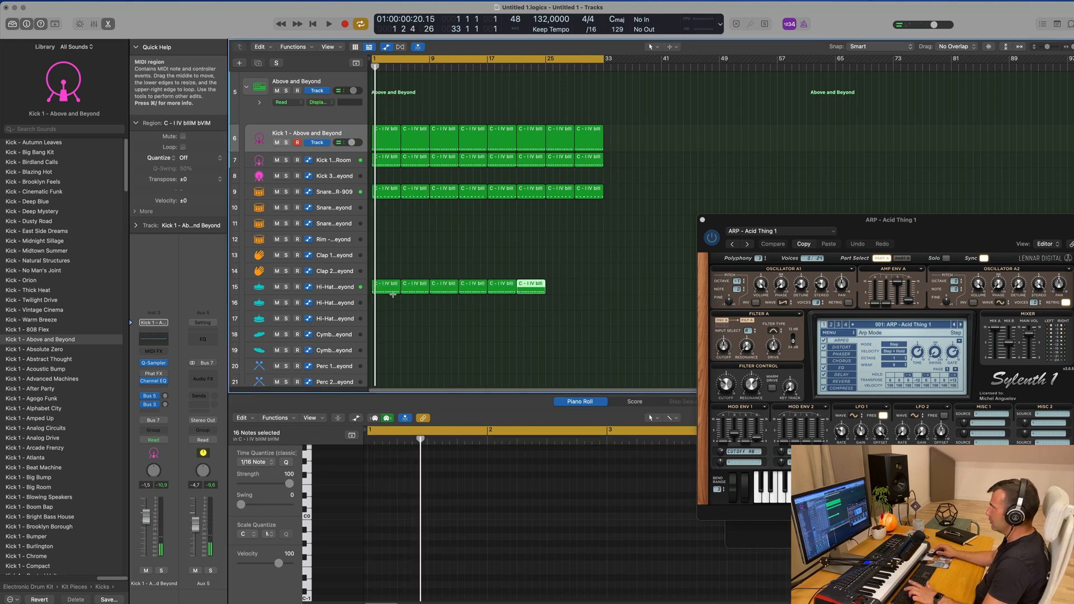
# Play the hi-hat regions and try them on the other hi-hat tracks
pyautogui.click(327, 287)
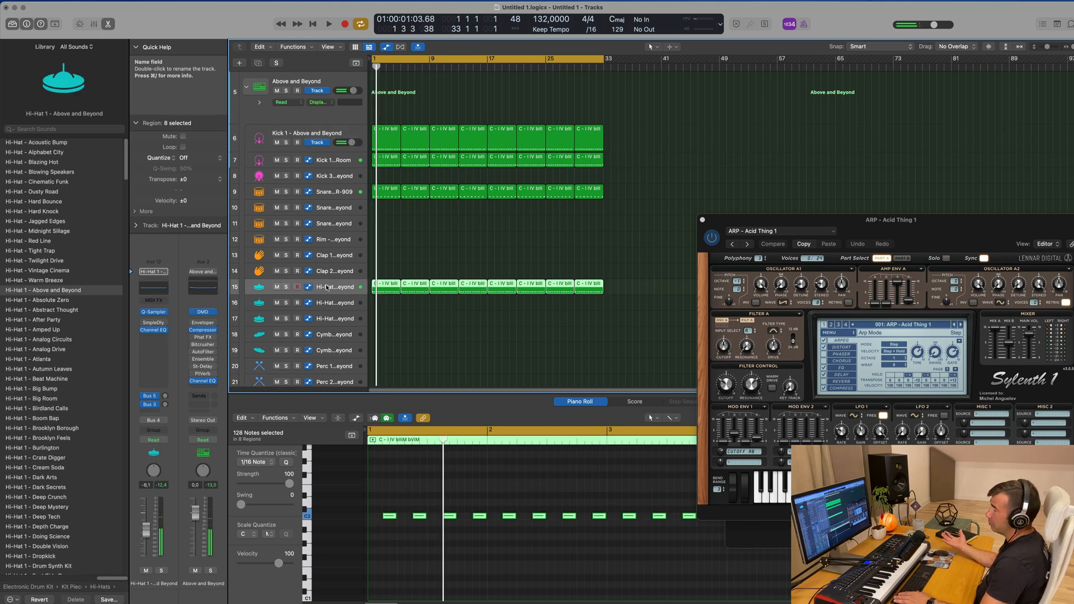
pyautogui.press('space')
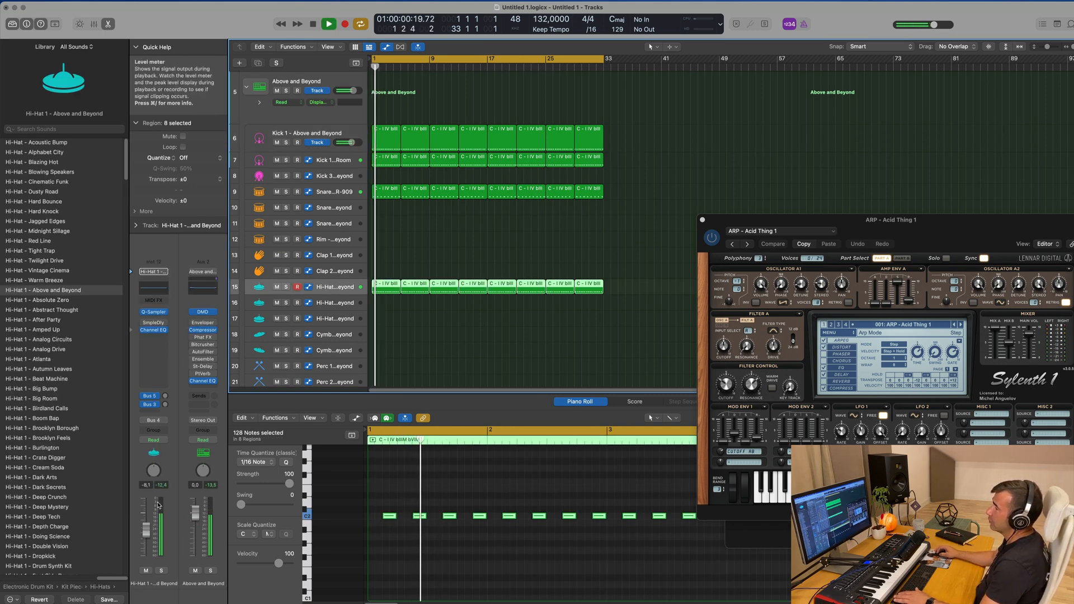
pyautogui.press('space')
pyautogui.moveTo(392, 292); pyautogui.dragTo(390, 324)
pyautogui.press('space')
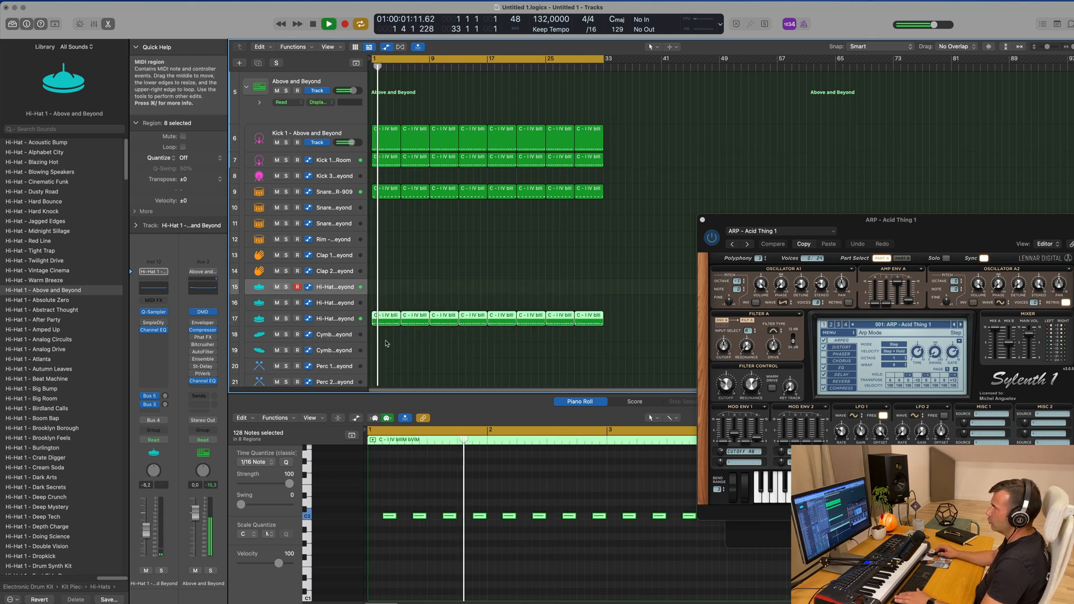
pyautogui.moveTo(388, 317); pyautogui.dragTo(350, 288)
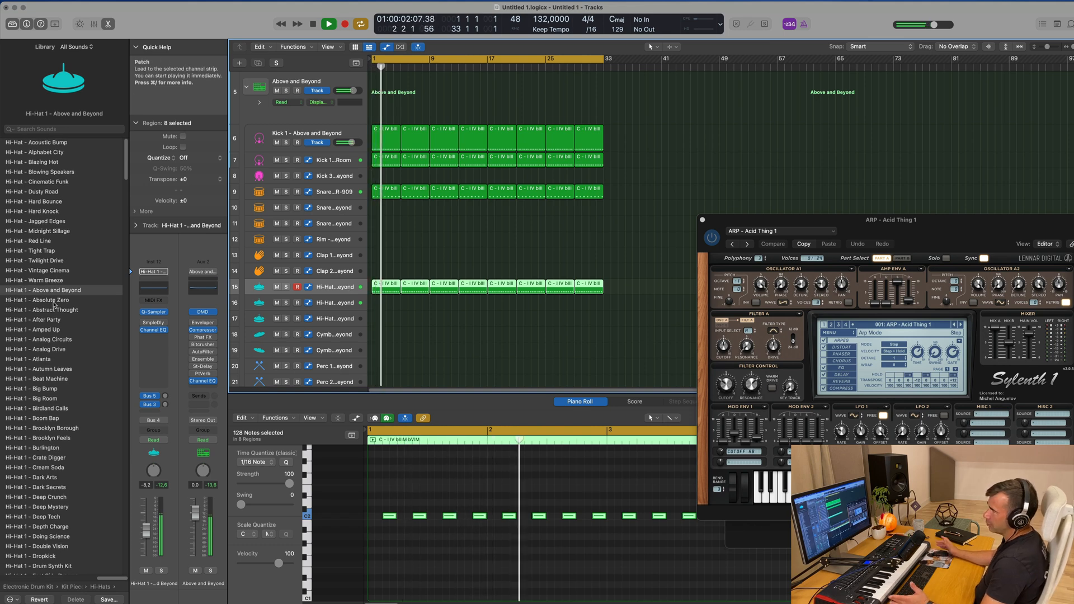
# Audition the Hi-Hat 1 - Deep Tech patch and load Hi-Hat Open - Deep Tech on the first hi-hat track
pyautogui.scroll(-4, 58, 380)
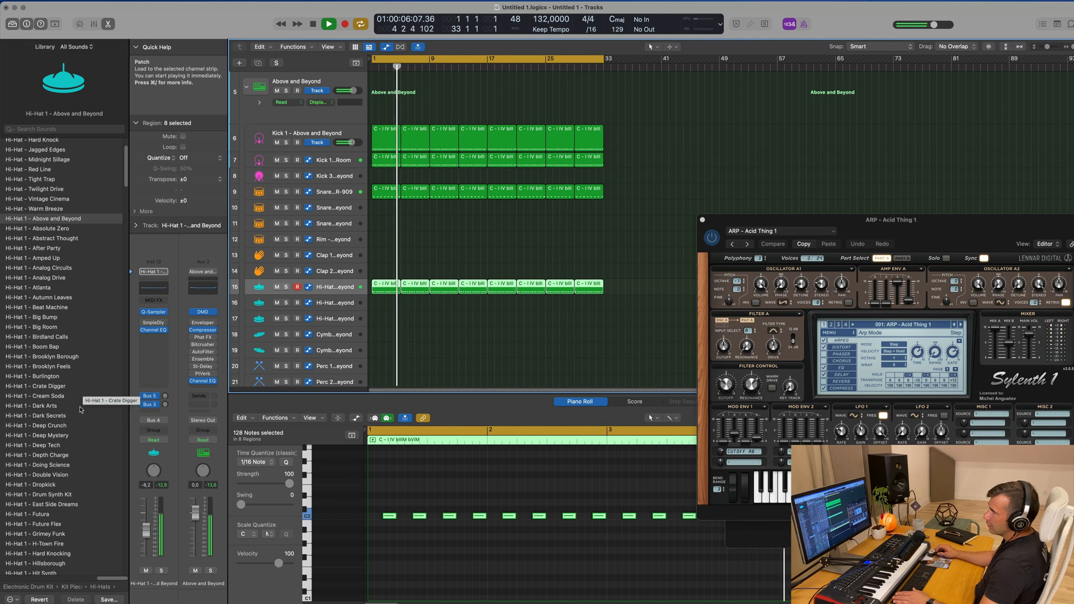
pyautogui.click(53, 446)
pyautogui.scroll(-8, 67, 414)
pyautogui.scroll(-20, 69, 403)
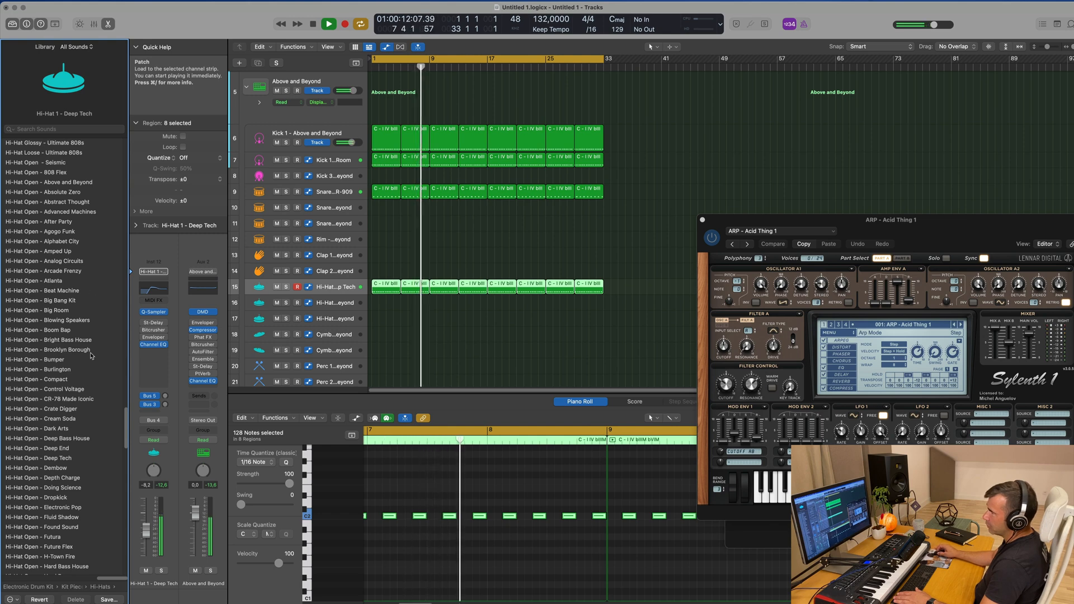
pyautogui.scroll(-5, 91, 355)
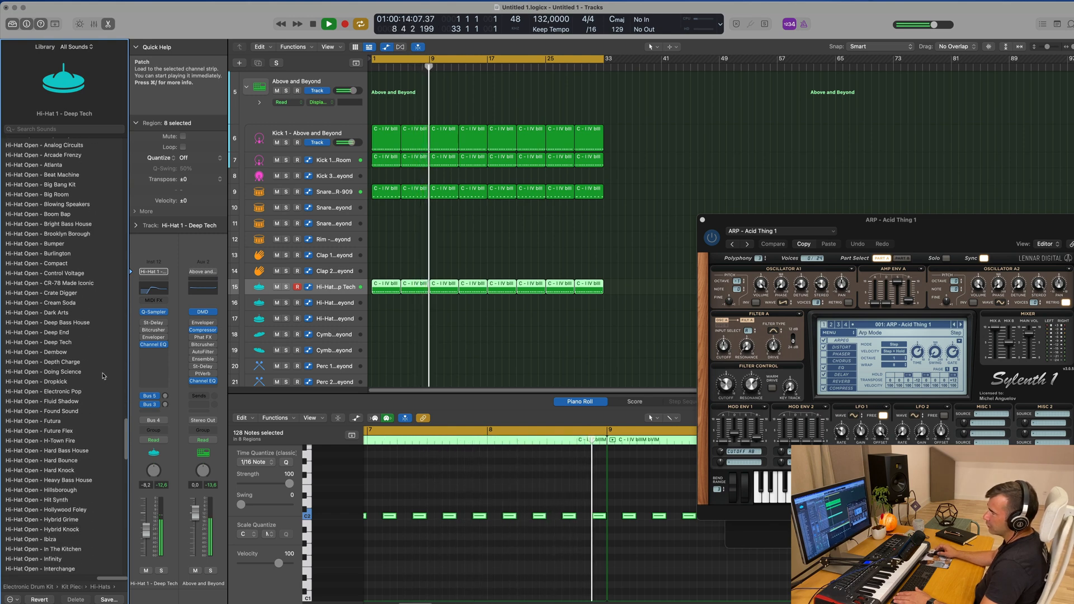
pyautogui.click(64, 342)
# Raise the pitch of all open hi-hat notes in the Piano Roll and replay from the beginning
pyautogui.click(443, 477)
pyautogui.press('space')
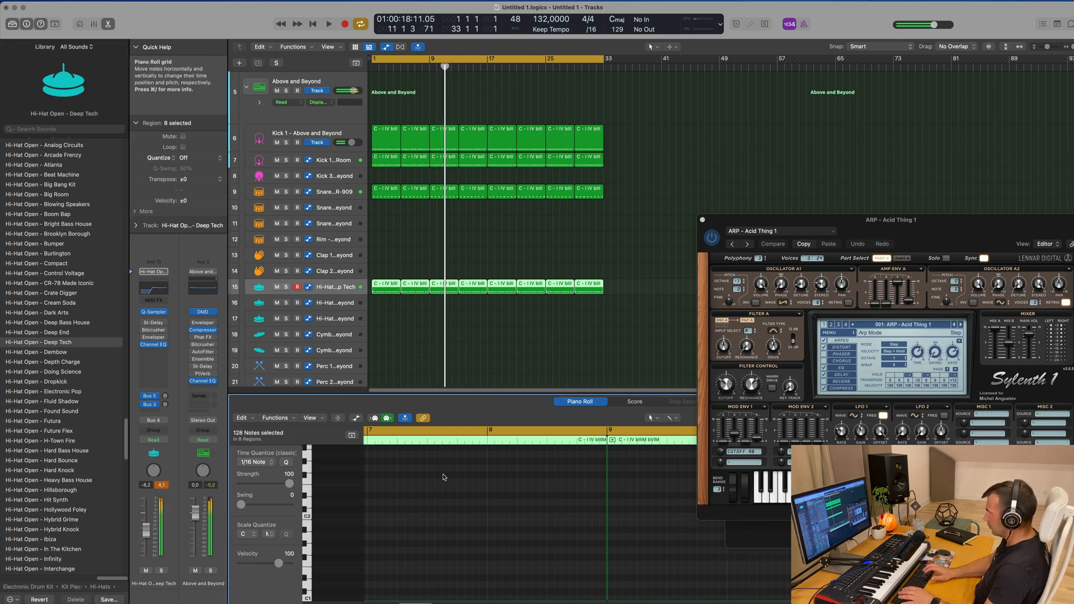
pyautogui.press('Return')
pyautogui.press('space')
# Copy the first open hi-hat region to the Hi-Hat 2 - Above and Beyond track and place sixteenth notes everywhere except the off-beat eighths
pyautogui.scroll(-3, 491, 366)
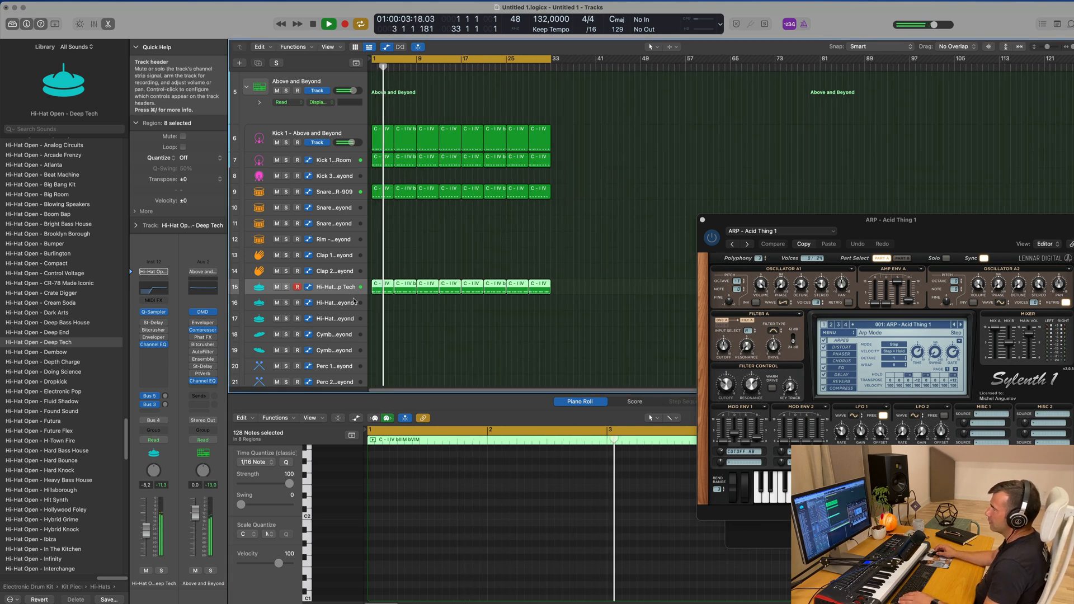
pyautogui.click(382, 289)
pyautogui.moveTo(379, 298); pyautogui.dragTo(381, 304)
pyautogui.moveTo(395, 517)
pyautogui.mouseDown()
pyautogui.moveTo(371, 518)
pyautogui.moveTo(387, 519)
pyautogui.mouseUp()
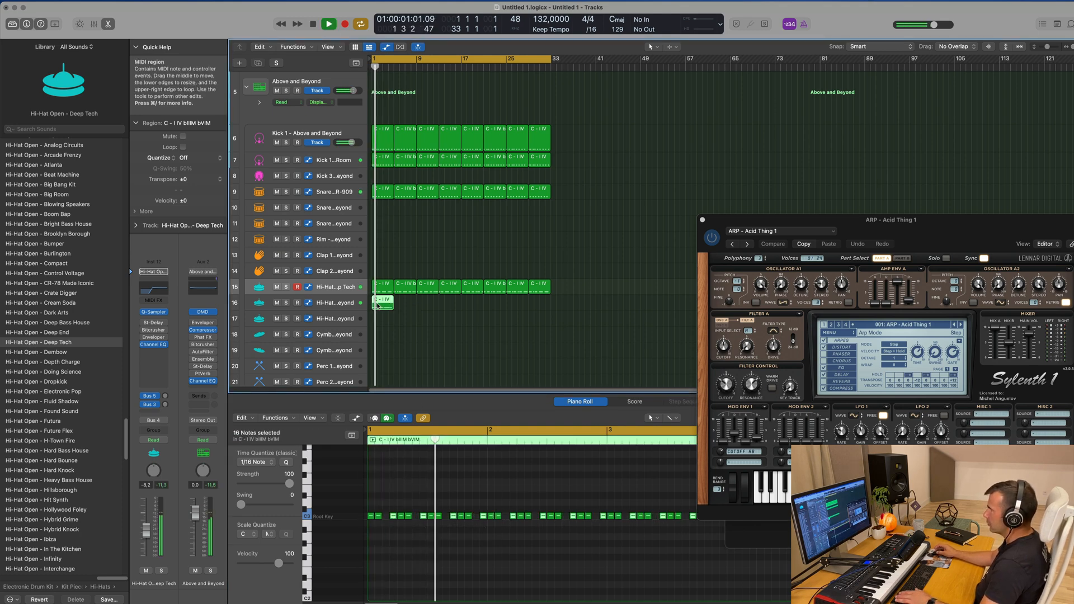
# Repeat the sixteenth-note region on the Hi-Hat 2 - Above and Beyond track until it reaches bar 33
pyautogui.press('super+r')
pyautogui.press('super+r')
pyautogui.press('super+r')
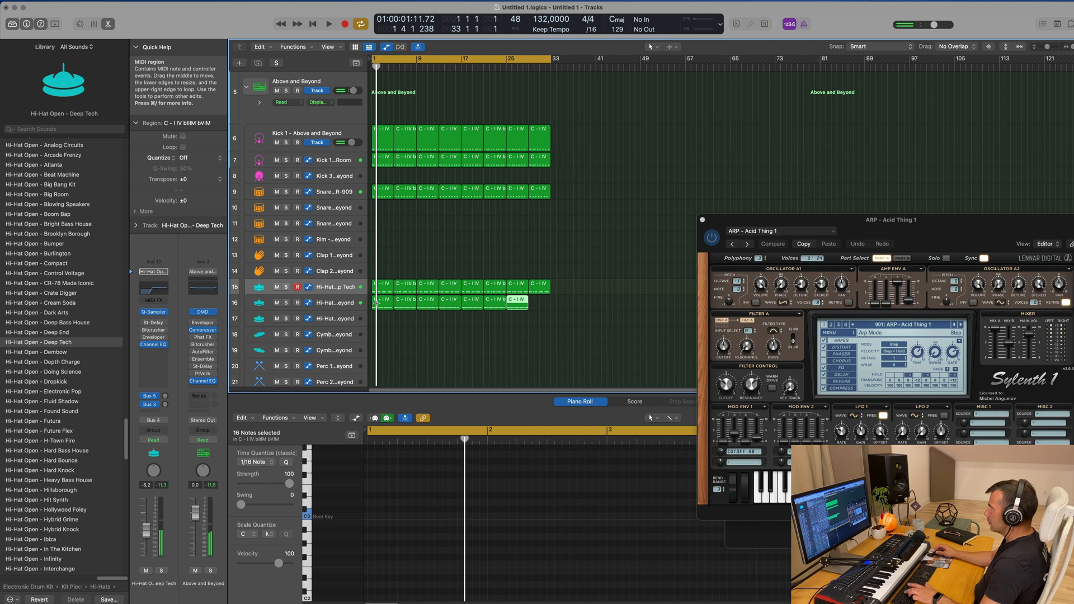
pyautogui.press('super+r')
# Audition the Hi-Hat 1 - Big Room and Hi-Hat 1 - Above and Beyond patches on the second hi-hat track during playback
pyautogui.press('space')
pyautogui.click(344, 304)
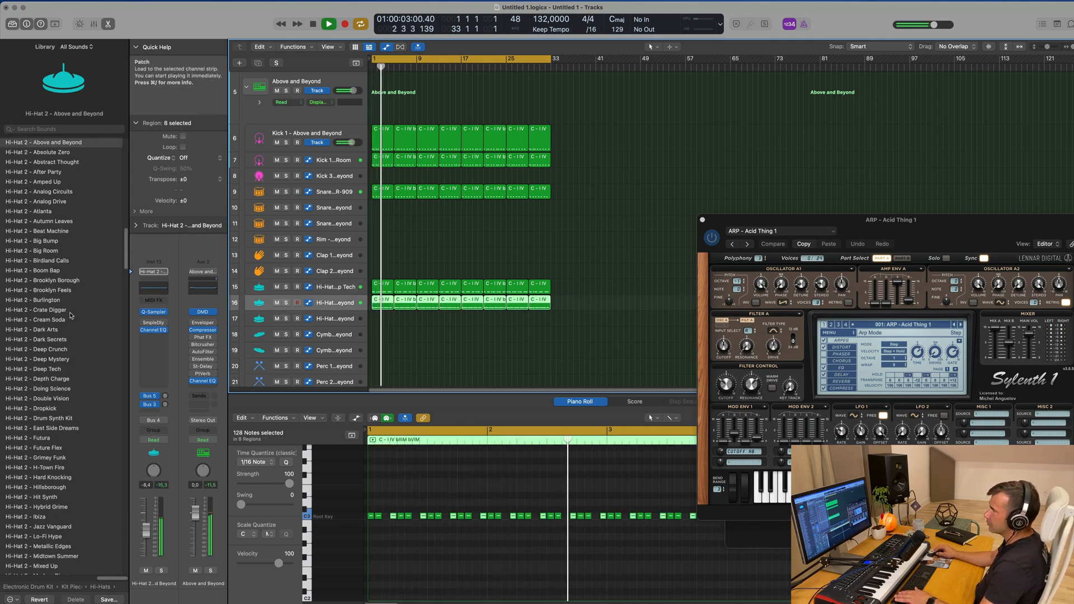
pyautogui.scroll(3, 71, 316)
pyautogui.scroll(6, 75, 308)
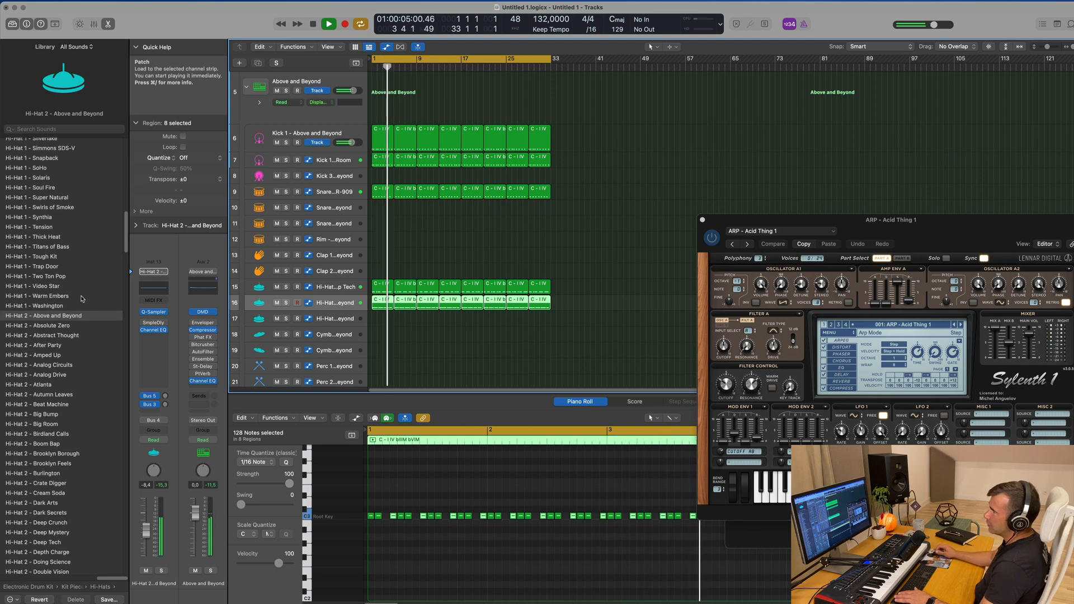
pyautogui.scroll(20, 81, 302)
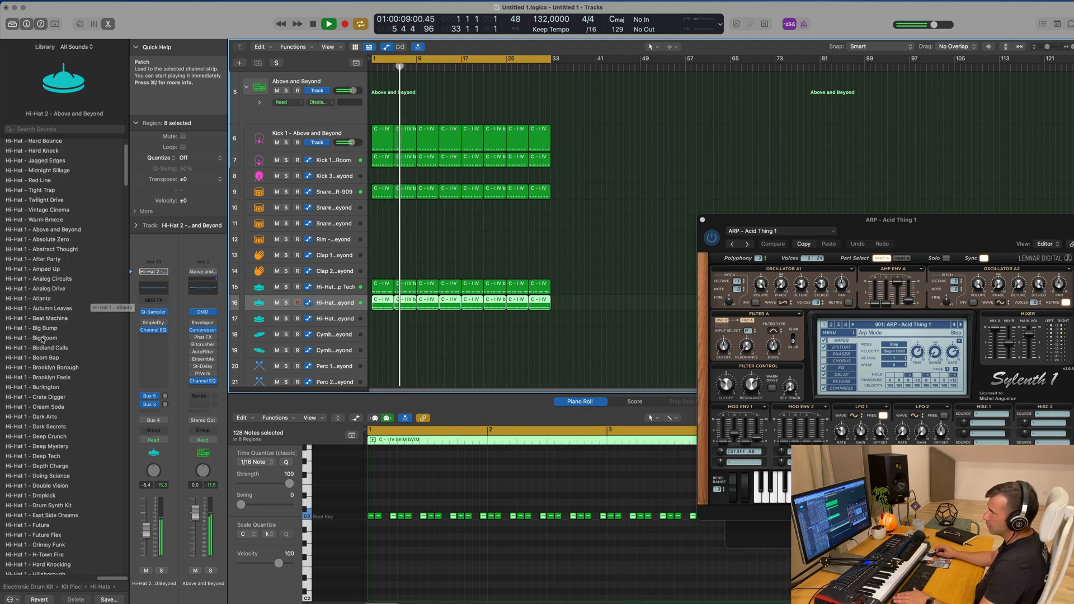
pyautogui.click(42, 339)
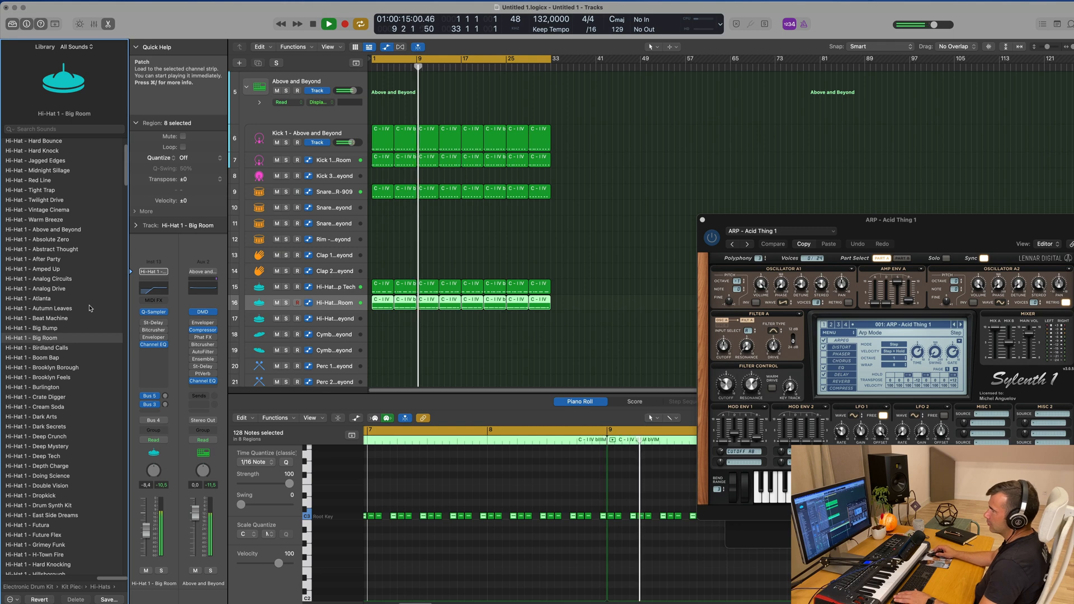
pyautogui.click(58, 230)
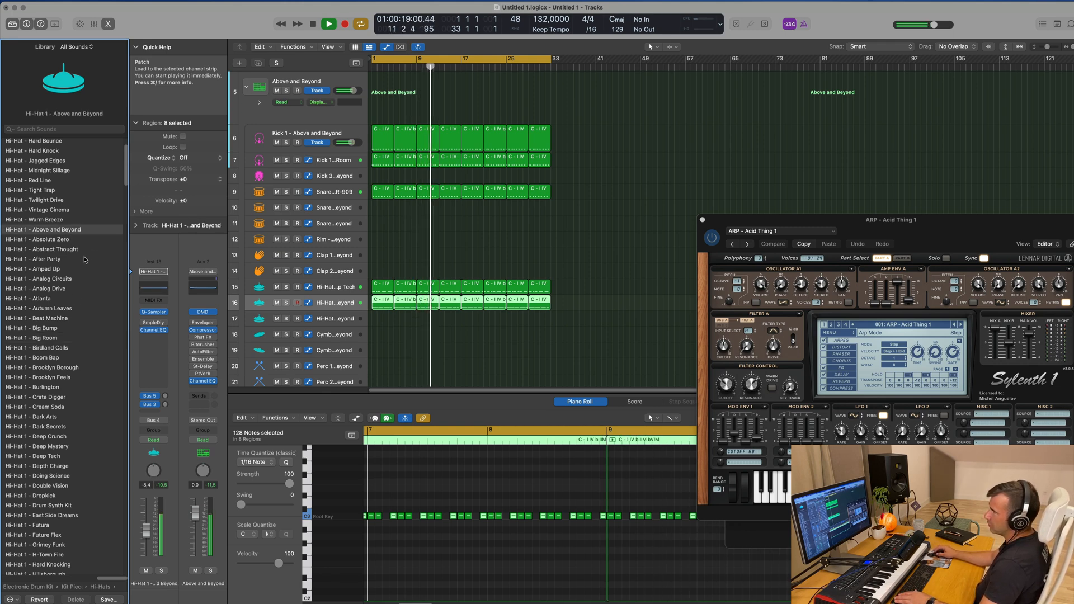
# Load the Hi-Hat 1 - Big Room patch on the second hi-hat track and lower its volume to -15.6 dB
pyautogui.scroll(2, 58, 219)
pyautogui.scroll(-8, 96, 352)
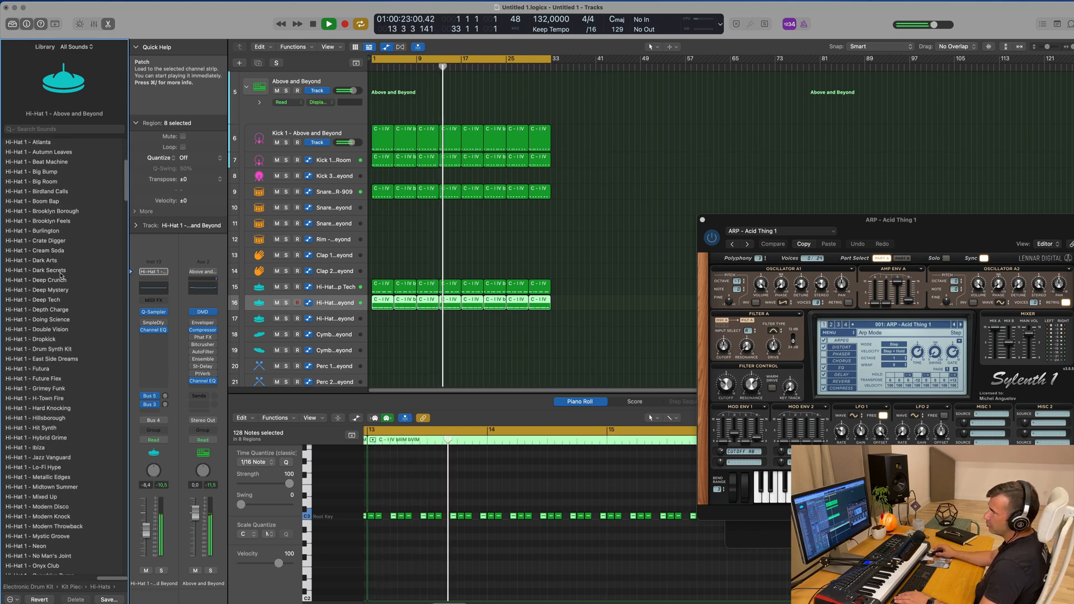
pyautogui.click(37, 182)
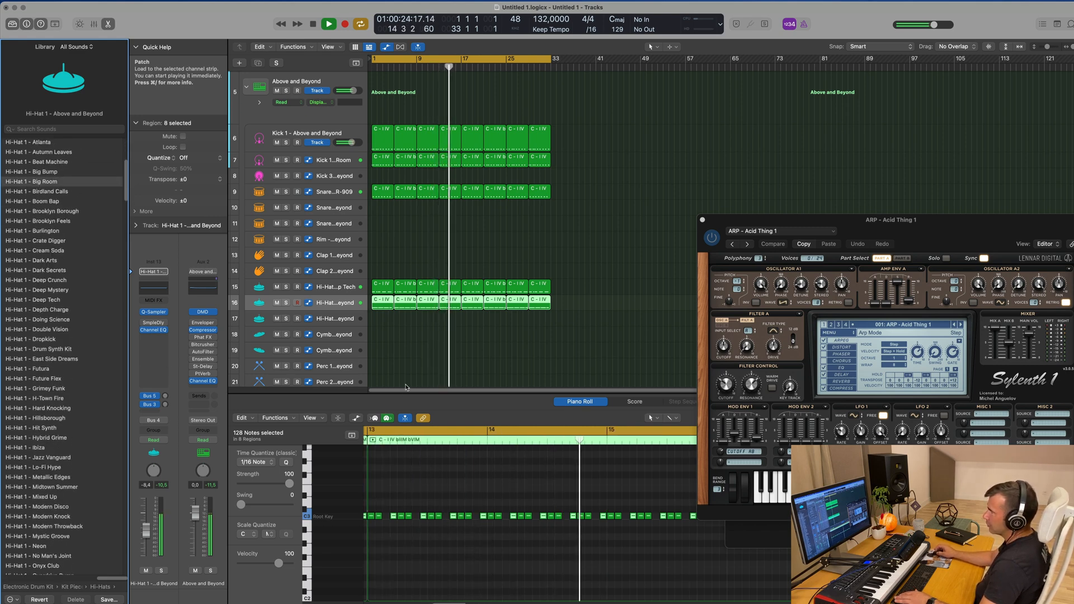
pyautogui.click(460, 552)
pyautogui.press('space')
pyautogui.press('space')
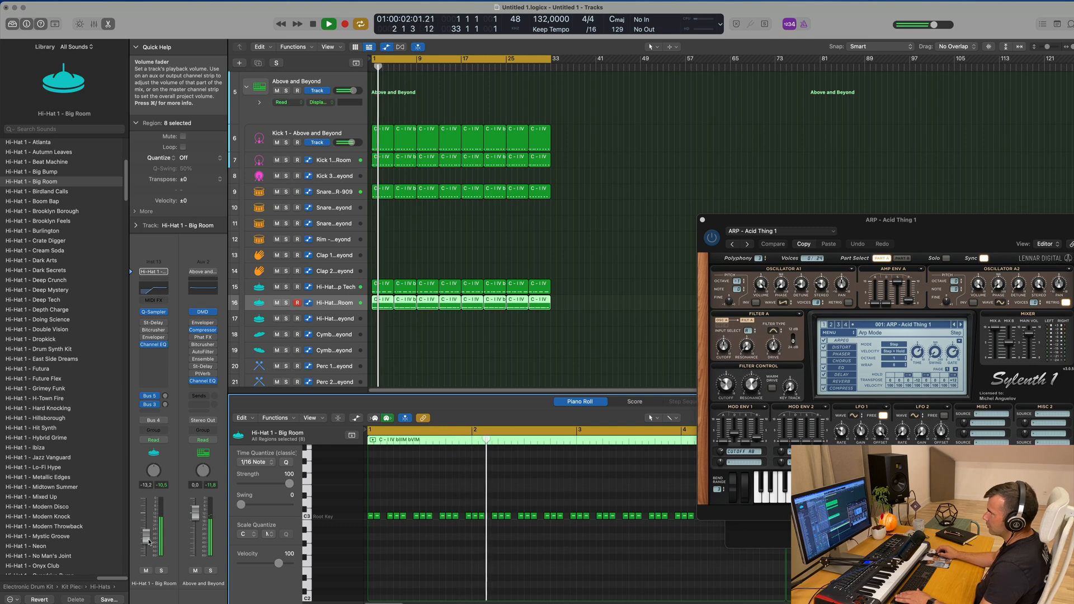
pyautogui.moveTo(146, 538); pyautogui.dragTo(146, 544)
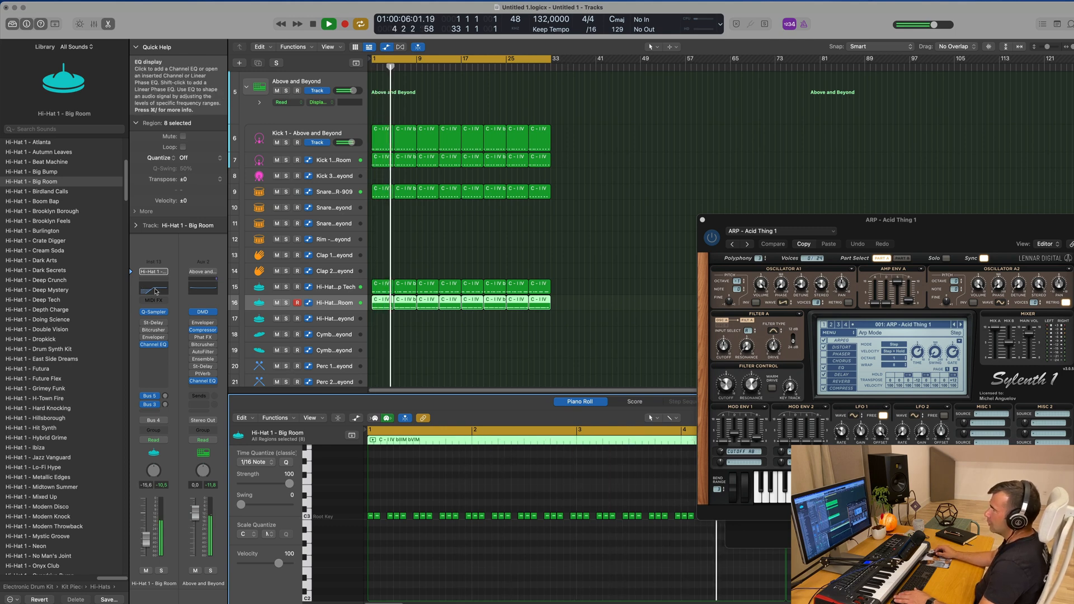
# Set the hi-hat's Channel EQ low cut to 2120 Hz and high shelf to +4.9 dB, and lower the track volume to -23.0 dB
pyautogui.click(154, 344)
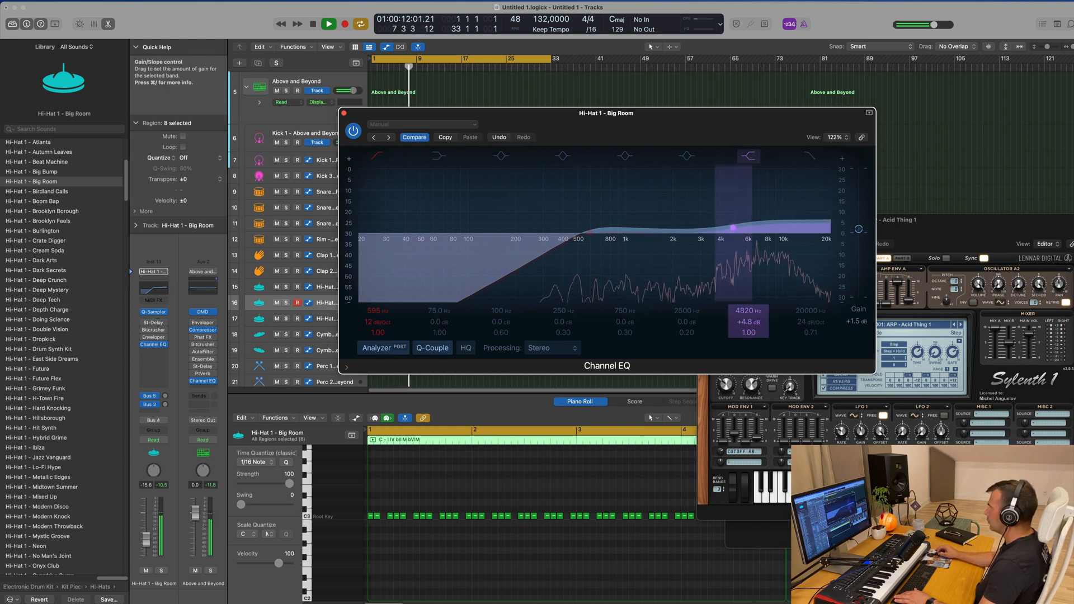
pyautogui.moveTo(748, 322); pyautogui.dragTo(749, 321)
pyautogui.moveTo(580, 245); pyautogui.dragTo(666, 252)
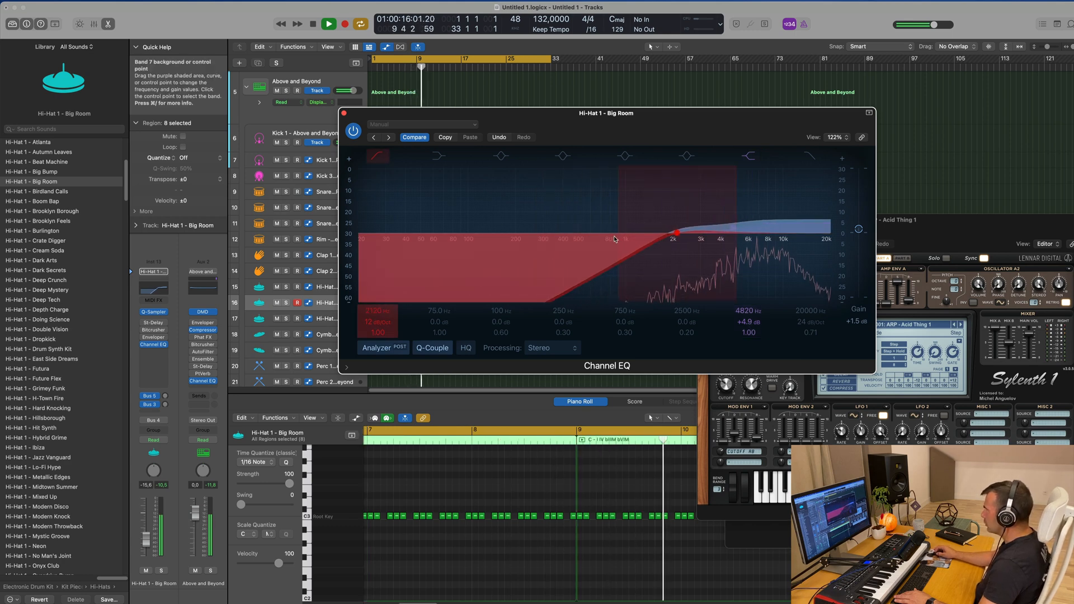
pyautogui.moveTo(681, 239); pyautogui.dragTo(662, 238)
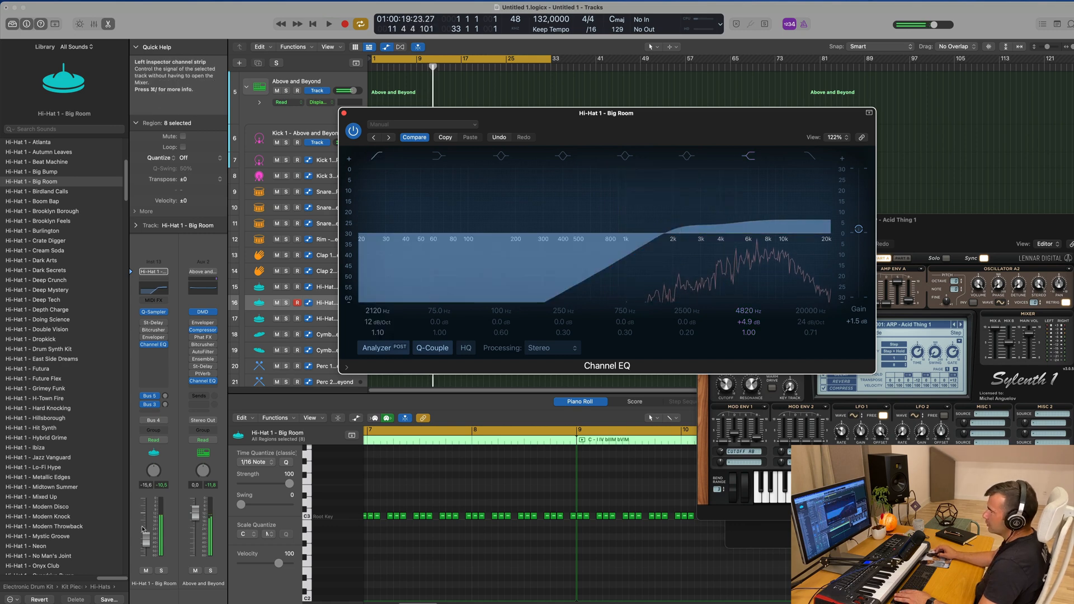
pyautogui.moveTo(146, 539); pyautogui.dragTo(147, 544)
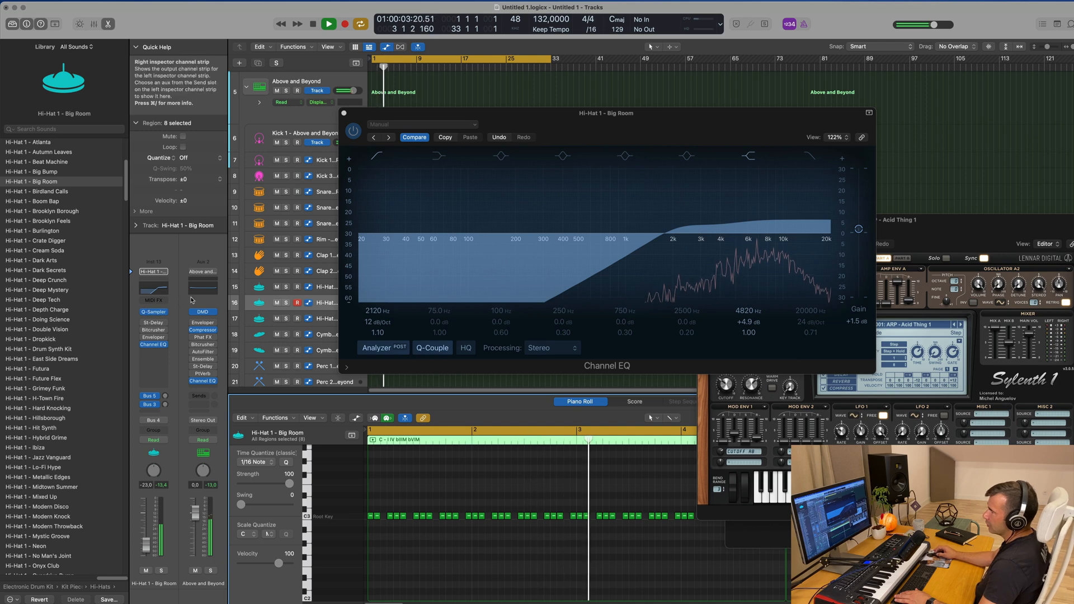
# Set the hi-hat's Stereo Delay output mix to 100% on both sides, with delay times of 5 ms left and 11 ms right
pyautogui.click(155, 324)
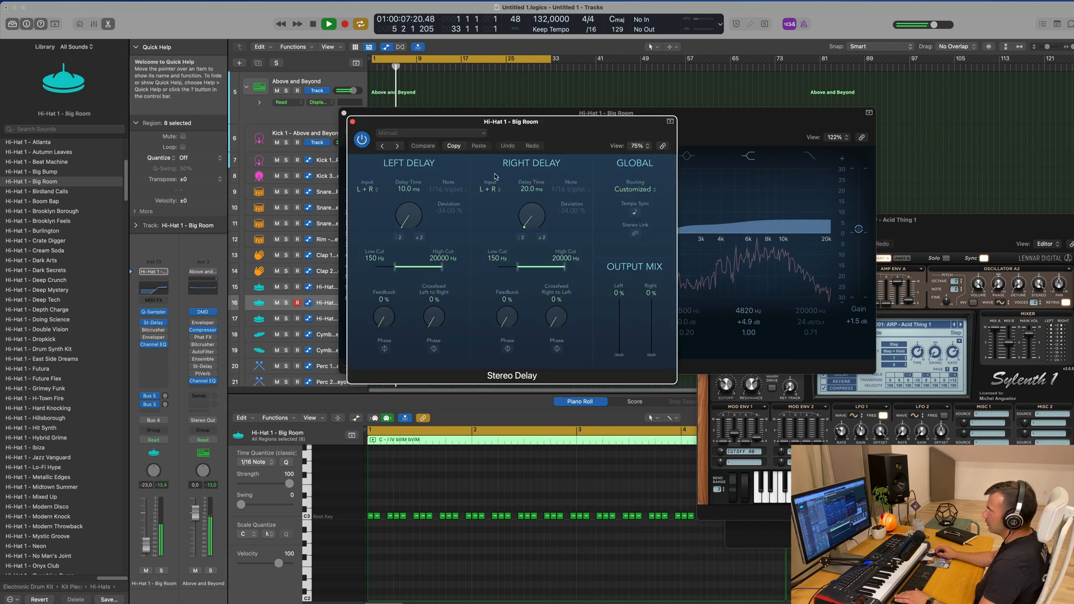
pyautogui.moveTo(630, 290); pyautogui.dragTo(623, 271)
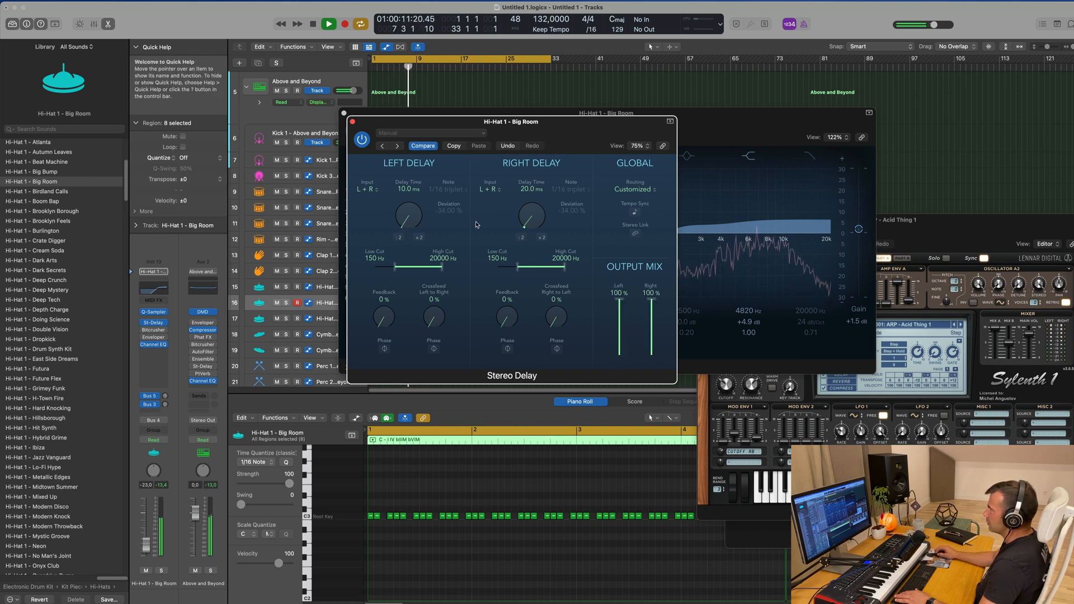
pyautogui.moveTo(536, 121); pyautogui.dragTo(573, 129)
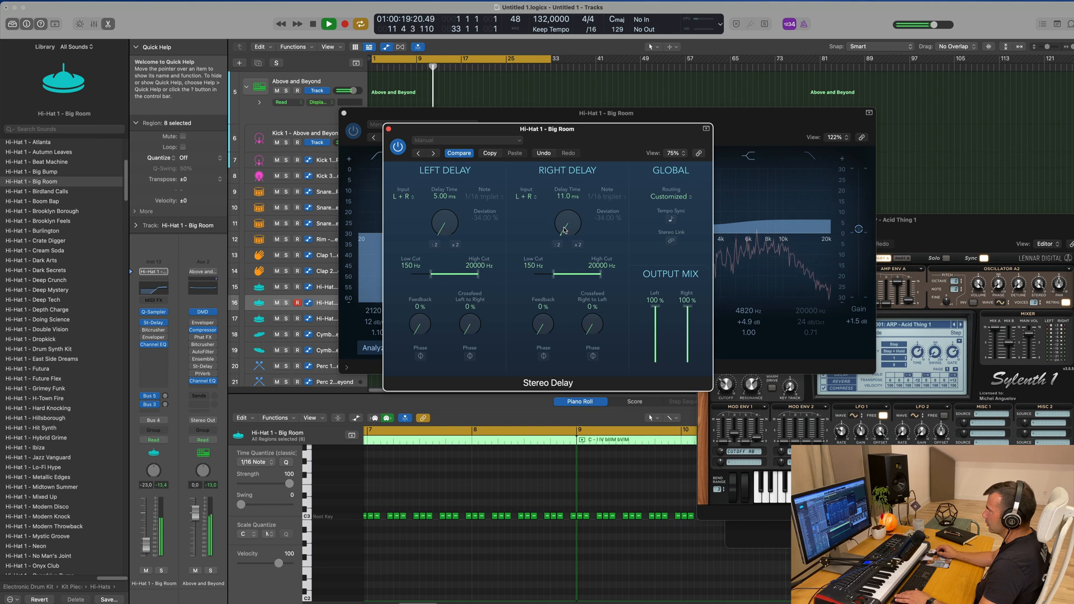
pyautogui.moveTo(569, 134); pyautogui.dragTo(529, 143)
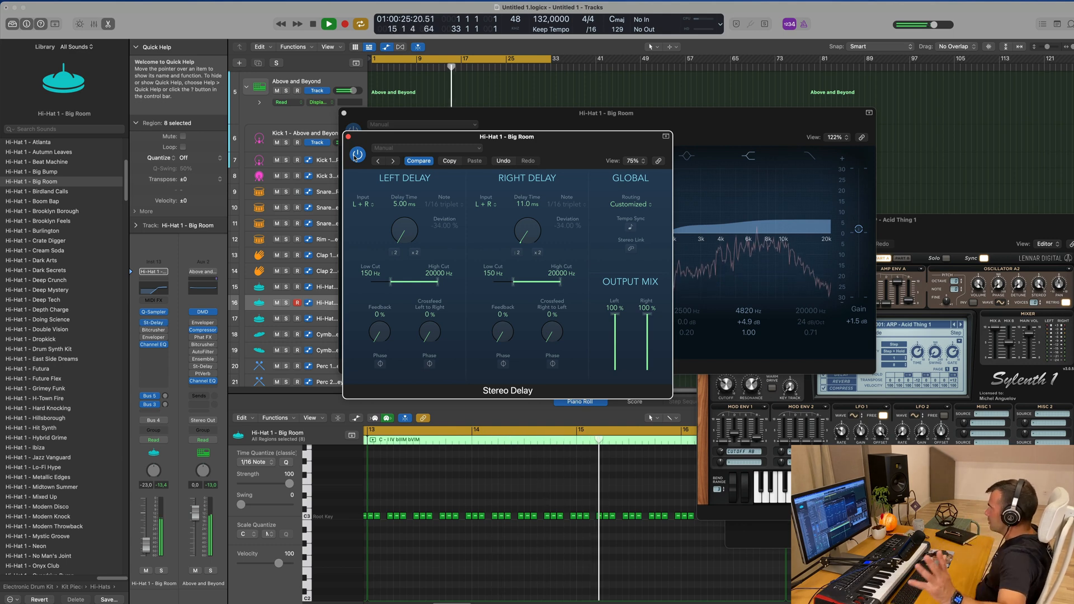
# Close the Stereo Delay and Channel EQ windows and lower the Big Room hi-hat's volume to -26.0 dB
pyautogui.click(348, 136)
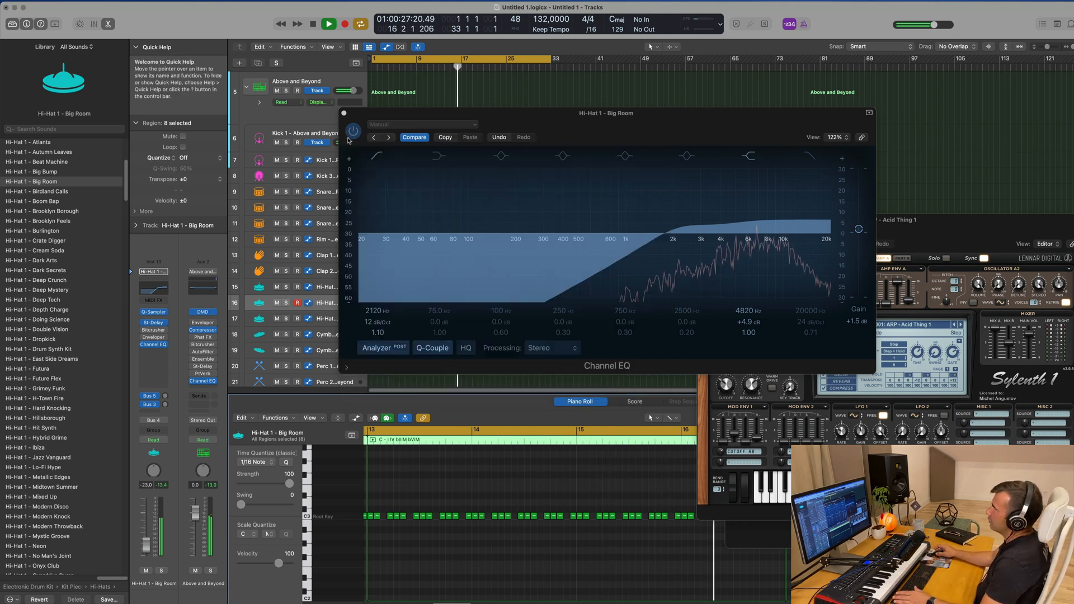
pyautogui.moveTo(347, 114); pyautogui.dragTo(290, 116)
pyautogui.click(289, 114)
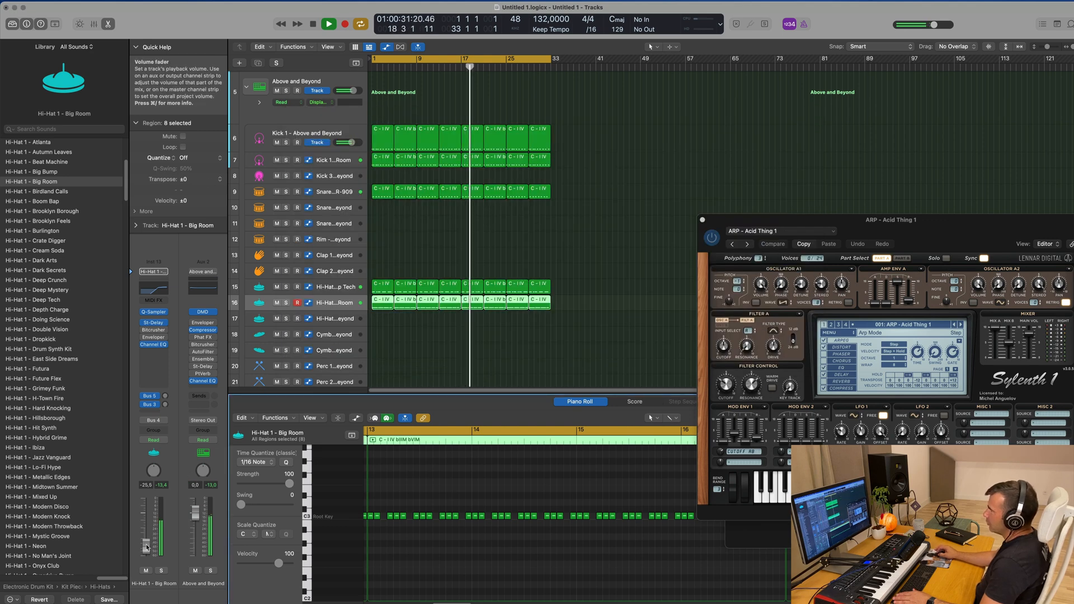
# Copy the first snare region to the start of the Perc 1 track and play from the beginning
pyautogui.scroll(-2, 434, 269)
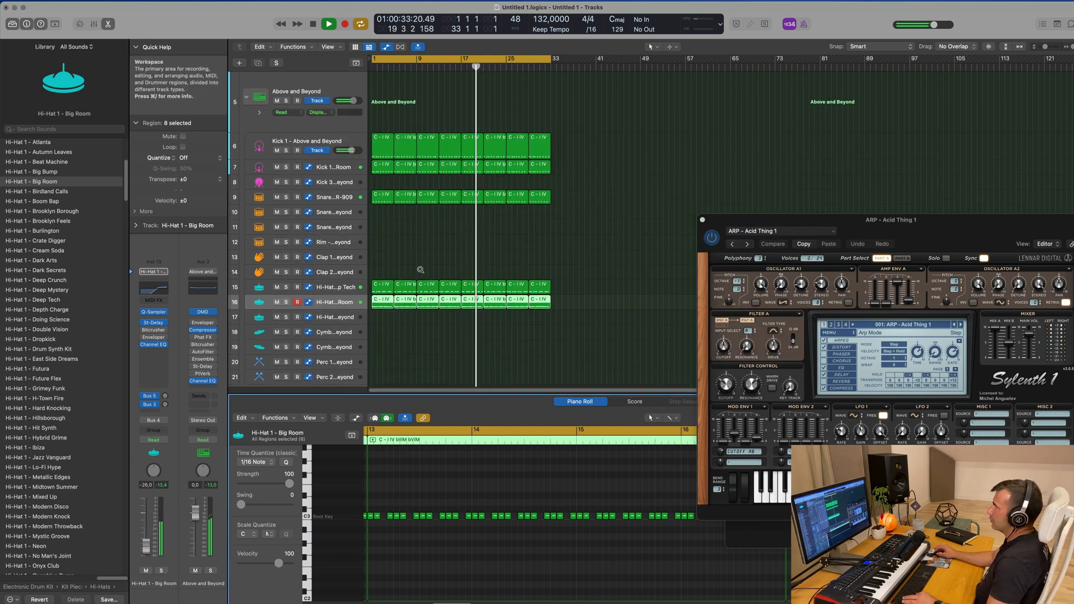
pyautogui.scroll(-2, 412, 269)
pyautogui.click(371, 191)
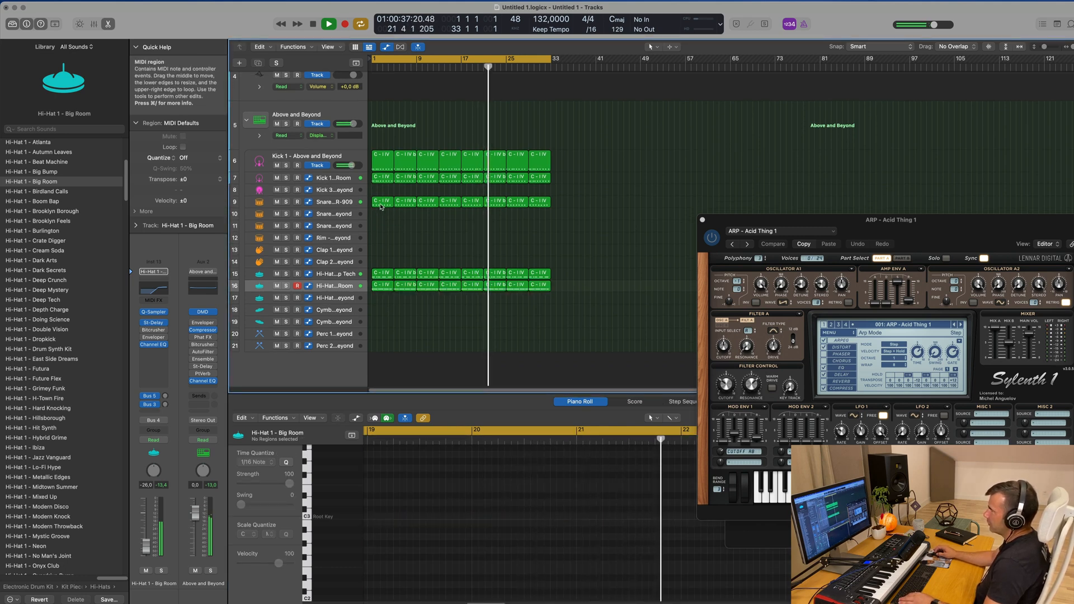
pyautogui.click(383, 204)
pyautogui.moveTo(381, 301); pyautogui.dragTo(382, 338)
pyautogui.press('Return')
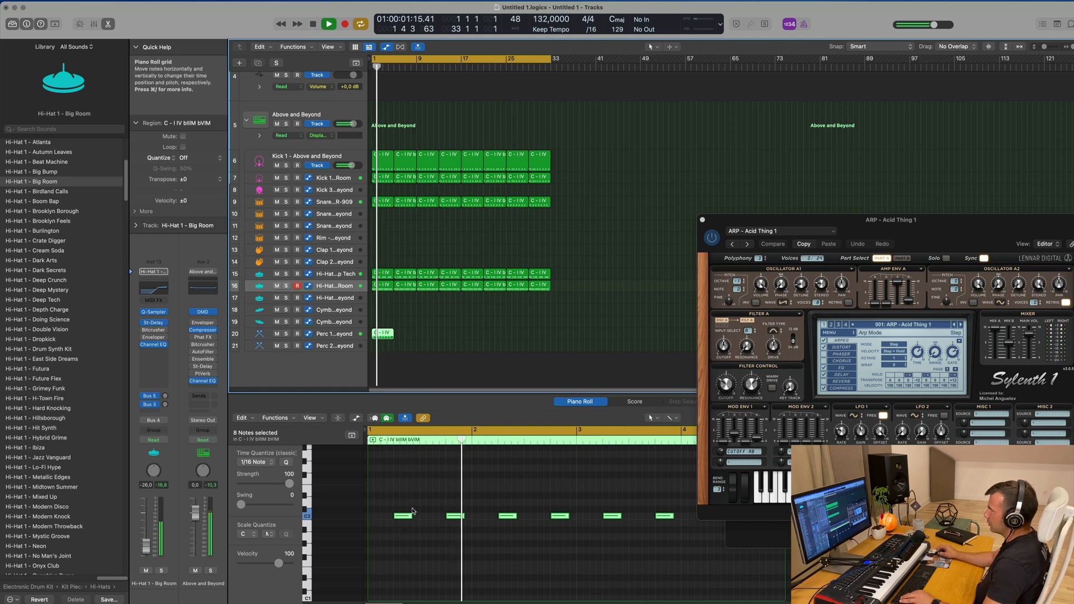
# Transpose all notes in the Perc 1 region down one octave and replay from the beginning
pyautogui.scroll(-2, 411, 508)
pyautogui.press('space')
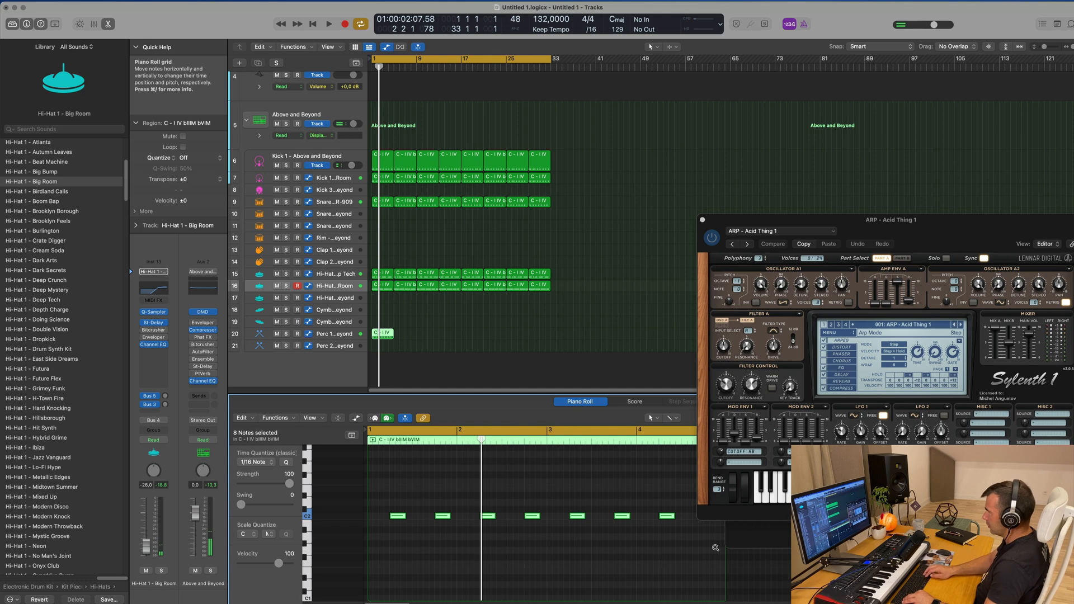
pyautogui.hotkey('alt', 'shift', 'Down')
pyautogui.press('space')
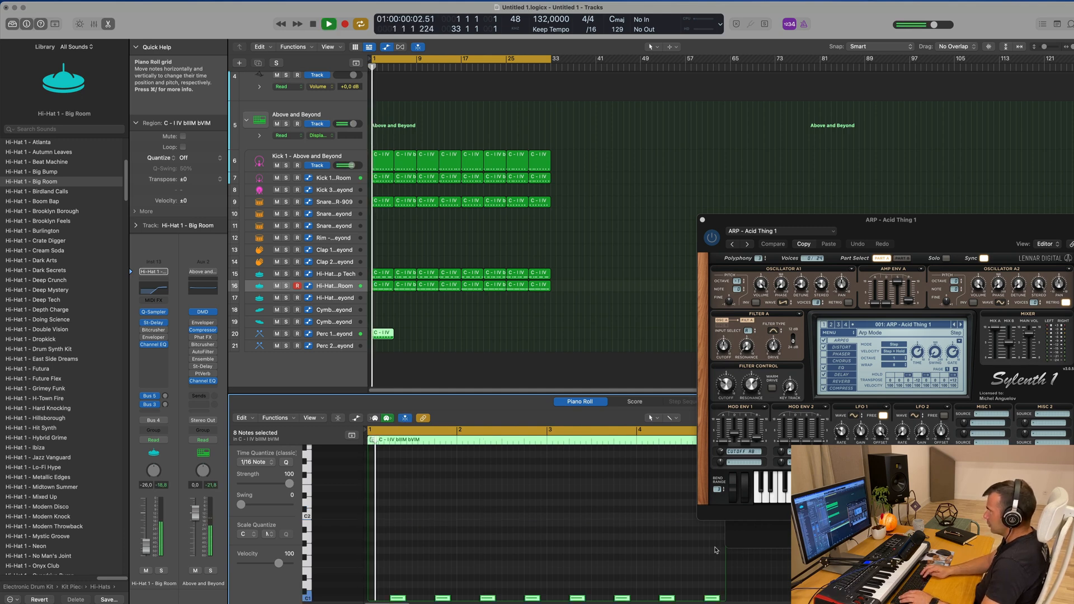
pyautogui.press('z')
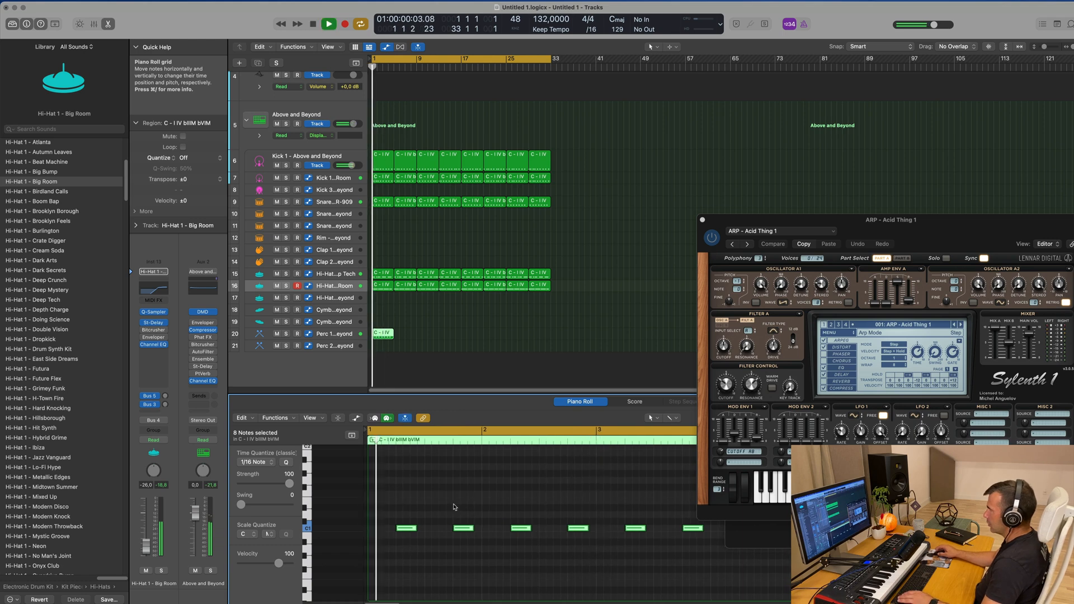
# Delete every second note in the Perc 1 region, keeping only the hit on beat 2 of each bar
pyautogui.click(458, 528)
pyautogui.moveTo(562, 500); pyautogui.dragTo(596, 551)
pyautogui.moveTo(667, 508); pyautogui.dragTo(718, 546)
pyautogui.press('Delete')
pyautogui.press('super+Left')
pyautogui.press('super+Left')
pyautogui.moveTo(619, 506); pyautogui.dragTo(646, 543)
pyautogui.press('Delete')
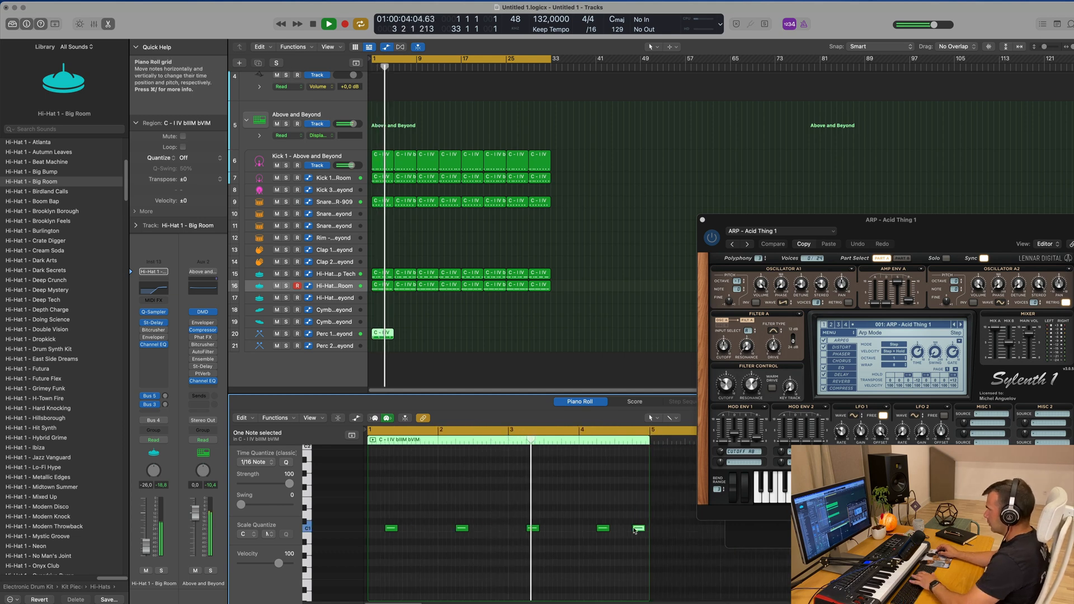
# Adjust the Perc 1 track's reverb send on Bus 5 and set its ping-pong delay send on Bus 3 to -5.6 dB
pyautogui.click(330, 338)
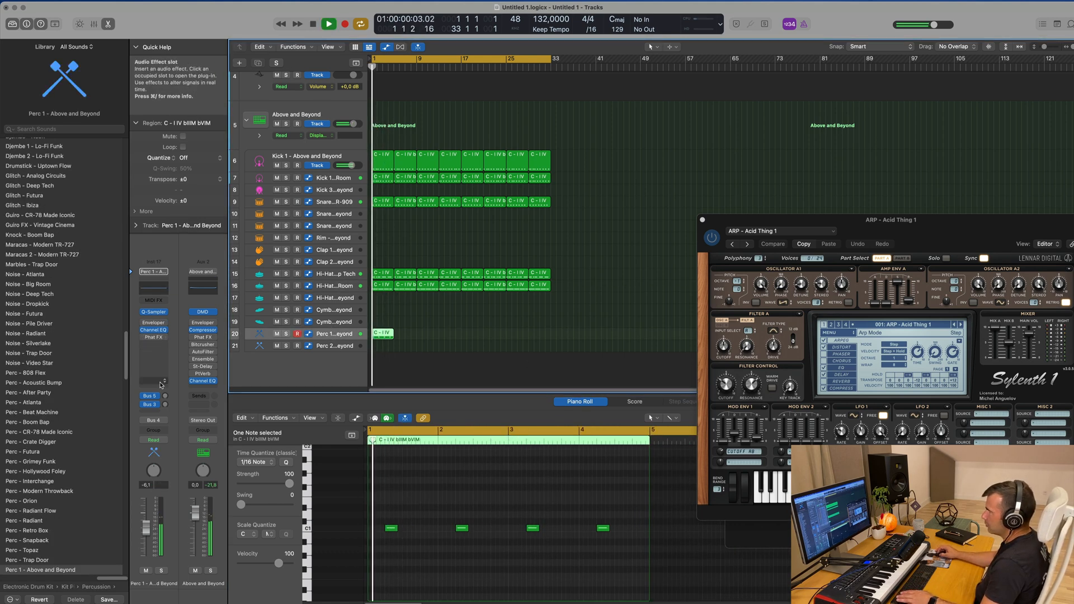
pyautogui.click(165, 397)
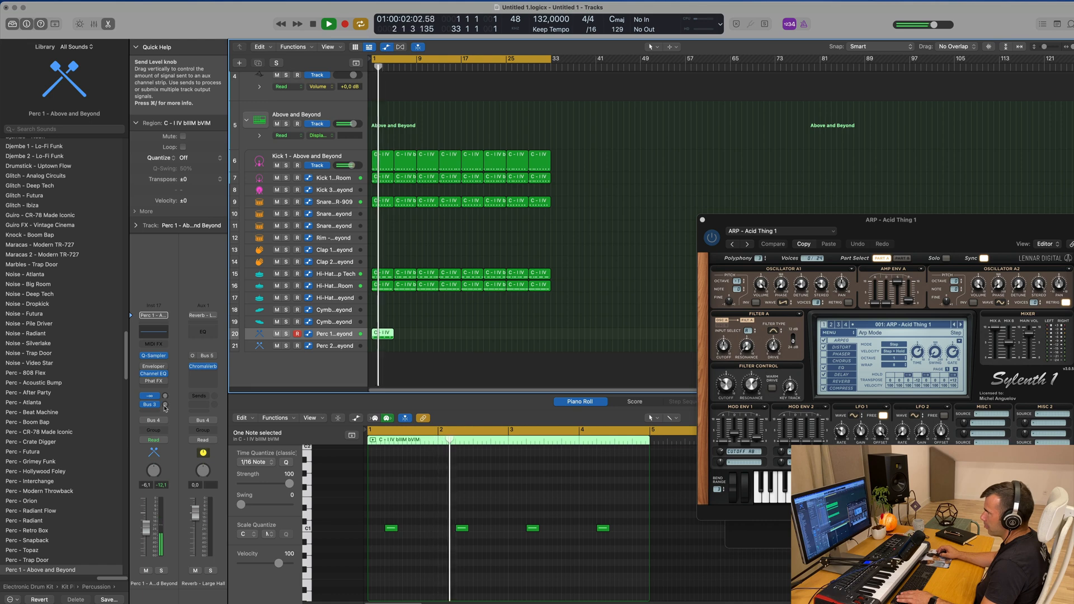
pyautogui.moveTo(165, 408)
pyautogui.mouseDown()
pyautogui.moveTo(170, 375)
pyautogui.moveTo(166, 409)
pyautogui.mouseUp()
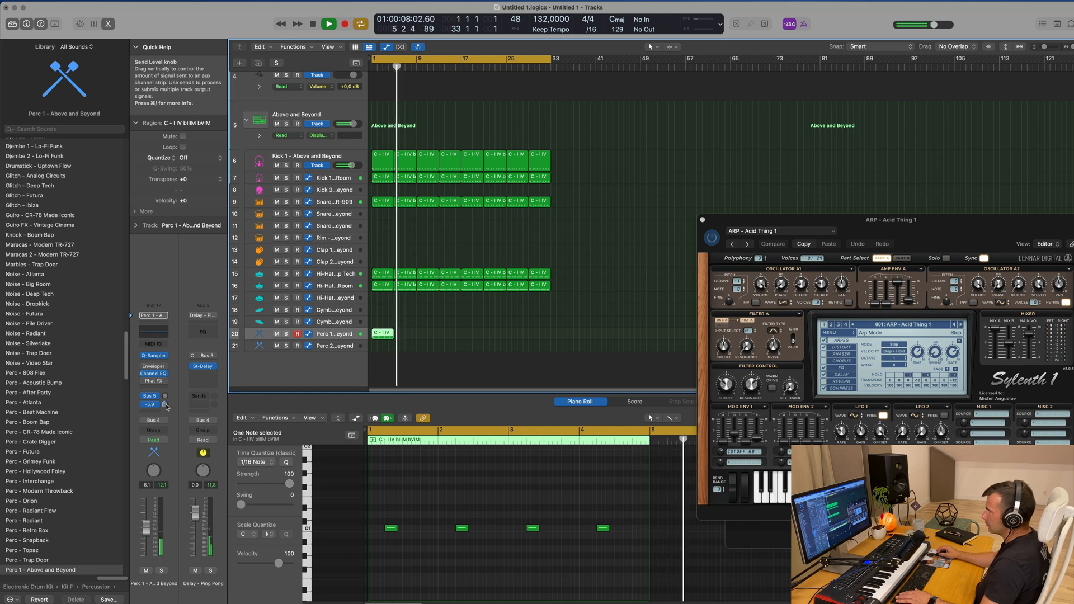
pyautogui.press('space')
# Repeat the Perc 1 region along its track until it reaches bar 33
pyautogui.moveTo(468, 323); pyautogui.dragTo(376, 346)
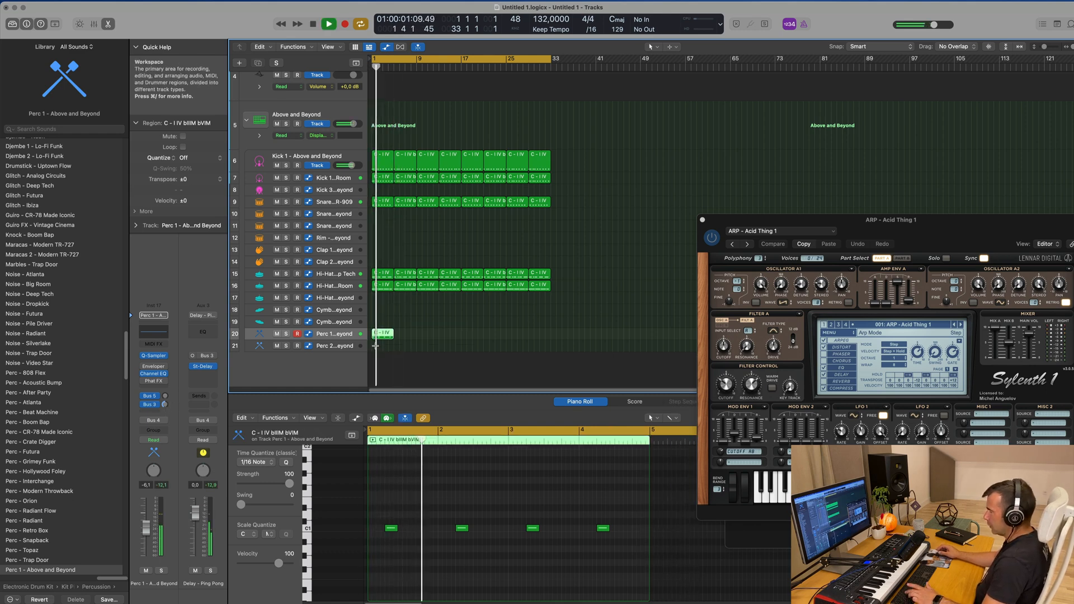
pyautogui.press('super+r')
pyautogui.press('super+r')
pyautogui.press('super+r')
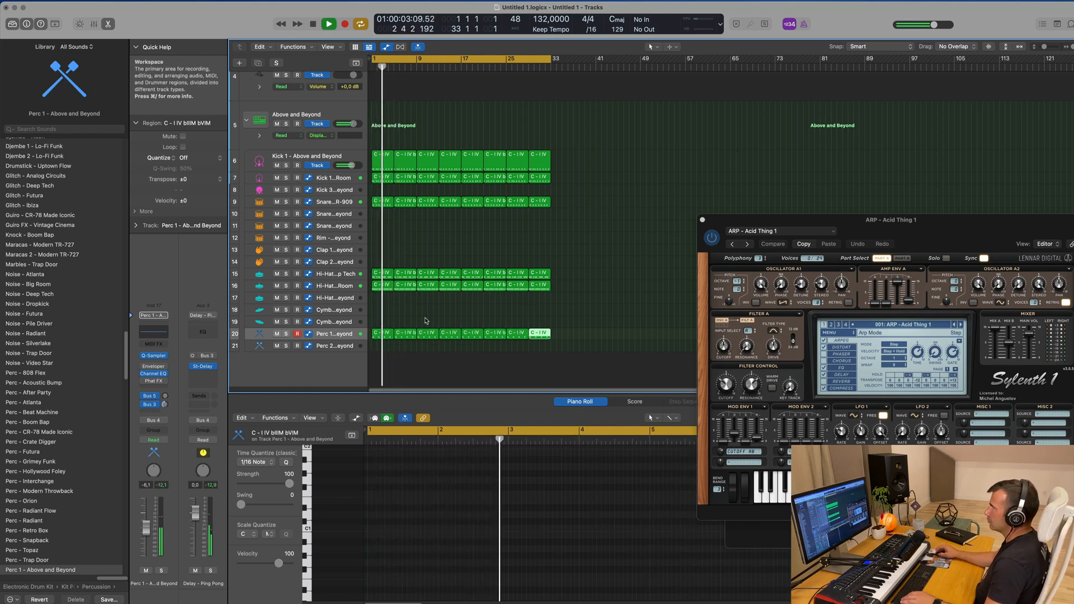
# Copy the first Snare TR-909 region to the Clap 1 track, keeping only one note, raised an octave and placed at bar 1's start
pyautogui.scroll(2, 424, 319)
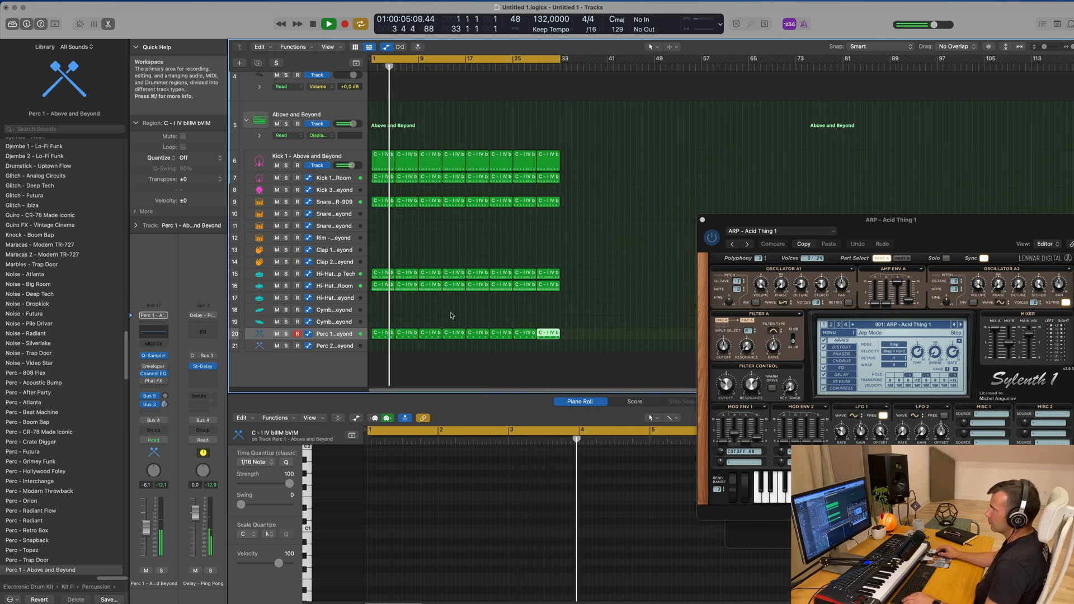
pyautogui.scroll(1, 414, 321)
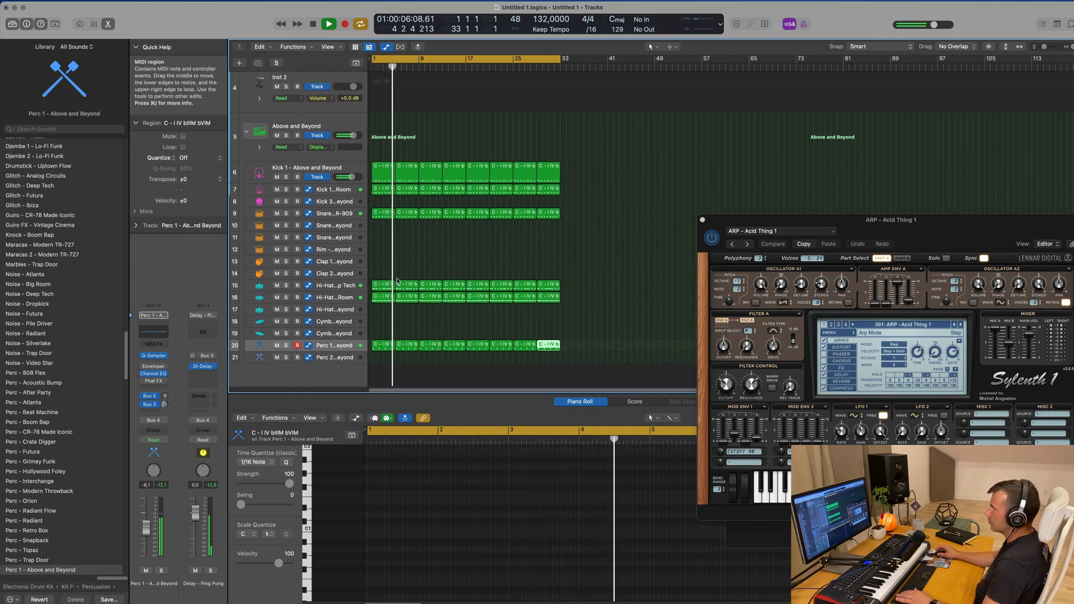
pyautogui.click(380, 221)
pyautogui.moveTo(380, 223); pyautogui.dragTo(374, 278)
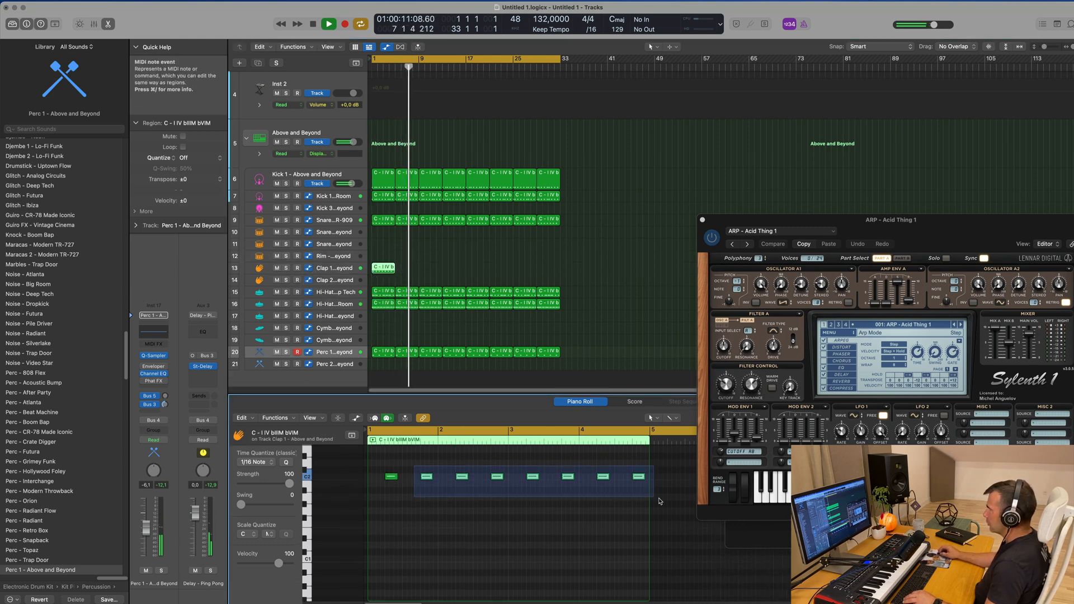
pyautogui.moveTo(389, 478); pyautogui.dragTo(374, 479)
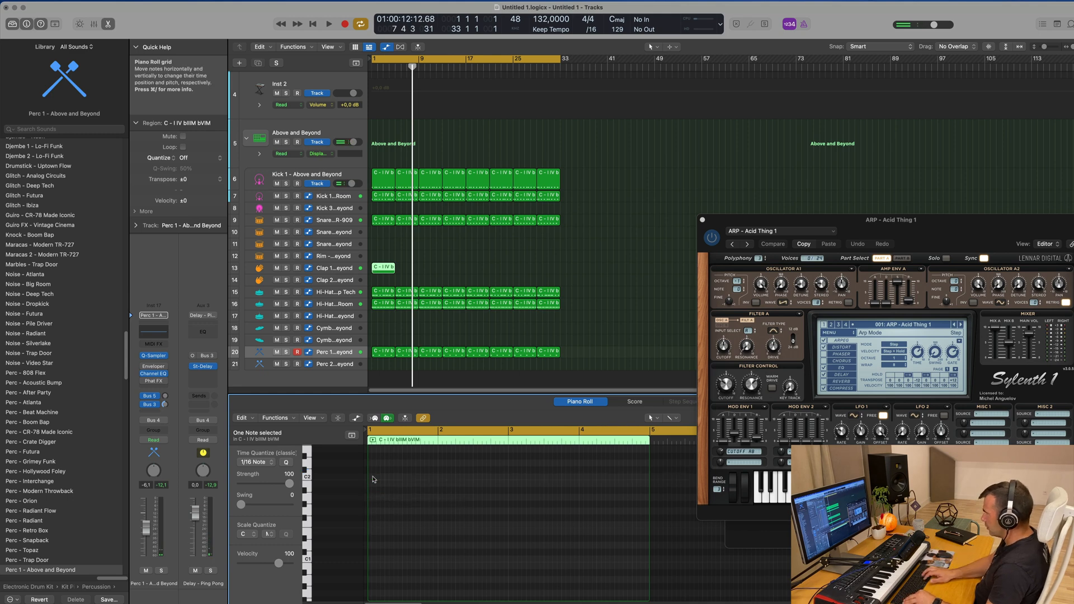
pyautogui.press('space')
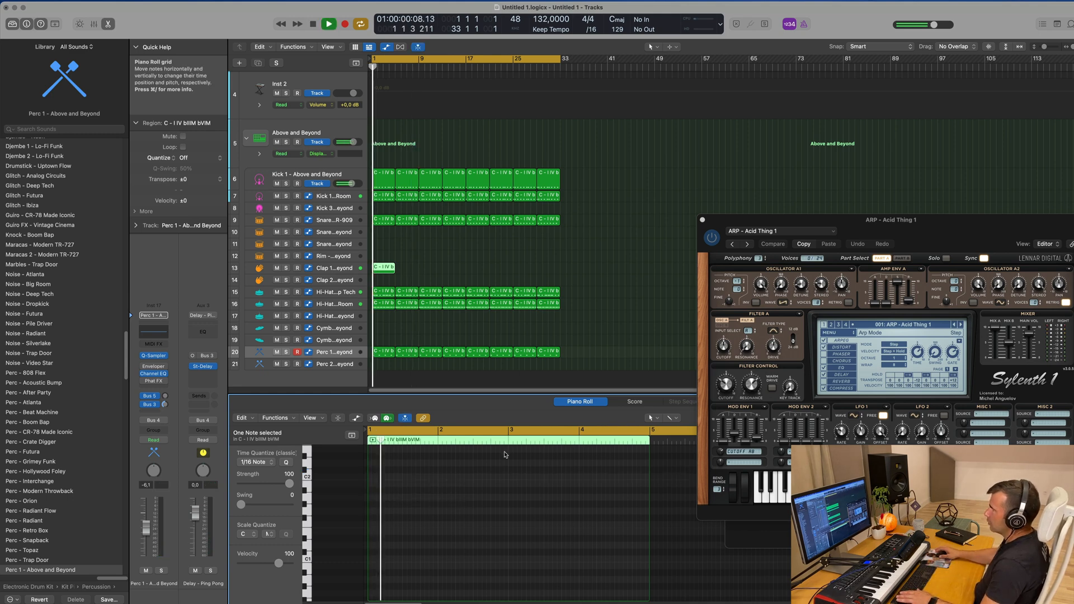
# Move the clap region down to the Clap 2 track and audition it from the beginning
pyautogui.moveTo(418, 266); pyautogui.dragTo(386, 274)
pyautogui.press('space')
pyautogui.press('space')
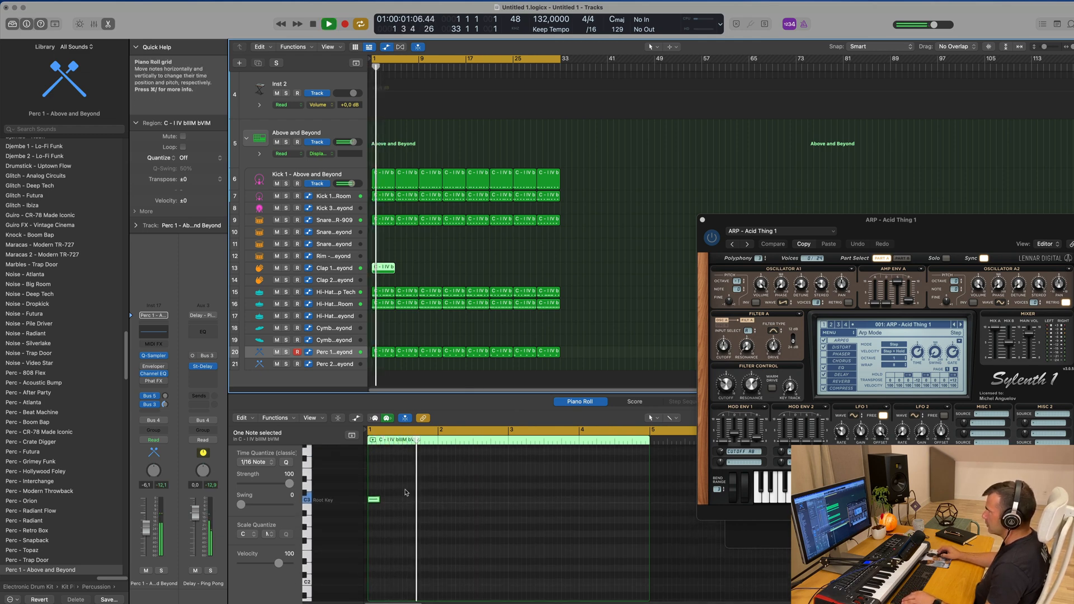
pyautogui.press('space')
pyautogui.moveTo(382, 270); pyautogui.dragTo(386, 281)
pyautogui.press('space')
pyautogui.press('space')
pyautogui.press('space')
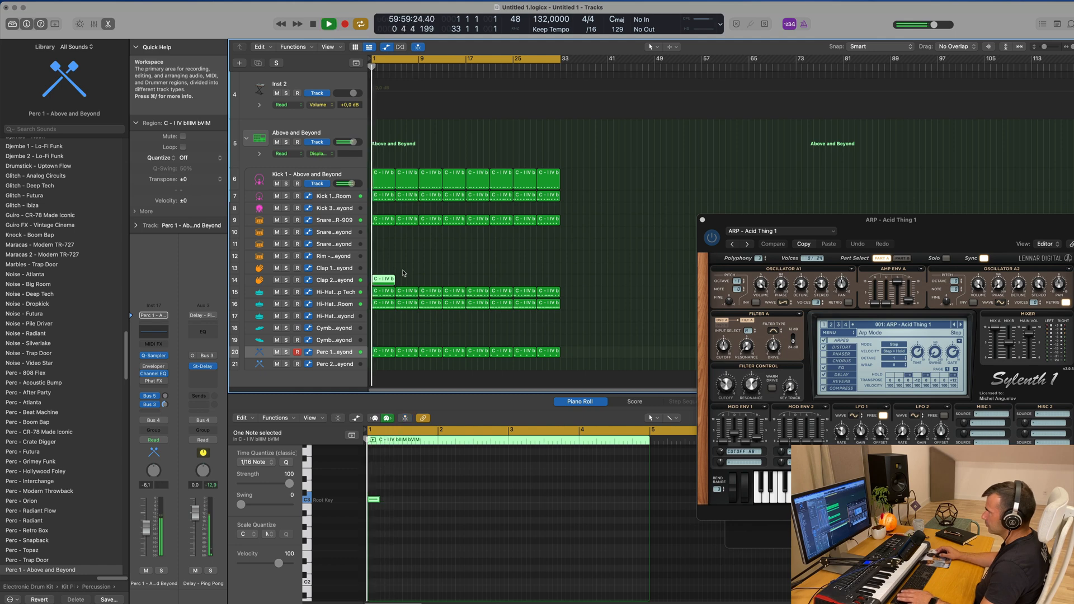
pyautogui.press('space')
pyautogui.press('space')
pyautogui.press('space')
pyautogui.press('space')
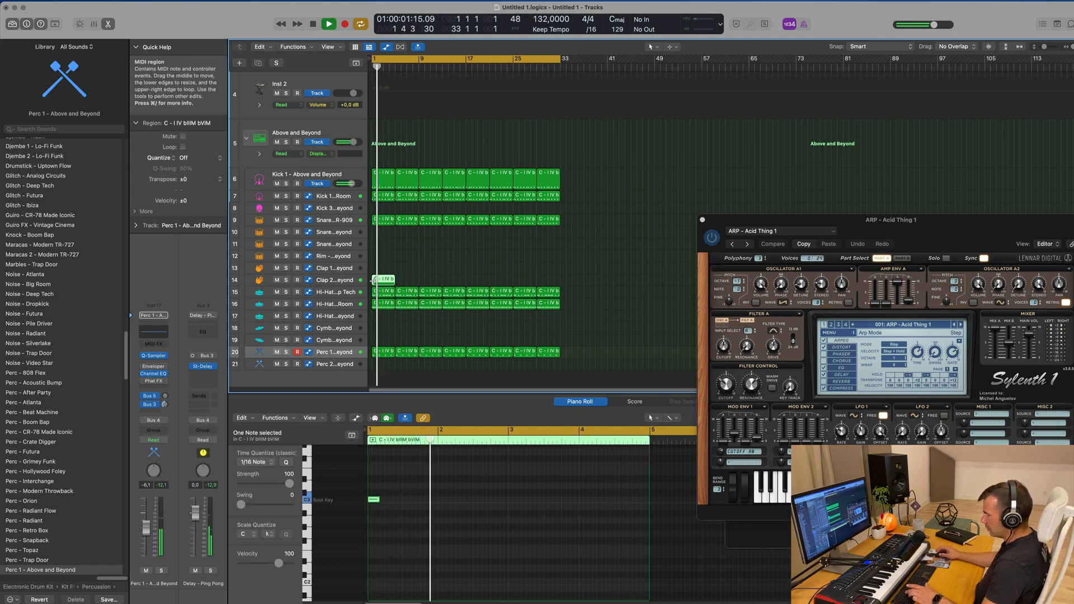
# Repeat the Clap 2 region along its track until it reaches bar 33
pyautogui.press('super+r')
pyautogui.press('super+r')
pyautogui.press('super+r')
pyautogui.press('super+r')
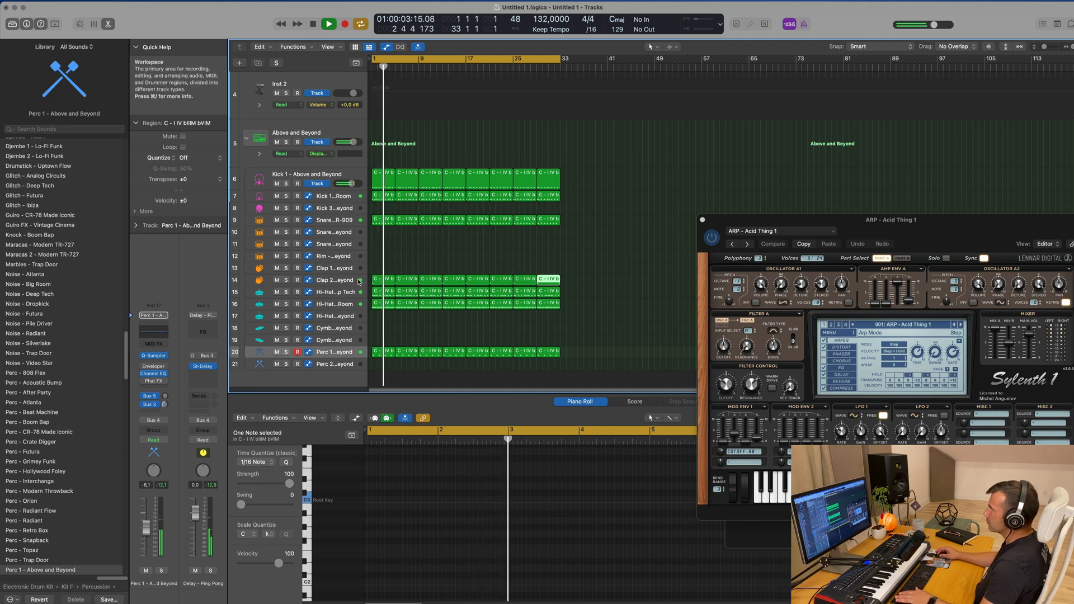
# Adjust the Clap 2 track's Bus 3 send and load the Clap 1 - Roland TR-909 patch on the track
pyautogui.click(317, 281)
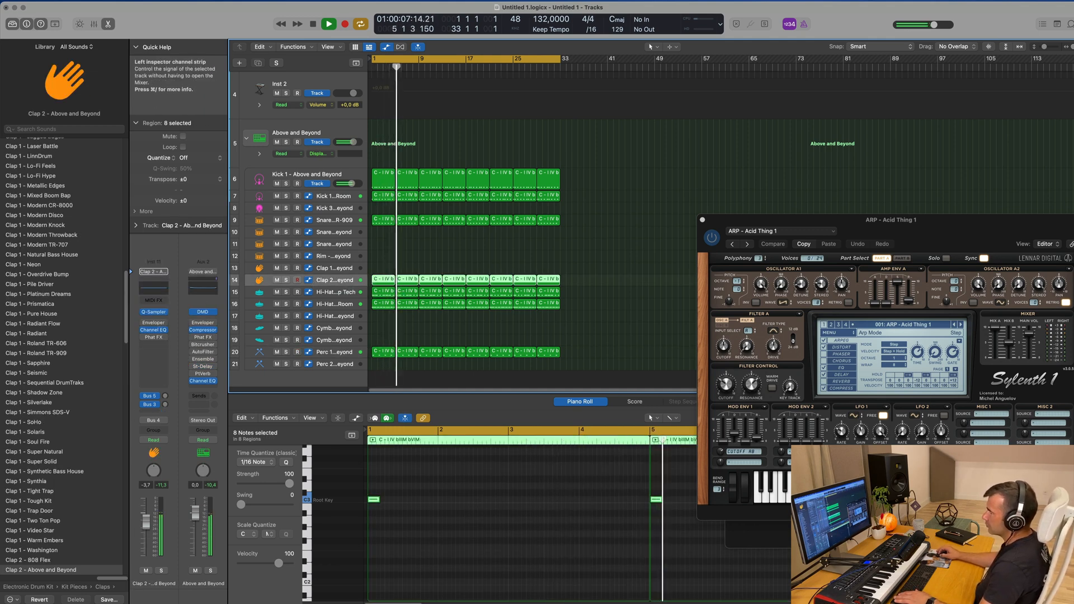
pyautogui.click(165, 403)
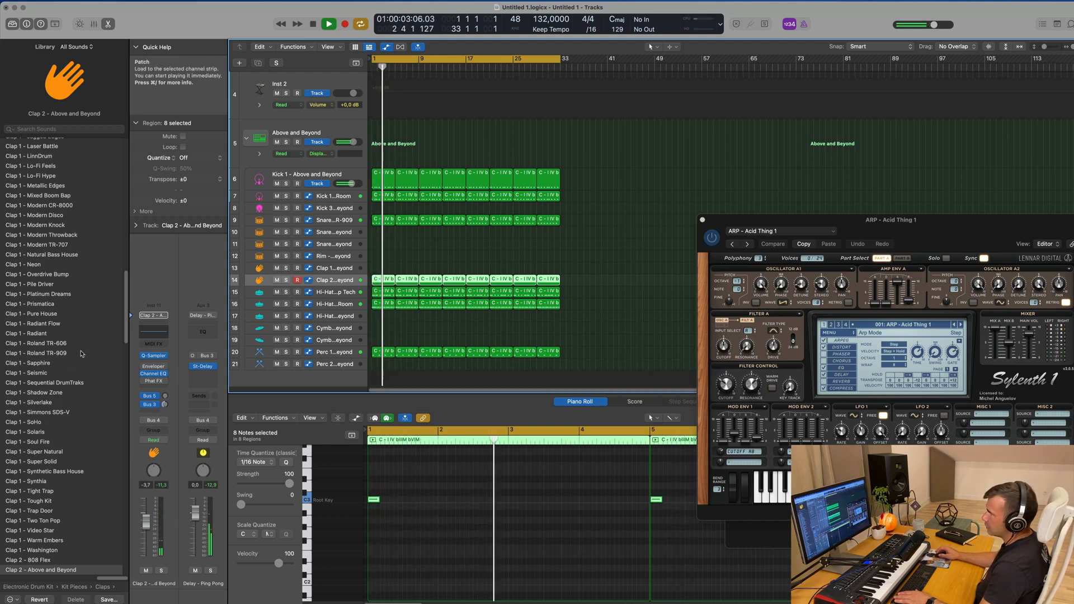
pyautogui.click(47, 353)
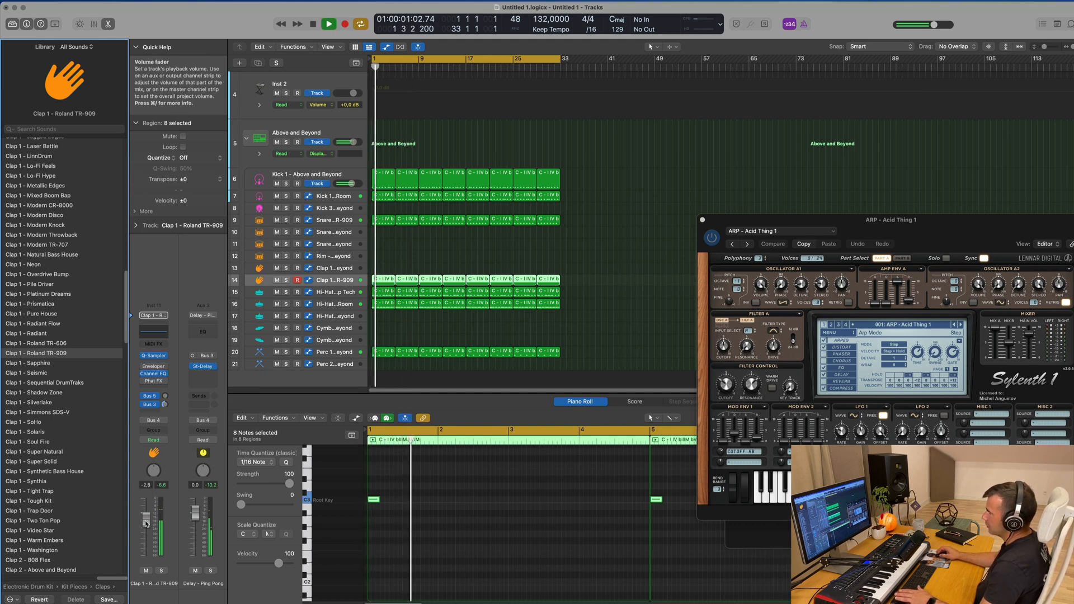
# Copy the first Cello Section Legato region to the ARP - Acid Thing 1 track and stop playback
pyautogui.scroll(5, 537, 203)
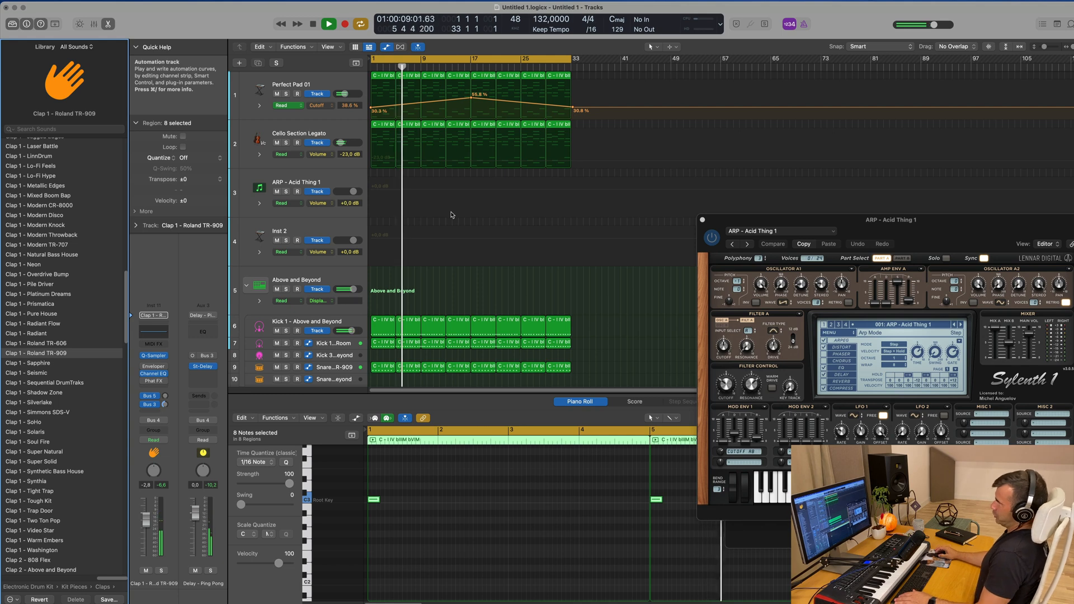
pyautogui.click(323, 181)
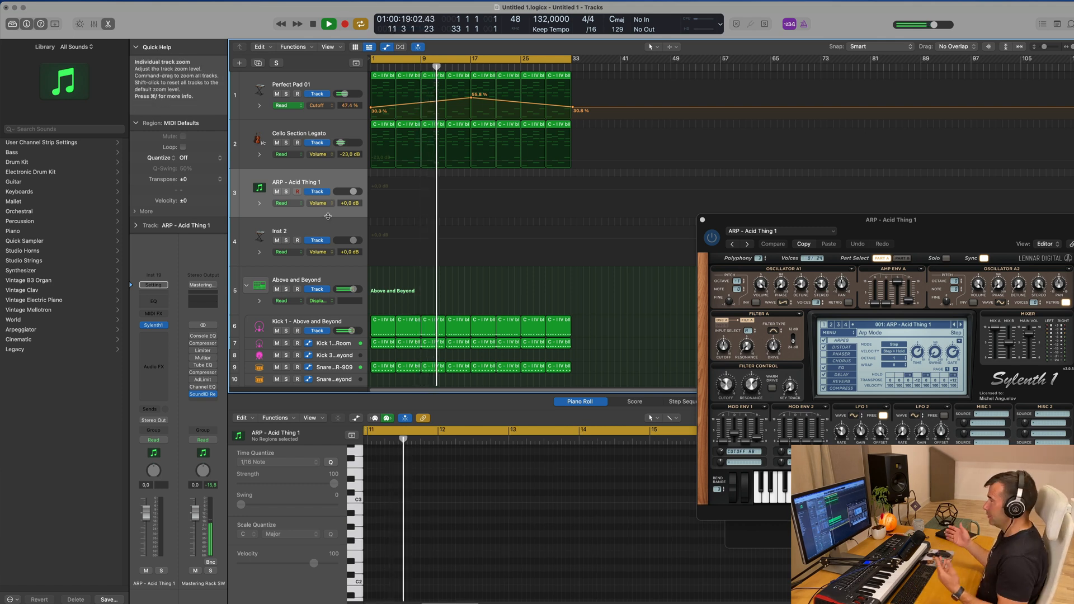
pyautogui.moveTo(925, 220); pyautogui.dragTo(810, 60)
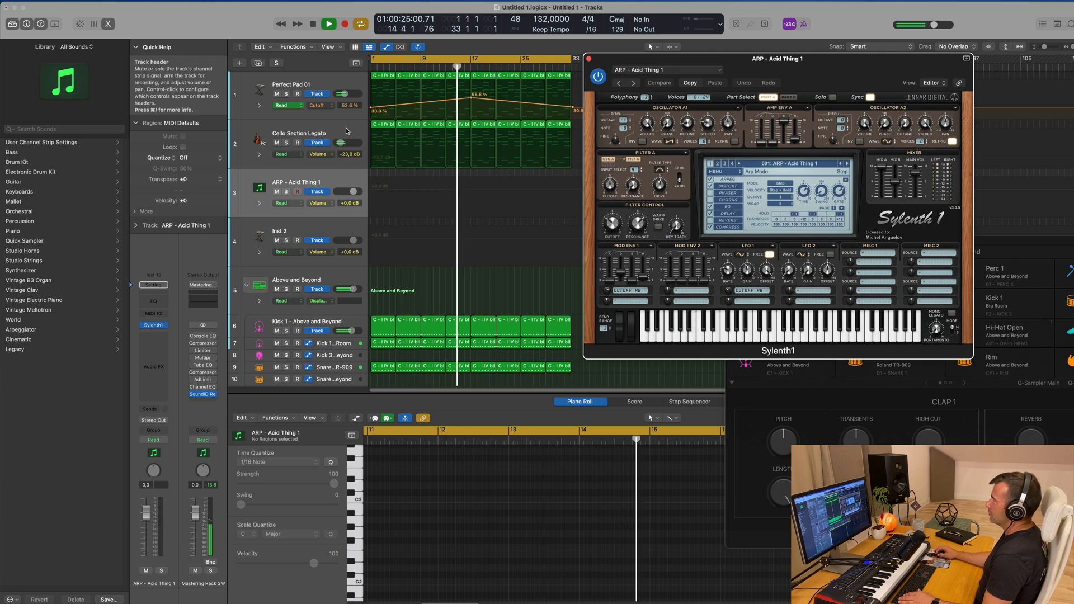
pyautogui.click(364, 129)
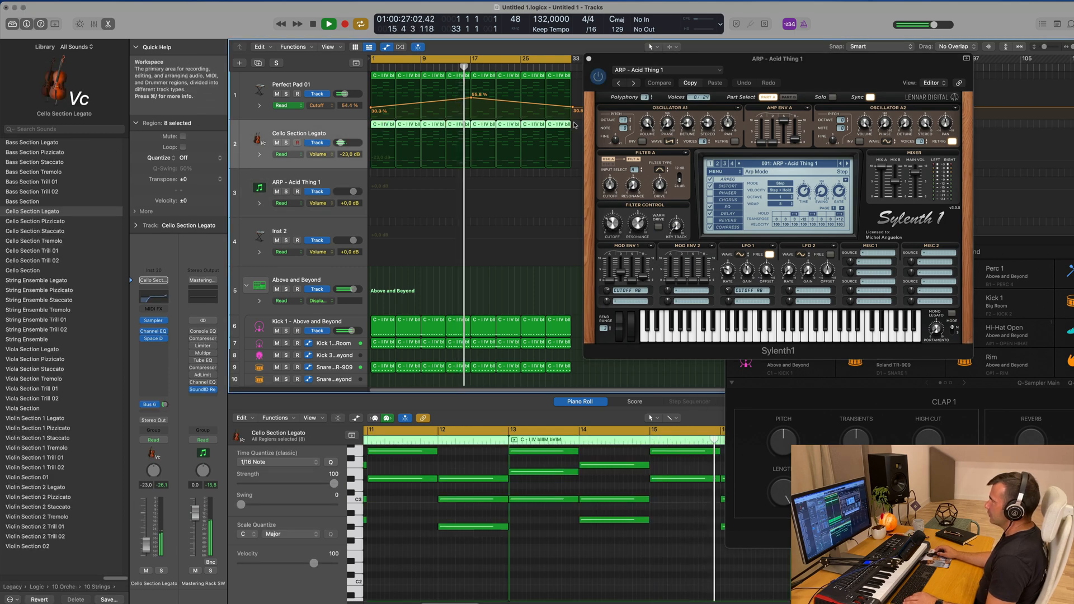
pyautogui.click(576, 140)
pyautogui.moveTo(380, 127); pyautogui.dragTo(379, 189)
pyautogui.press('space')
# Delete the upper chord notes in the copied region, keeping only the lowest note of each bar
pyautogui.scroll(-5, 394, 492)
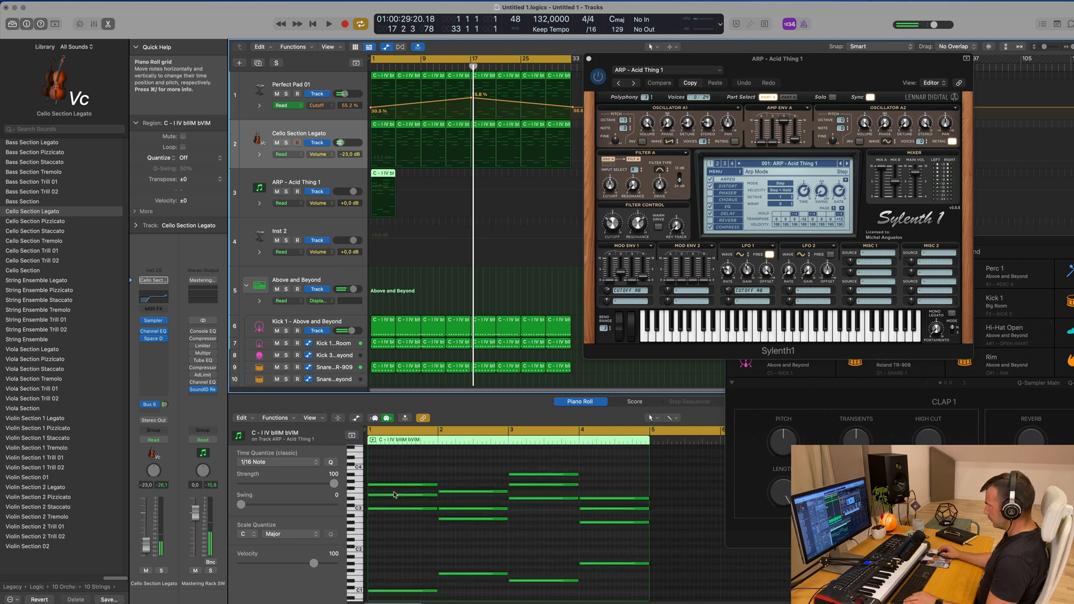
pyautogui.moveTo(391, 483); pyautogui.dragTo(624, 544)
pyautogui.press('Delete')
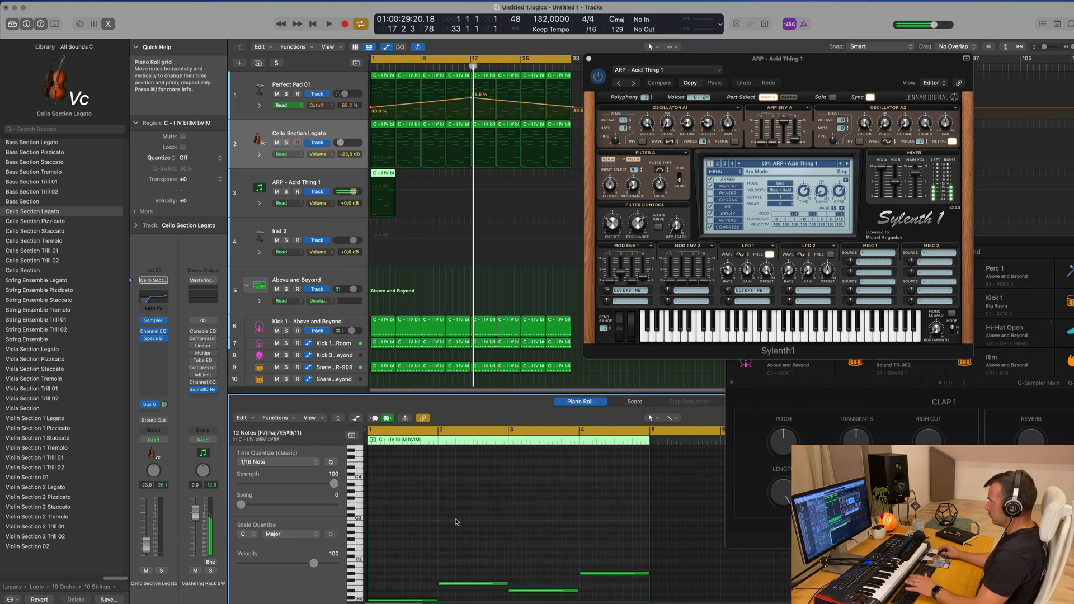
# Set the ARP - Acid Thing 1 track's volume to -16.0 dB and play from the beginning
pyautogui.click(259, 193)
pyautogui.moveTo(145, 512); pyautogui.dragTo(145, 540)
pyautogui.press('space')
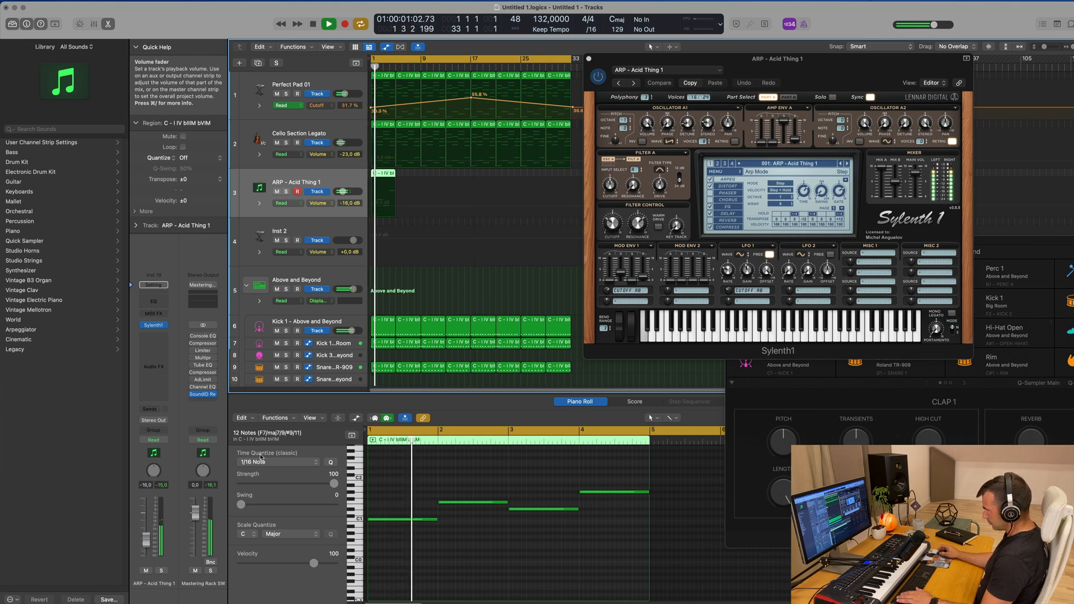
# Load the 028: BASS - Atlantis preset in Sylenth1 and play it from the beginning
pyautogui.press('space')
pyautogui.moveTo(792, 69); pyautogui.dragTo(713, 99)
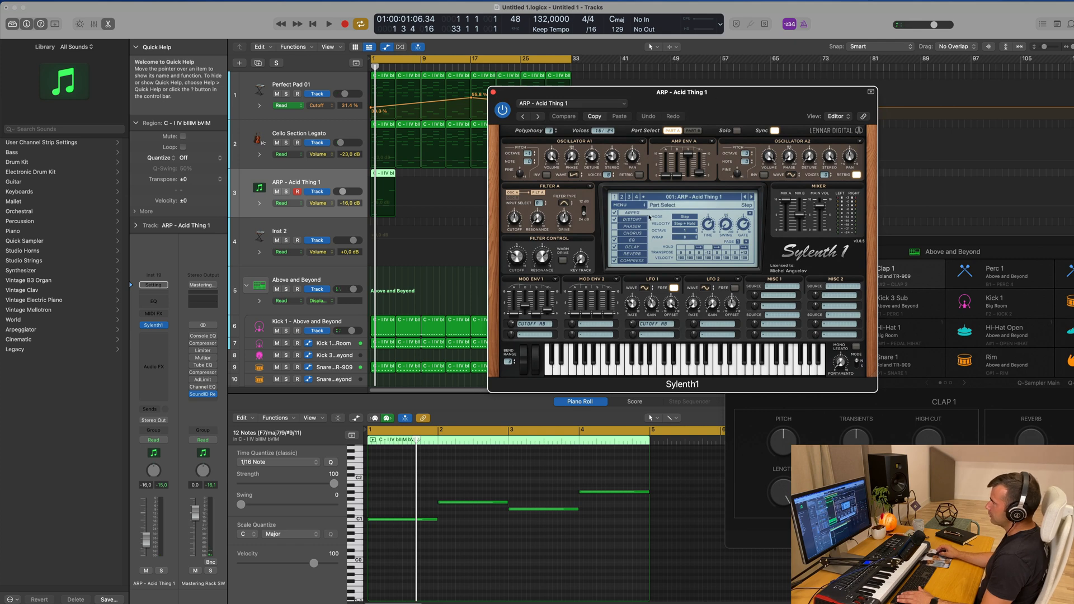
pyautogui.click(696, 198)
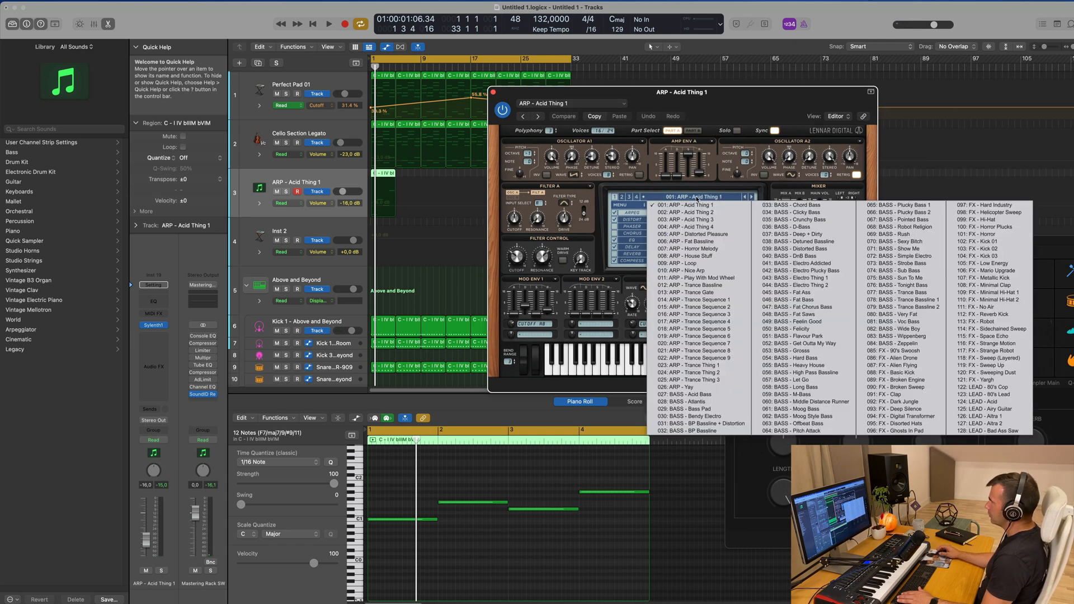
pyautogui.click(703, 402)
pyautogui.press('space')
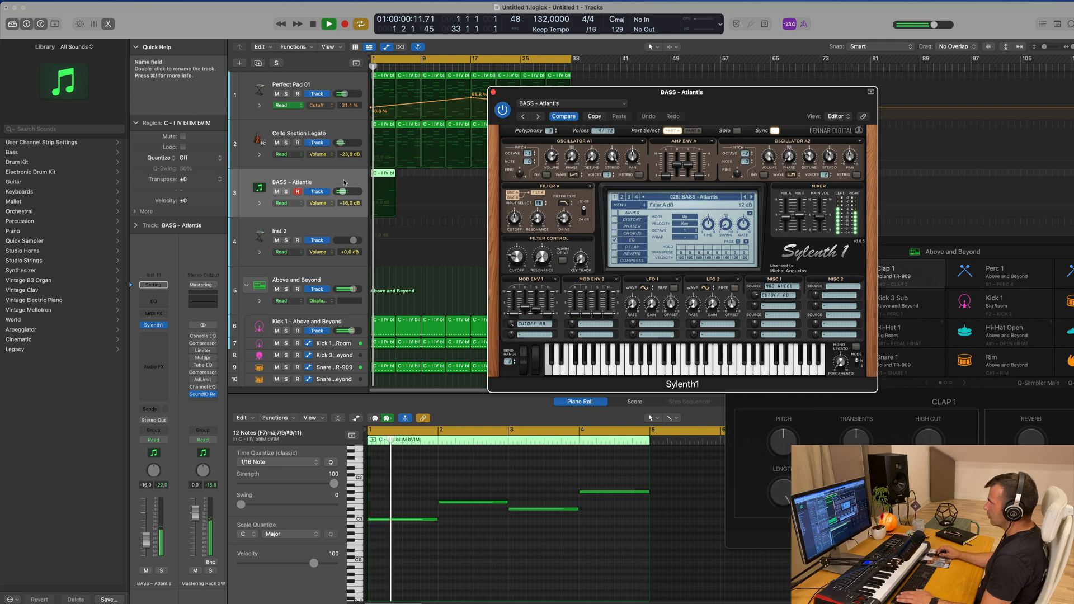
# Set the BASS - Atlantis track's volume to -8.8 dB while auditioning it from the beginning
pyautogui.click(344, 183)
pyautogui.press('space')
pyautogui.press('space')
pyautogui.press('space')
pyautogui.moveTo(149, 524); pyautogui.dragTo(149, 526)
pyautogui.press('space')
pyautogui.press('space')
pyautogui.press('space')
# Transpose all four bass notes up one octave and replay from the beginning
pyautogui.click(544, 554)
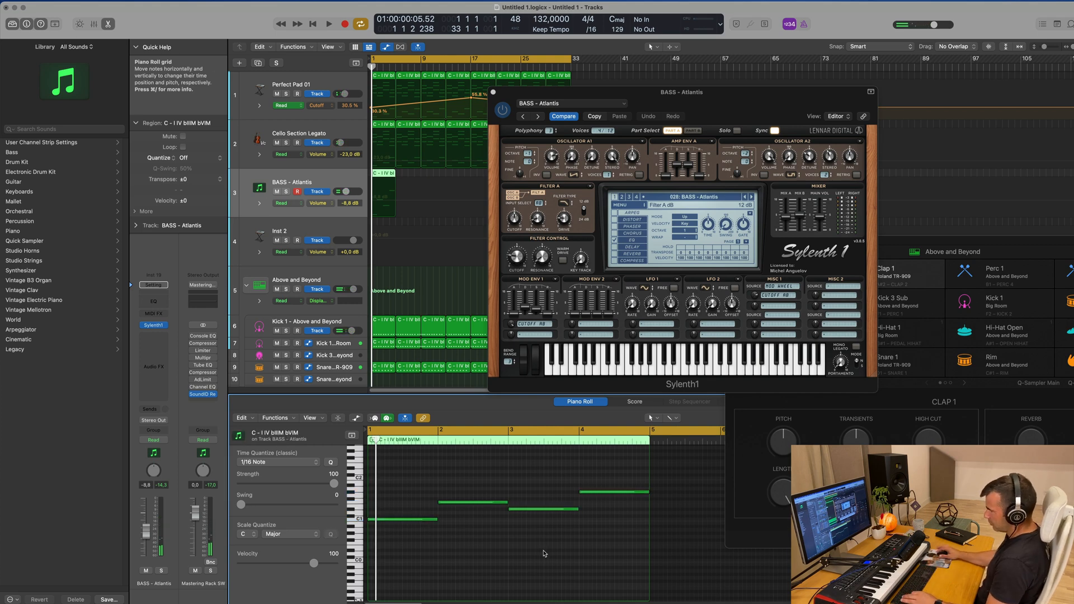
pyautogui.hotkey('alt', 'shift', 'Up')
pyautogui.press('space')
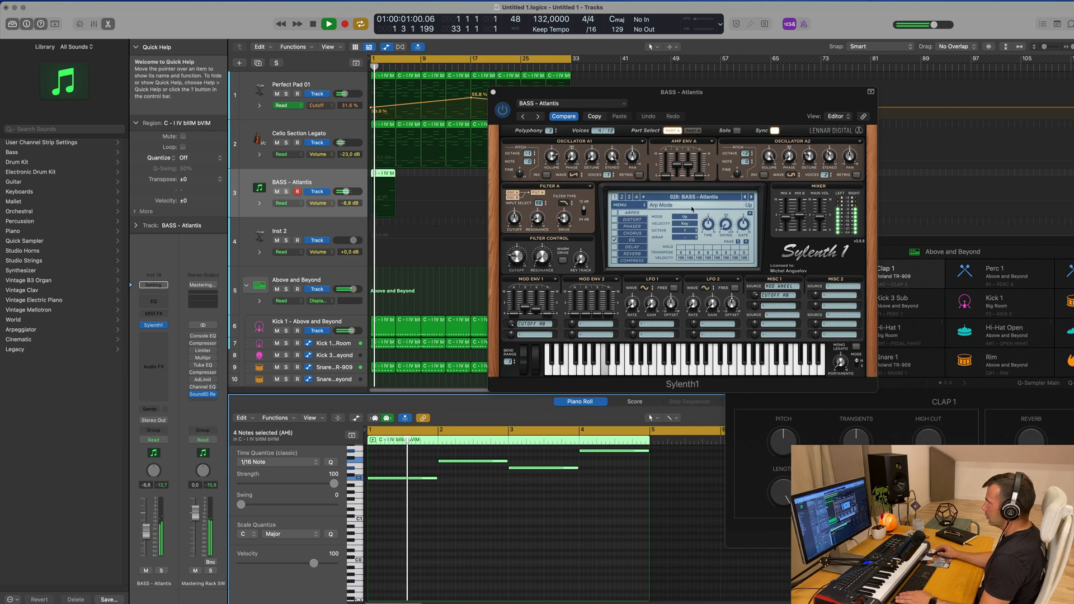
# Switch Sylenth1 to the 029: BASS - Bass Pad preset and move its window clear of the arrangement
pyautogui.moveTo(745, 101); pyautogui.dragTo(751, 160)
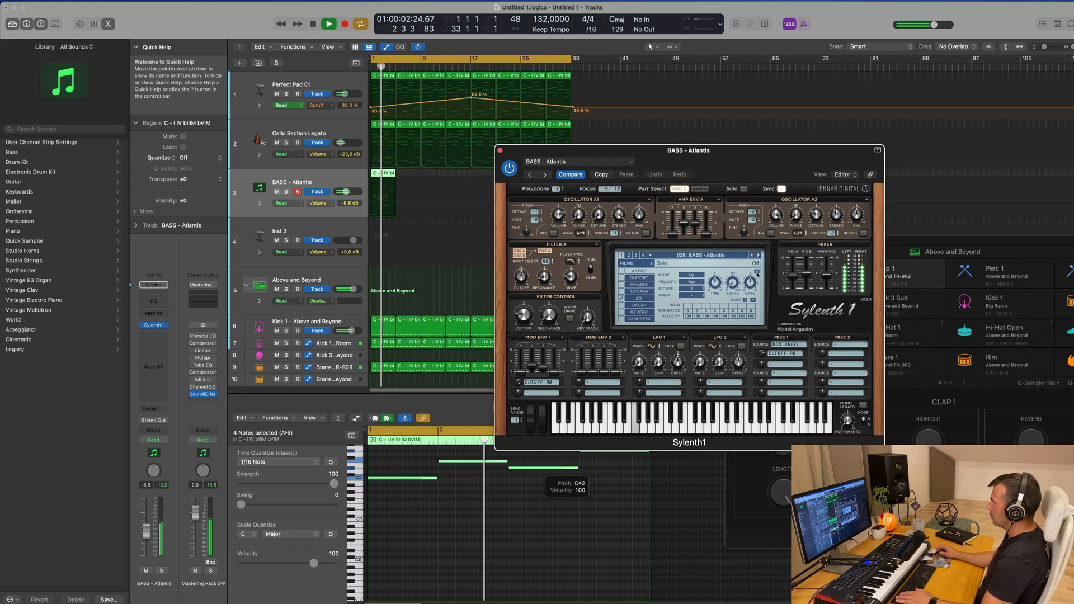
pyautogui.click(758, 256)
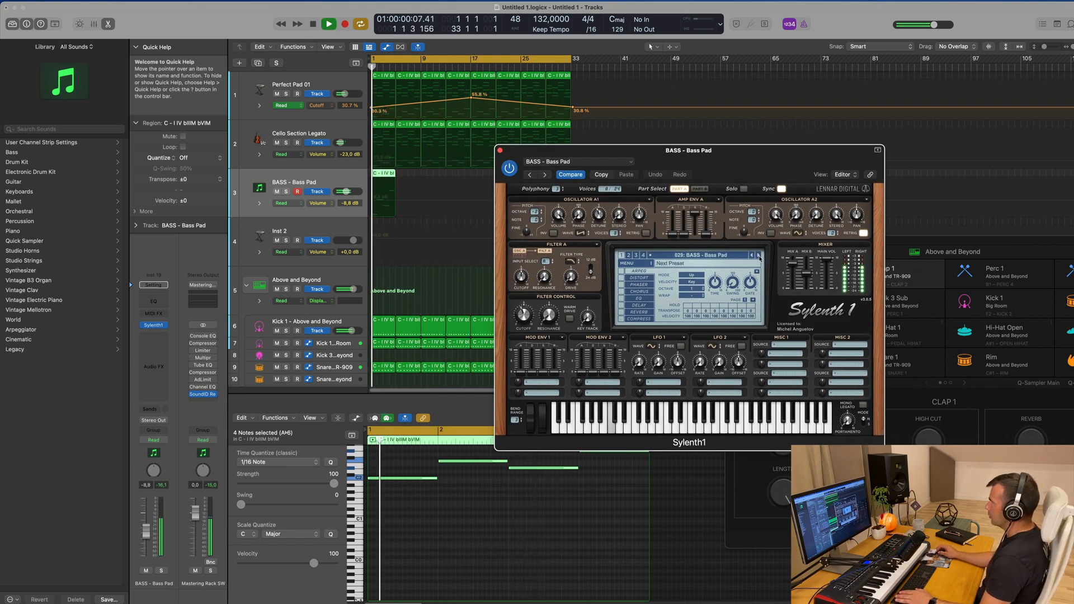
pyautogui.moveTo(769, 161); pyautogui.dragTo(899, 318)
pyautogui.press('space')
# Repeat the Bass Pad region along its track until bar 33, select all its regions and play from the beginning
pyautogui.moveTo(414, 177); pyautogui.dragTo(366, 175)
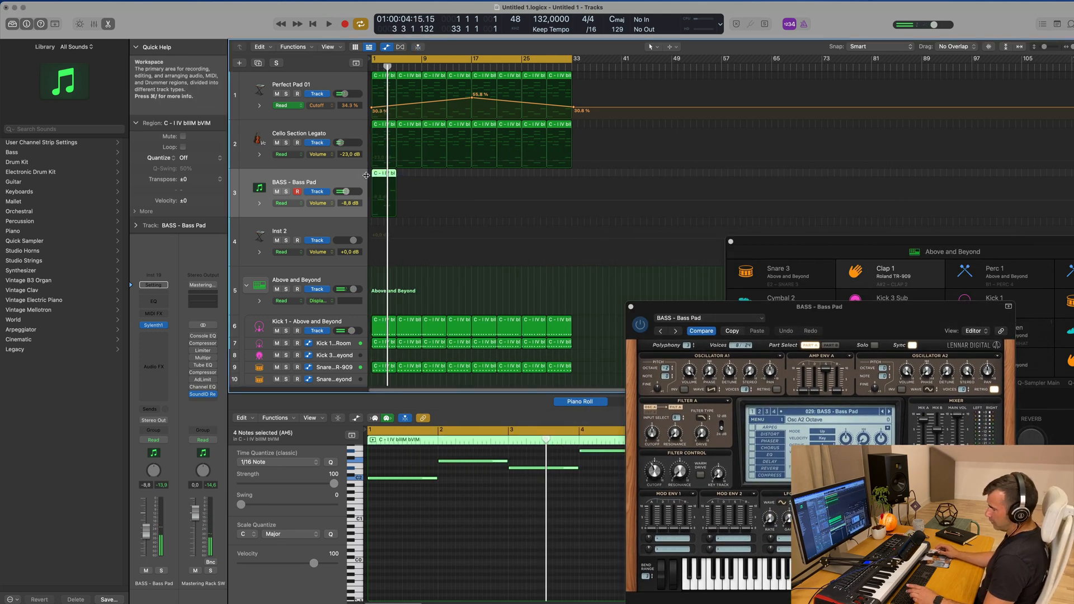
pyautogui.press('super+r')
pyautogui.press('super+r')
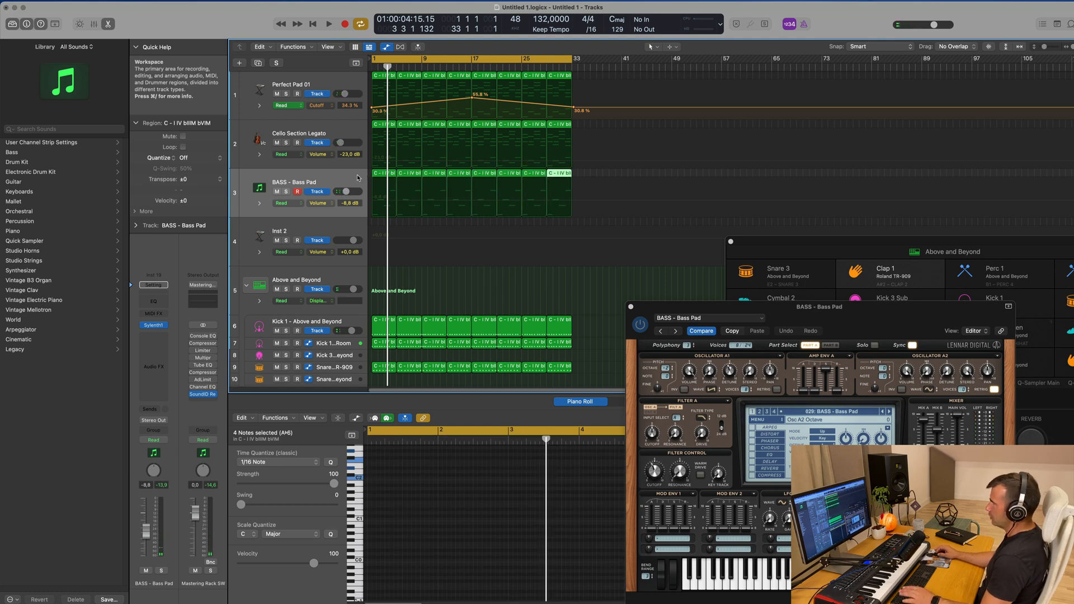
pyautogui.click(364, 175)
pyautogui.press('space')
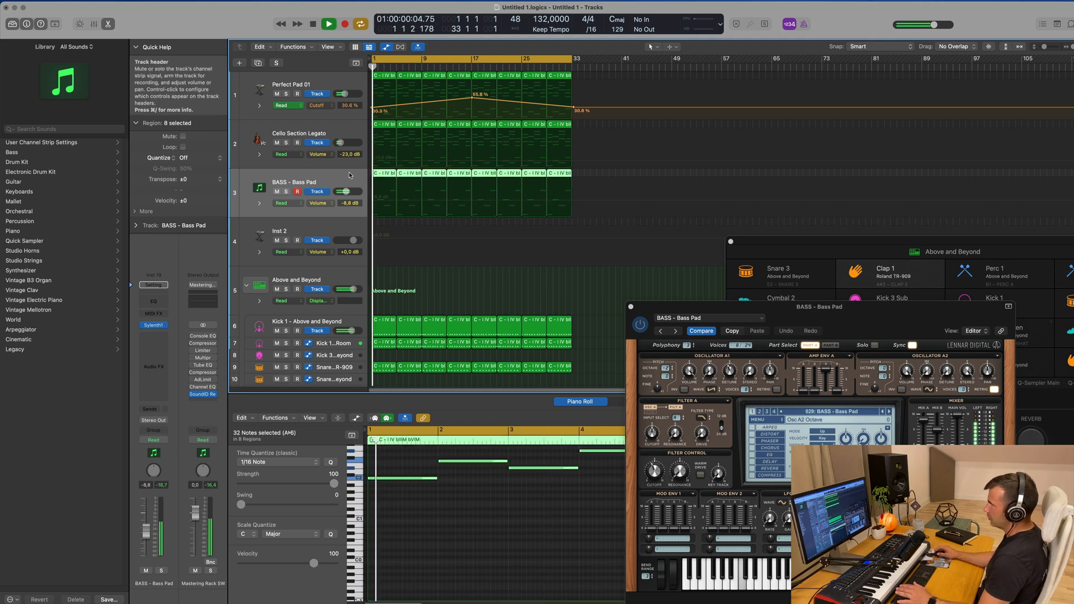
# Insert a stereo Compressor on the Bass Pad track and set its side chain to Kick 1 - Above and Beyond (Inst 3)
pyautogui.click(159, 337)
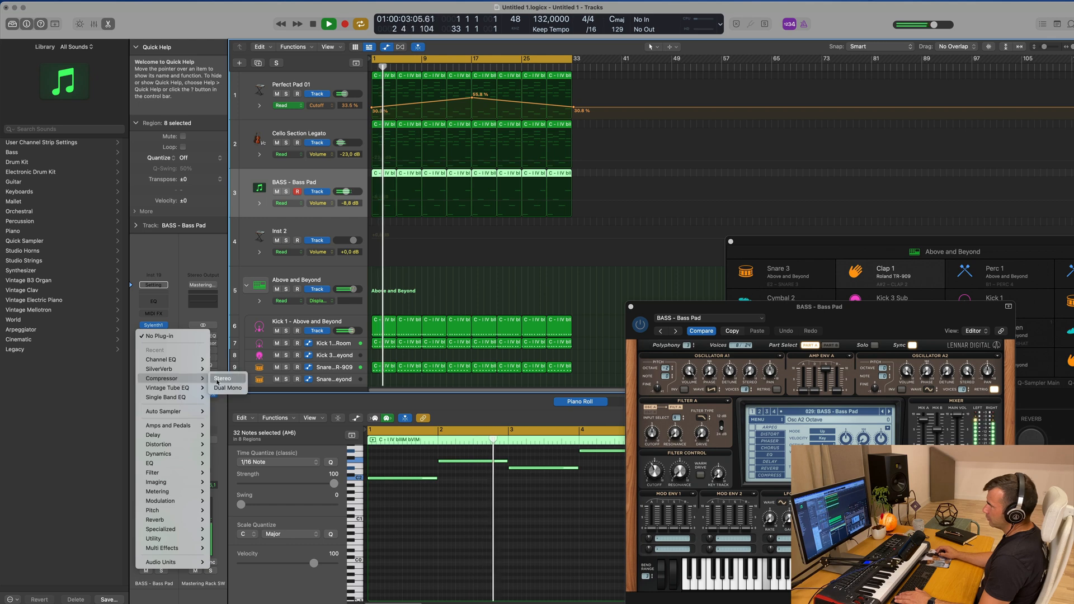
pyautogui.click(222, 378)
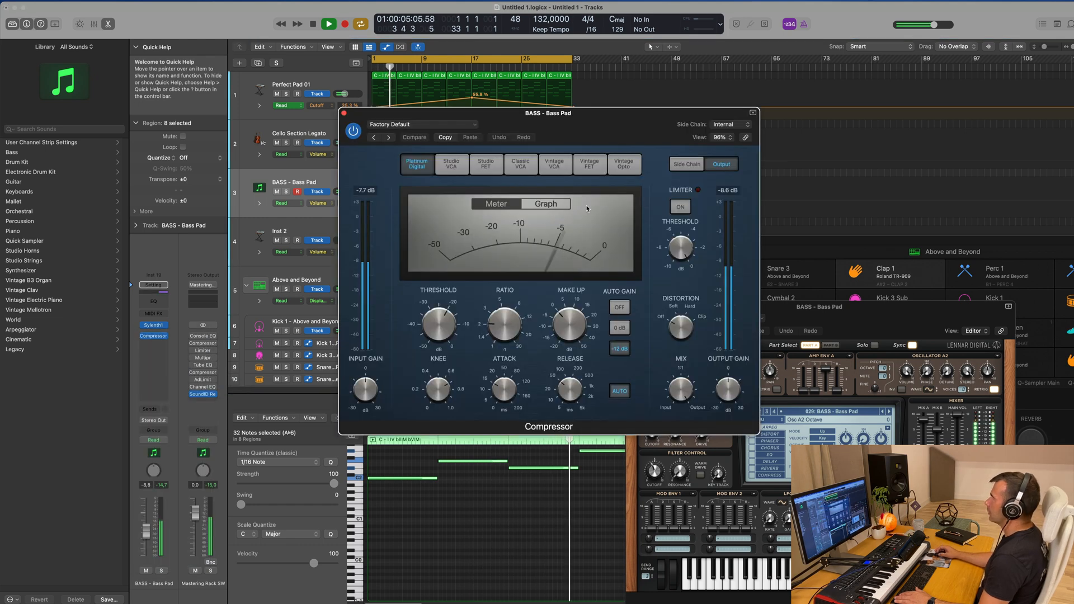
pyautogui.click(727, 125)
pyautogui.moveTo(727, 139)
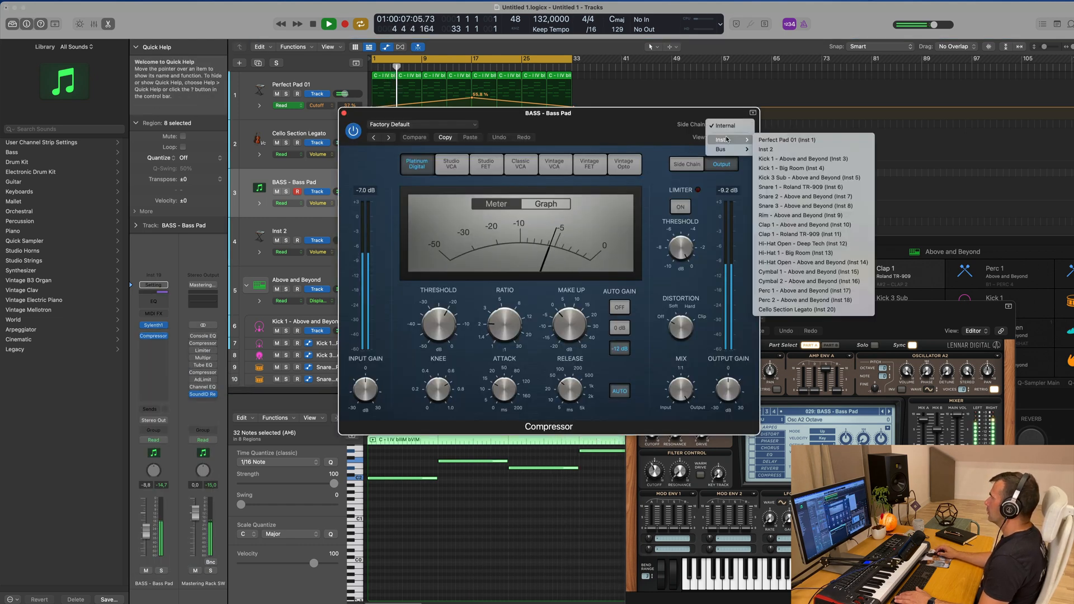
pyautogui.click(812, 160)
# Adjust the Bass Pad Compressor's ratio during playback and reposition its window
pyautogui.moveTo(625, 129); pyautogui.dragTo(775, 130)
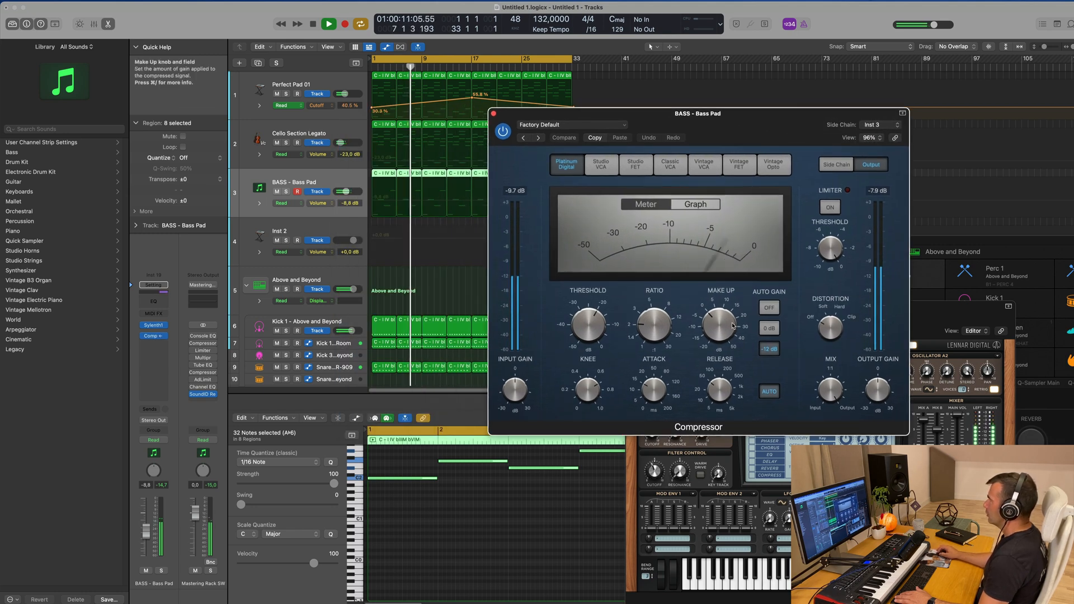
pyautogui.moveTo(652, 326); pyautogui.dragTo(653, 304)
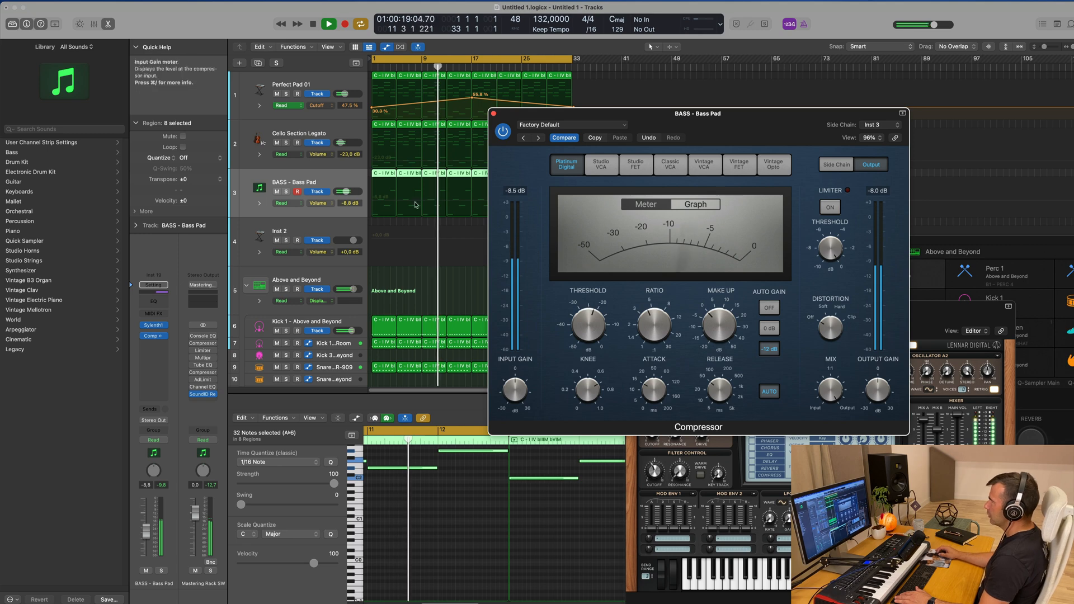
pyautogui.moveTo(495, 116); pyautogui.dragTo(343, 164)
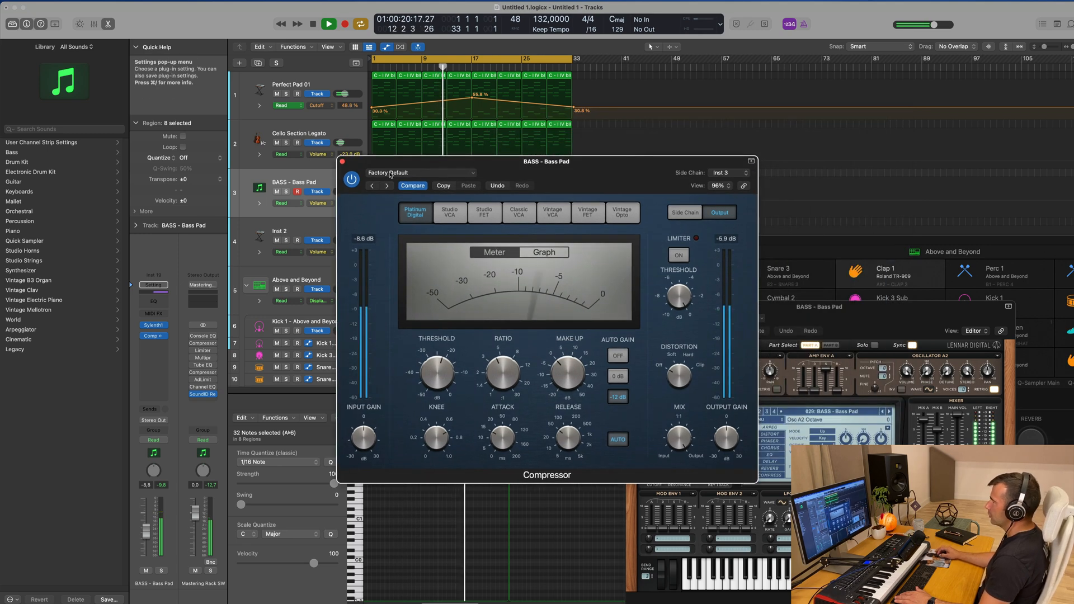
# Close the Compressor, set the Bass Pad track's volume to about -7.6 dB and move the Sylenth1 window higher
pyautogui.click(343, 162)
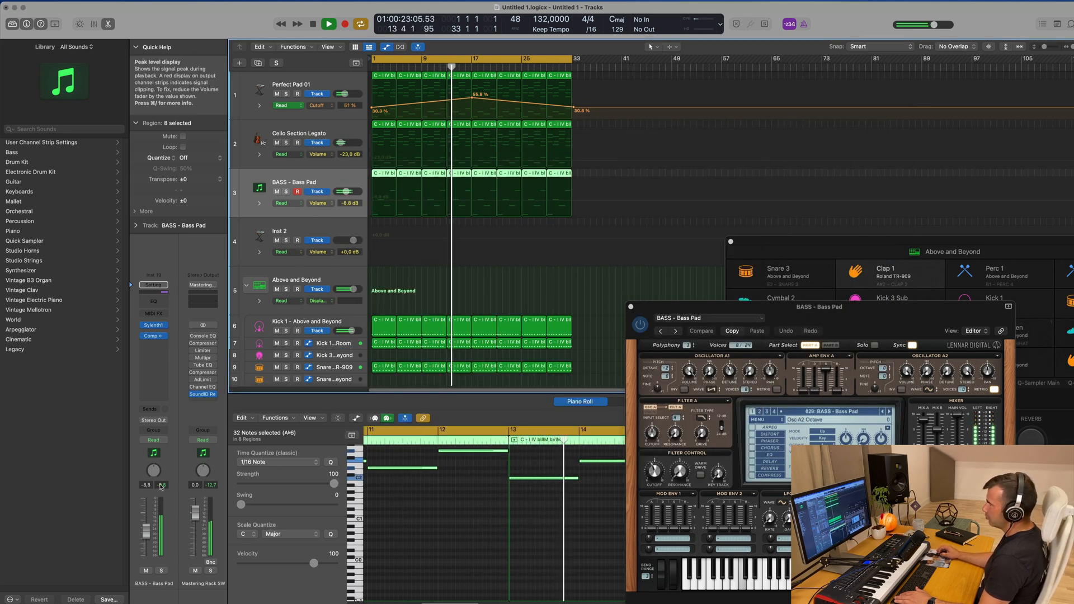
pyautogui.moveTo(145, 534); pyautogui.dragTo(146, 529)
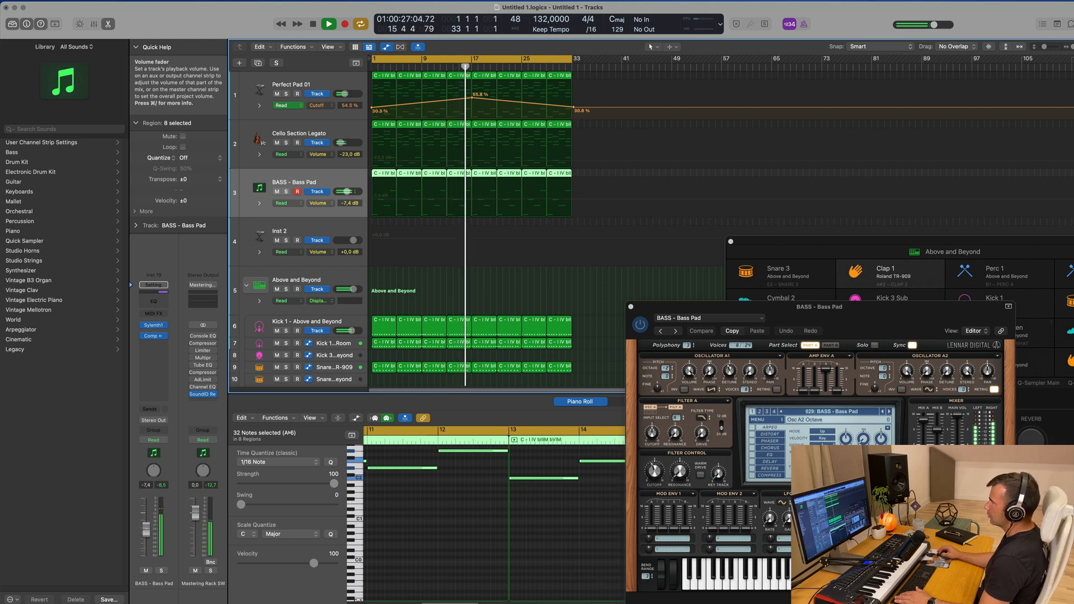
pyautogui.moveTo(865, 311); pyautogui.dragTo(888, 80)
# Repeat the whole 32-bar arrangement once on all tracks so it extends to bar 65
pyautogui.click(333, 179)
pyautogui.press('super+Left')
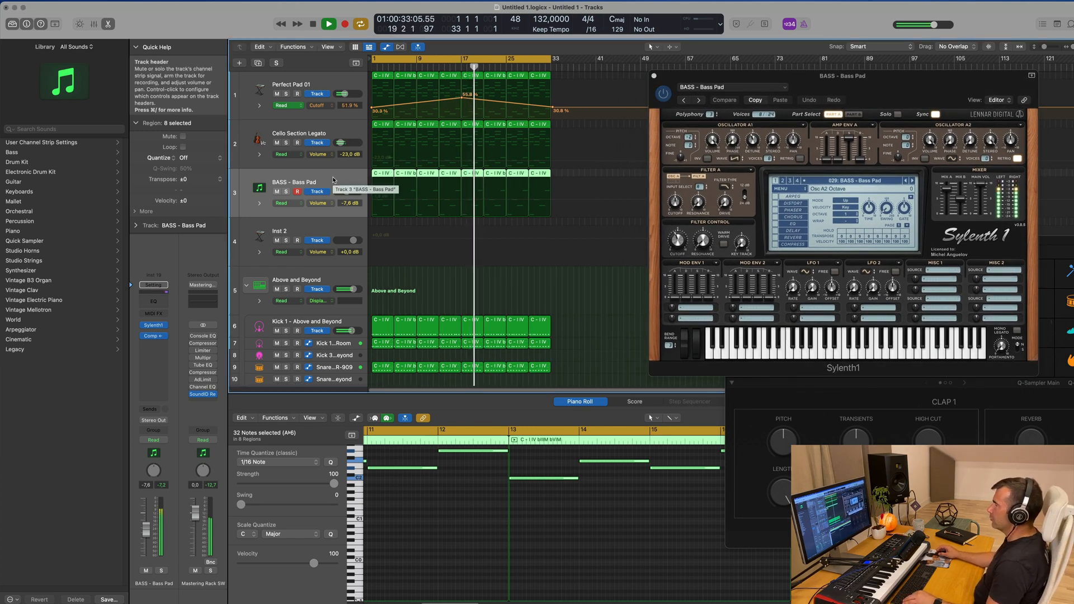
pyautogui.moveTo(799, 78); pyautogui.dragTo(1036, 99)
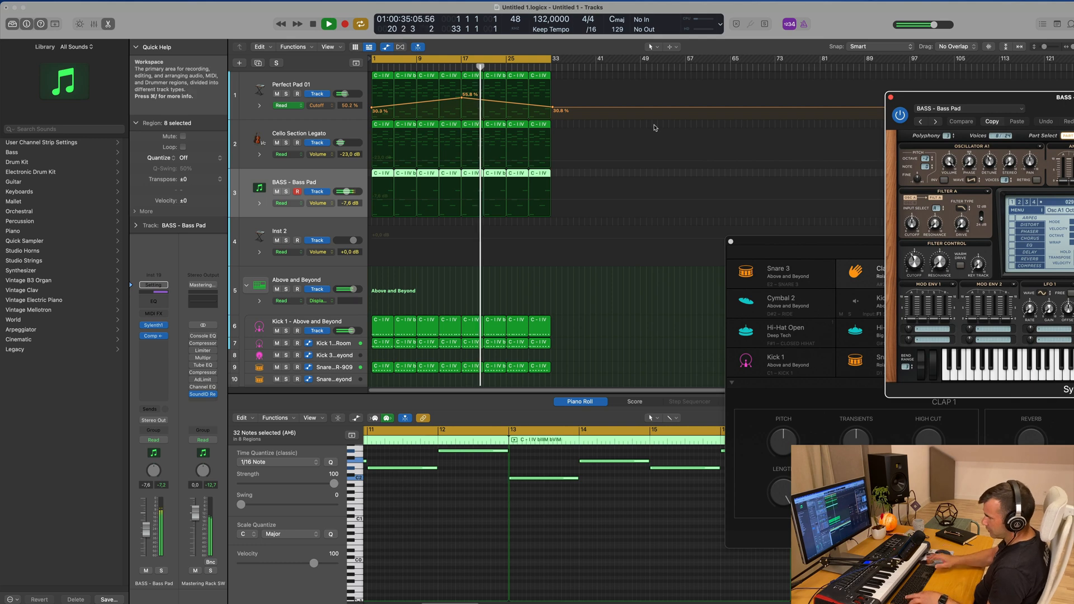
pyautogui.press('super+r')
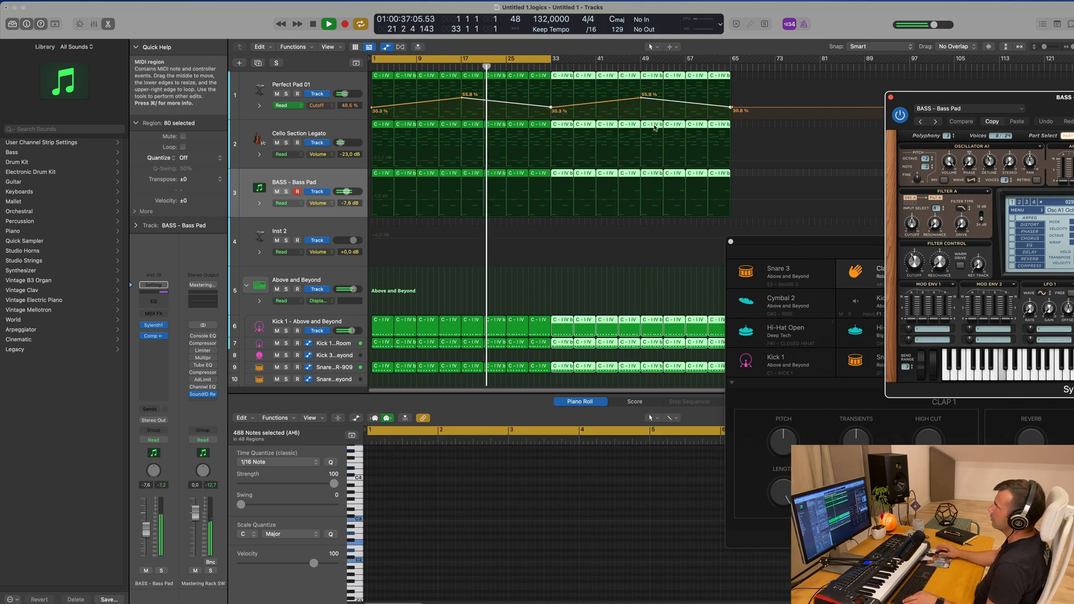
# Show the secondary ruler in the Tracks area and extend the cycle range to bar 65
pyautogui.click(328, 47)
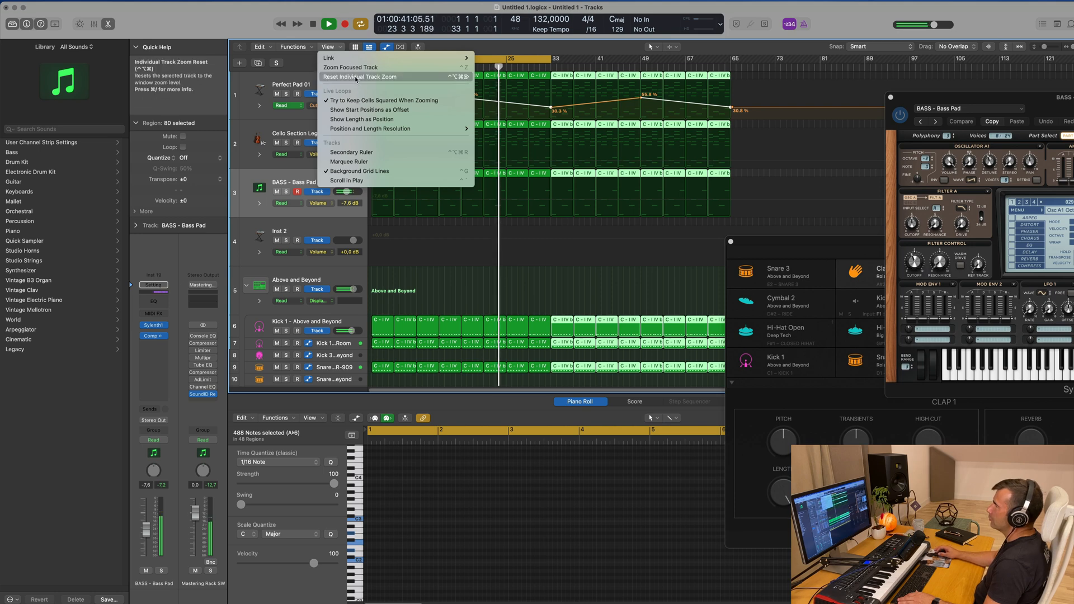
pyautogui.click(370, 152)
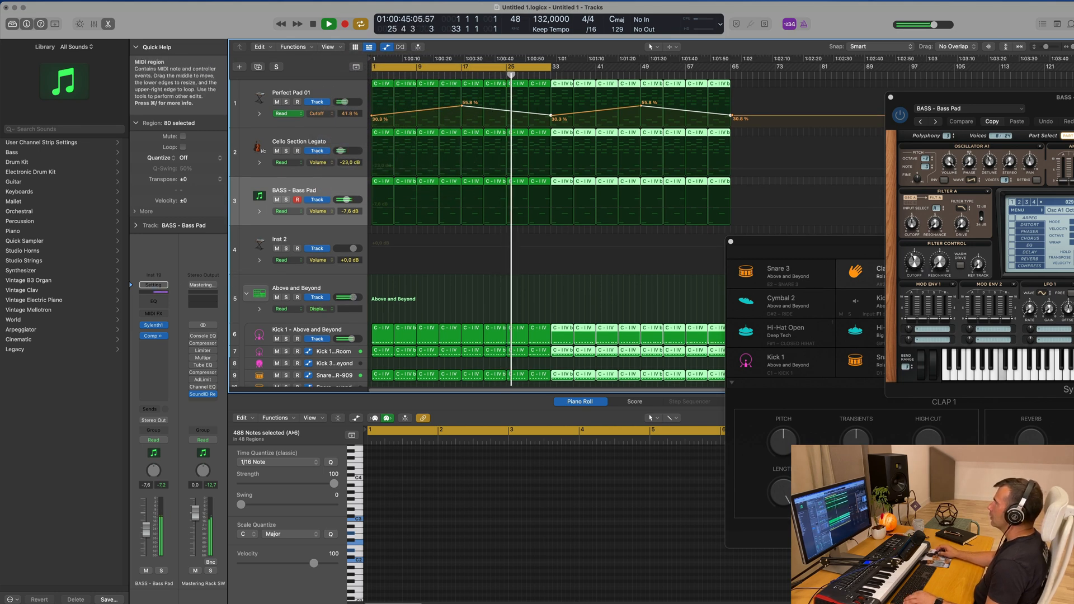
pyautogui.moveTo(551, 66); pyautogui.dragTo(730, 67)
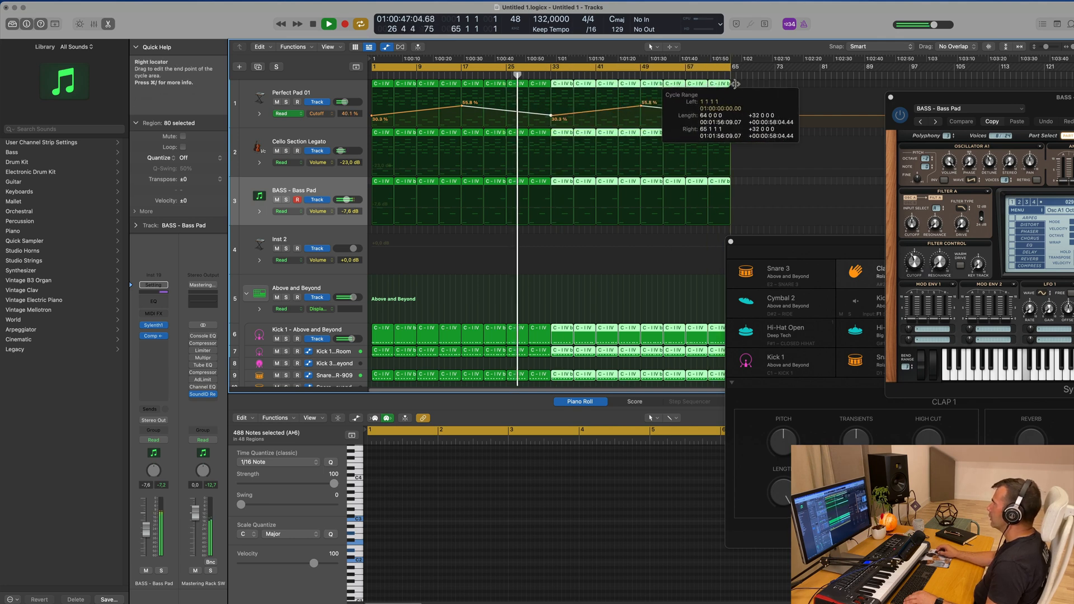
# Reposition the Drum Machine Designer window below the arrangement's pad, cello and bass regions
pyautogui.moveTo(806, 241); pyautogui.dragTo(582, 256)
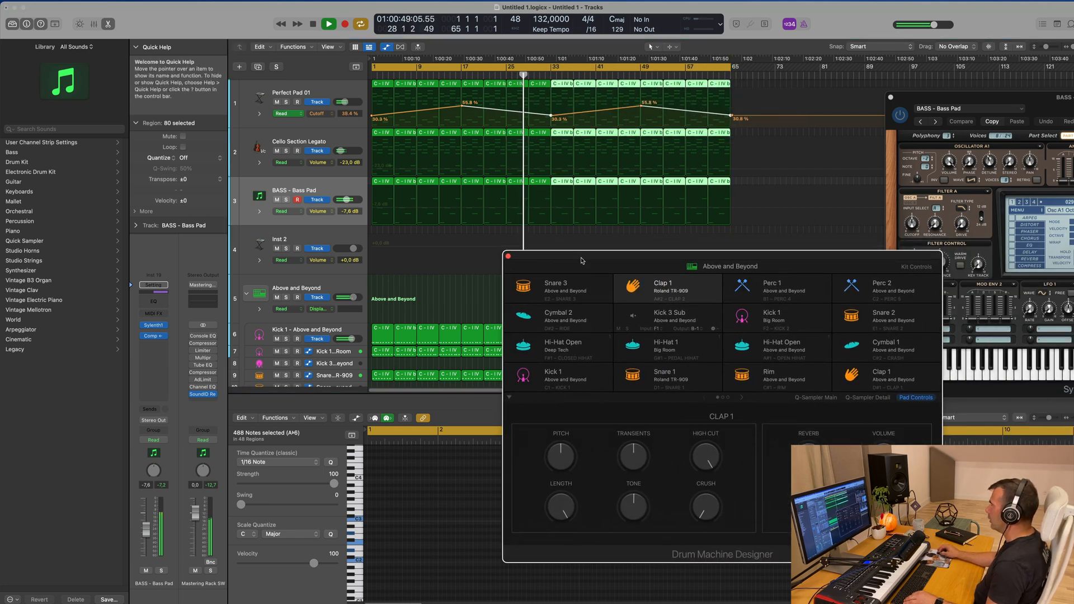
pyautogui.click(801, 68)
pyautogui.moveTo(699, 264); pyautogui.dragTo(852, 281)
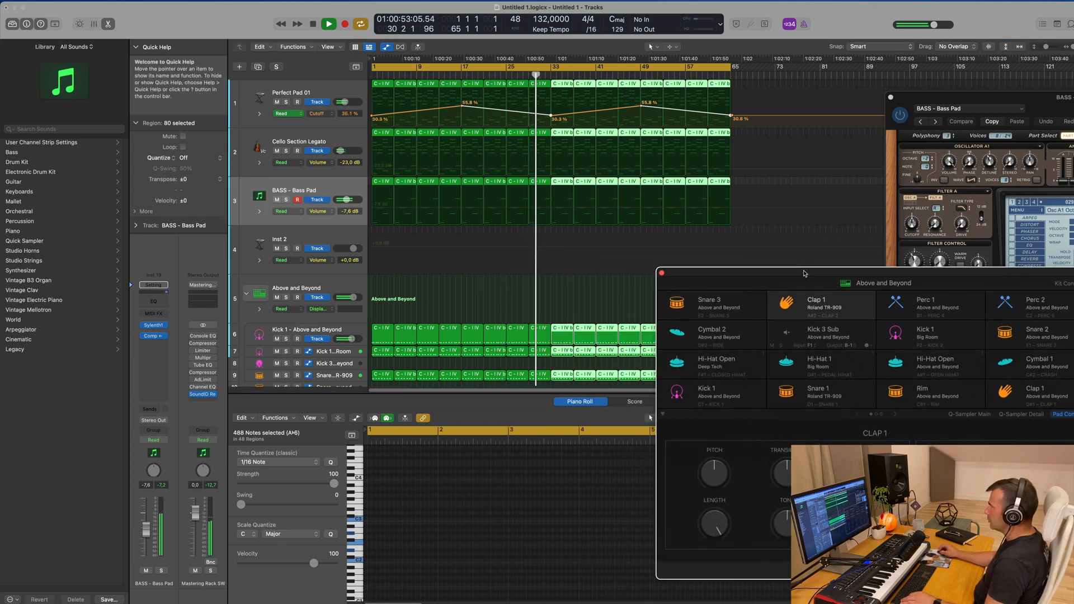
# Duplicate the Bass Pad track with its settings, move its Sylenth1 window aside and select the new track
pyautogui.click(334, 187)
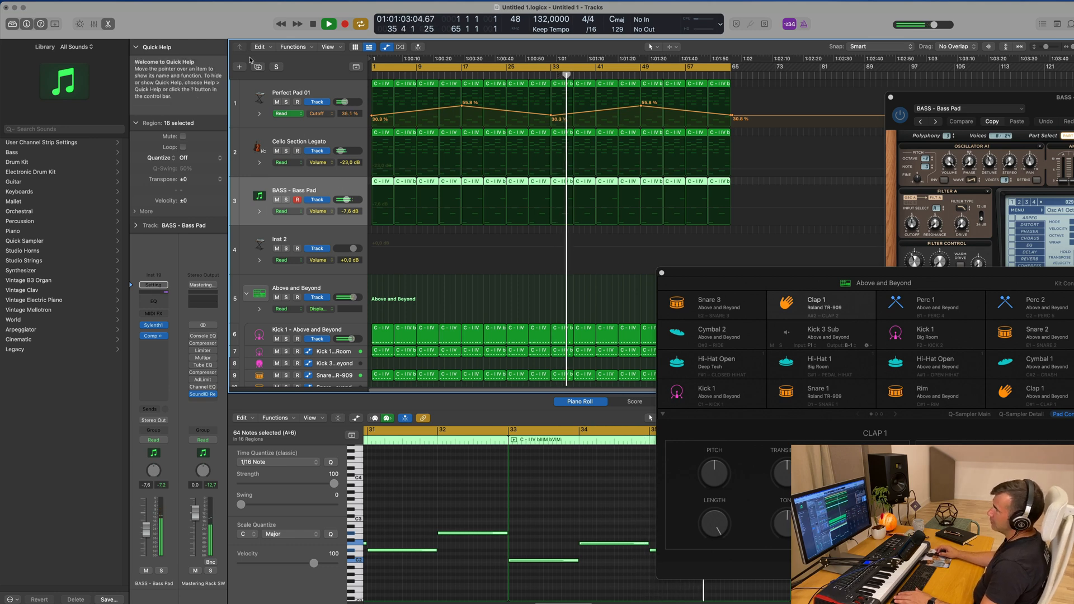
pyautogui.press('super+d')
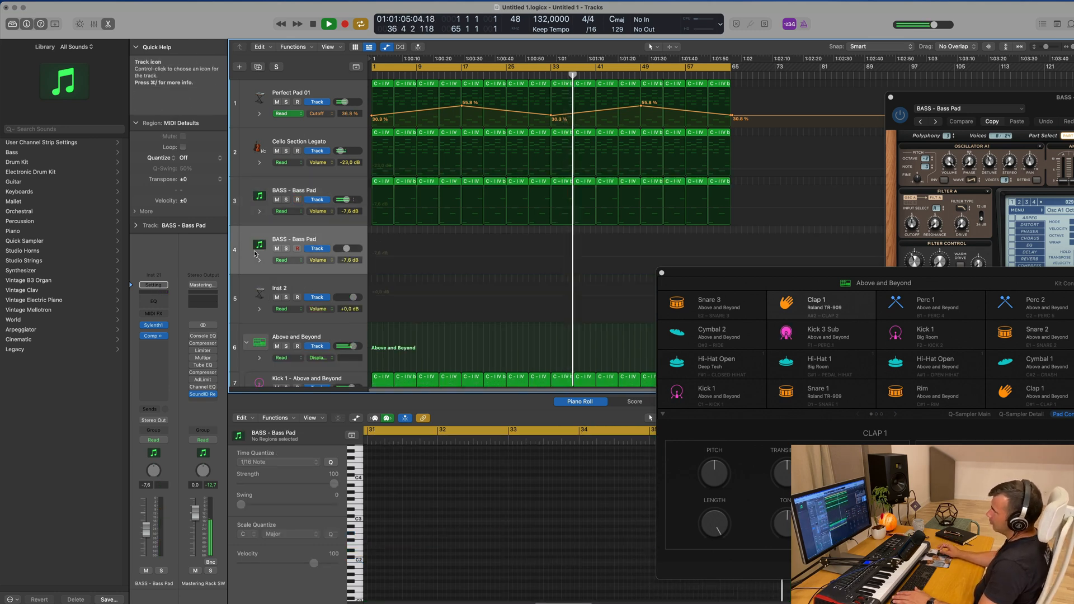
pyautogui.moveTo(547, 151); pyautogui.dragTo(823, 223)
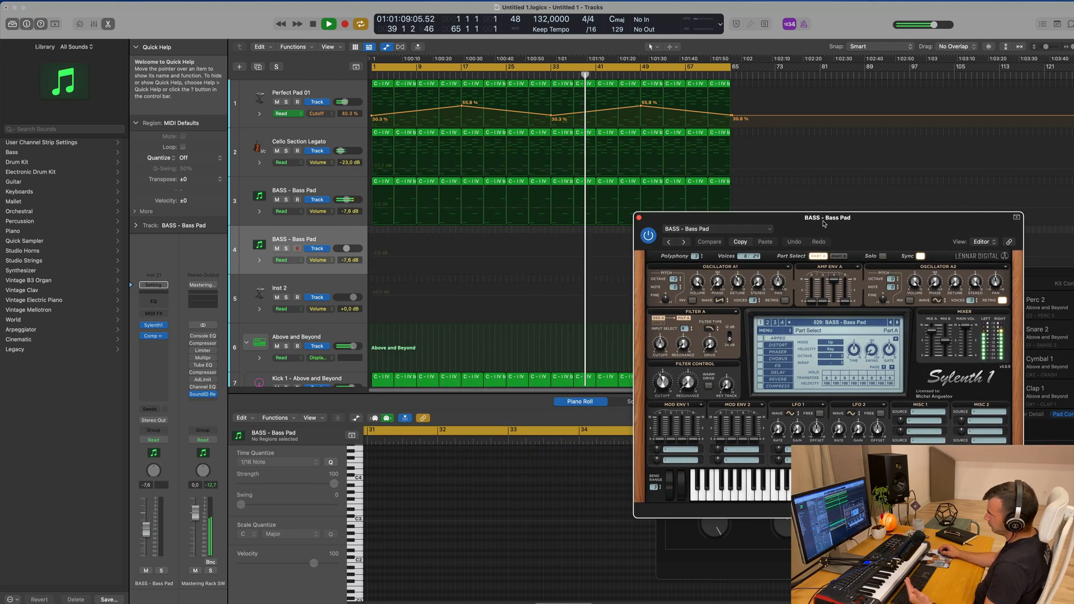
pyautogui.click(302, 234)
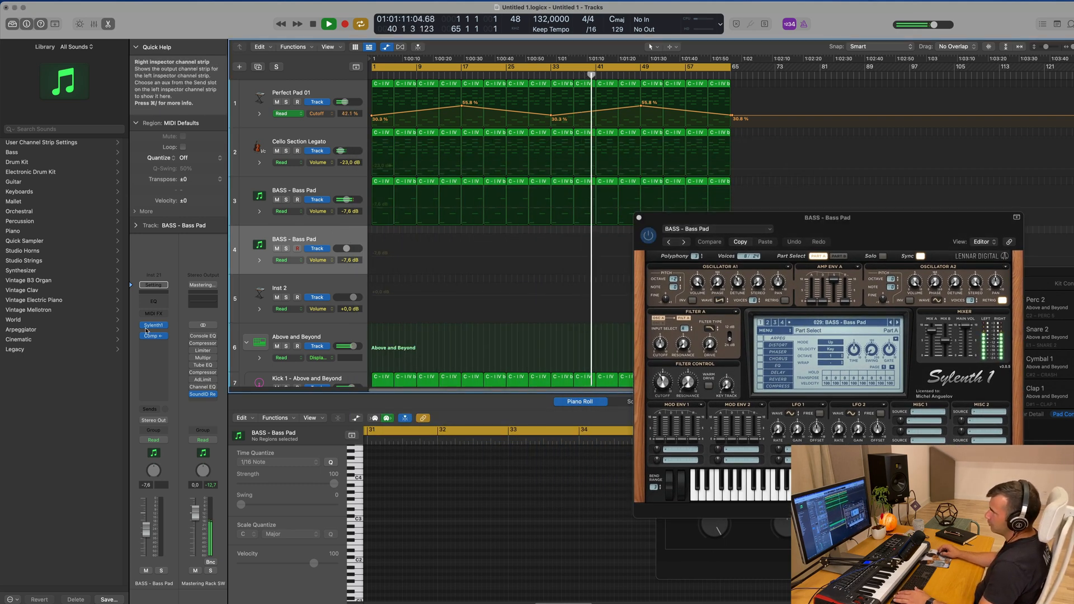
# Load the Yamaha Piano Studio patch from Legacy > Logic > 02 Acoustic Pianos onto the duplicated Bass Pad track
pyautogui.click(164, 329)
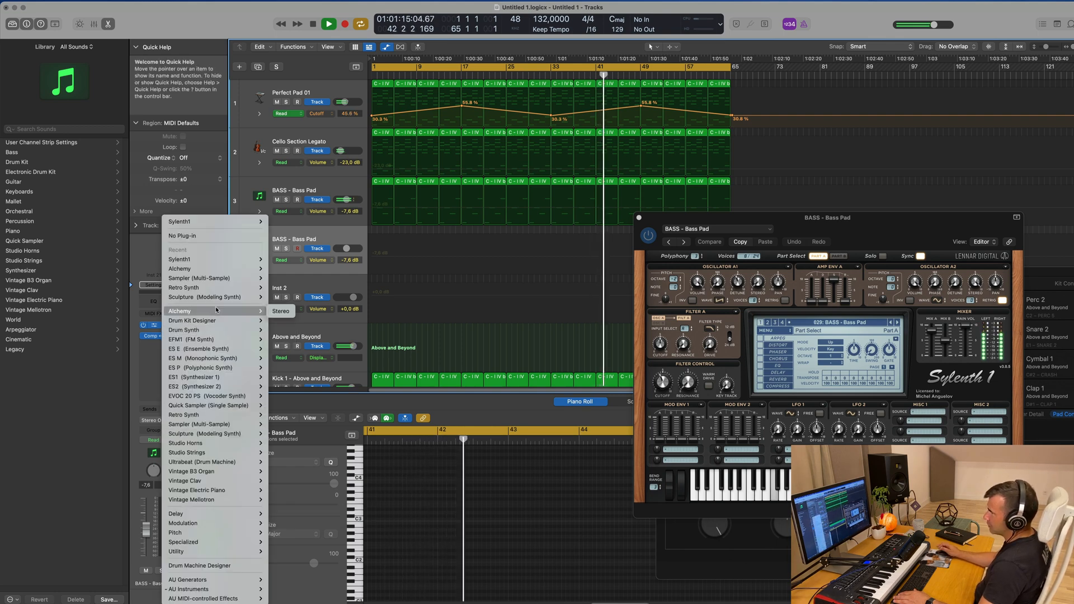
pyautogui.moveTo(187, 464)
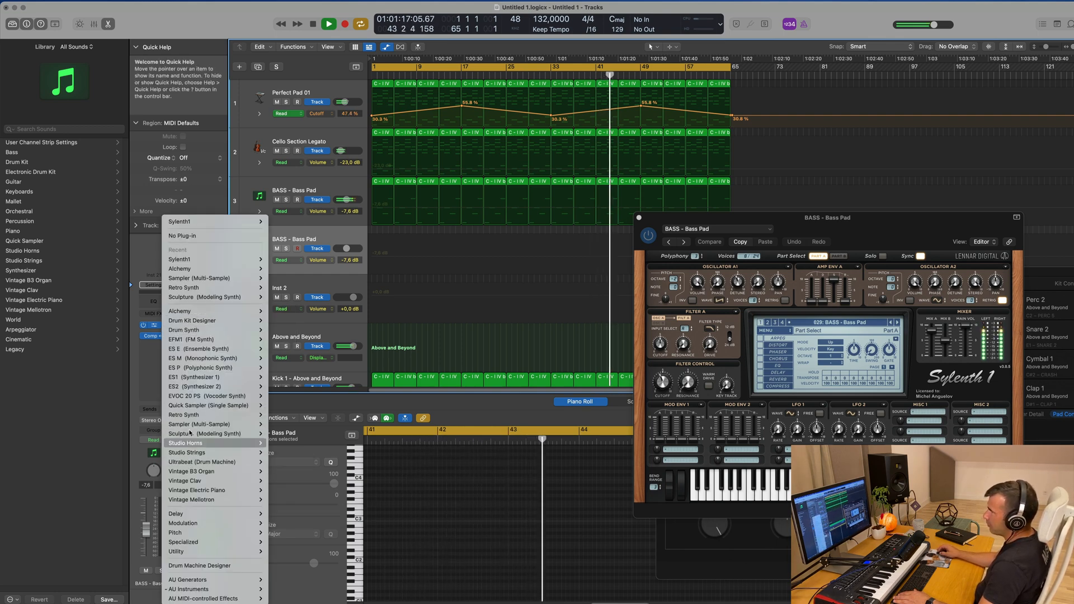
pyautogui.click(35, 387)
pyautogui.click(19, 350)
pyautogui.click(31, 144)
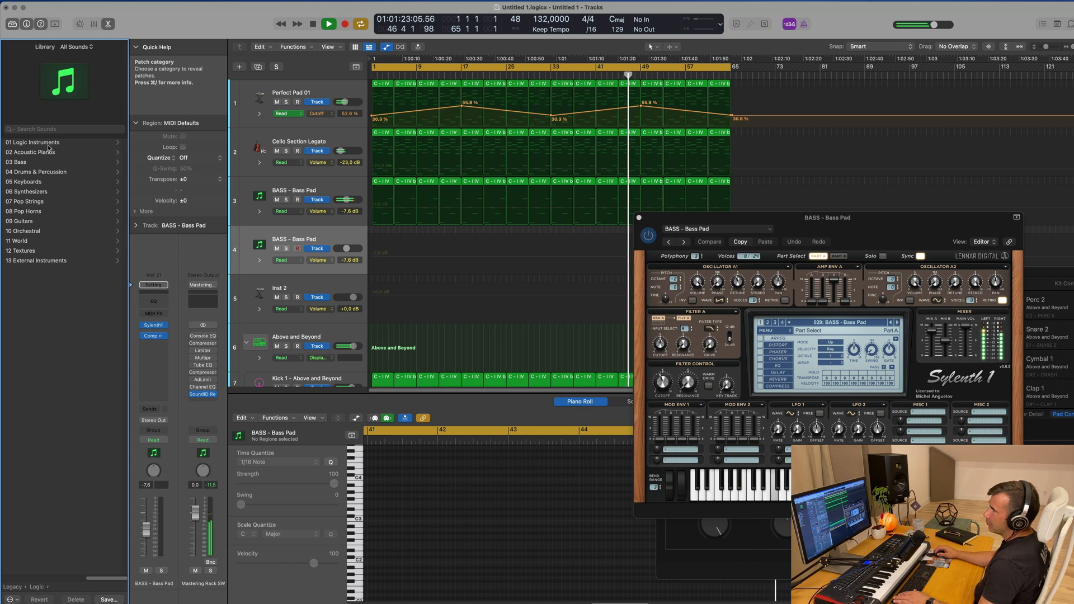
pyautogui.click(31, 154)
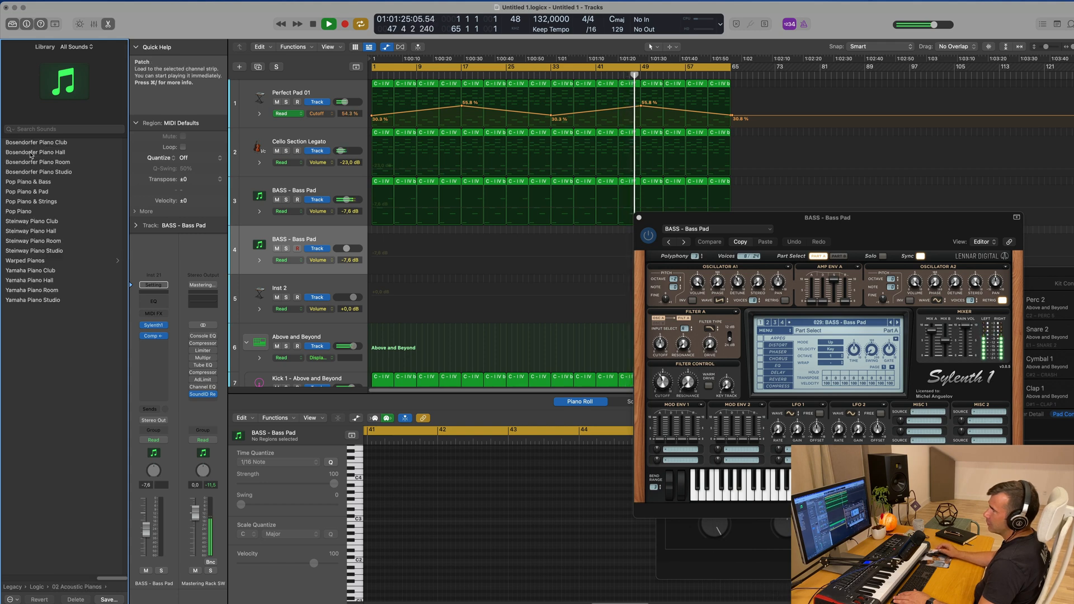
pyautogui.click(38, 300)
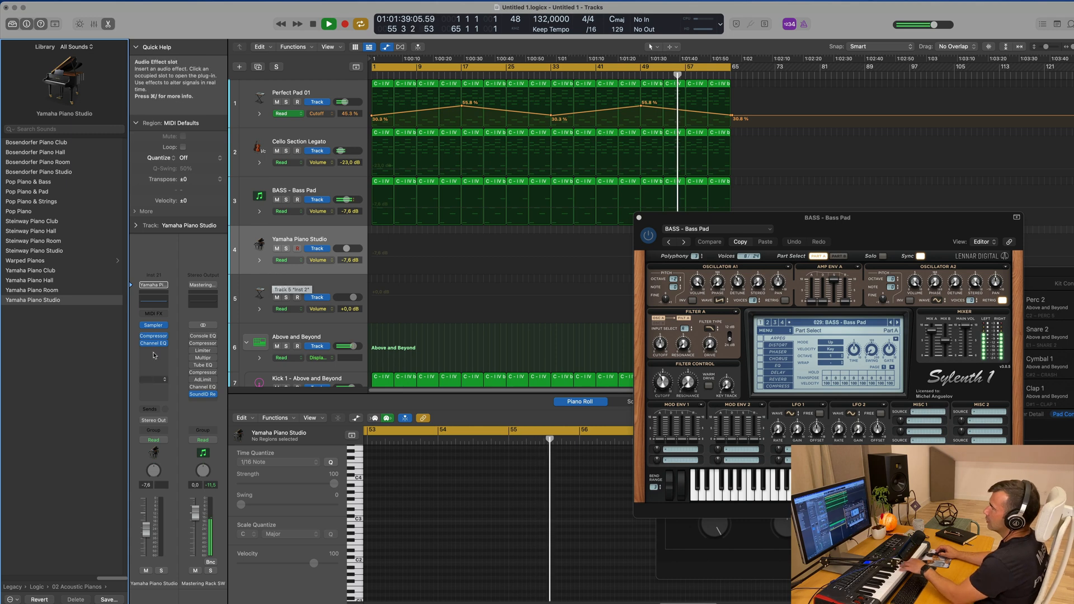
# Add a Bus 7 send to the Yamaha Piano Studio track and set its send level
pyautogui.click(153, 408)
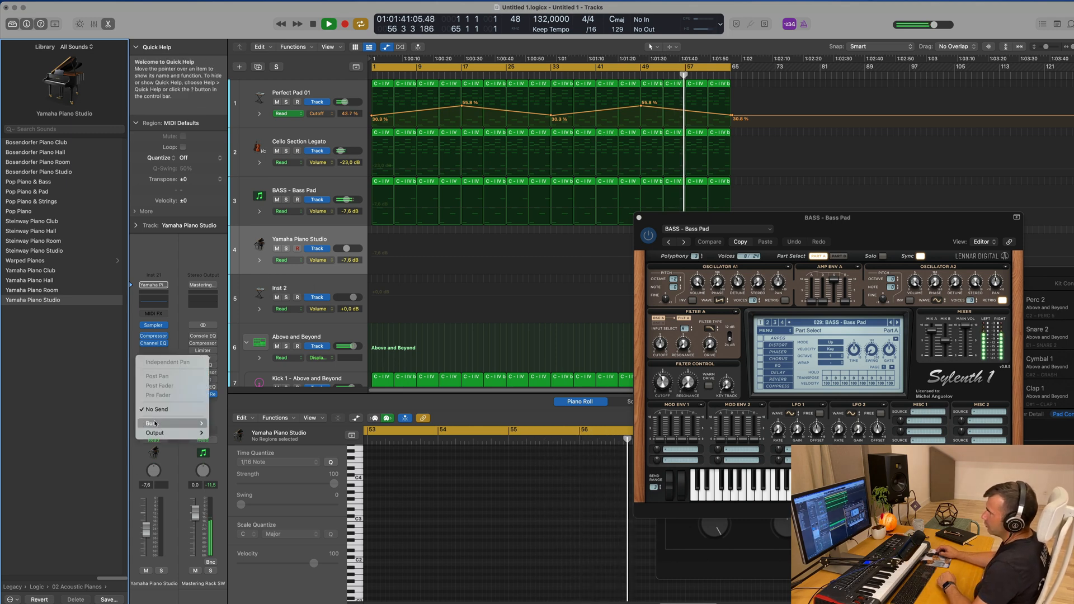
pyautogui.moveTo(154, 423)
pyautogui.click(246, 293)
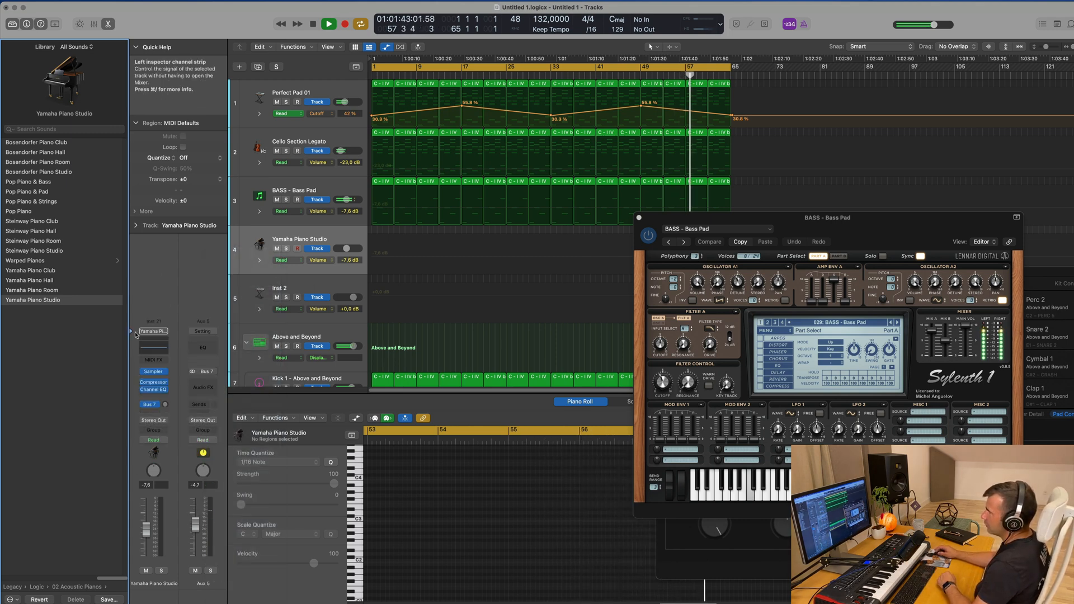
pyautogui.moveTo(168, 405); pyautogui.dragTo(168, 409)
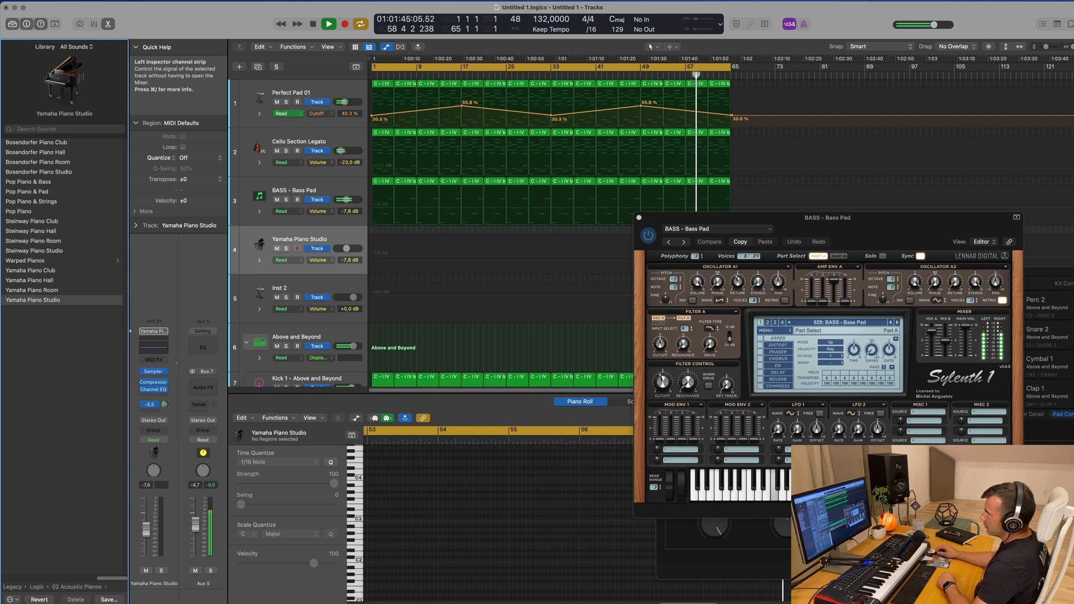
# Add a second send on the piano track to the Above and Beyond kit's Bus 3 Ping Pong delay
pyautogui.click(150, 405)
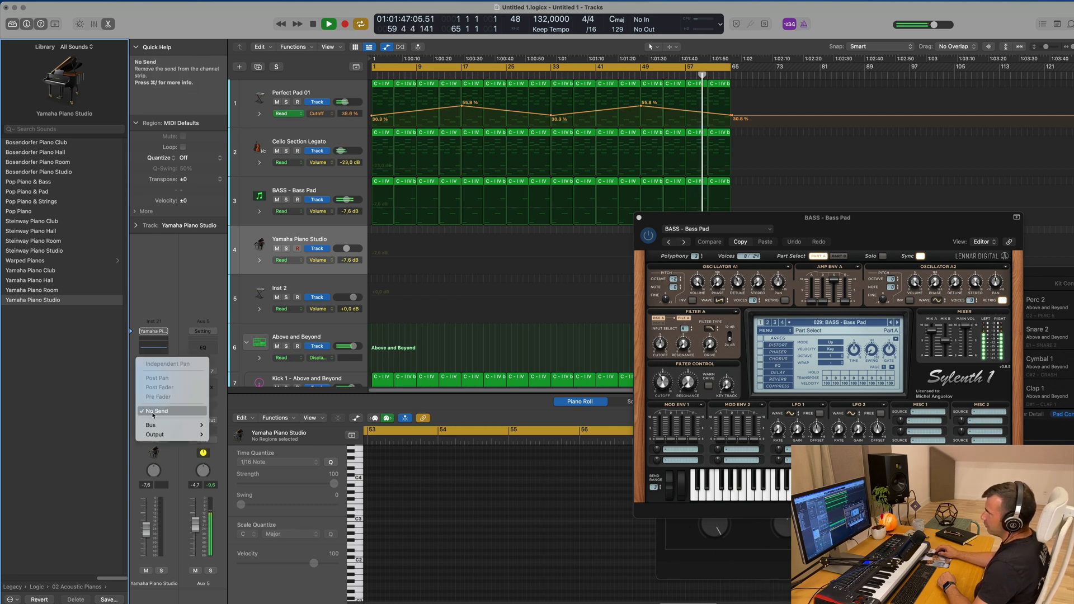
pyautogui.moveTo(157, 429)
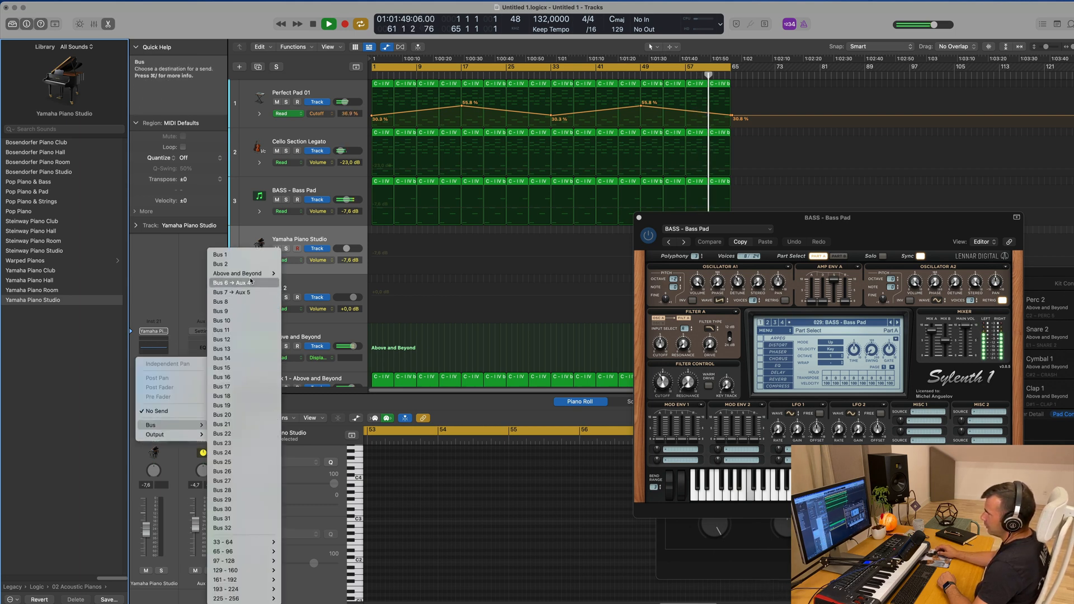
pyautogui.moveTo(246, 273)
pyautogui.click(324, 273)
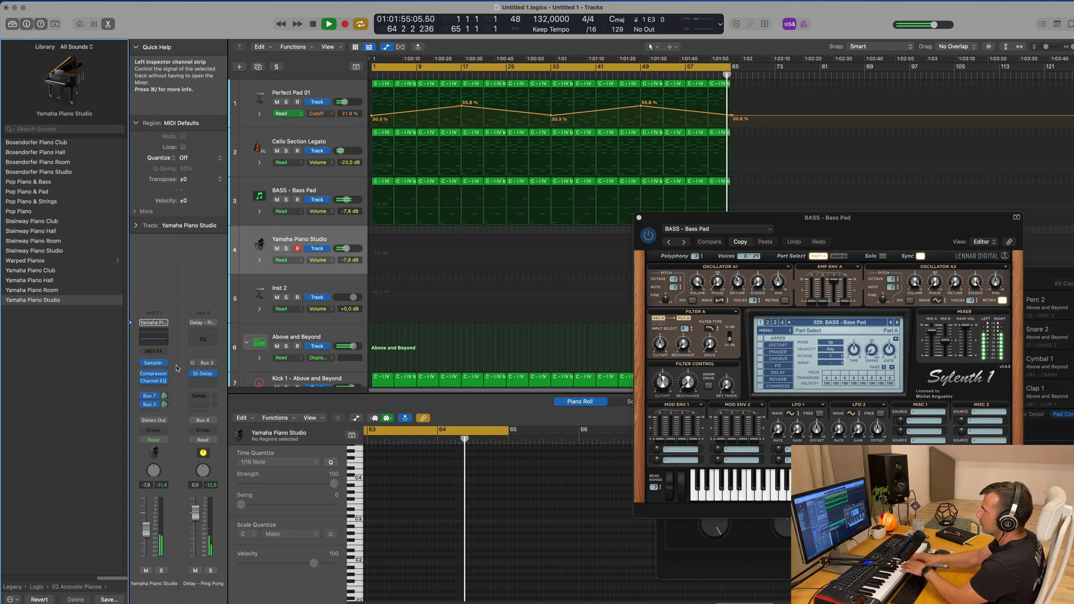
# Set the Yamaha Piano Studio volume to -1.1 dB and adjust its Bus 3 delay send level
pyautogui.moveTo(146, 529); pyautogui.dragTo(148, 520)
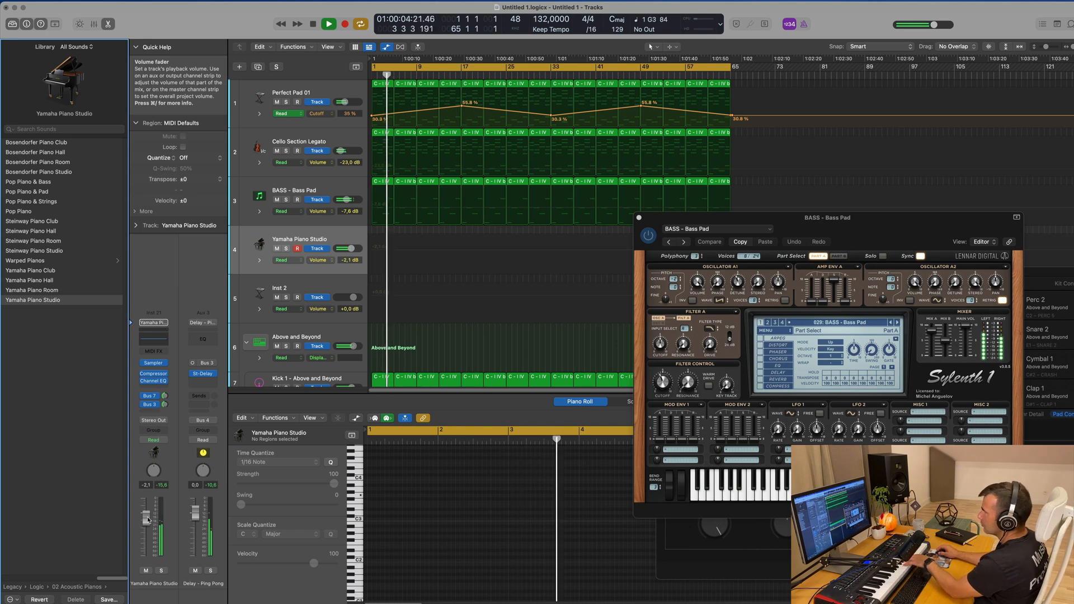
pyautogui.moveTo(147, 524); pyautogui.dragTo(146, 521)
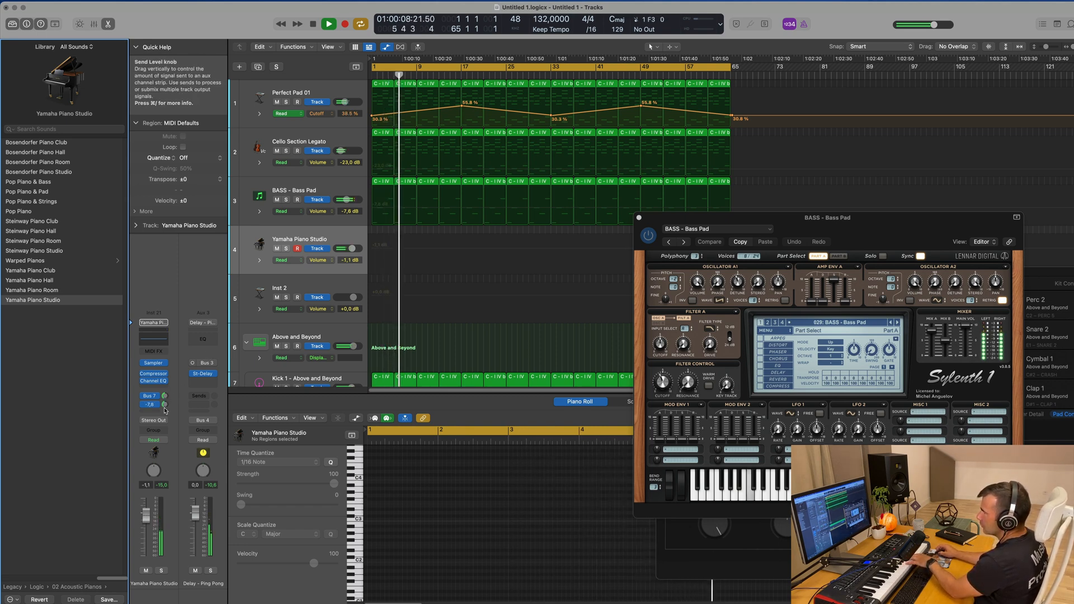
pyautogui.moveTo(166, 401); pyautogui.dragTo(173, 409)
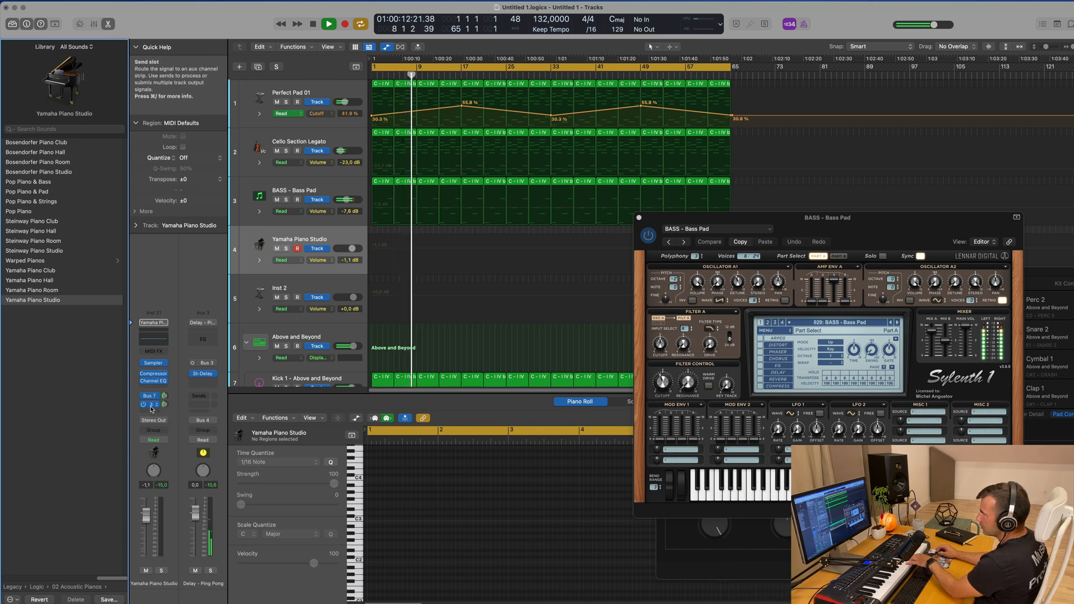
# Compare the piano's sends by toggling them, and reroute the Bus 7 send to Bus 6 (Aux 4)
pyautogui.click(151, 406)
pyautogui.click(151, 396)
pyautogui.click(151, 395)
pyautogui.click(152, 397)
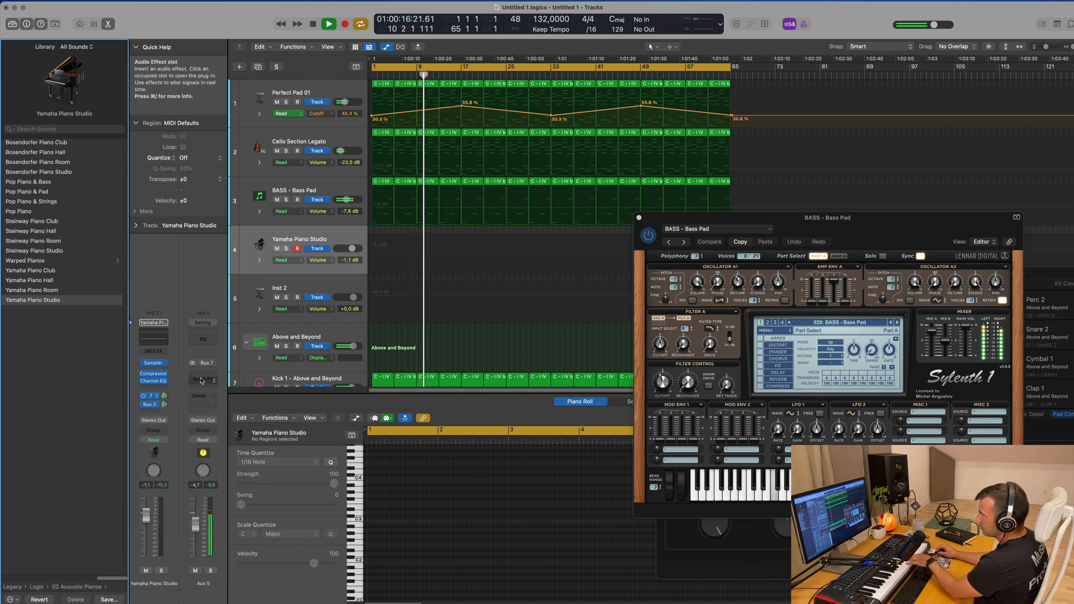
pyautogui.click(156, 397)
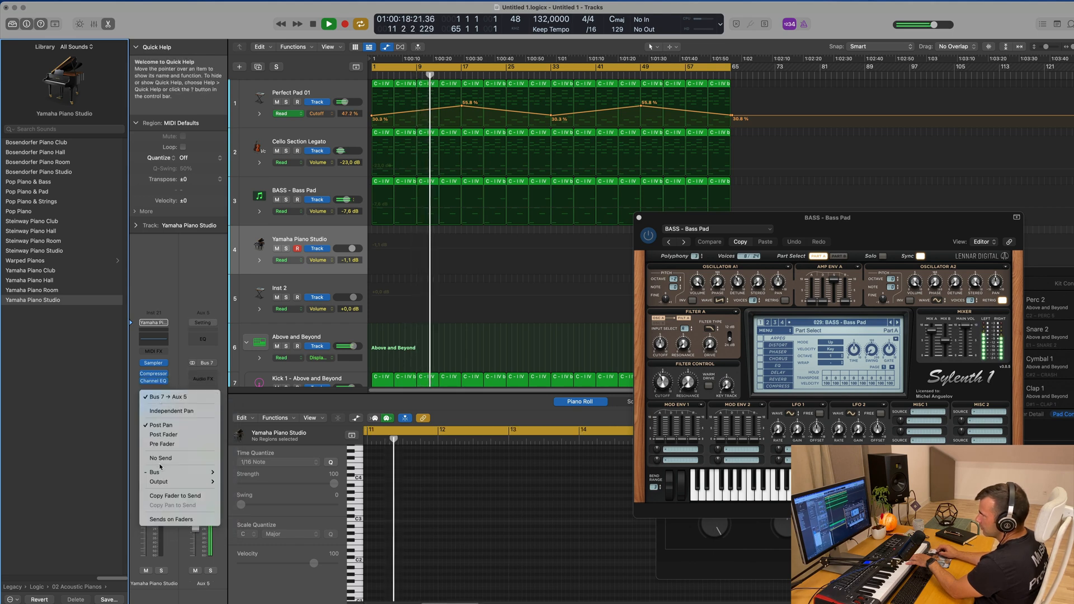
pyautogui.moveTo(161, 472)
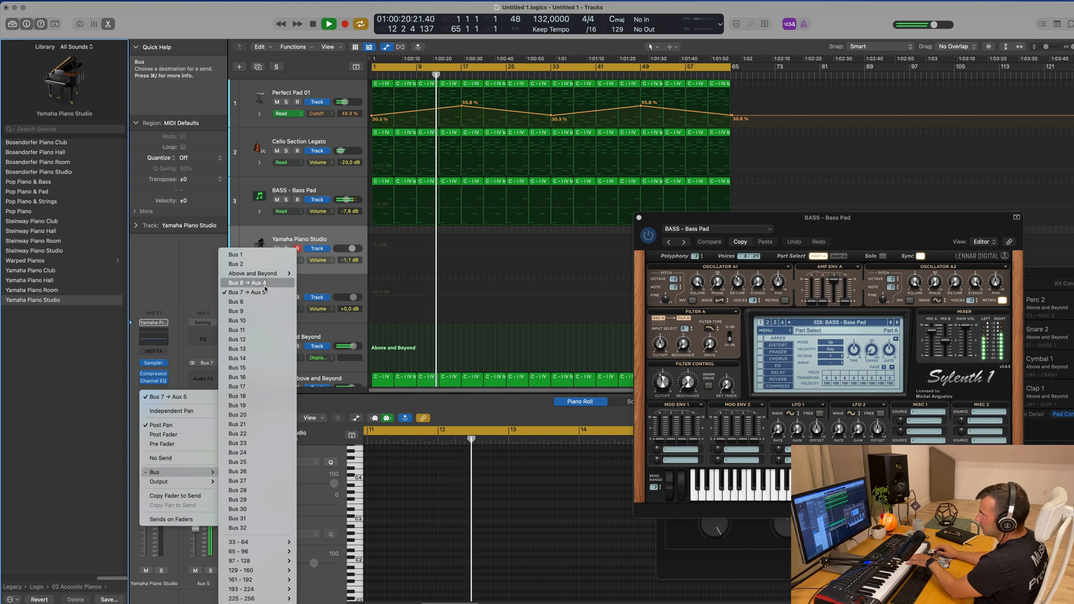
pyautogui.click(247, 283)
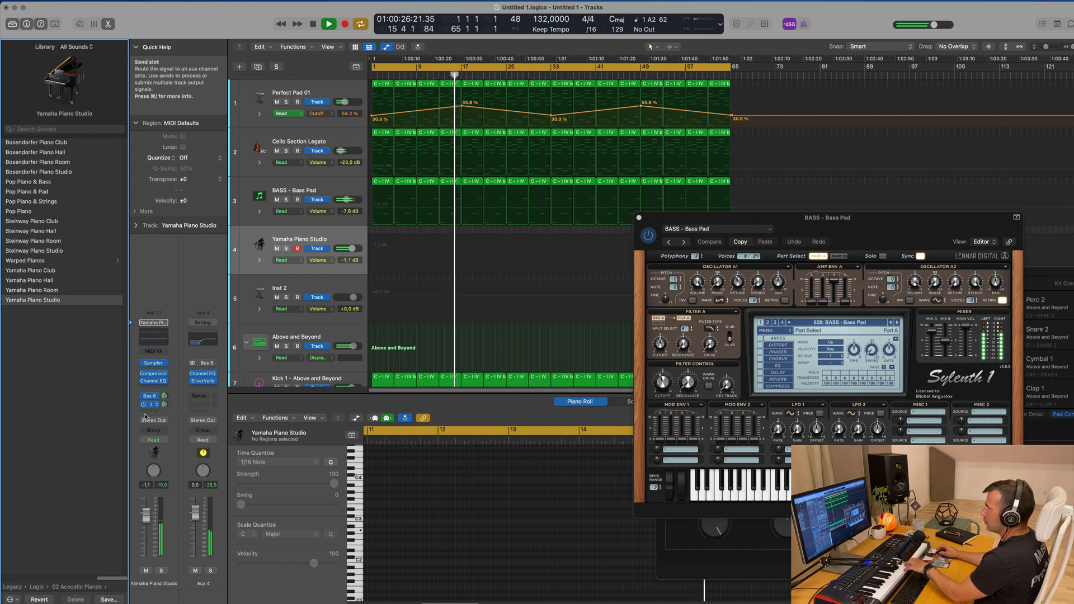
# Raise the Yamaha Piano Studio volume to +0.7 dB and start recording a piano part from bar 1
pyautogui.moveTo(150, 513); pyautogui.dragTo(151, 511)
pyautogui.keyDown('alt'); pyautogui.click(147, 513); pyautogui.keyUp('alt')
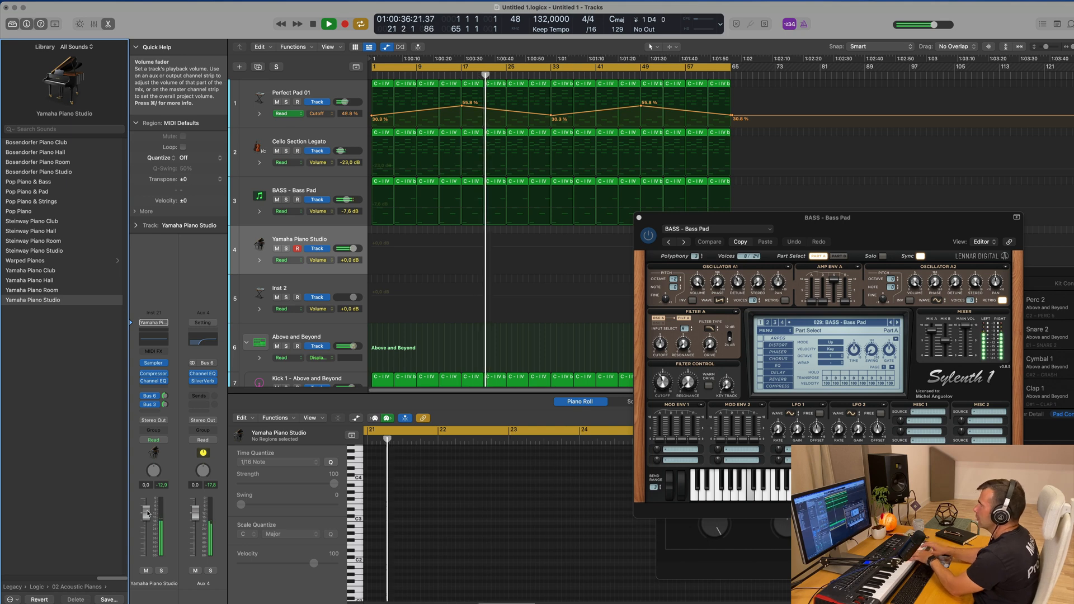
pyautogui.moveTo(148, 513); pyautogui.dragTo(148, 509)
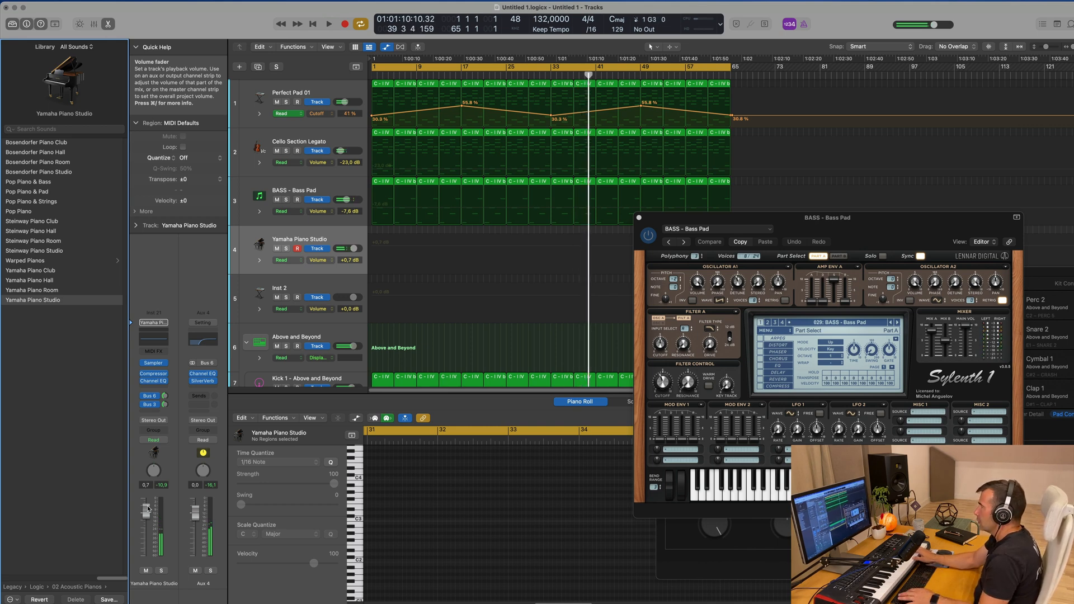
pyautogui.press('r')
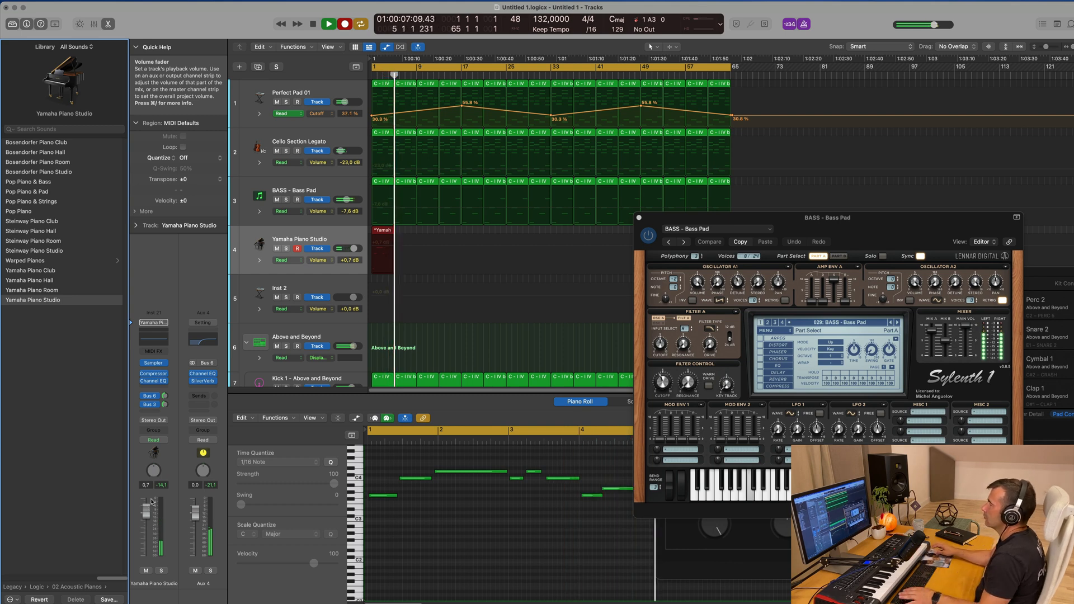
# Stop recording at the end of bar 4 and play back the recorded piano region
pyautogui.press('space')
pyautogui.press('space')
pyautogui.keyDown('ctrl'); pyautogui.keyDown('alt'); pyautogui.click(440, 539); pyautogui.keyUp('alt'); pyautogui.keyUp('ctrl')
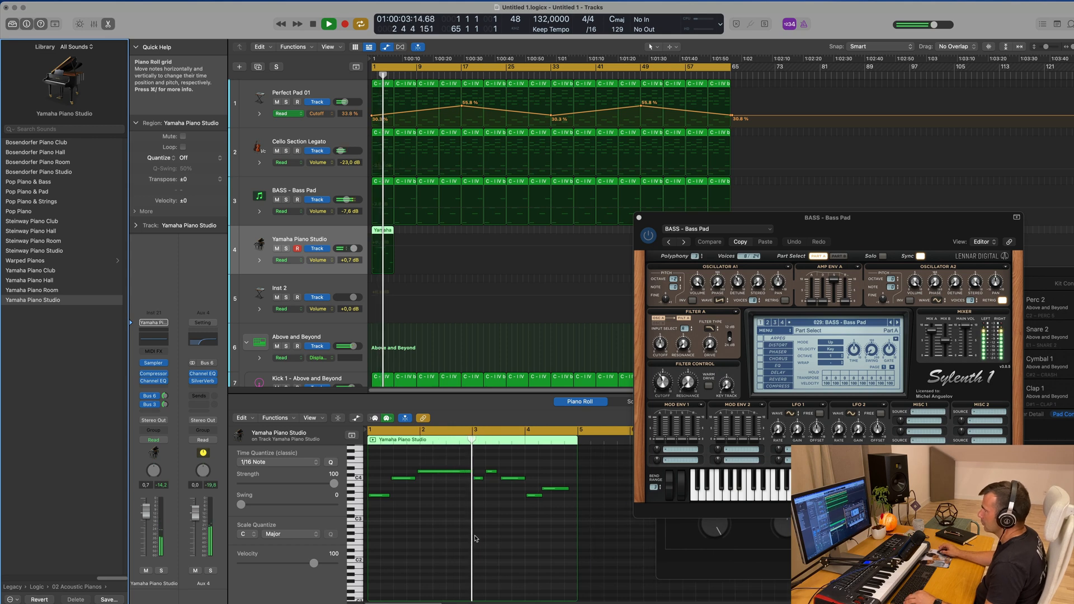
pyautogui.keyDown('ctrl'); pyautogui.keyDown('alt'); pyautogui.click(481, 539); pyautogui.keyUp('alt'); pyautogui.keyUp('ctrl')
pyautogui.scroll(2, 488, 539)
pyautogui.press('space')
# Select all recorded piano notes in the Piano Roll, tidy their timing, and lengthen the first G3 note slightly
pyautogui.click(458, 556)
pyautogui.press('super+a')
pyautogui.scroll(-3, 420, 554)
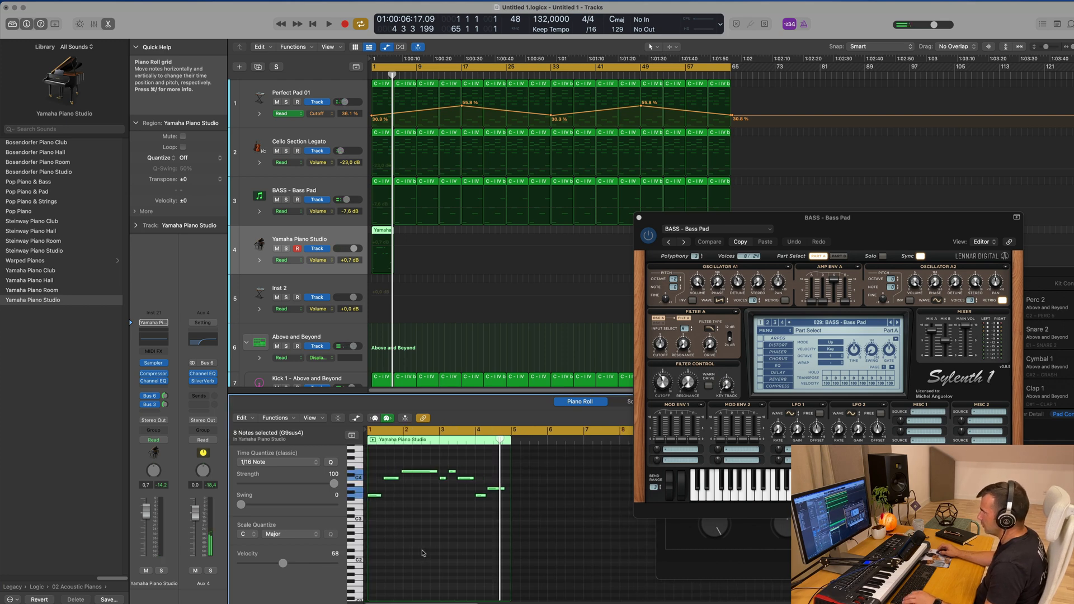
pyautogui.scroll(3, 414, 544)
pyautogui.hscroll(-5, 429, 540)
pyautogui.click(411, 504)
pyautogui.moveTo(414, 480); pyautogui.dragTo(462, 475)
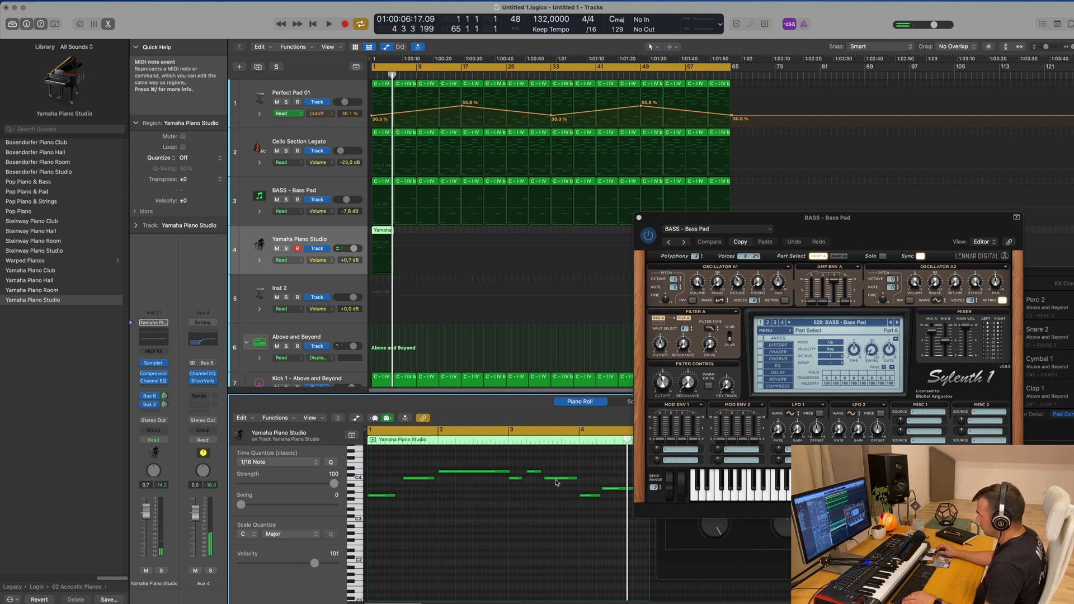
pyautogui.press('space')
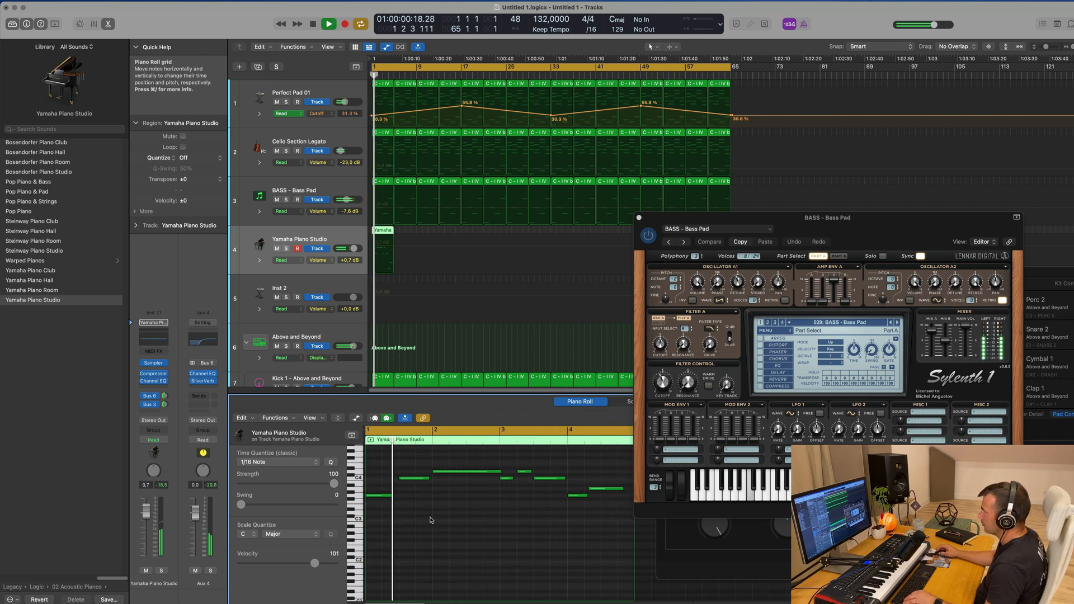
pyautogui.moveTo(392, 495); pyautogui.dragTo(398, 498)
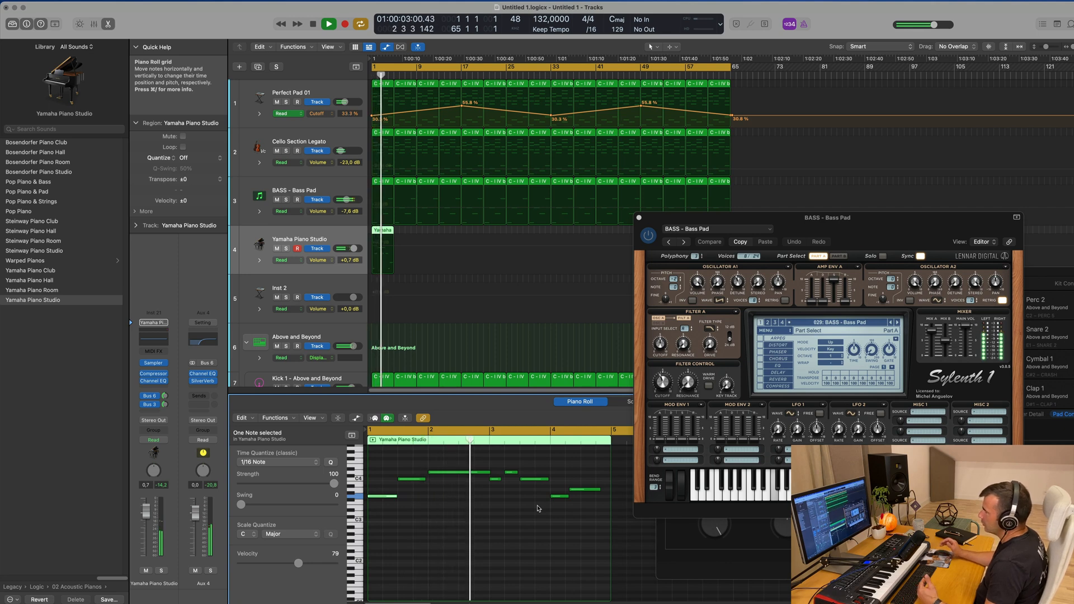
# Show the note velocity lane, raise the first G3 note to velocity 103, and bring the quieter notes closer to that level
pyautogui.scroll(-1, 537, 509)
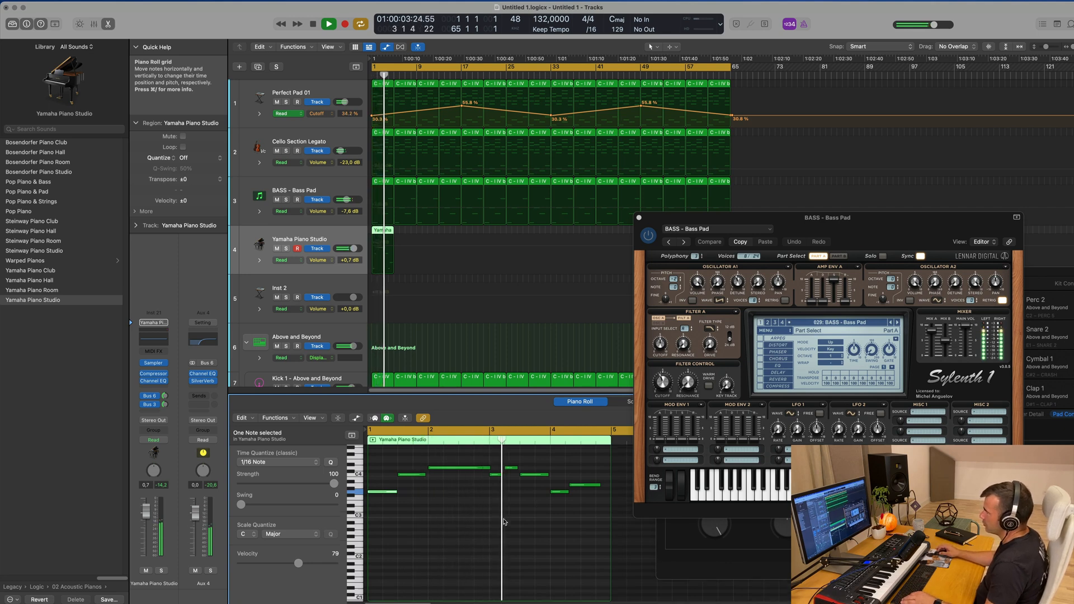
pyautogui.click(356, 418)
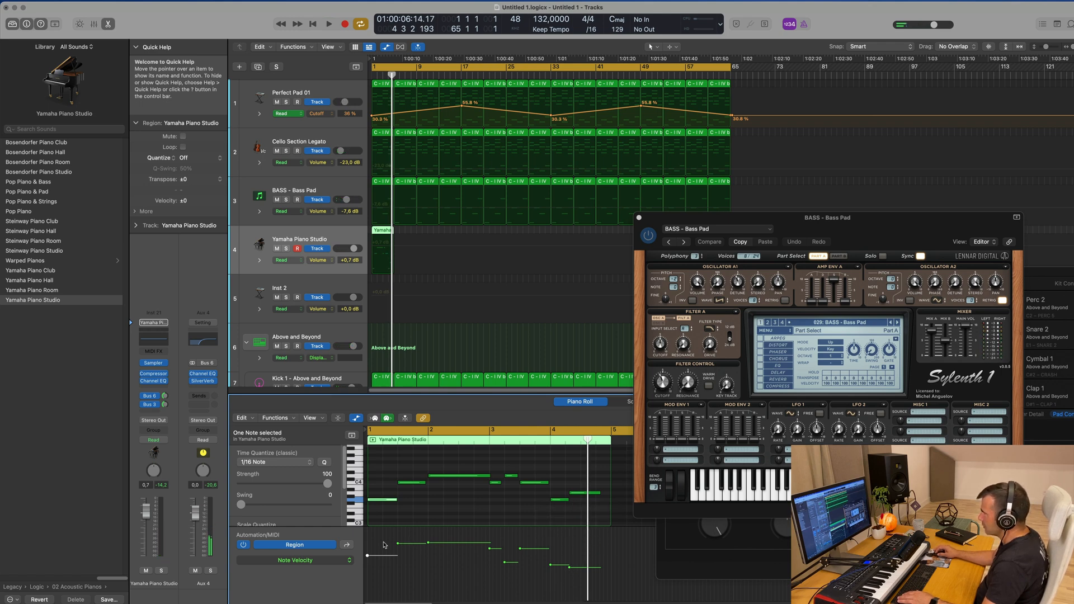
pyautogui.moveTo(367, 556); pyautogui.dragTo(368, 551)
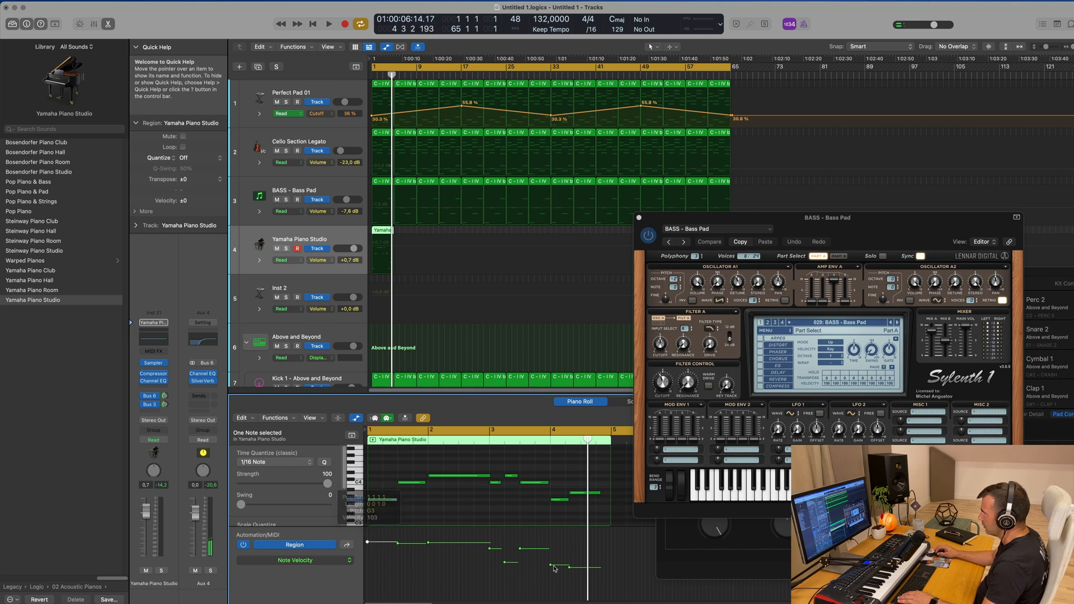
pyautogui.moveTo(505, 563); pyautogui.dragTo(569, 550)
pyautogui.press('space')
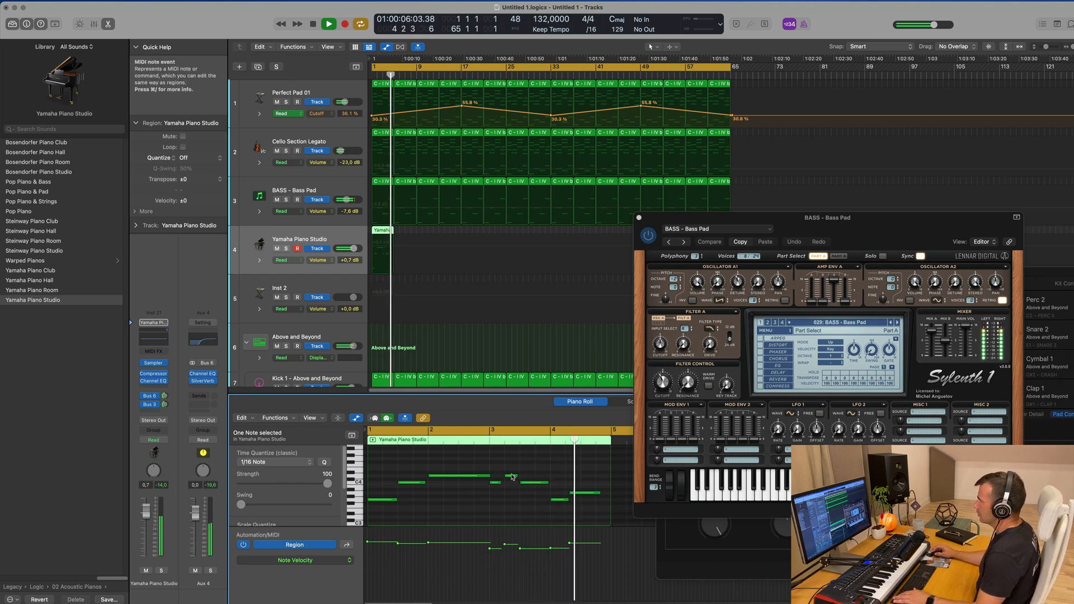
# Move the last piano note slightly earlier and shorten the note before it in bar 4
pyautogui.press('space')
pyautogui.moveTo(579, 496); pyautogui.dragTo(576, 495)
pyautogui.press('space')
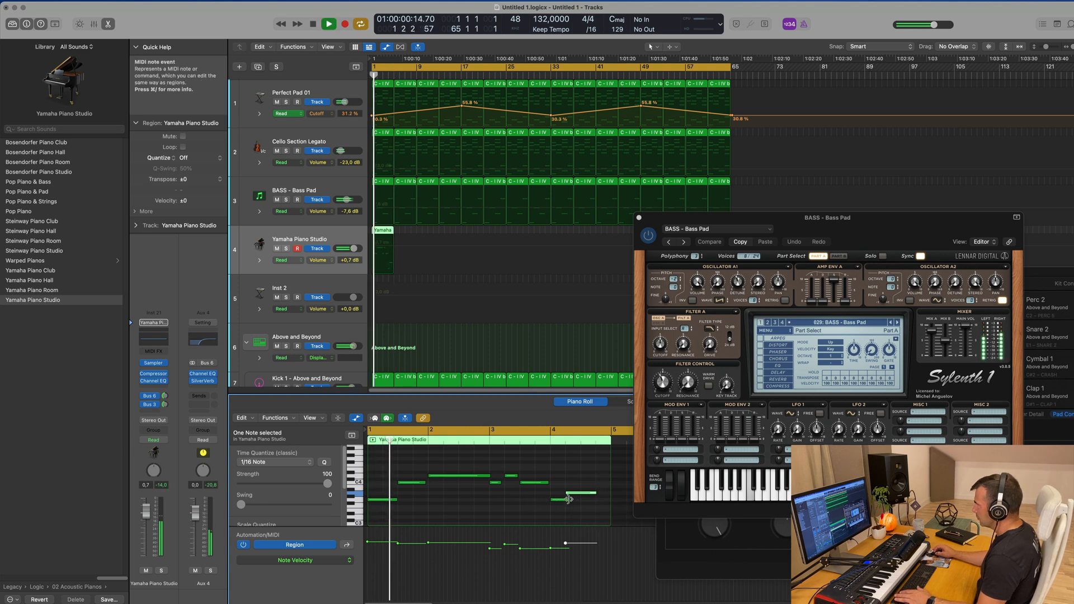
pyautogui.click(567, 500)
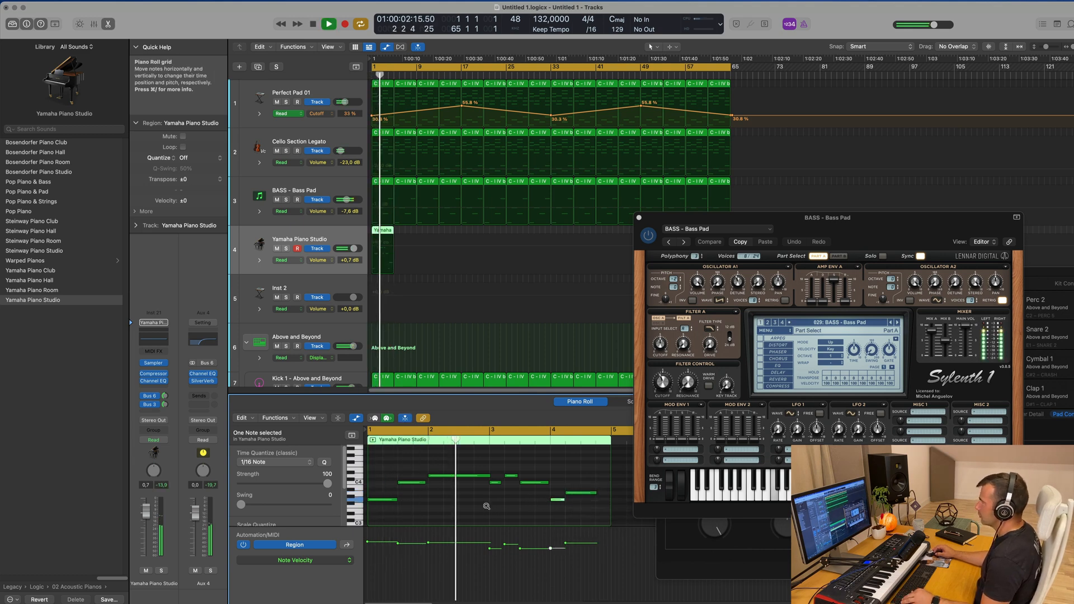
pyautogui.hscroll(3, 476, 508)
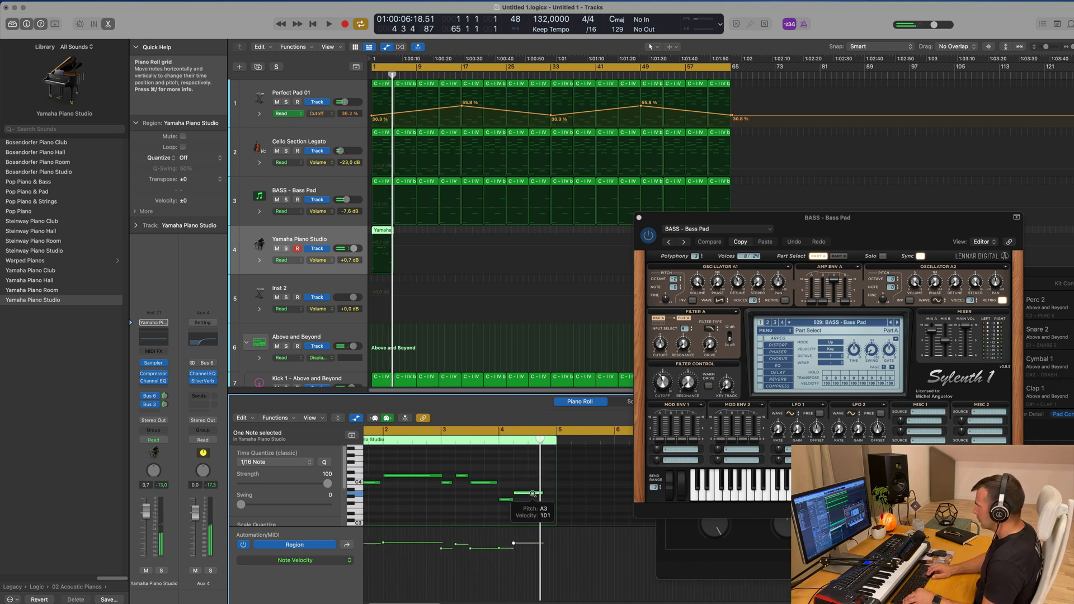
# Raise the last piano note to the pitch of the long bar 2 note and shorten it
pyautogui.press('space')
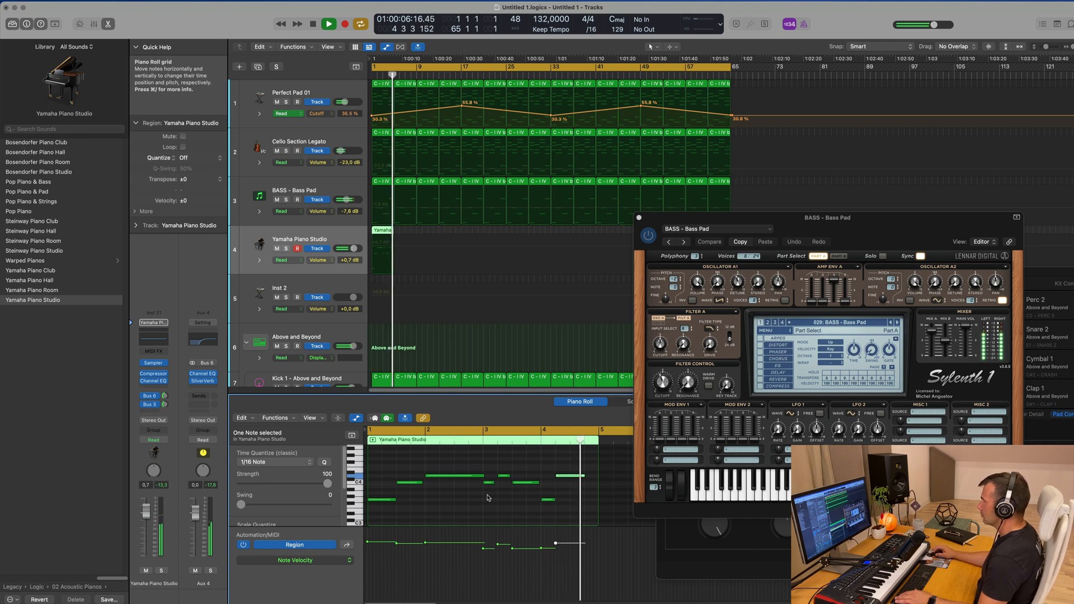
pyautogui.moveTo(585, 474); pyautogui.dragTo(570, 479)
pyautogui.press('space')
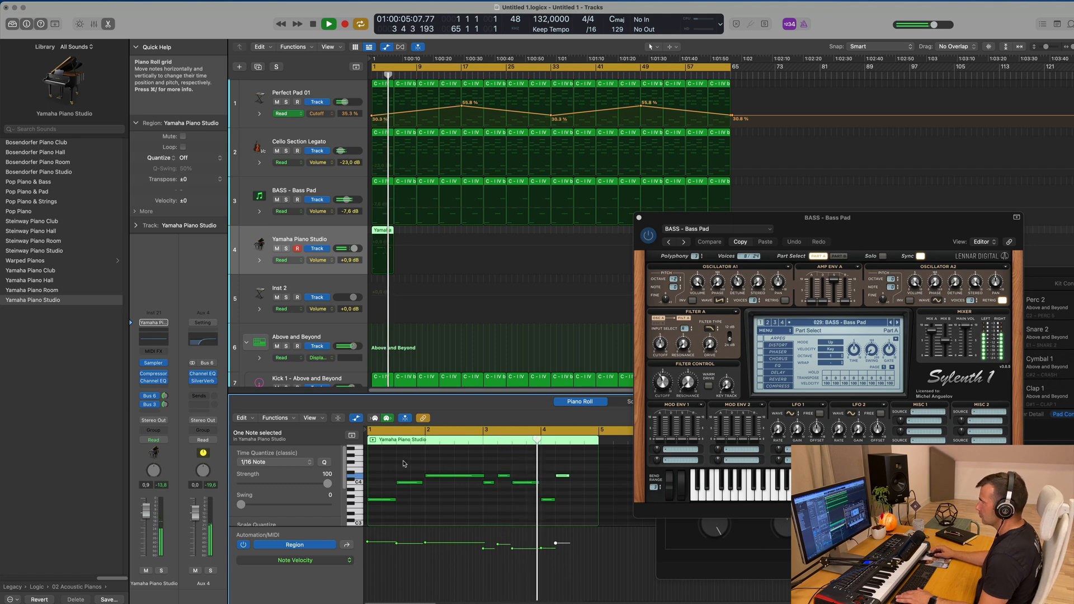
# Extend the last note of bar 3 into bar 4 and shift the final two notes toward the region's end
pyautogui.moveTo(572, 470)
pyautogui.mouseDown()
pyautogui.moveTo(549, 507)
pyautogui.moveTo(580, 502)
pyautogui.moveTo(569, 488)
pyautogui.mouseUp()
pyautogui.press('Return')
pyautogui.click(536, 499)
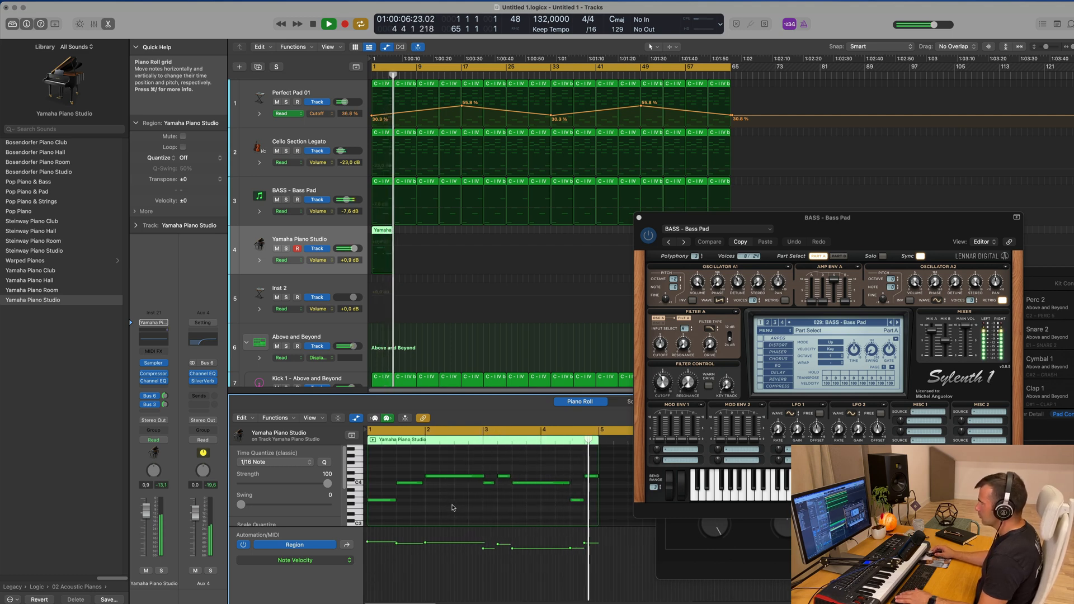
# Close the Piano Roll and repeat the piano region up to bar 17
pyautogui.doubleClick(377, 234)
pyautogui.press('space')
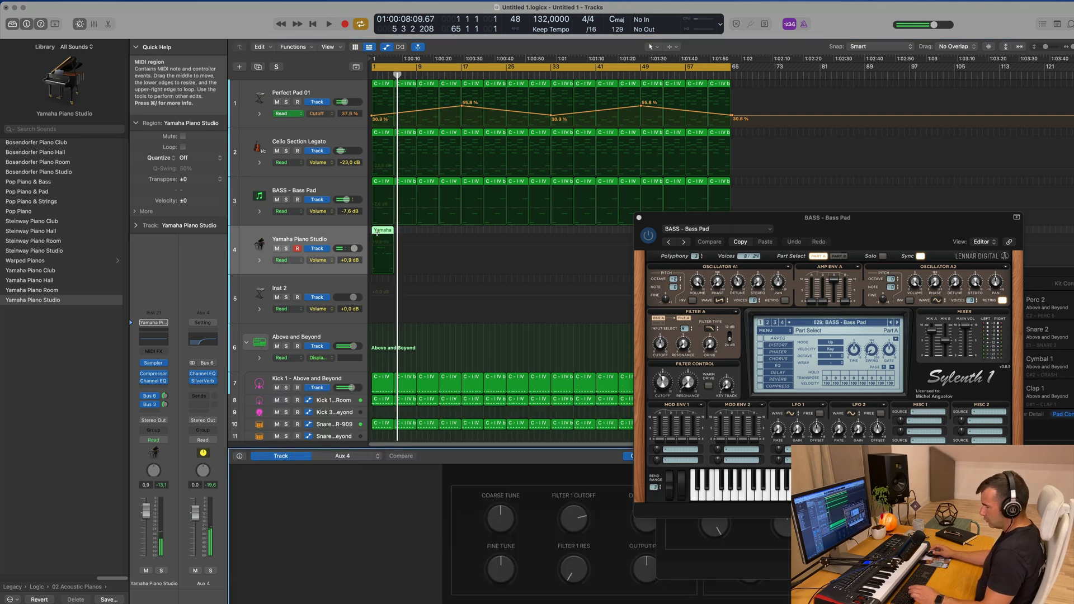
pyautogui.press('space')
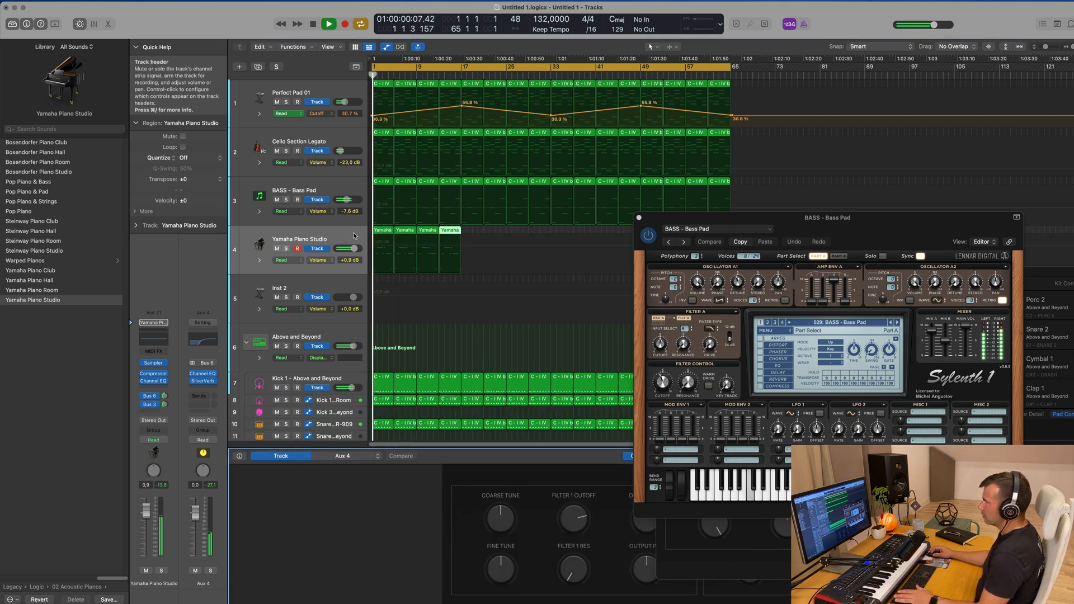
# Lower the Yamaha Piano Studio volume to -2.0 dB and close the BASS - Bass Pad plug-in window
pyautogui.click(352, 235)
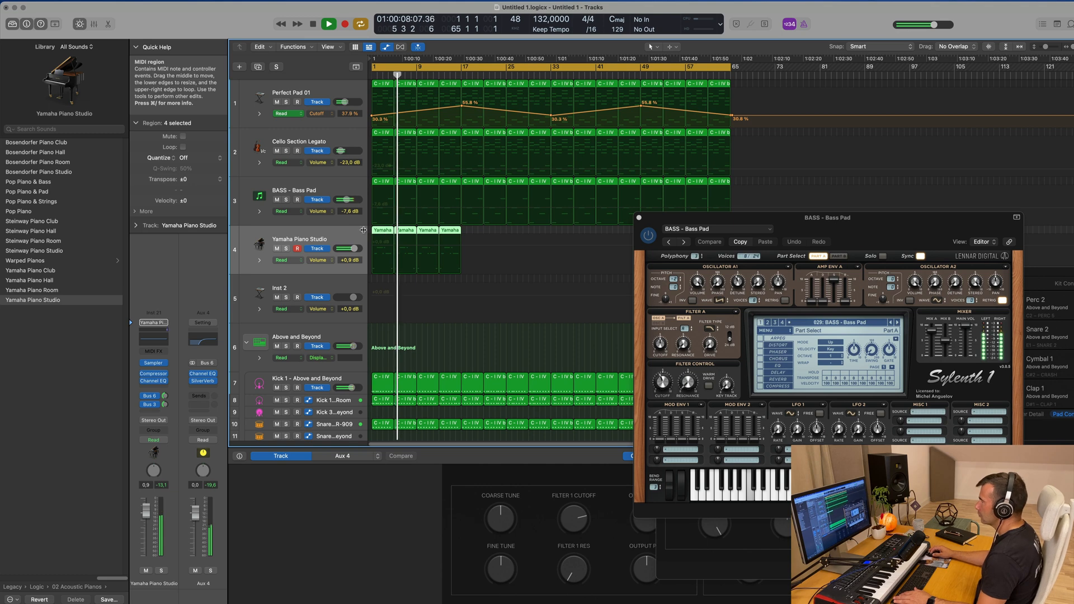
pyautogui.press('Return')
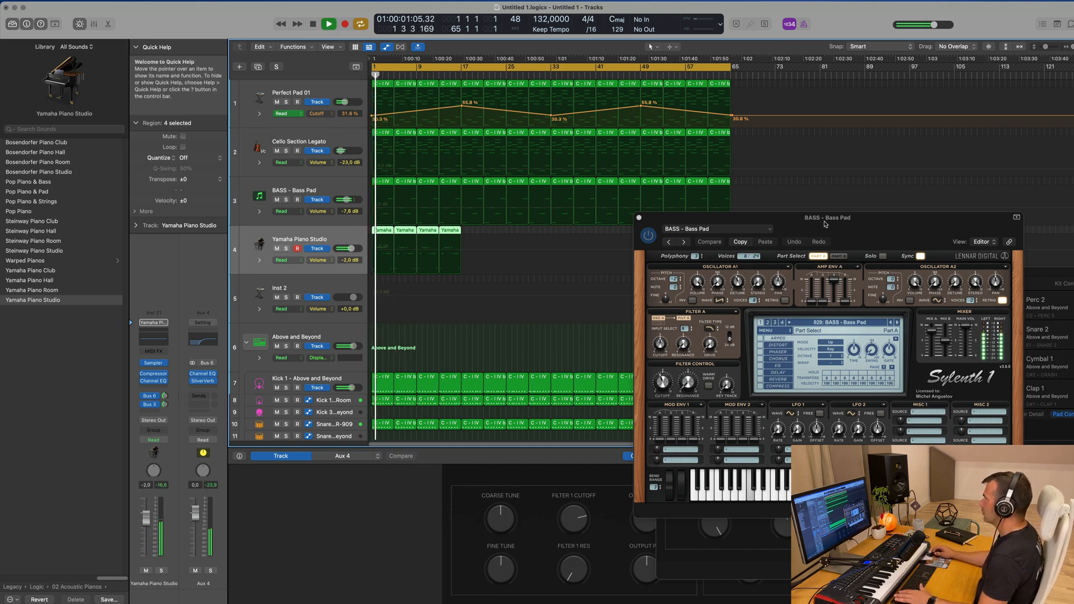
pyautogui.moveTo(823, 221); pyautogui.dragTo(819, 220)
pyautogui.click(635, 218)
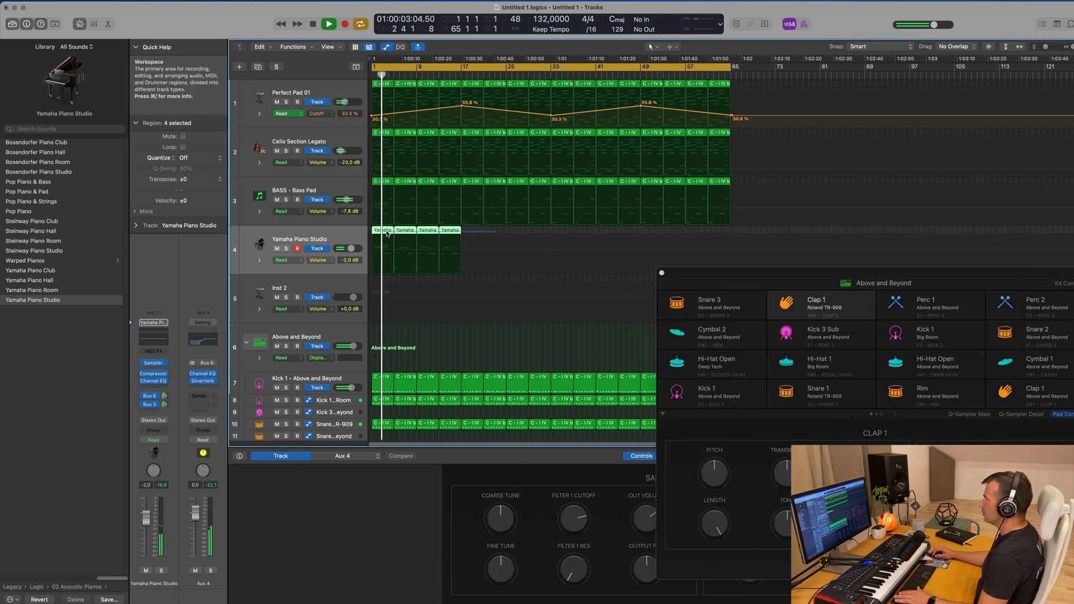
# Repeat the four piano regions up to bar 65 and select all regions on the piano track
pyautogui.press('super+r')
pyautogui.press('super+r')
pyautogui.press('super+r')
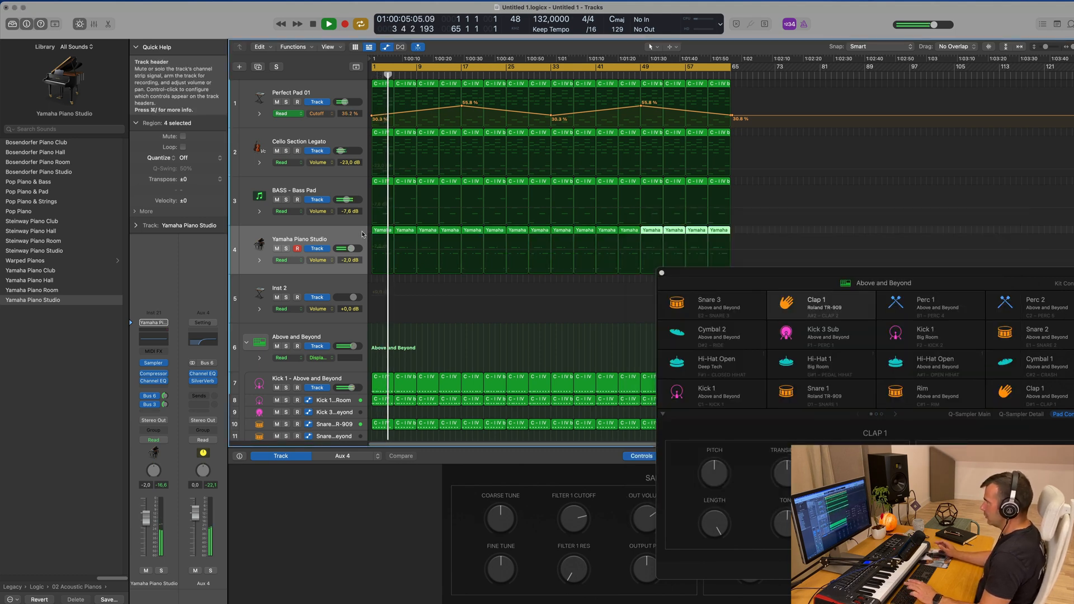
pyautogui.click(362, 234)
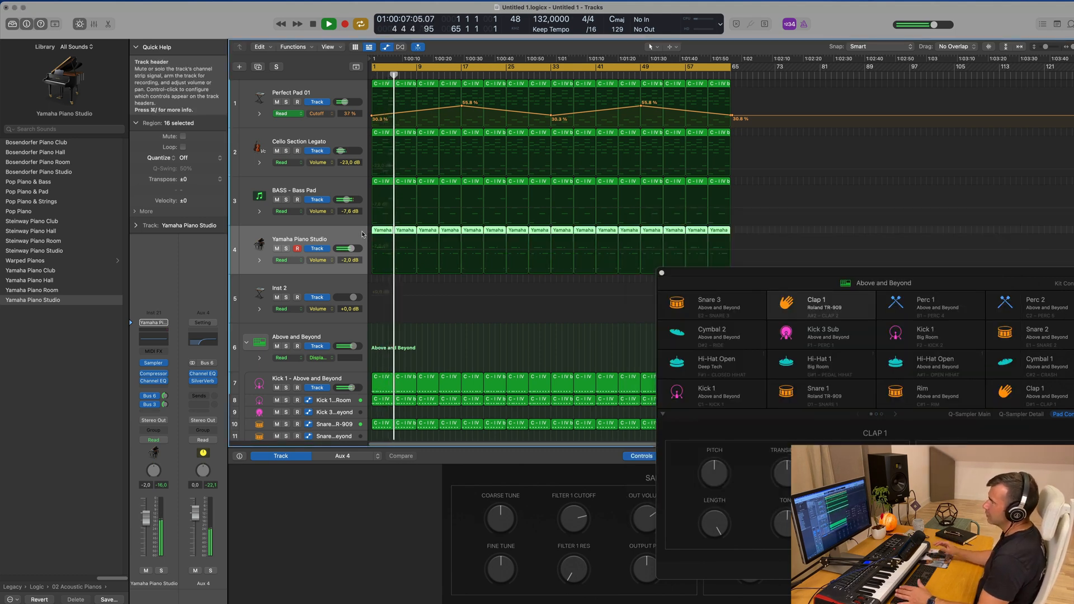
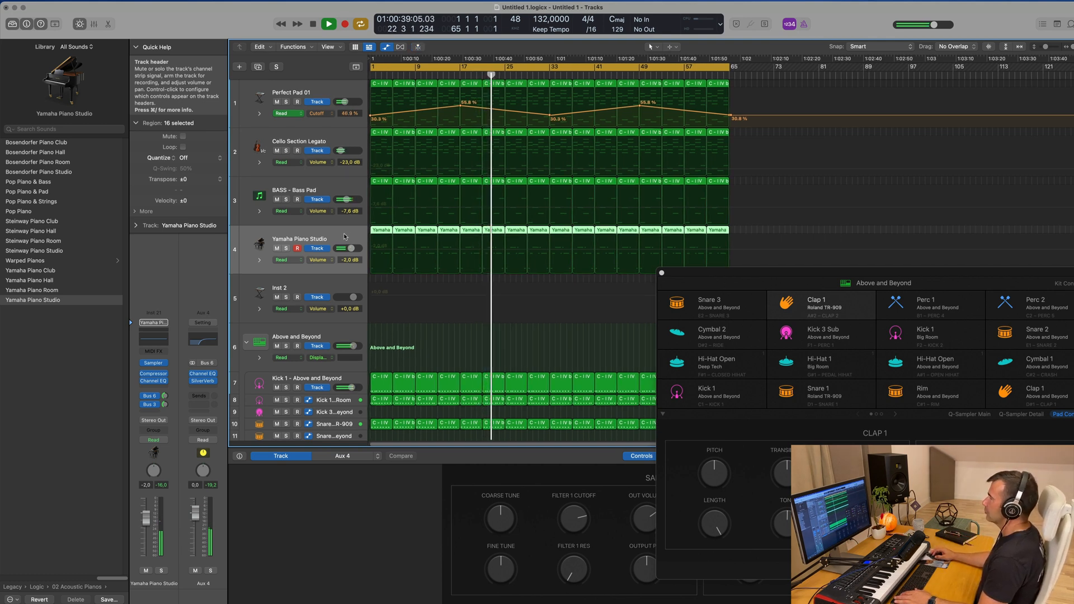
# Open the piano melody in the Piano Roll and delete the last two notes of the first region
pyautogui.doubleClick(378, 236)
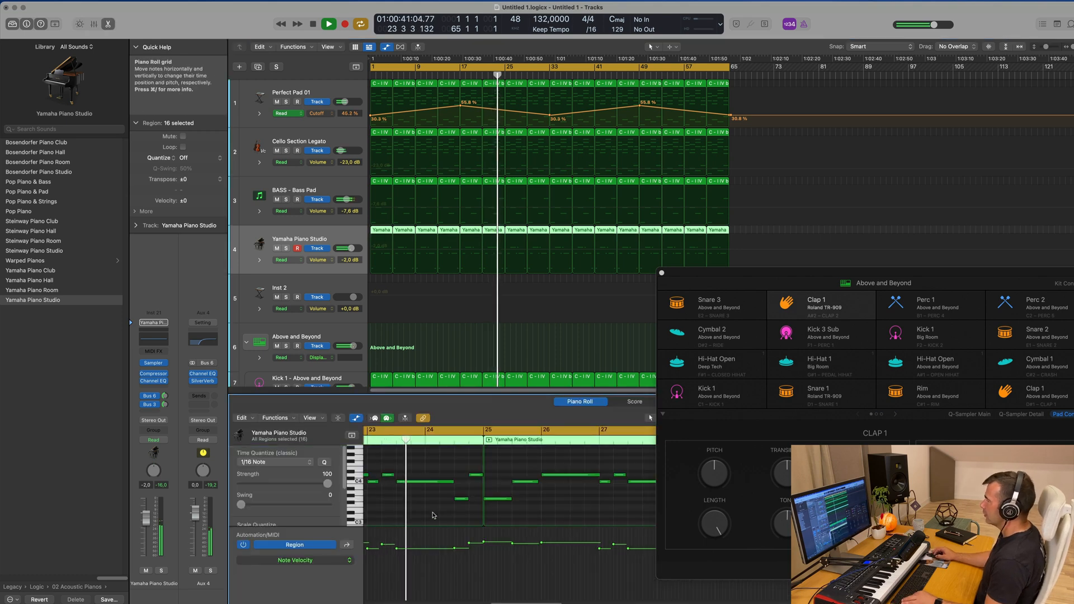
pyautogui.press('Return')
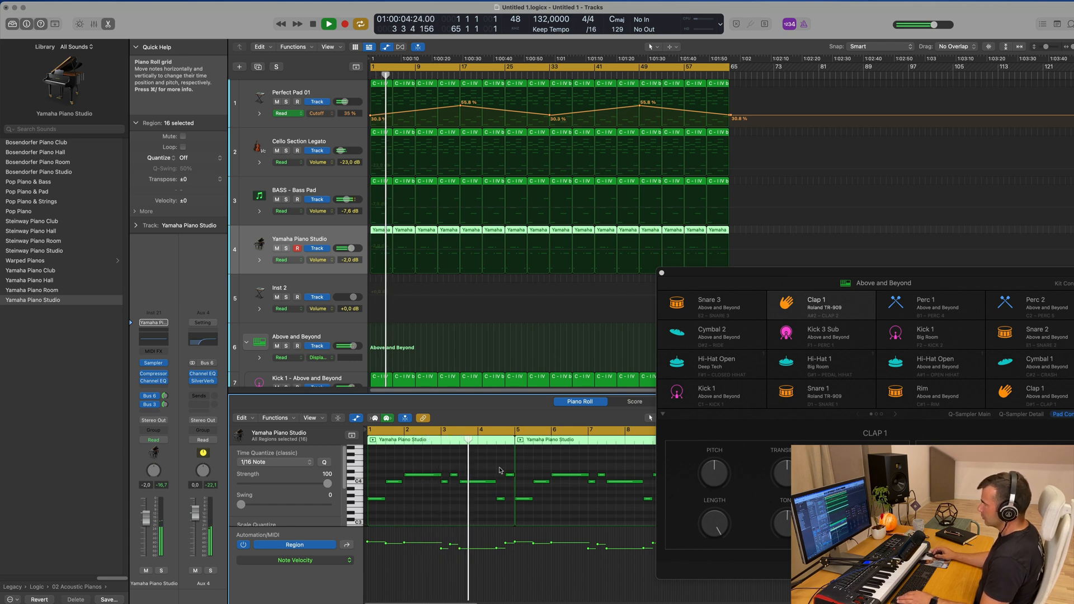
pyautogui.moveTo(498, 469); pyautogui.dragTo(511, 497)
pyautogui.press('space')
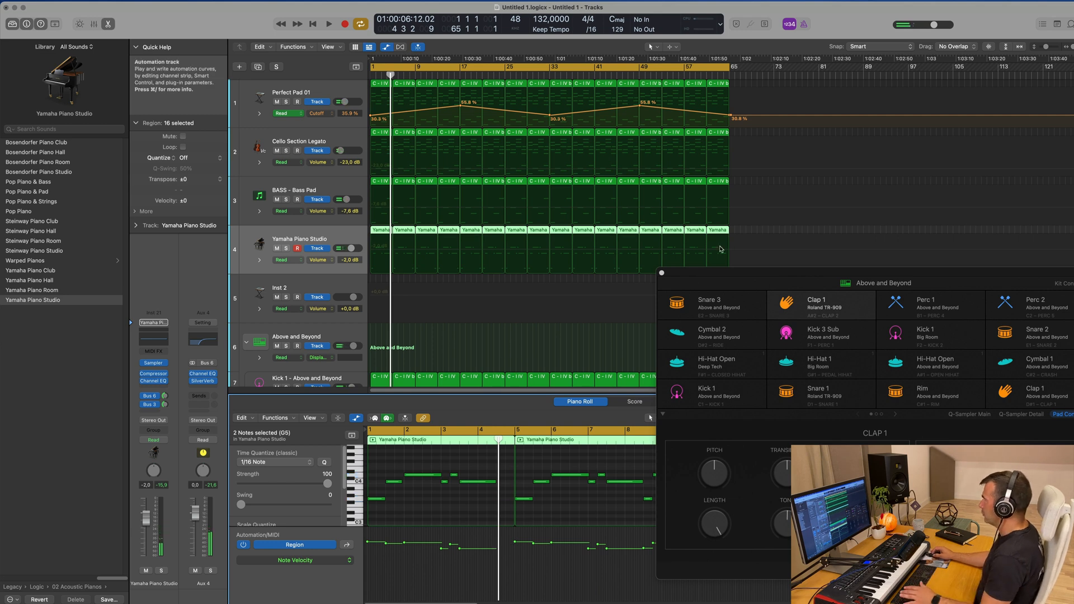
# Delete the fifteen piano regions after the first and repeat the edited first region up to bar 65
pyautogui.moveTo(740, 234); pyautogui.dragTo(401, 234)
pyautogui.press('Delete')
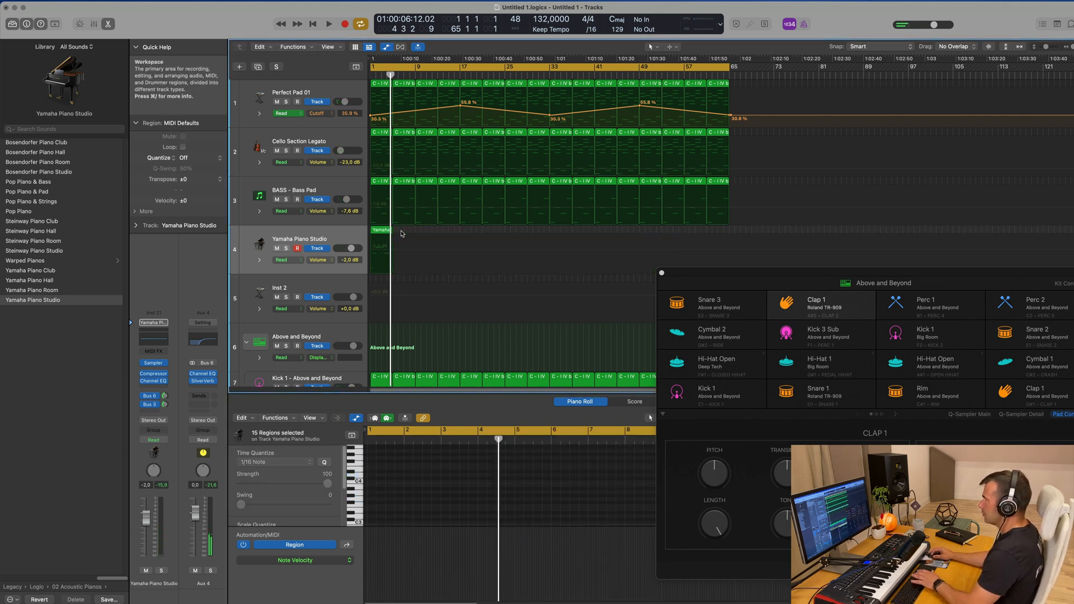
pyautogui.click(385, 233)
pyautogui.press('super+r')
pyautogui.press('super+r')
pyautogui.press('super+r')
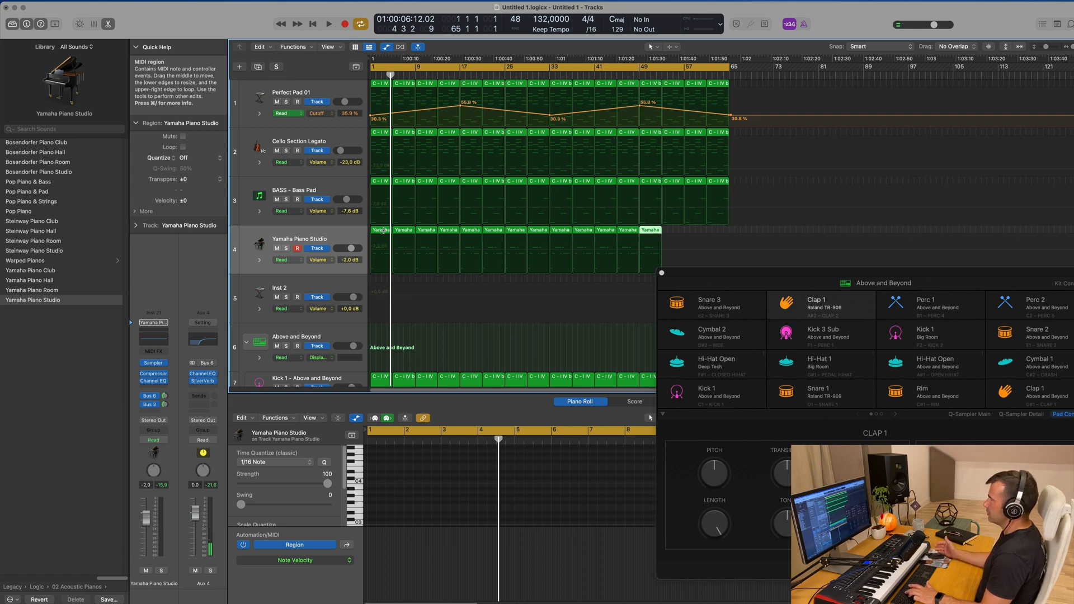
pyautogui.click(312, 235)
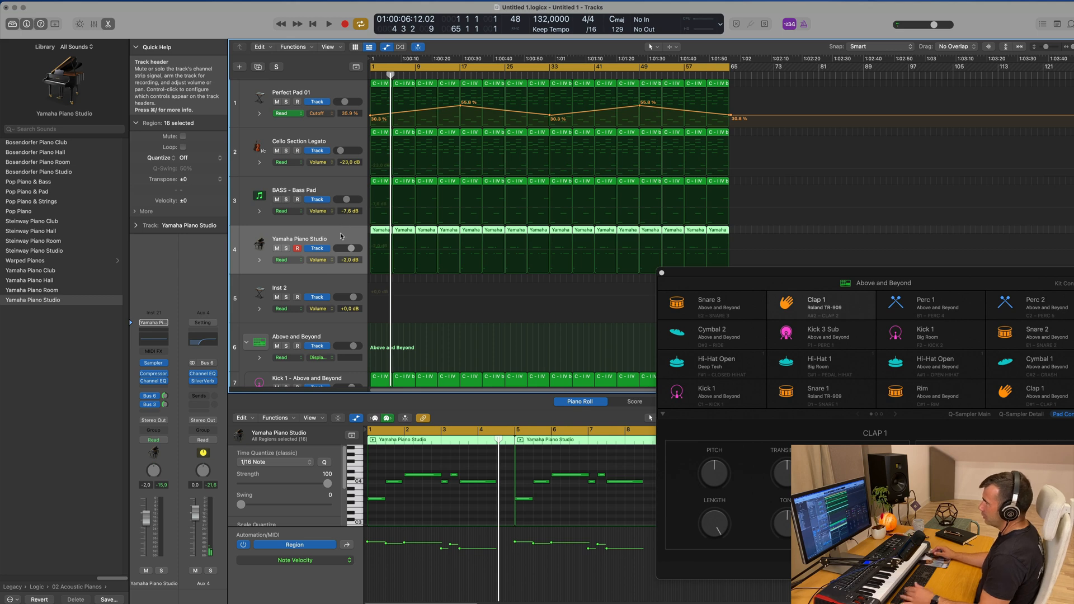
# Duplicate the BASS - Bass Pad track and copy the first piano region onto the new track
pyautogui.click(344, 189)
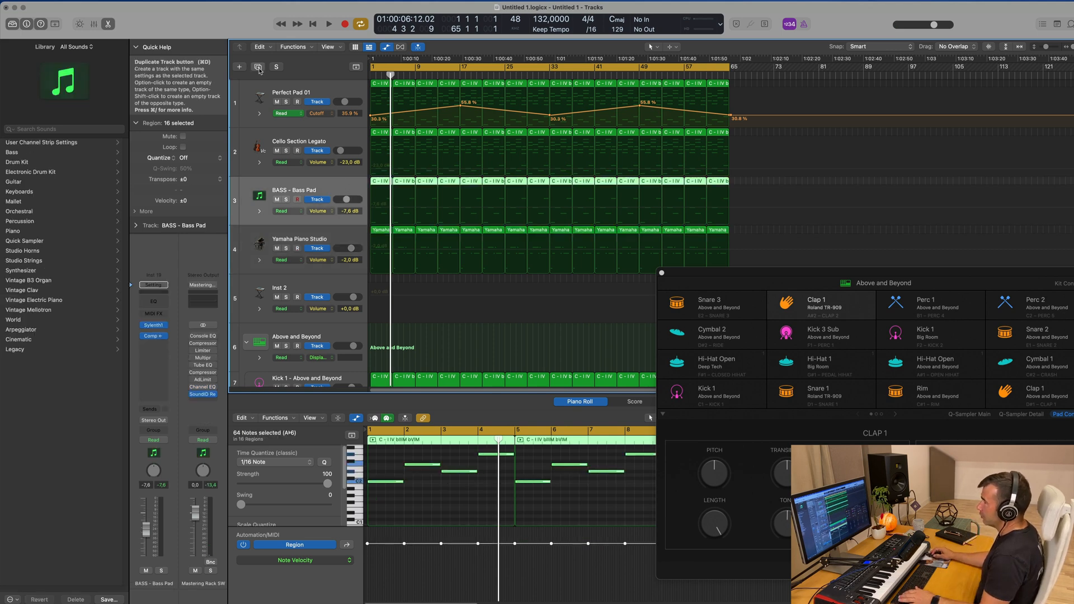
pyautogui.press('super+d')
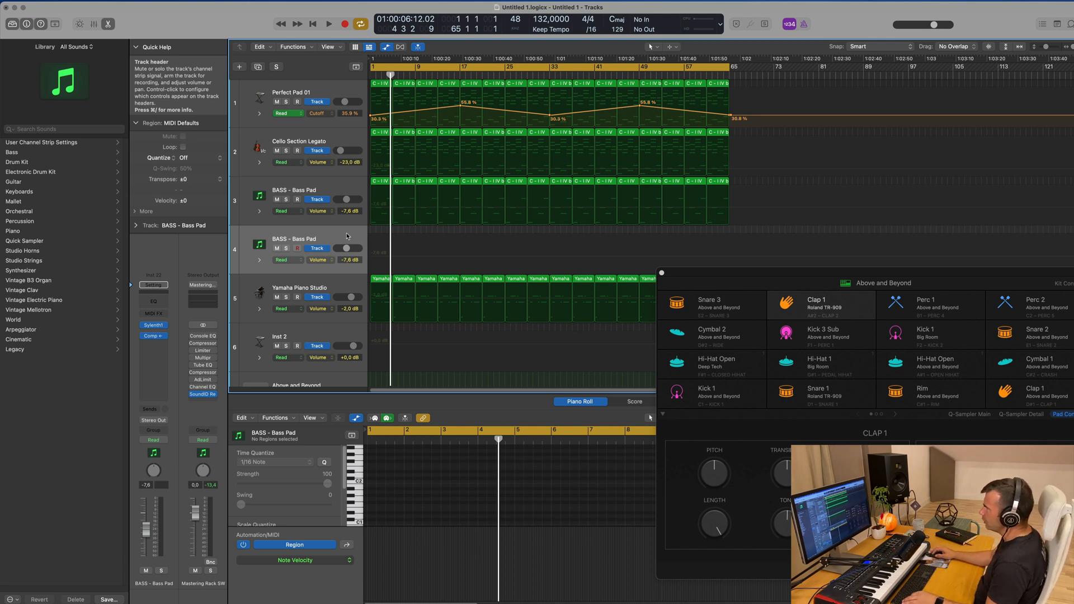
pyautogui.click(380, 281)
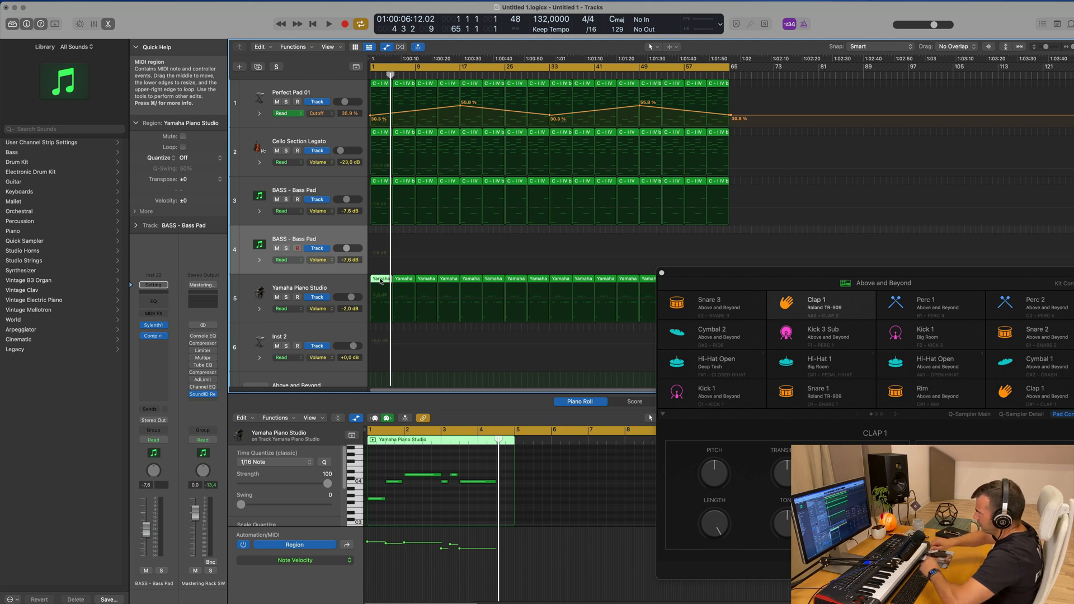
pyautogui.moveTo(380, 281); pyautogui.dragTo(379, 256)
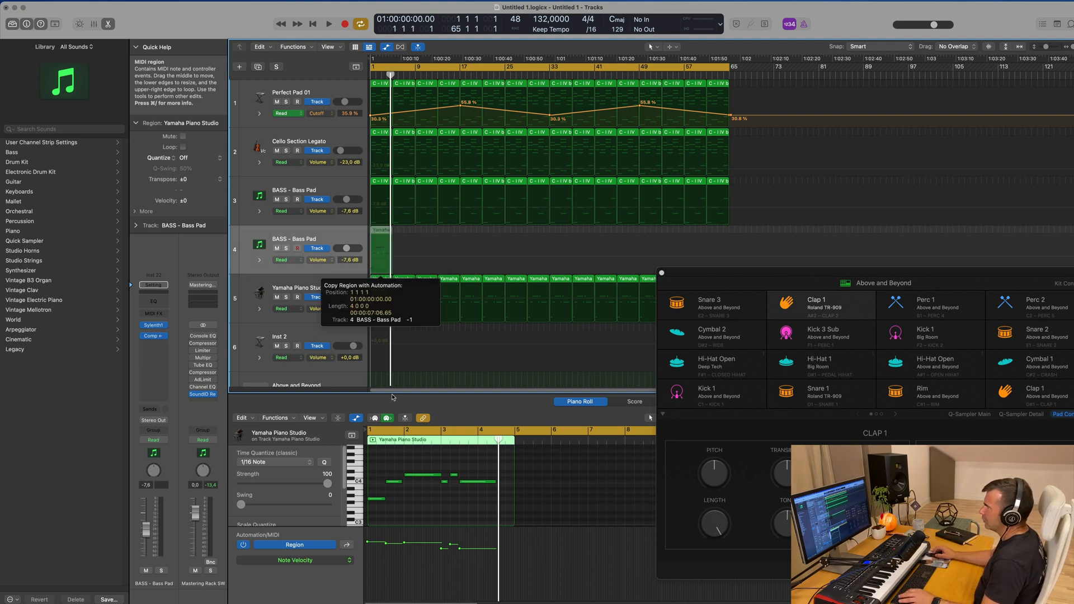
pyautogui.moveTo(360, 306); pyautogui.dragTo(361, 306)
# Delete the copied region's notes before the last long note and extend that note toward the end of bar 4
pyautogui.moveTo(378, 468); pyautogui.dragTo(457, 523)
pyautogui.press('Delete')
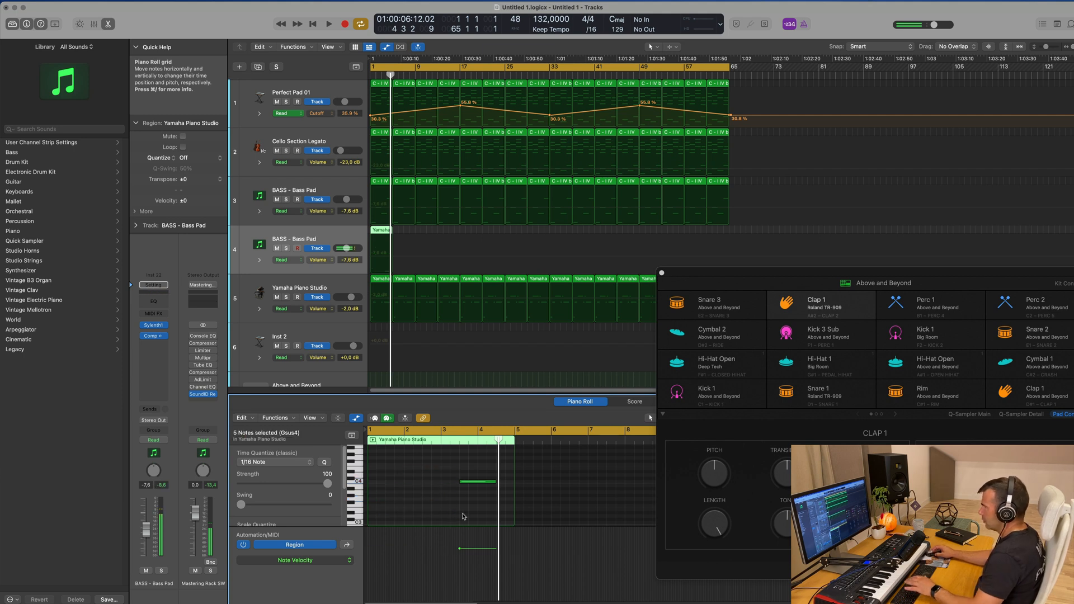
pyautogui.press('Return')
pyautogui.press('space')
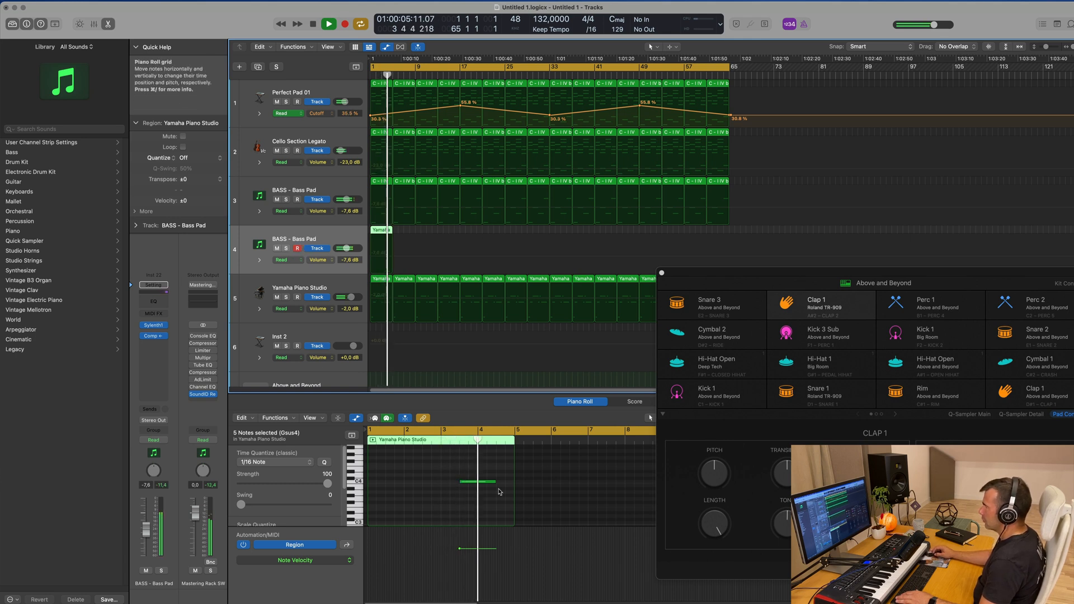
pyautogui.moveTo(498, 484); pyautogui.dragTo(509, 484)
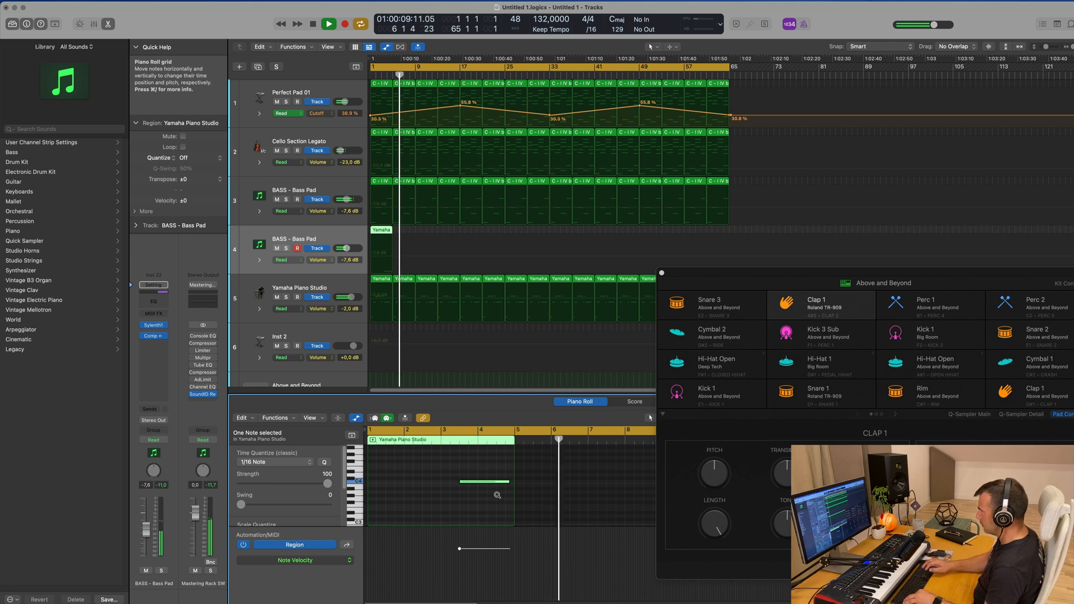
# Repeat the one-note region on the duplicated bass track up to bar 65 and select all its regions
pyautogui.press('Return')
pyautogui.moveTo(407, 229); pyautogui.dragTo(339, 238)
pyautogui.press('super+r')
pyautogui.press('super+r')
pyautogui.press('super+r')
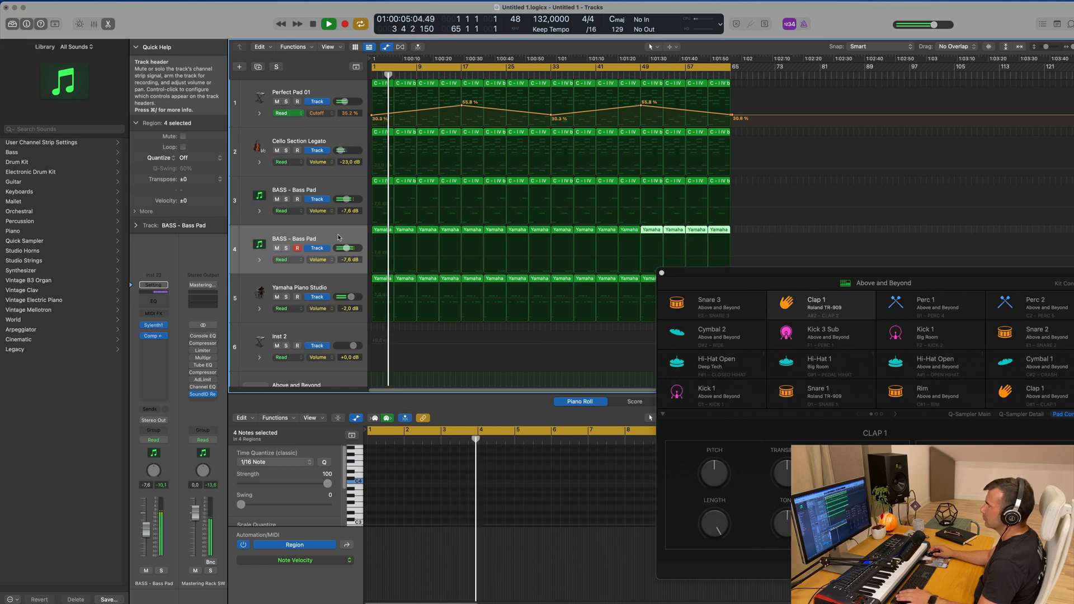
pyautogui.click(339, 237)
# Open Sylenth1 on the duplicated bass track and load the preset BASS - Let Go
pyautogui.click(154, 327)
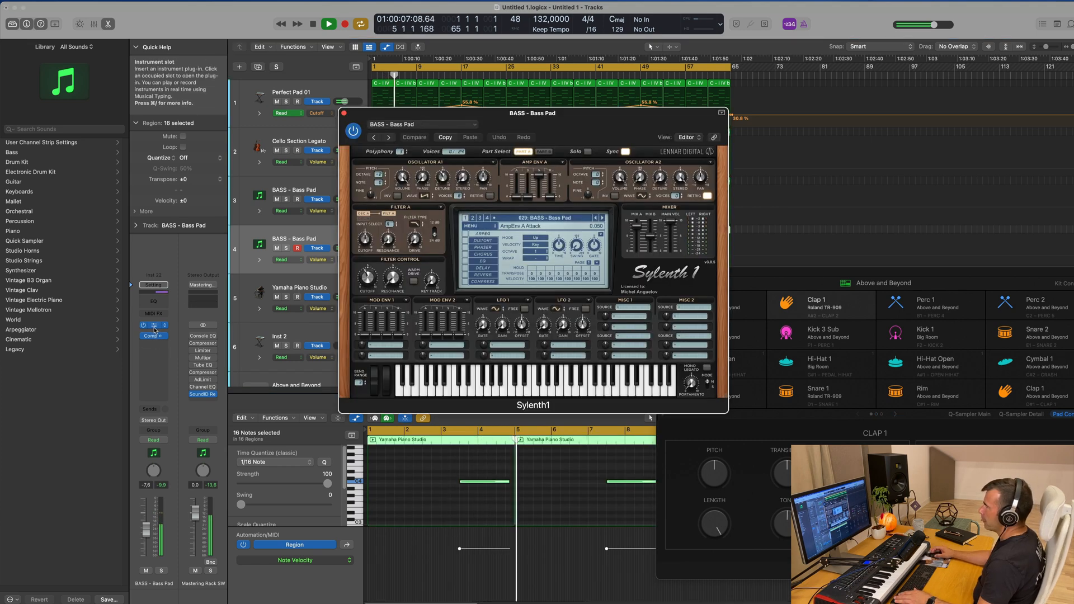
pyautogui.moveTo(586, 126); pyautogui.dragTo(389, 239)
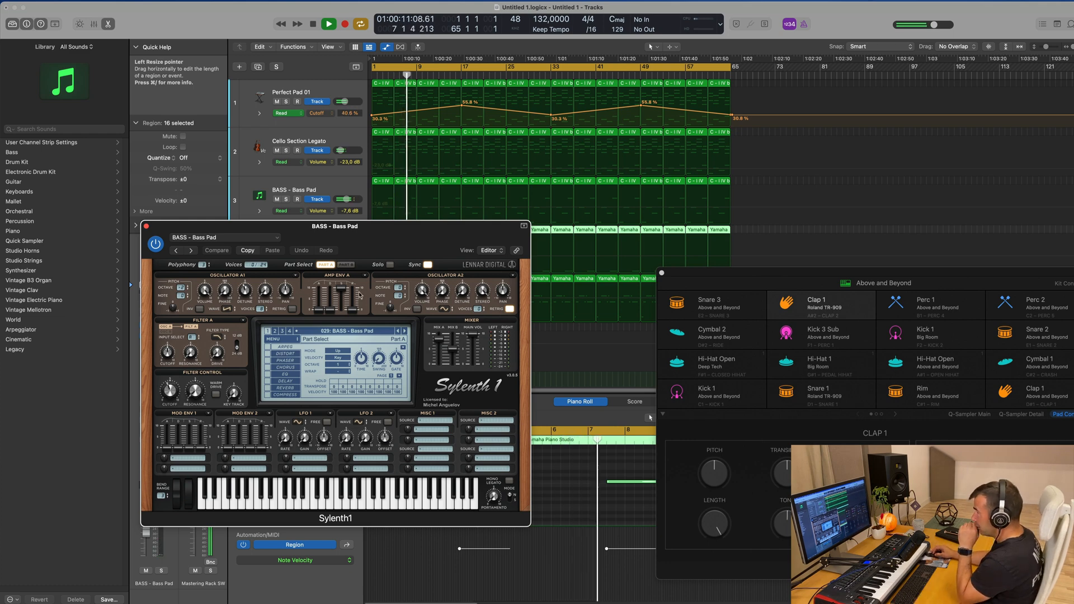
pyautogui.click(350, 331)
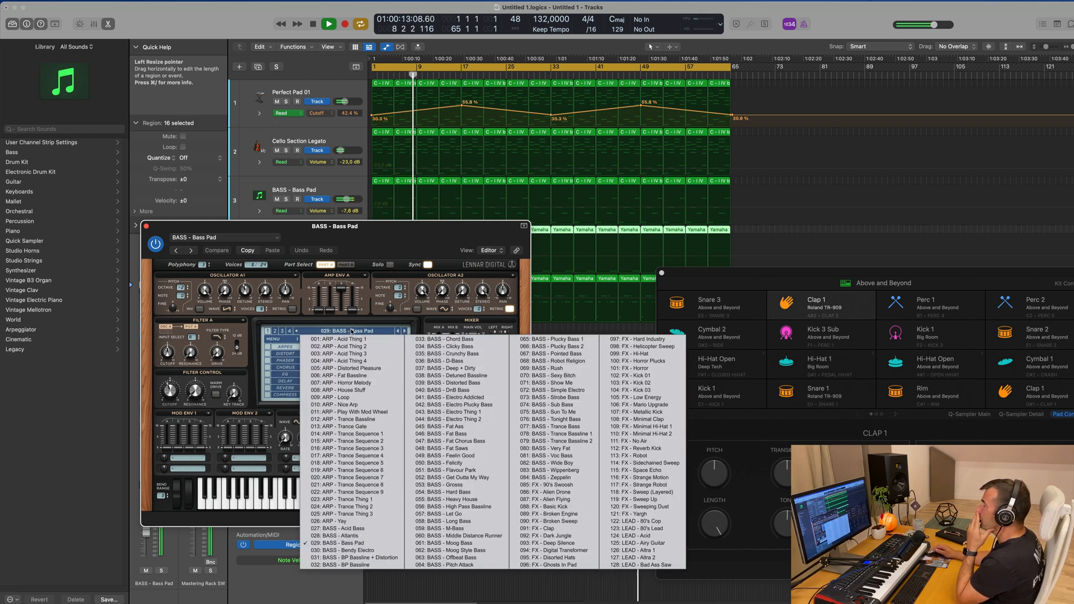
pyautogui.click(463, 513)
pyautogui.moveTo(487, 247); pyautogui.dragTo(748, 238)
# Try the presets FX - 90's Swoosh and FX - Alien Drone with the track volume at -10.2 dB
pyautogui.click(622, 338)
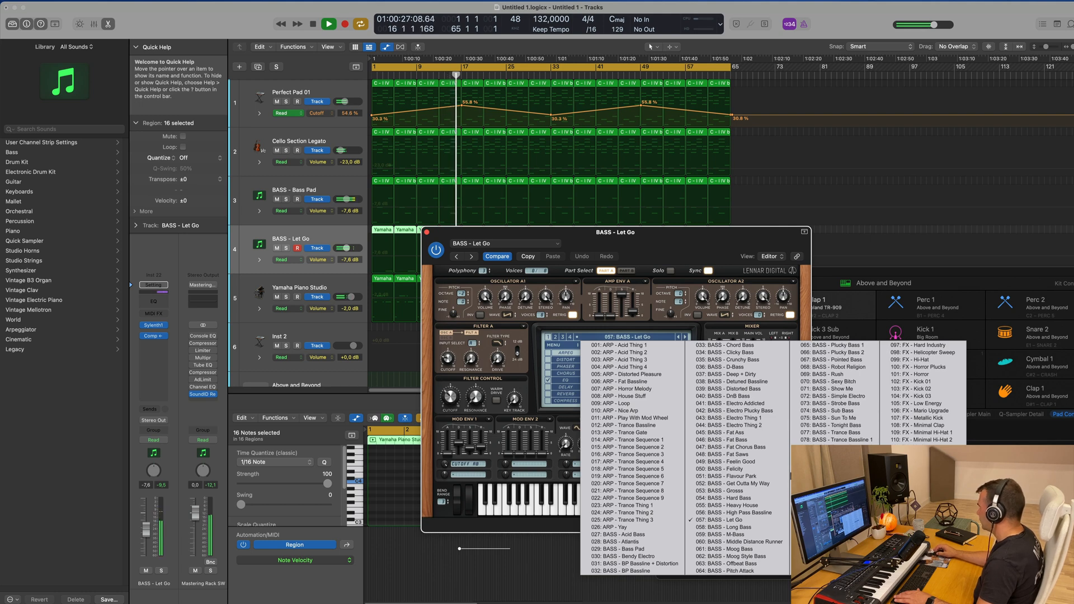
pyautogui.click(835, 490)
pyautogui.moveTo(711, 239); pyautogui.dragTo(841, 210)
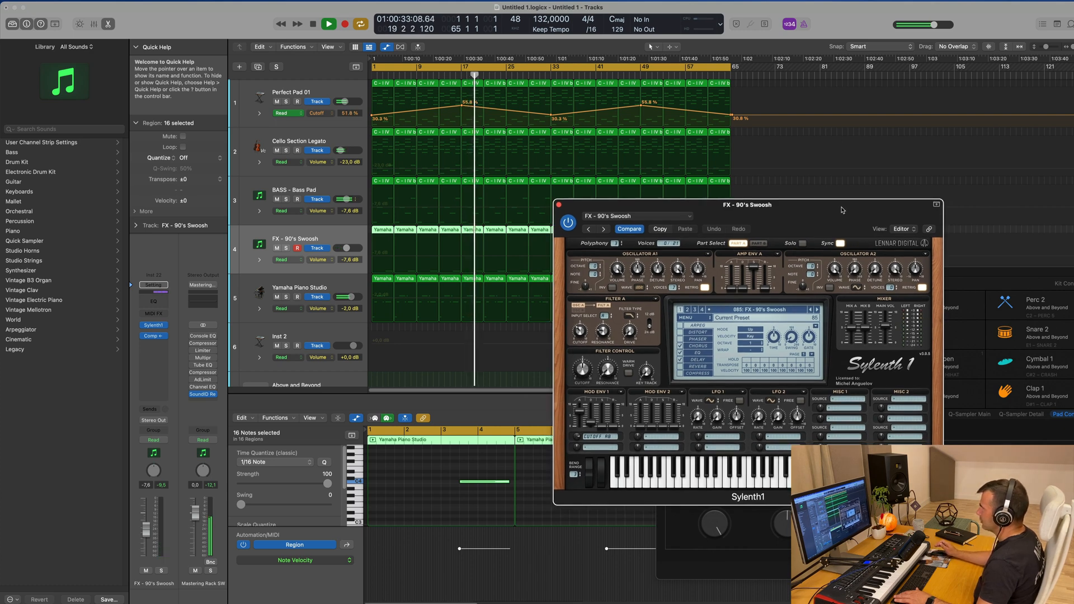
pyautogui.moveTo(844, 211); pyautogui.dragTo(814, 163)
pyautogui.moveTo(146, 529); pyautogui.dragTo(146, 533)
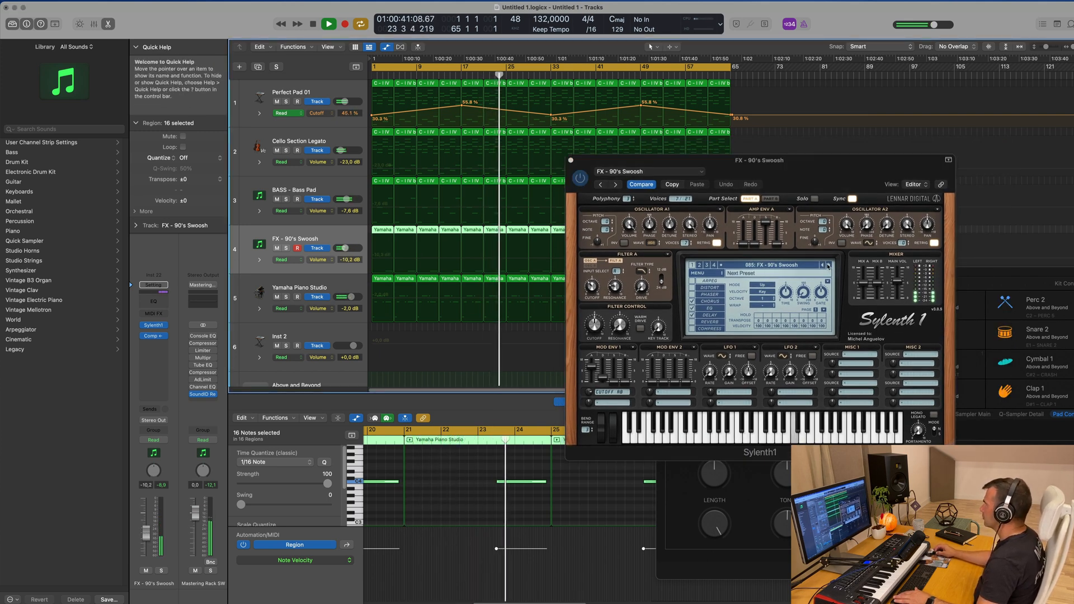
pyautogui.click(828, 265)
pyautogui.click(809, 266)
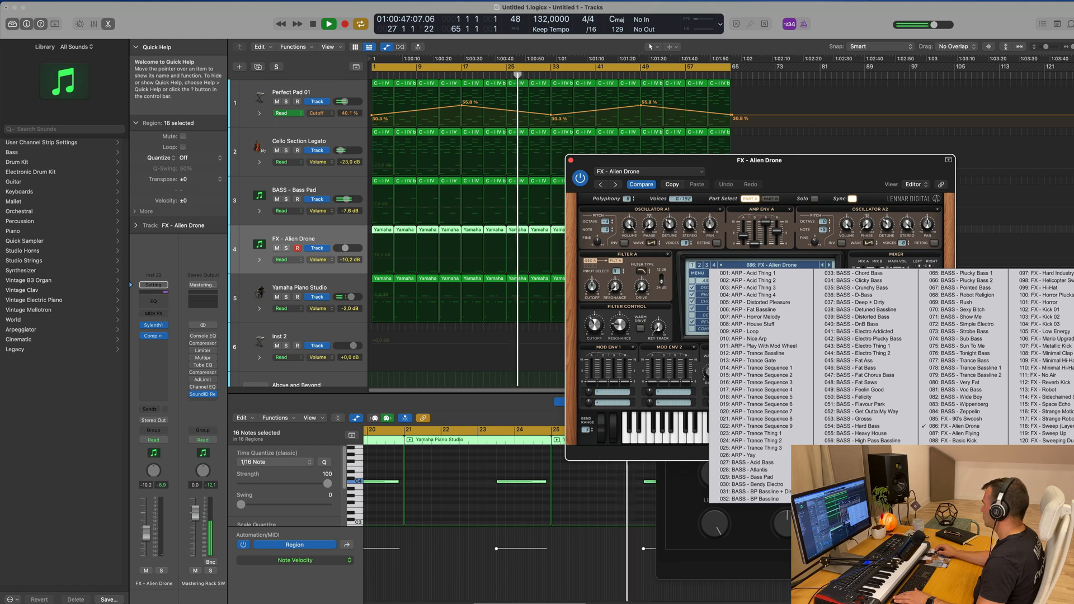
# Switch Sylenth1 to its second sub-bank and load the preset PAD - Anjuna Pad
pyautogui.click(700, 266)
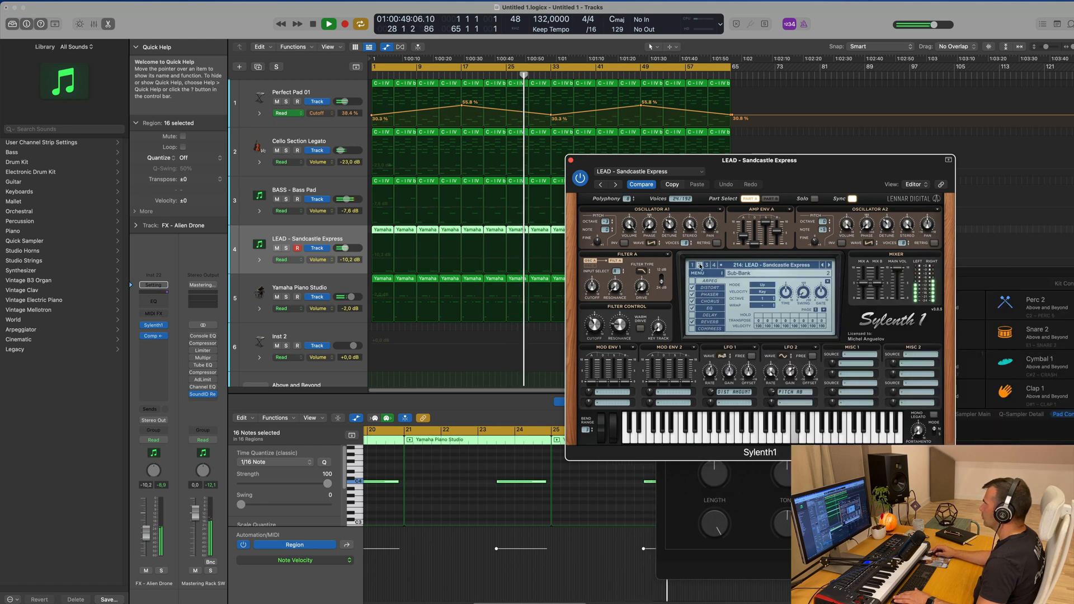
pyautogui.click(801, 268)
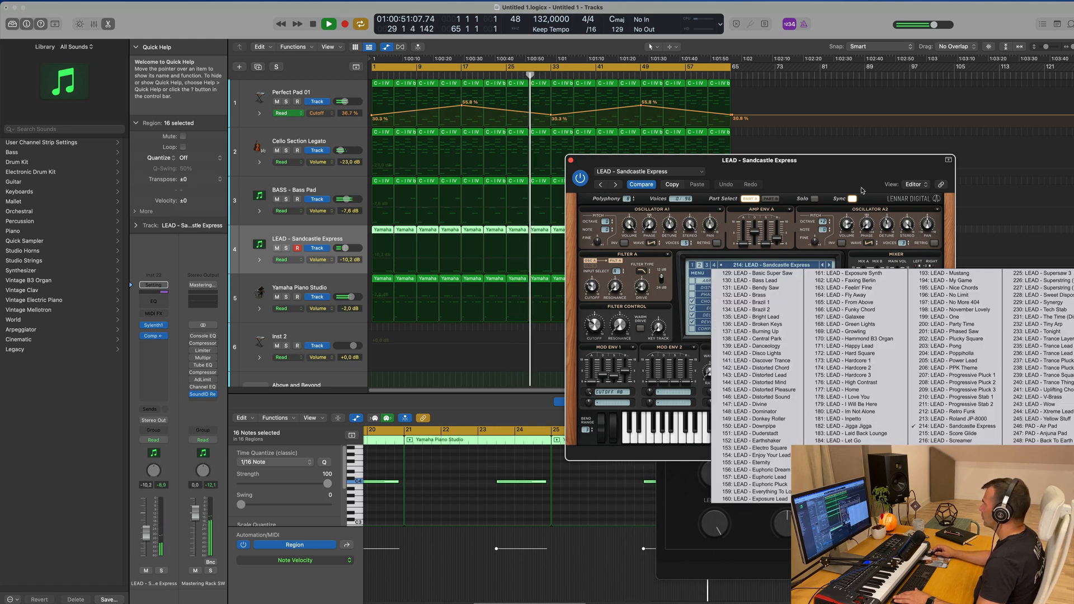
pyautogui.moveTo(856, 160); pyautogui.dragTo(697, 130)
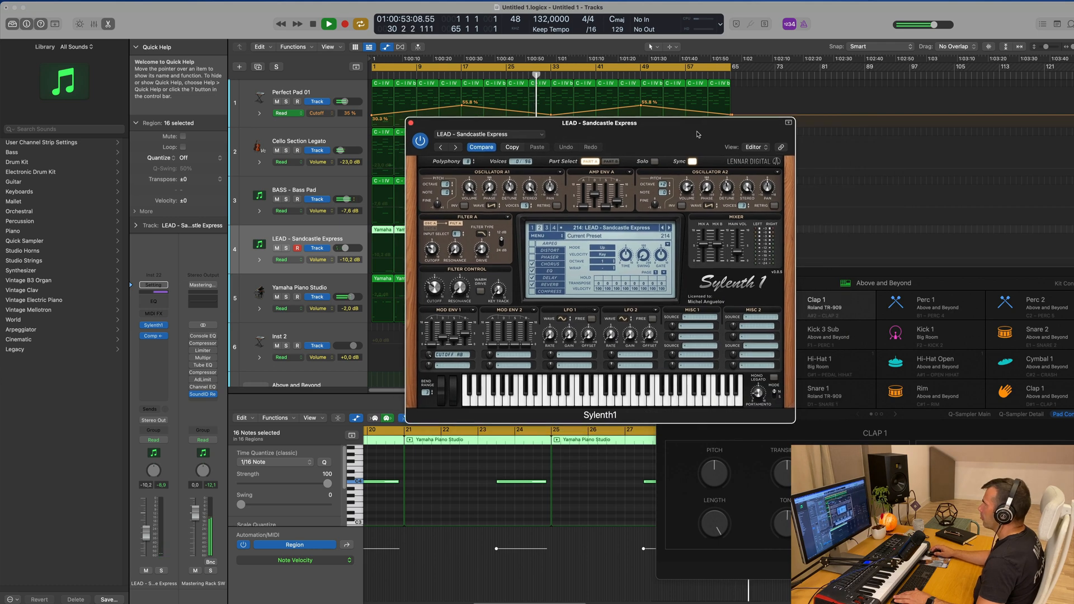
pyautogui.click(631, 228)
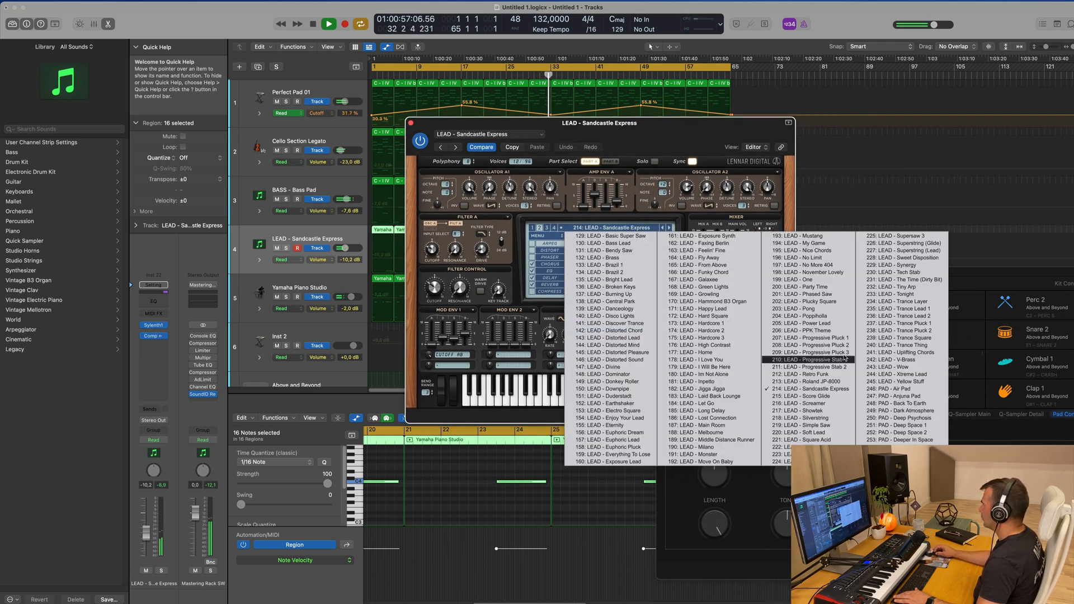
pyautogui.click(903, 395)
pyautogui.moveTo(686, 131); pyautogui.dragTo(876, 137)
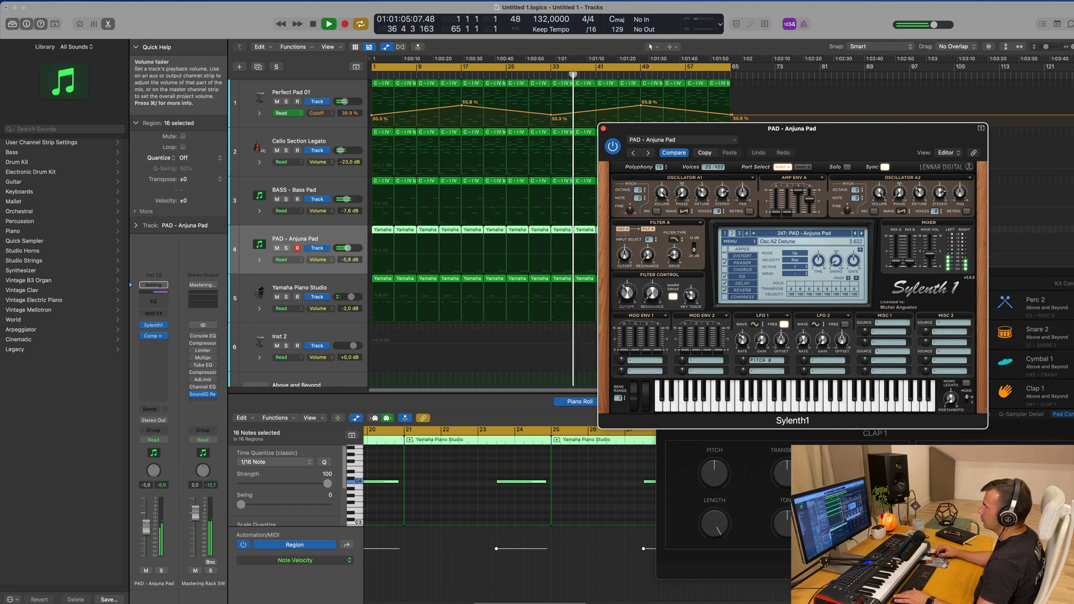
# Set the PAD - Anjuna Pad track volume to -6.8 dB and close its Sylenth1 window
pyautogui.moveTo(851, 143); pyautogui.dragTo(763, 199)
pyautogui.moveTo(146, 524); pyautogui.dragTo(146, 529)
pyautogui.moveTo(718, 195); pyautogui.dragTo(684, 190)
pyautogui.click(480, 180)
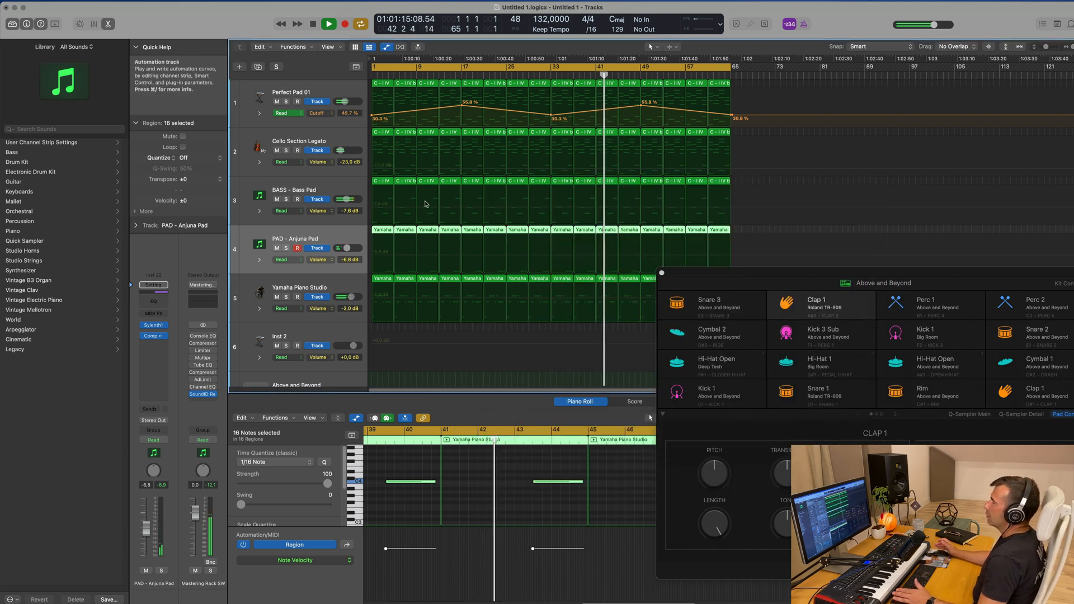
# Reduce the track heights and duplicate the Cello Section Legato track
pyautogui.press('super+Up')
pyautogui.press('super+Up')
pyautogui.press('super+Up')
pyautogui.press('super+Up')
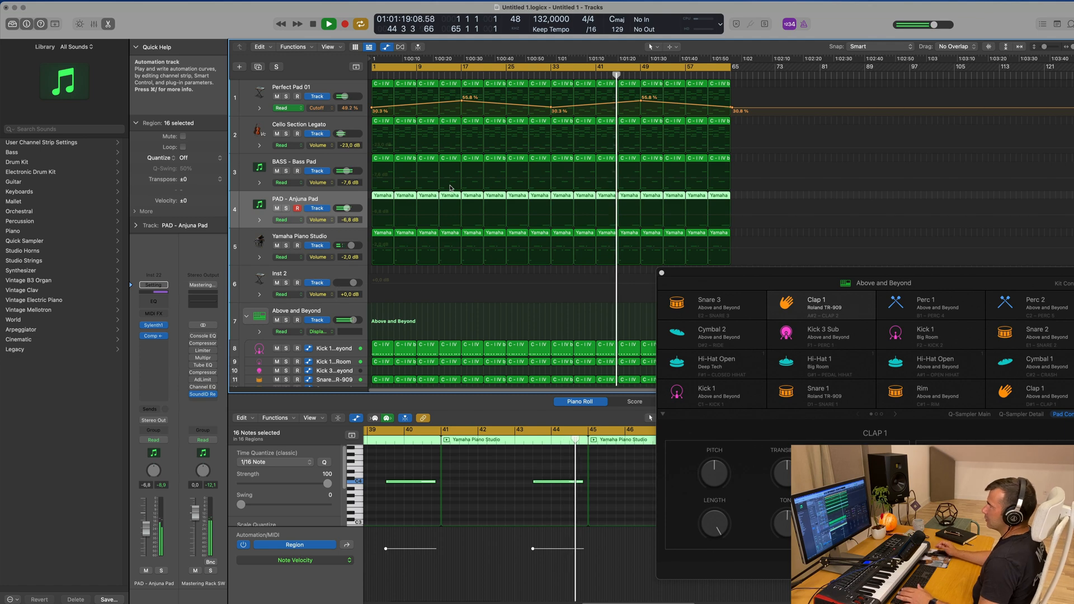
pyautogui.click(294, 152)
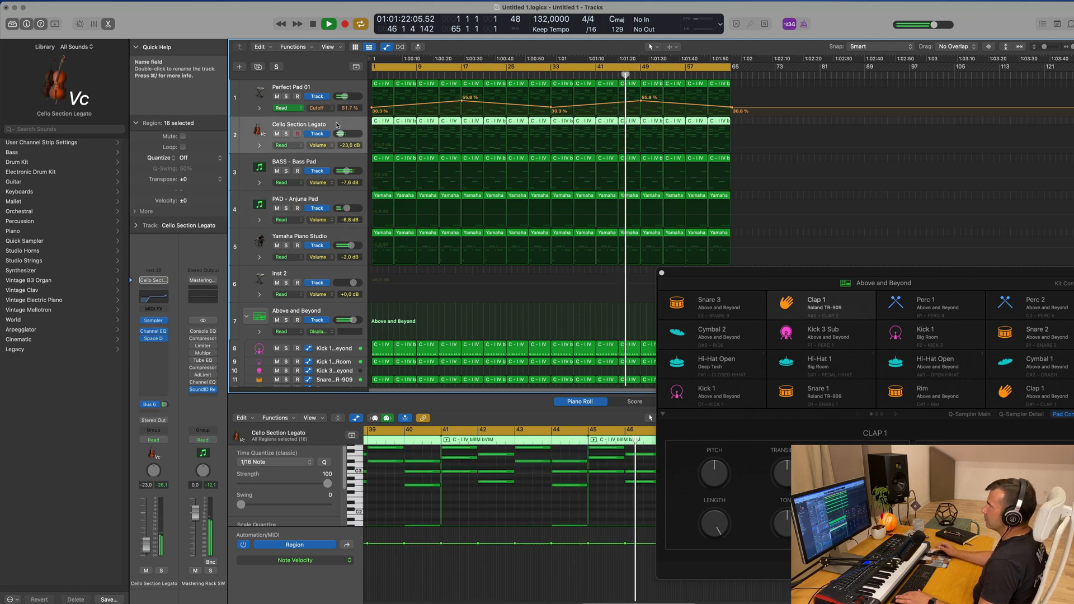
pyautogui.click(257, 68)
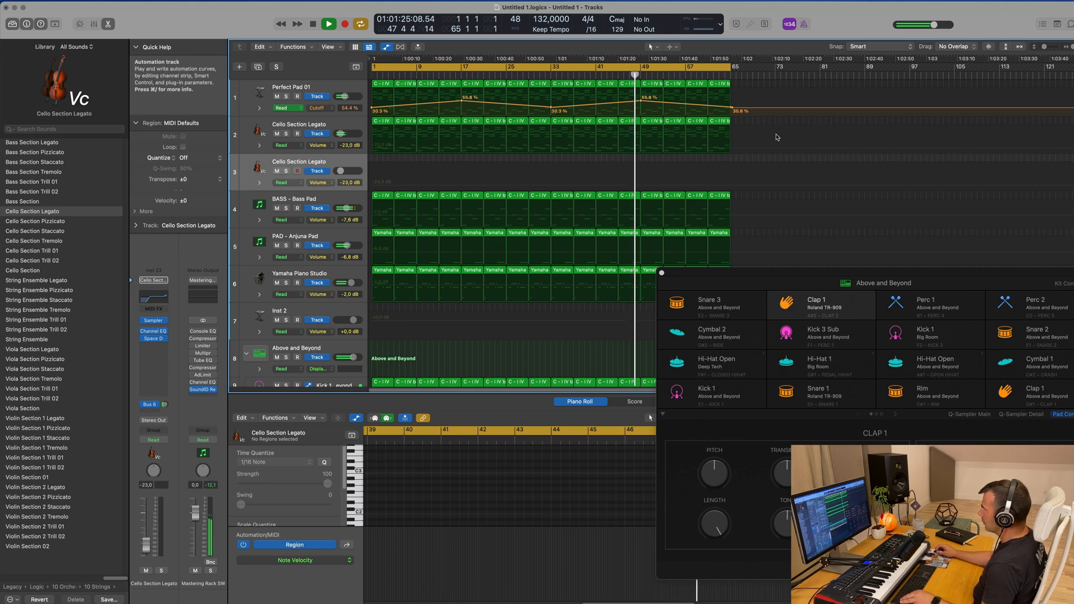
# Copy the first cello region onto the duplicated cello track, repeat it up to bar 65 and select all its regions
pyautogui.moveTo(379, 118); pyautogui.dragTo(374, 162)
pyautogui.press('super+r')
pyautogui.press('super+r')
pyautogui.press('super+r')
pyautogui.press('super+r')
pyautogui.press('super+r')
pyautogui.press('super+r')
pyautogui.press('super+r')
pyautogui.press('super+r')
pyautogui.press('super+r')
pyautogui.press('super+r')
pyautogui.press('super+r')
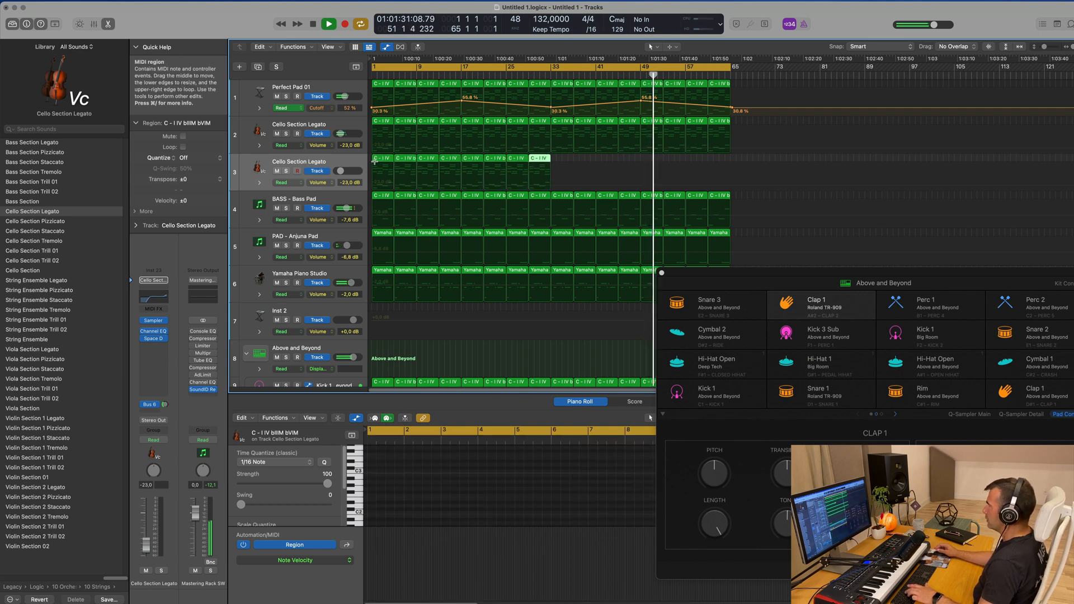
pyautogui.press('super+r')
pyautogui.press('super+r')
pyautogui.press('super+r')
pyautogui.press('super+r')
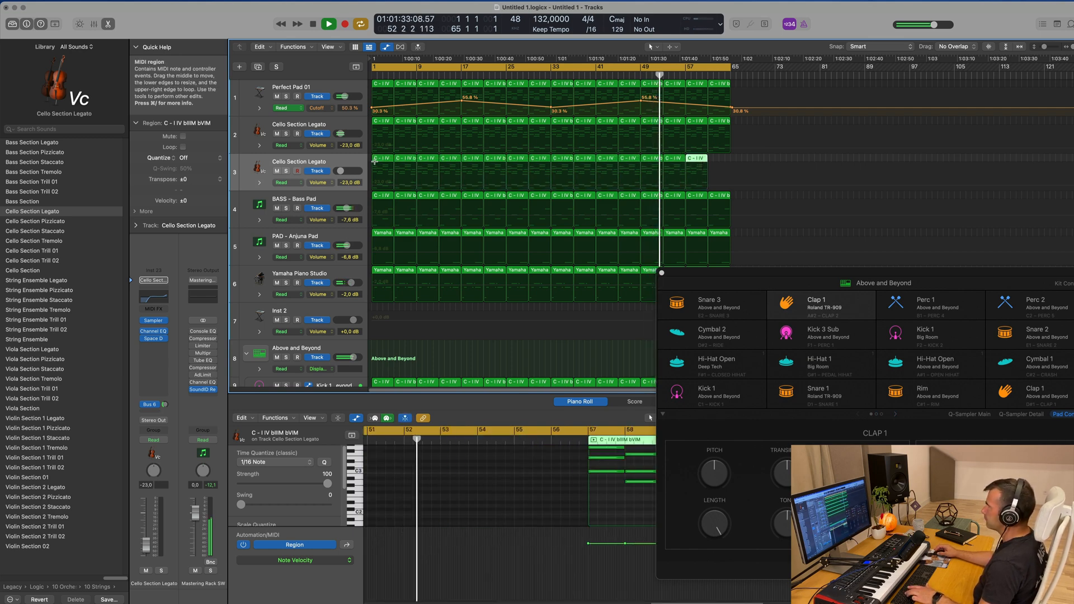
pyautogui.click(330, 162)
# Replace the Sampler instrument on the duplicated cello track with LennarDigital's Sylenth1
pyautogui.click(165, 320)
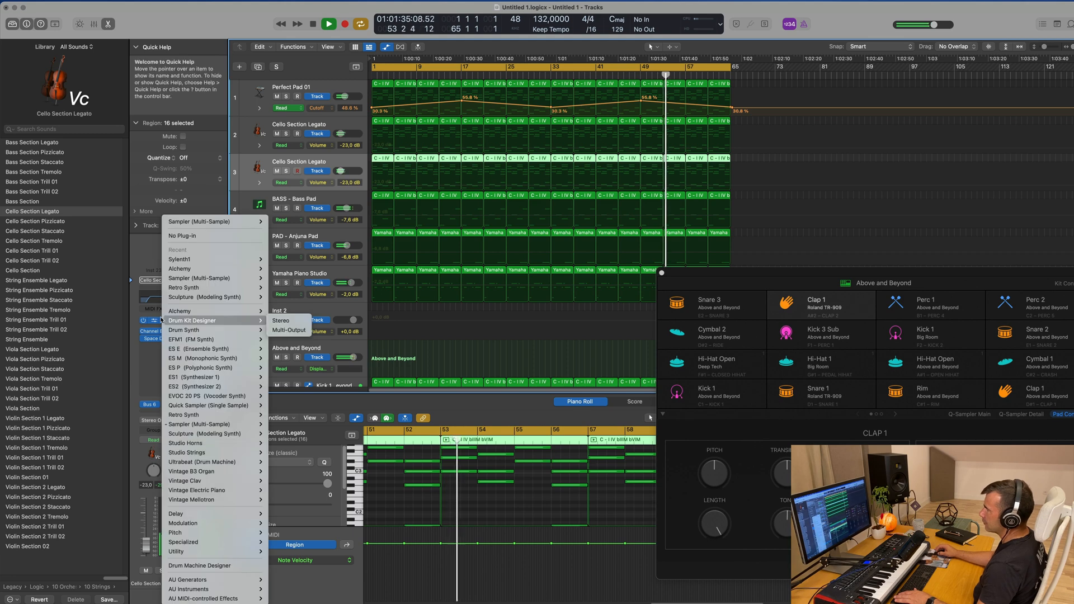
pyautogui.moveTo(203, 592)
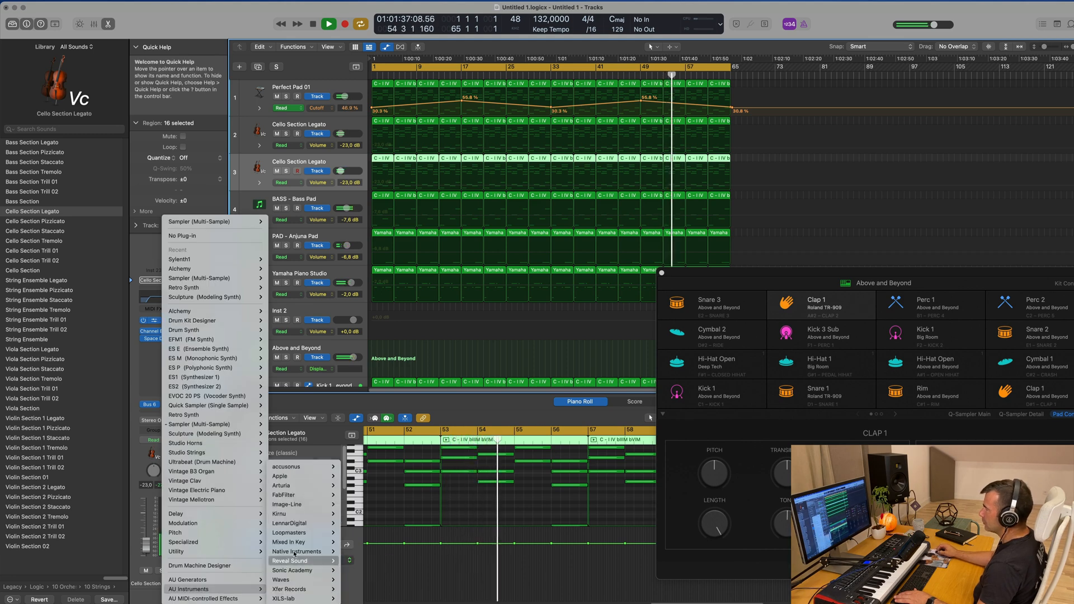
pyautogui.moveTo(307, 527)
pyautogui.click(348, 523)
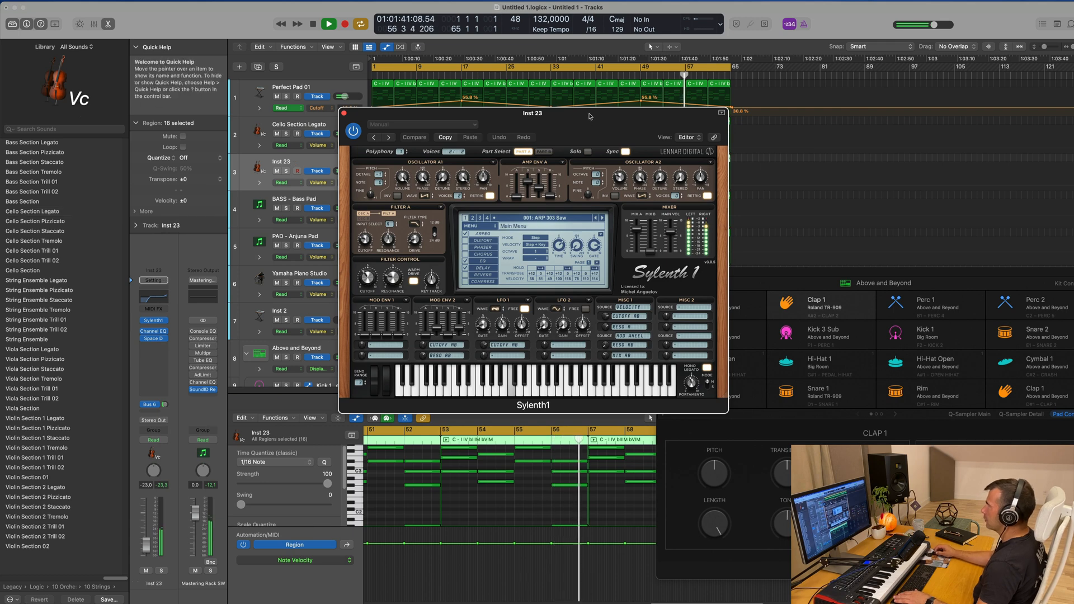
# Raise the duplicated Sylenth1 track's volume to -13.2 dB during playback with the ARP 303 Saw preset
pyautogui.moveTo(588, 115); pyautogui.dragTo(692, 201)
pyautogui.press('space')
pyautogui.press('space')
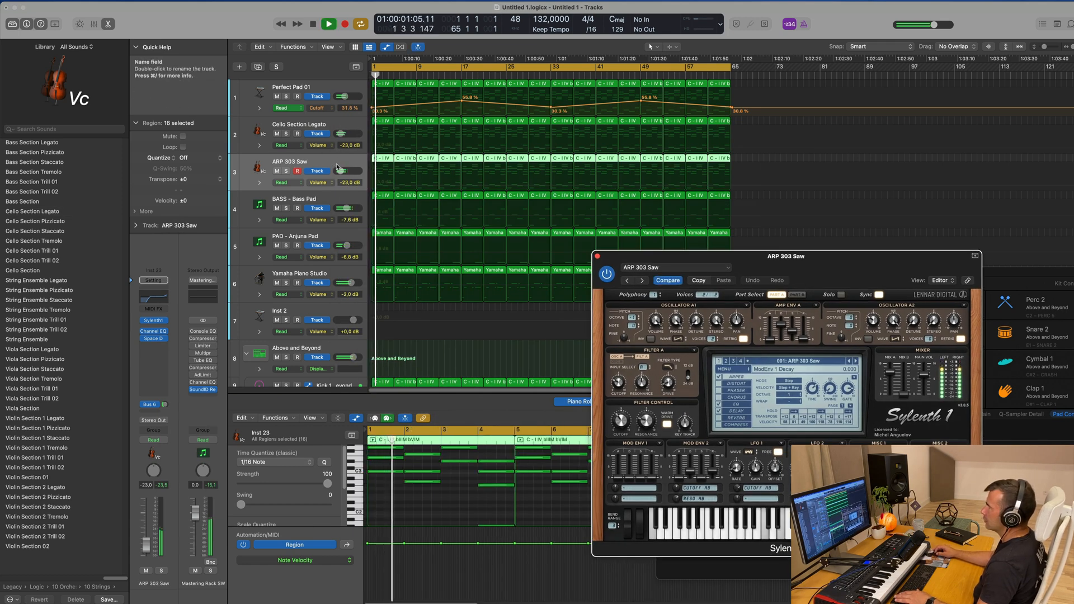
pyautogui.moveTo(340, 171); pyautogui.dragTo(343, 171)
pyautogui.press('Return')
pyautogui.press('space')
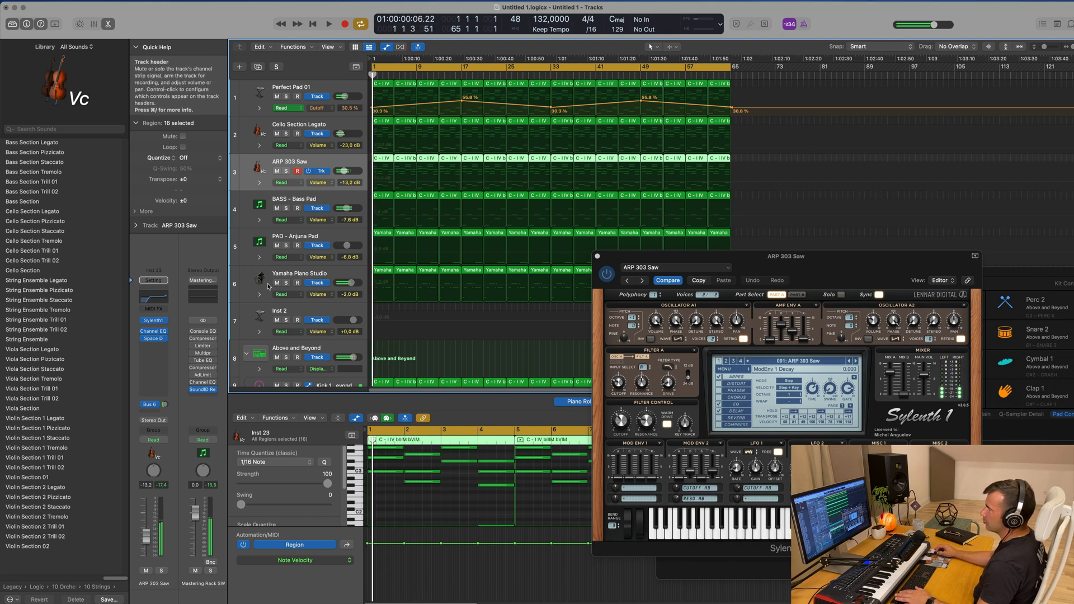
# Load the ARP 303 Pulse preset in Sylenth1 during playback and audition the following presets up to ARP ClassicVA
pyautogui.press('space')
pyautogui.moveTo(720, 251); pyautogui.dragTo(473, 215)
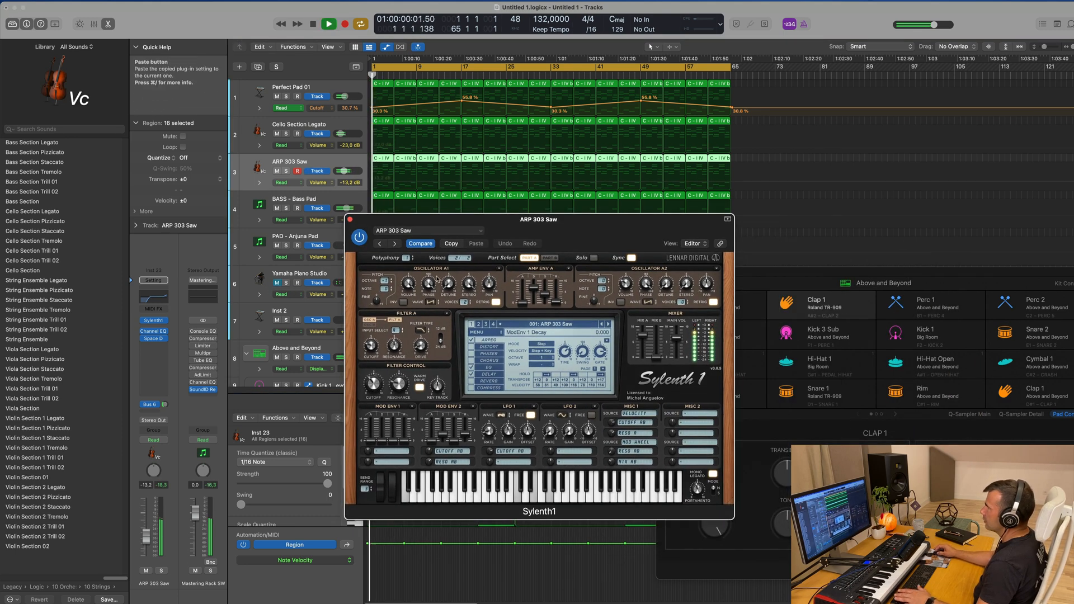
pyautogui.click(524, 326)
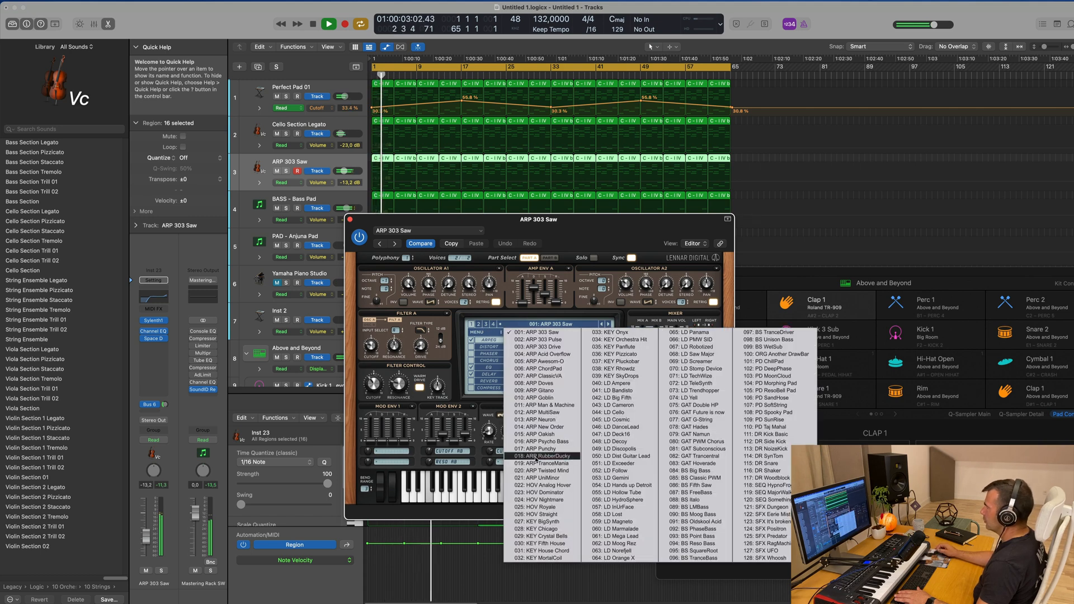
pyautogui.click(557, 340)
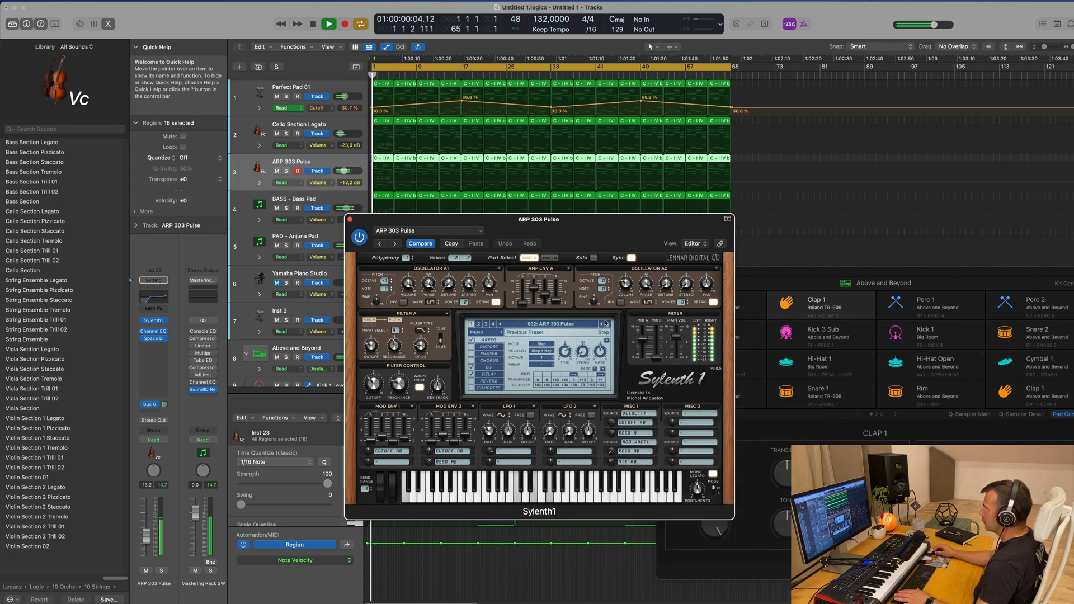
pyautogui.click(608, 324)
pyautogui.click(608, 325)
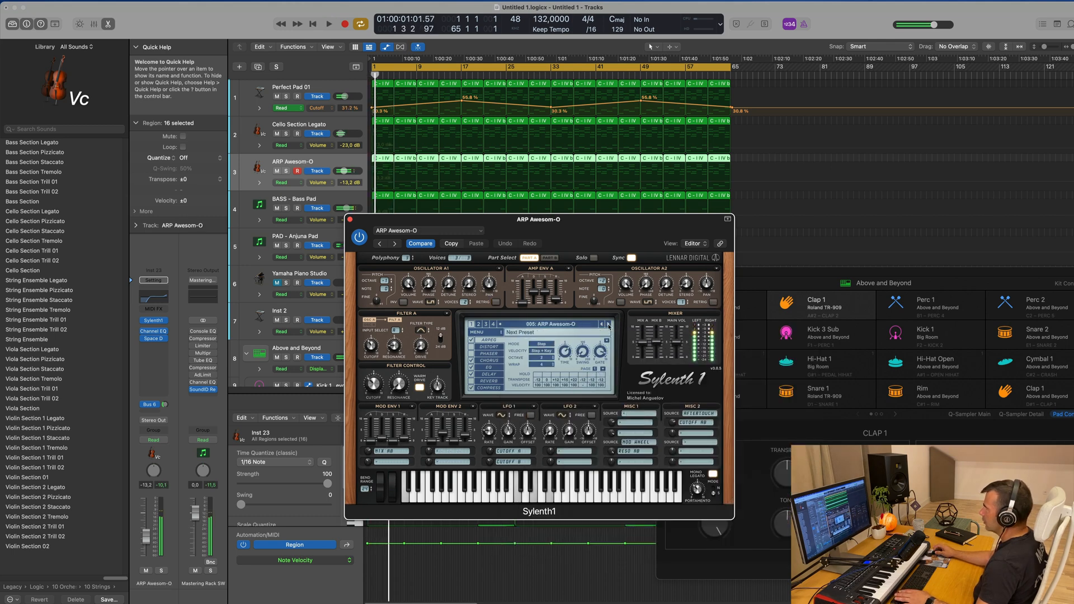
pyautogui.click(609, 324)
pyautogui.click(608, 324)
pyautogui.press('space')
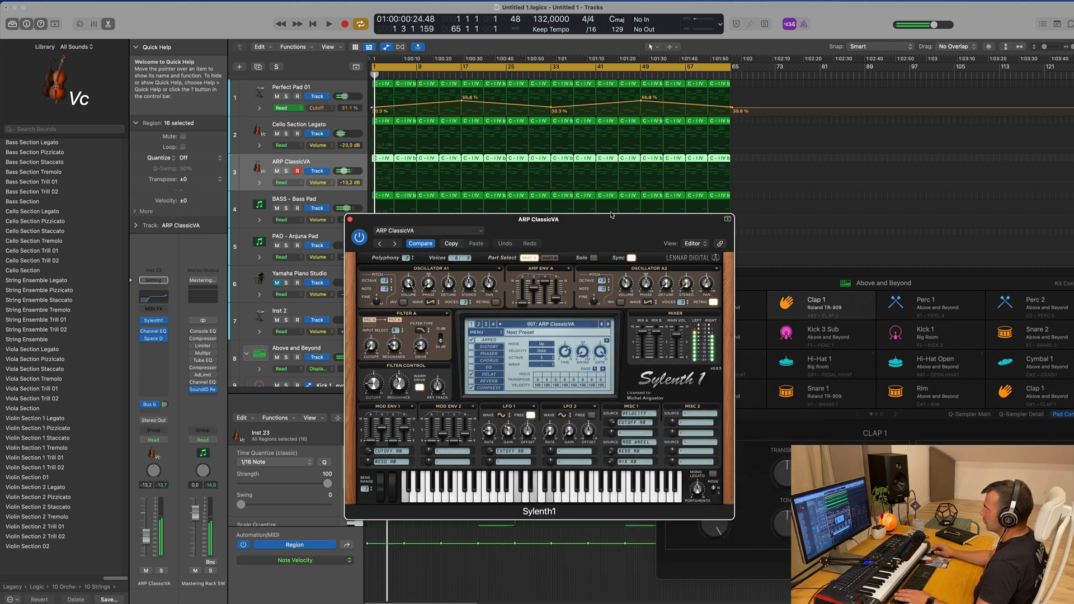
# Audition the next Sylenth1 arpeggio presets from ARP Doves through ARP Oakish over the playing track
pyautogui.moveTo(630, 218); pyautogui.dragTo(726, 212)
pyautogui.click(704, 318)
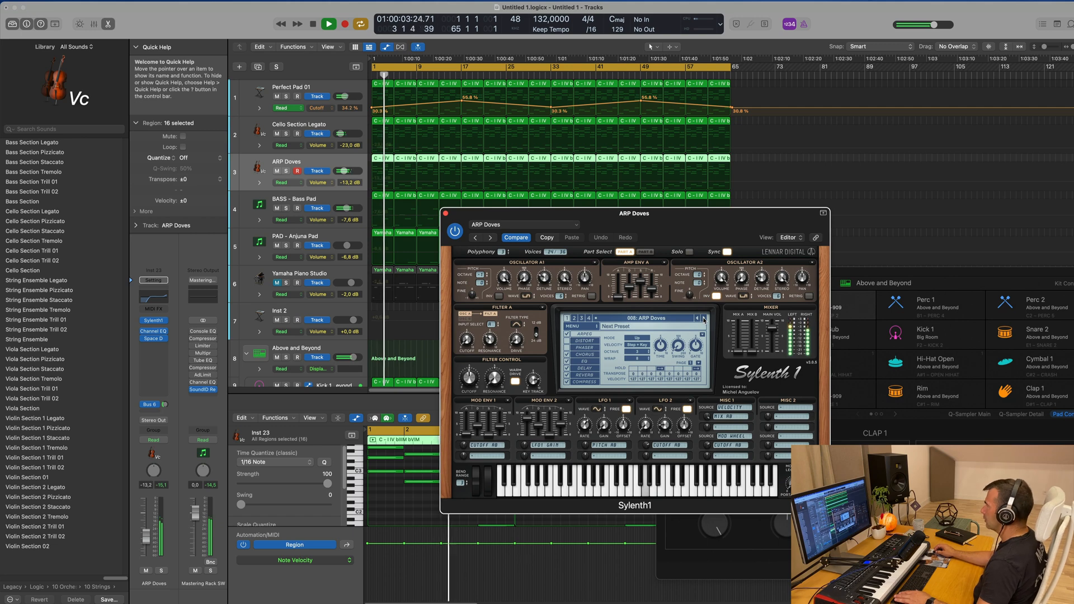
pyautogui.click(704, 319)
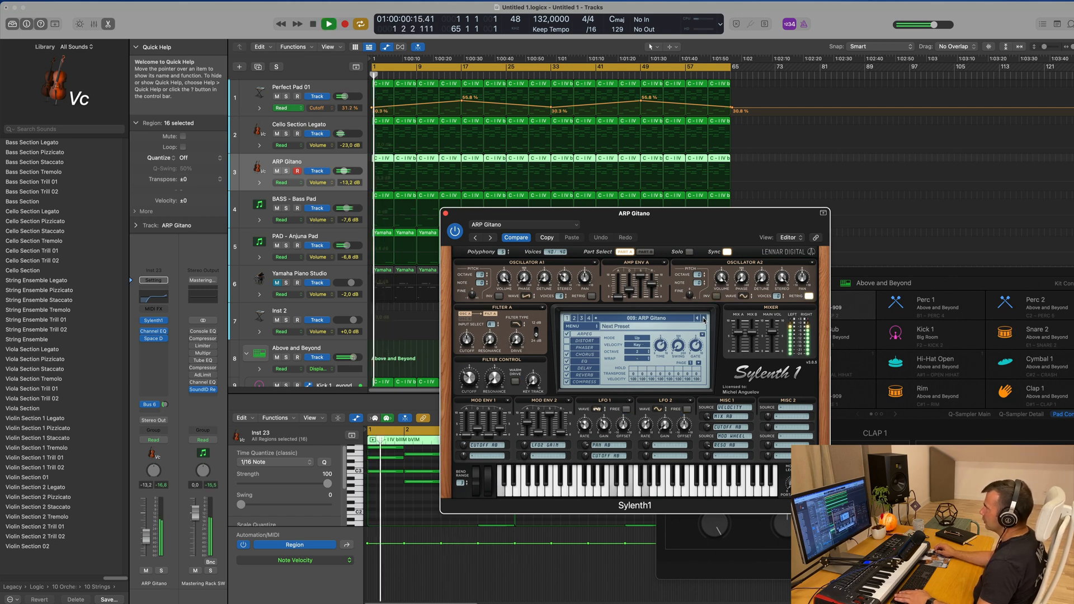
pyautogui.click(703, 319)
pyautogui.click(703, 319)
pyautogui.click(703, 319)
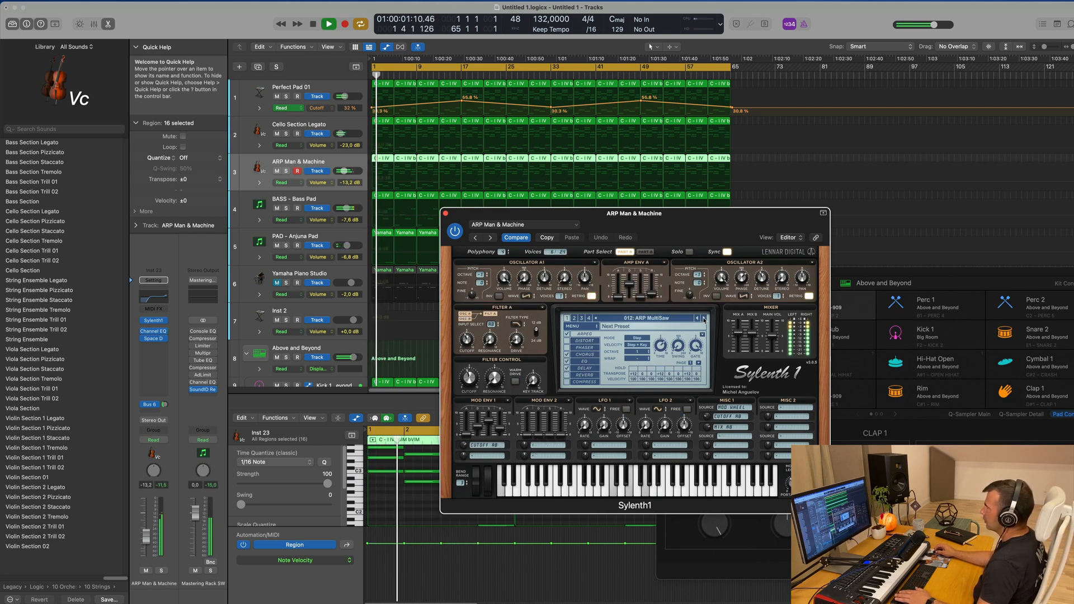
pyautogui.click(704, 319)
pyautogui.click(704, 319)
pyautogui.click(703, 319)
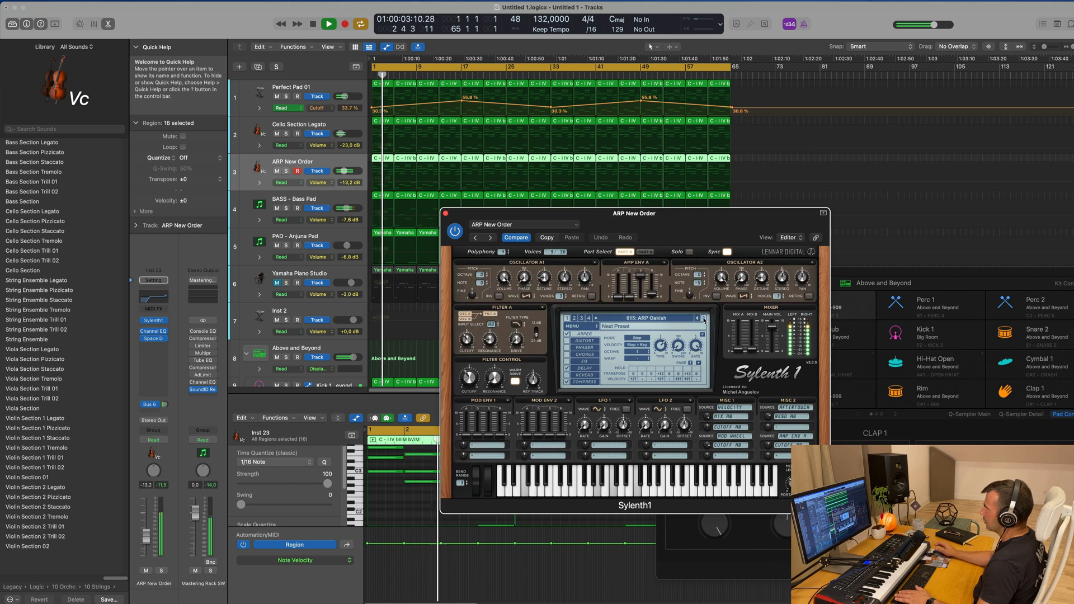
# Continue auditioning Sylenth1 presets from ARP Psycho Bass through HOV Royale
pyautogui.click(703, 318)
pyautogui.click(704, 319)
pyautogui.click(704, 319)
pyautogui.click(703, 319)
pyautogui.click(704, 318)
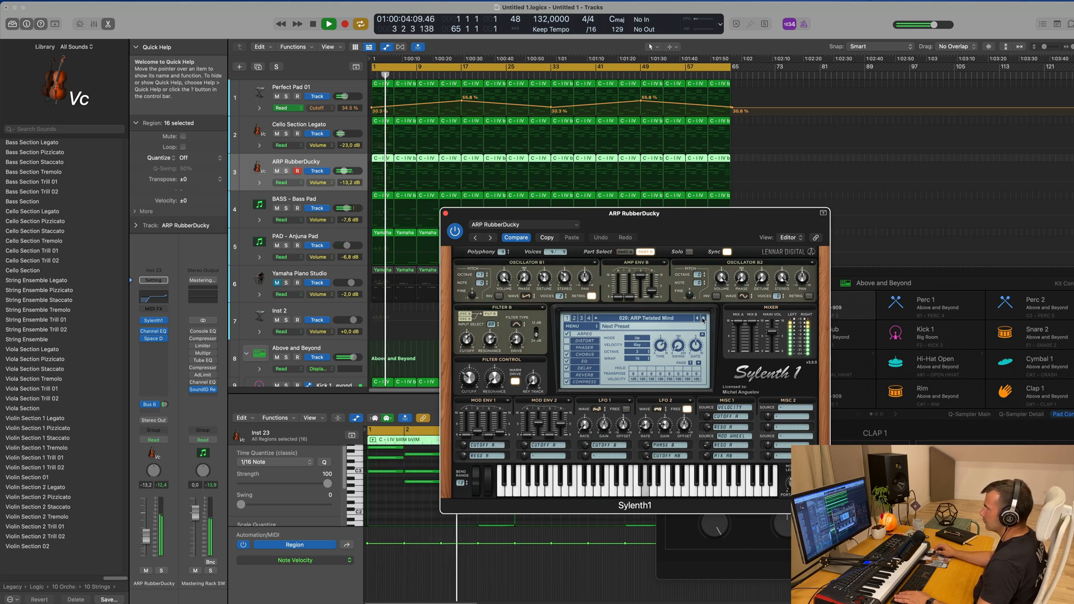
pyautogui.click(703, 319)
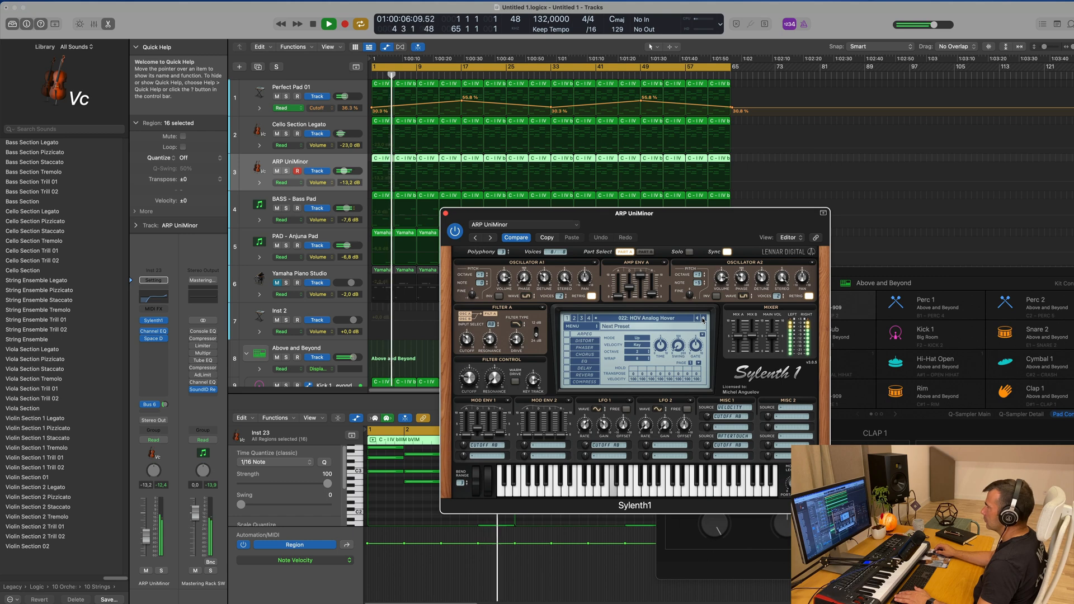
pyautogui.click(703, 318)
pyautogui.click(703, 319)
pyautogui.click(703, 319)
pyautogui.click(704, 319)
# Switch Sylenth1 to preset bank 4 and load the ARP Vocode preset
pyautogui.click(685, 317)
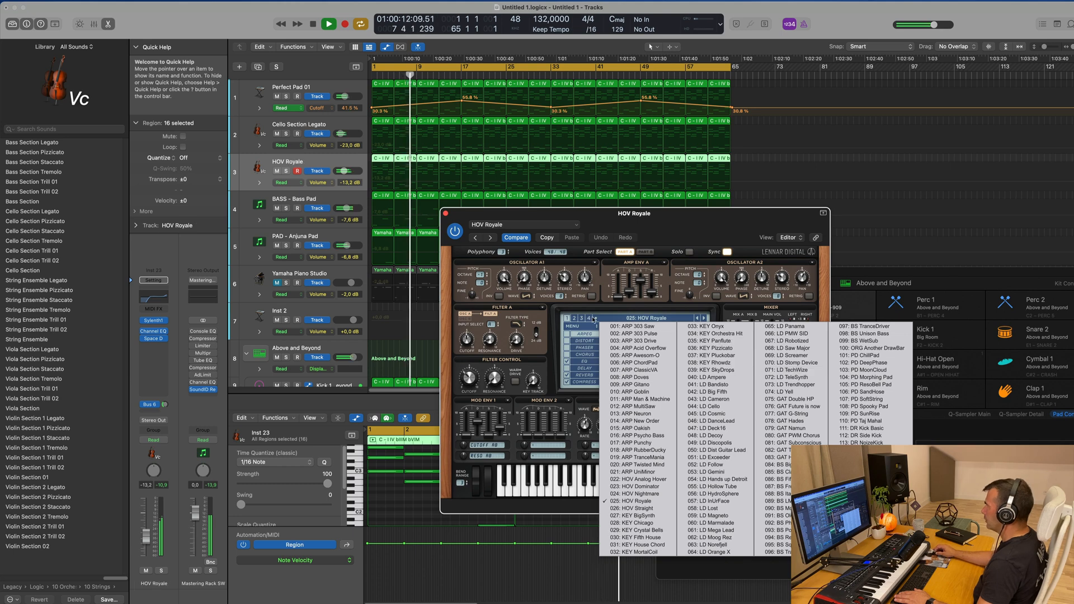
pyautogui.click(588, 318)
pyautogui.click(629, 319)
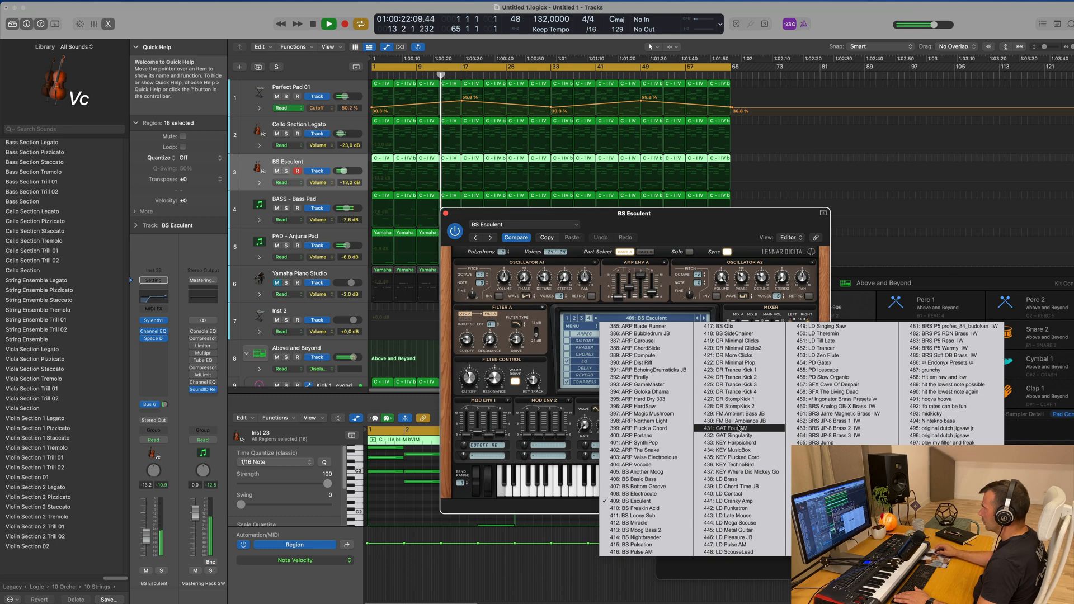
pyautogui.click(643, 464)
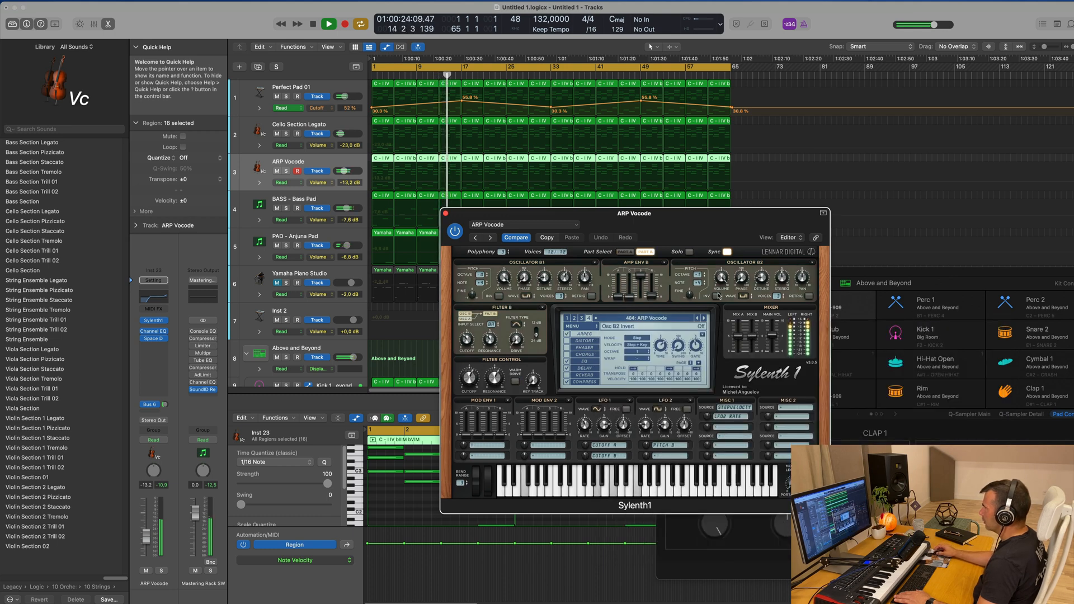
# Audition the preceding bank 4 presets from ARP Valse Electronique back to ARP Northern Light
pyautogui.click(696, 320)
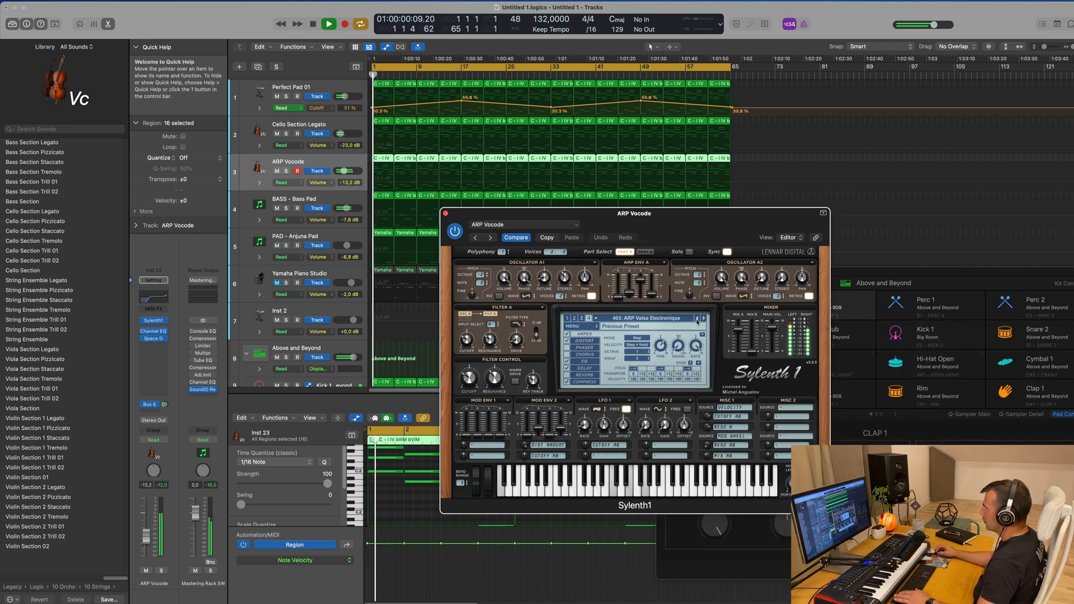
pyautogui.click(696, 320)
pyautogui.click(697, 319)
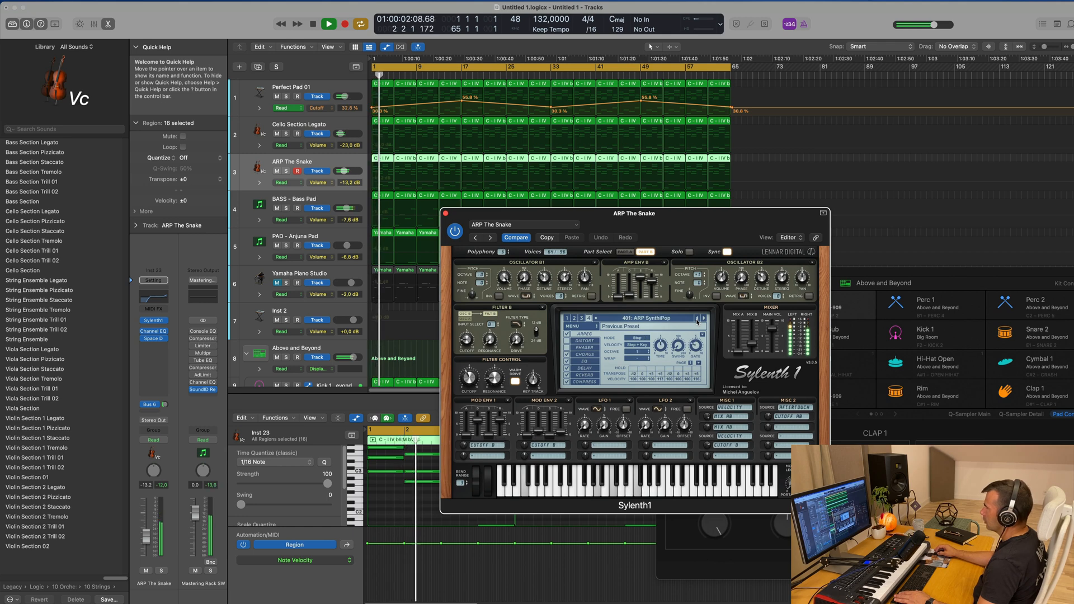
pyautogui.moveTo(706, 211); pyautogui.dragTo(810, 135)
pyautogui.click(802, 242)
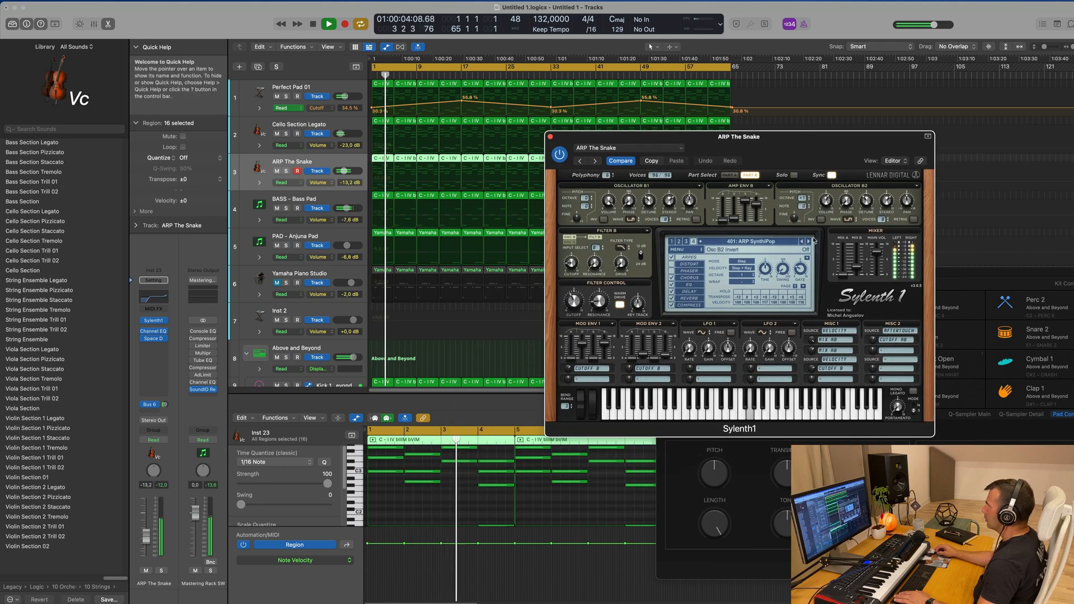
pyautogui.click(803, 242)
pyautogui.press('space')
pyautogui.click(802, 242)
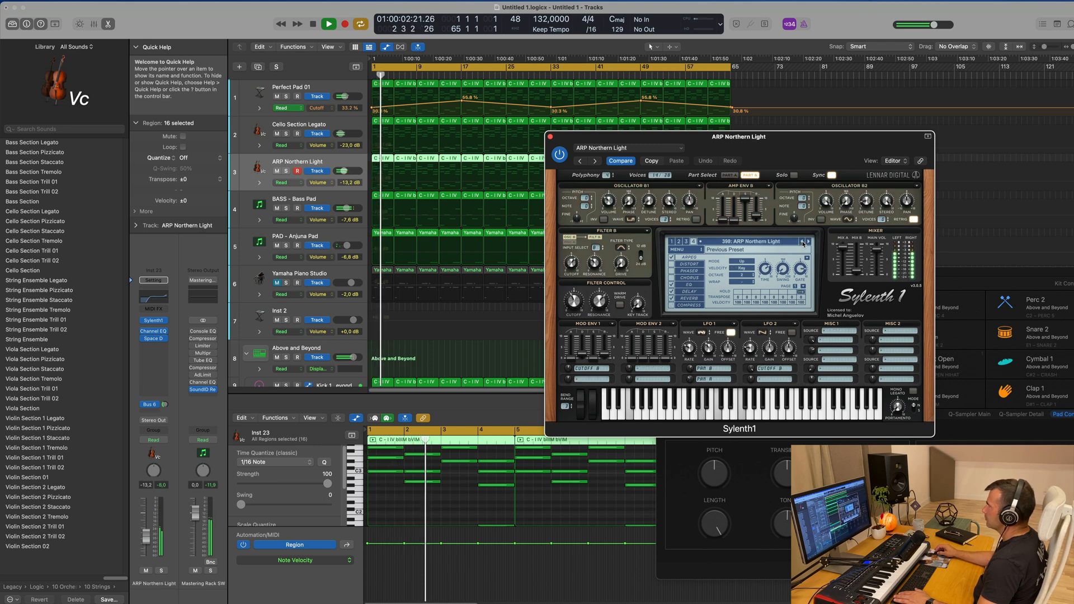
# Restart from the beginning and raise the ARP Northern Light track's volume to -8.4 dB
pyautogui.moveTo(875, 139); pyautogui.dragTo(798, 159)
pyautogui.press('Return')
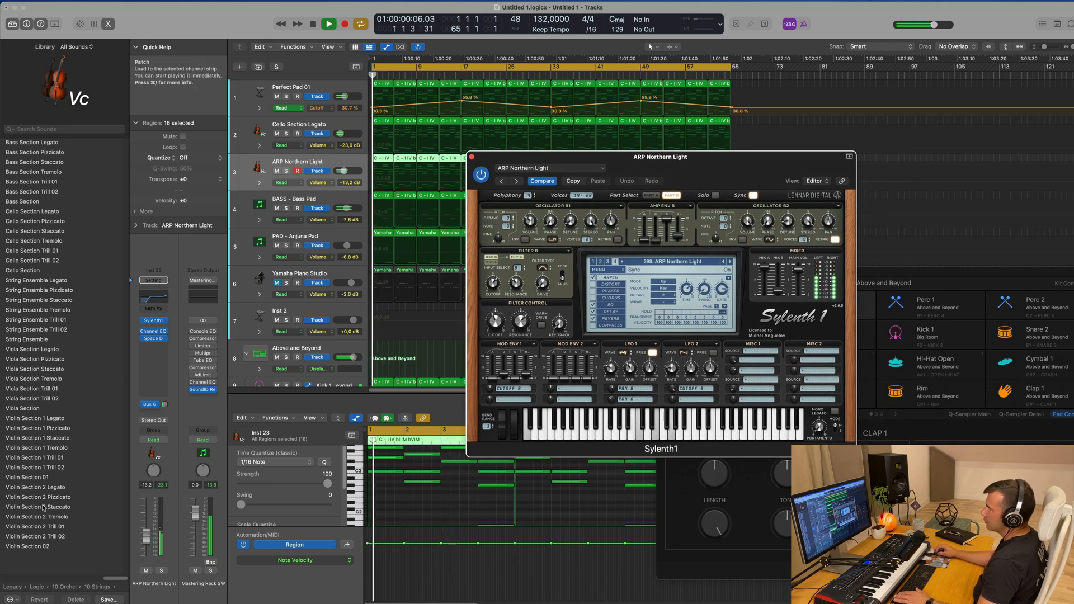
pyautogui.moveTo(347, 171); pyautogui.dragTo(345, 171)
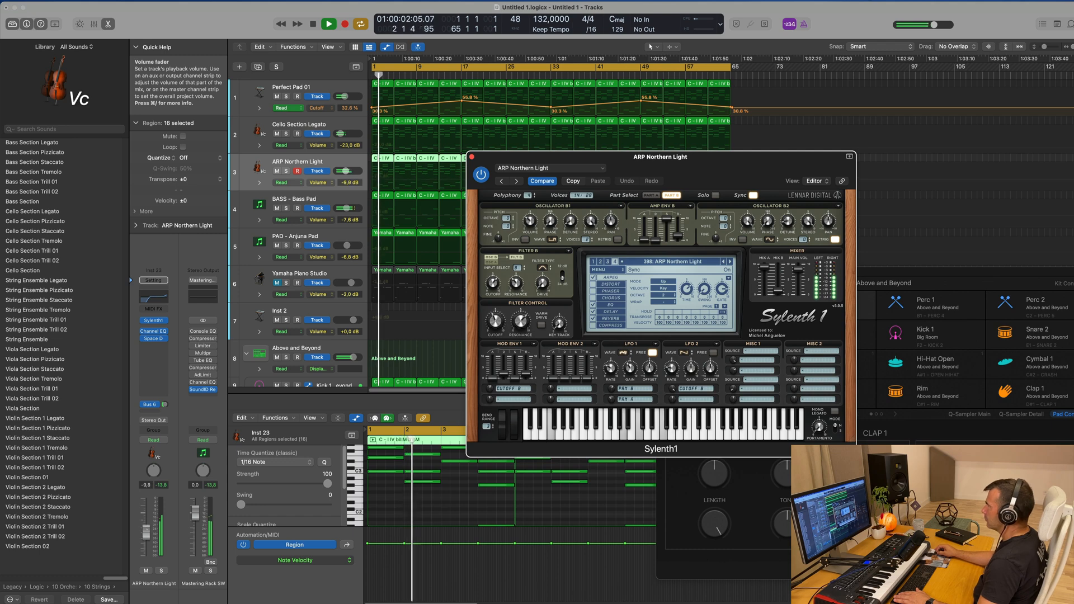
# Audition the Sylenth1 presets from ARP Magic Mushroom back to ARP Firefly over the playing track
pyautogui.click(723, 261)
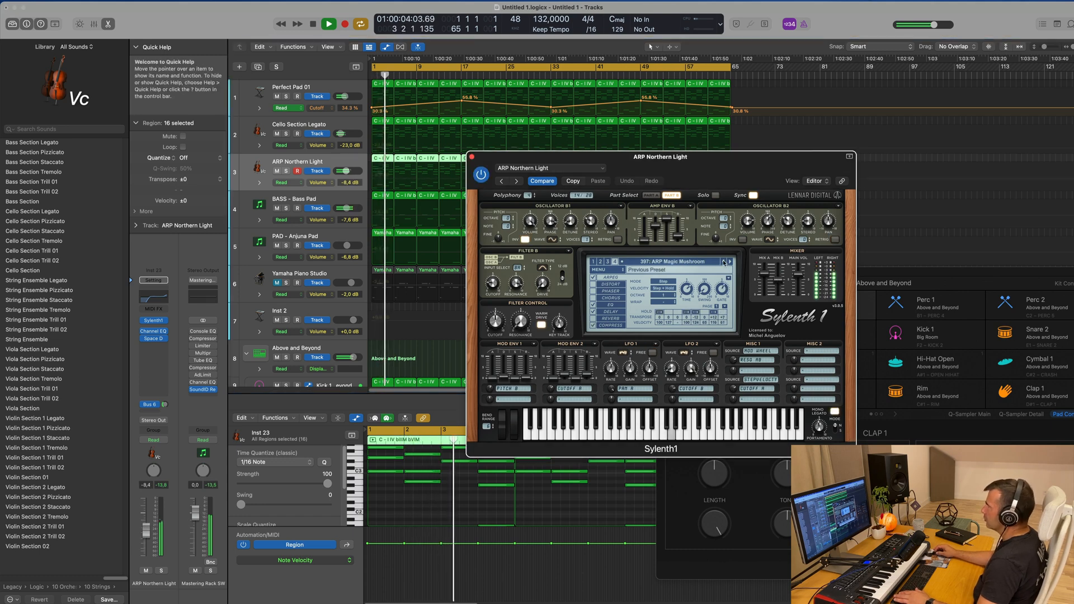
pyautogui.press('space')
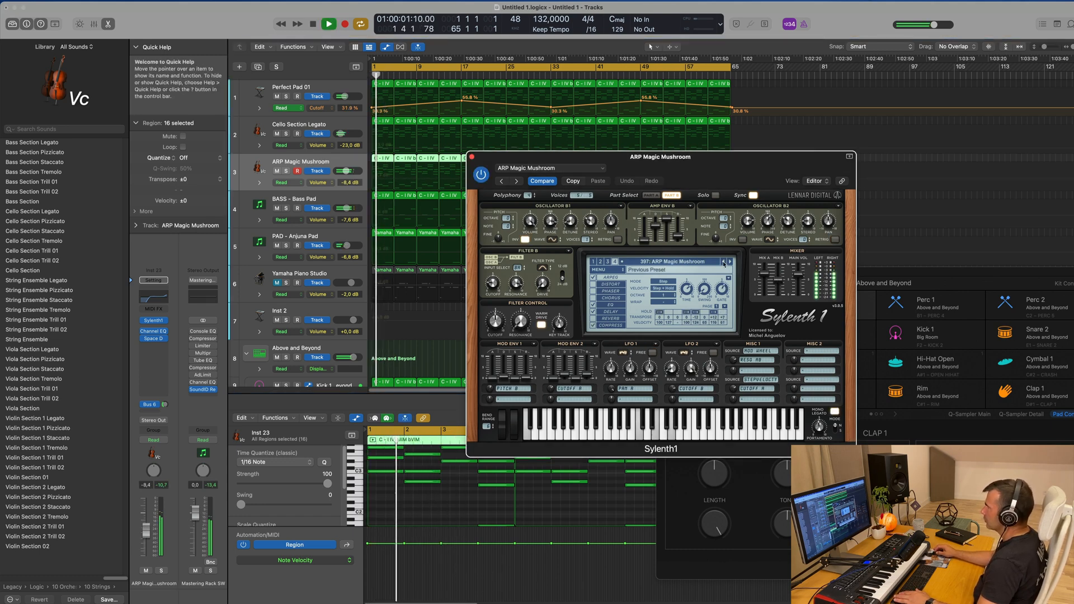
pyautogui.click(723, 261)
pyautogui.click(723, 261)
pyautogui.click(723, 261)
pyautogui.click(723, 261)
pyautogui.click(723, 261)
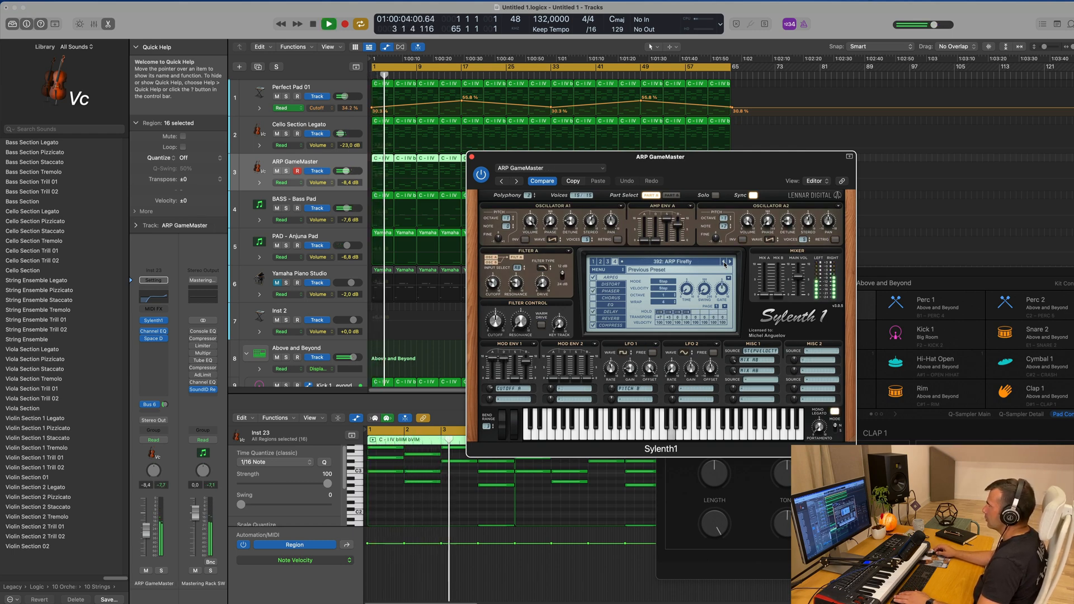
# Audition the remaining bank 4 arpeggios from ARP EchoingDrumsticks JB back past ARP Blade Runner to SFX Rrright
pyautogui.click(723, 261)
pyautogui.click(723, 261)
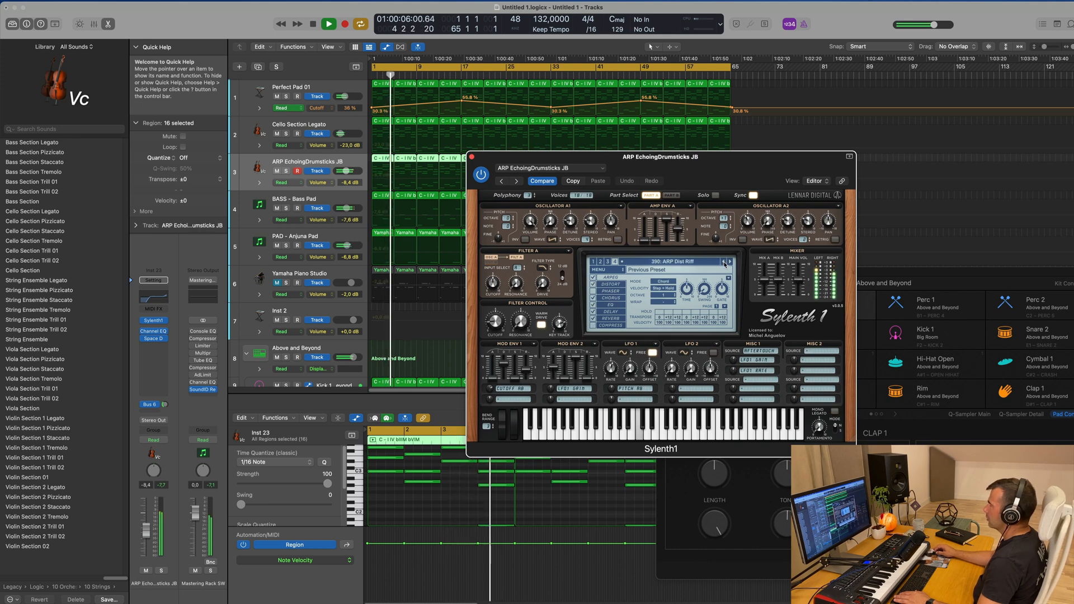
pyautogui.click(723, 261)
pyautogui.click(723, 261)
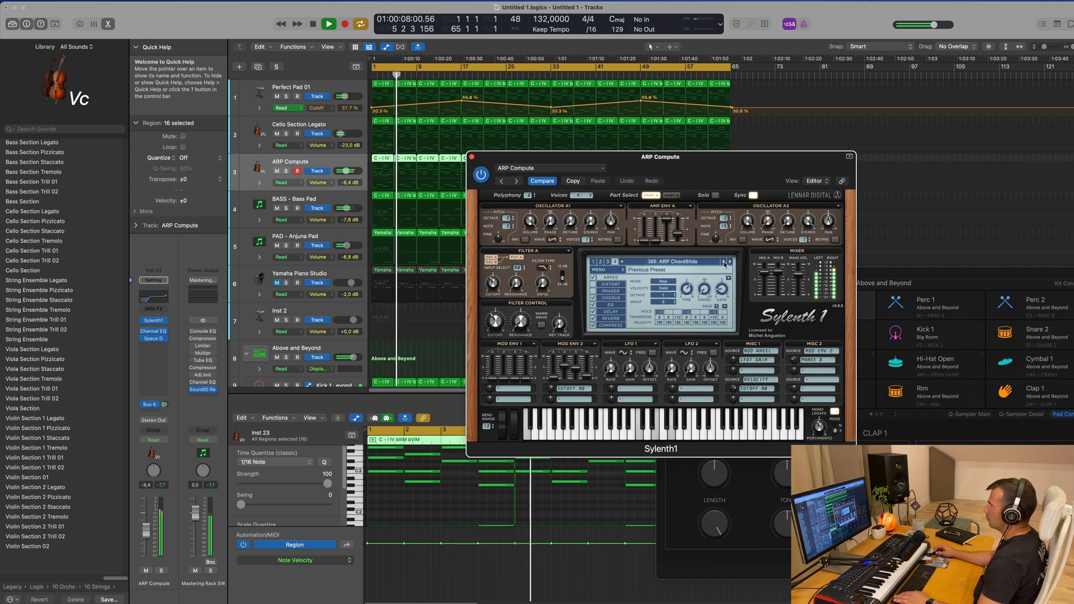
pyautogui.click(723, 262)
pyautogui.click(724, 261)
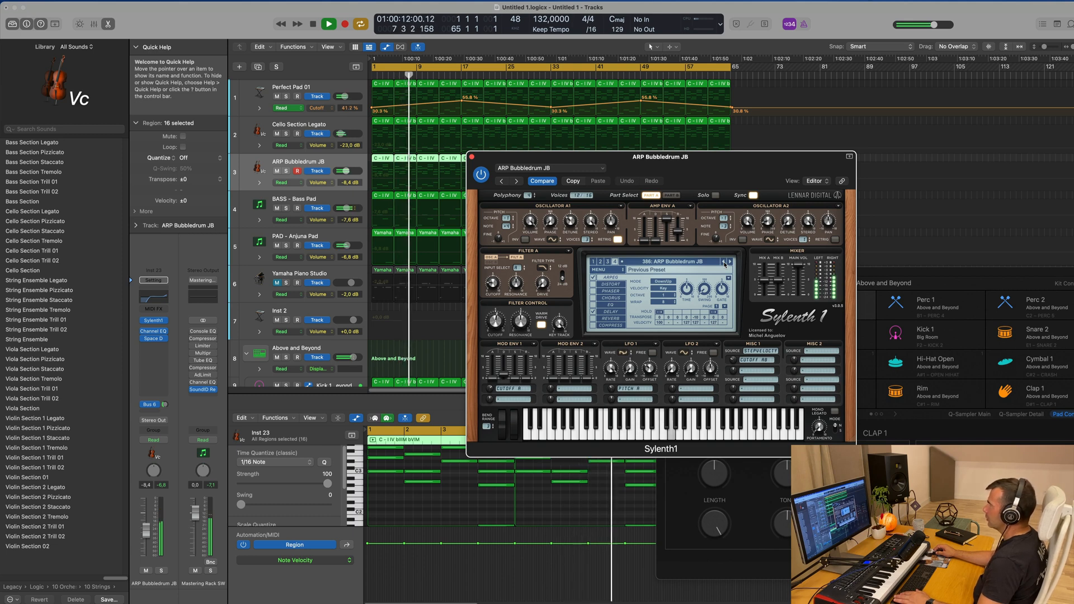
pyautogui.click(723, 262)
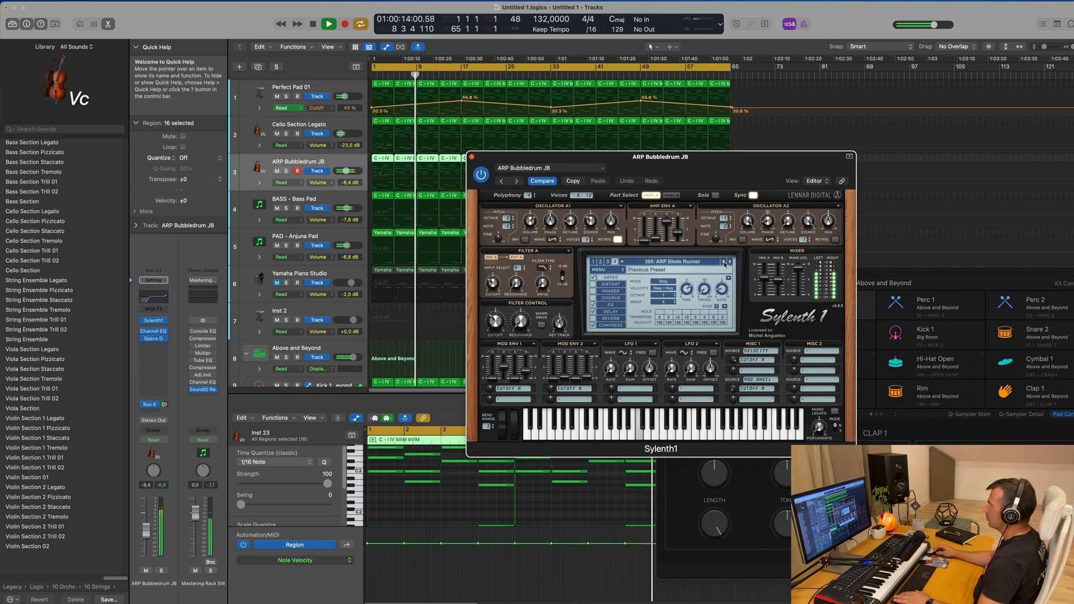
pyautogui.moveTo(753, 165); pyautogui.dragTo(701, 170)
pyautogui.click(670, 268)
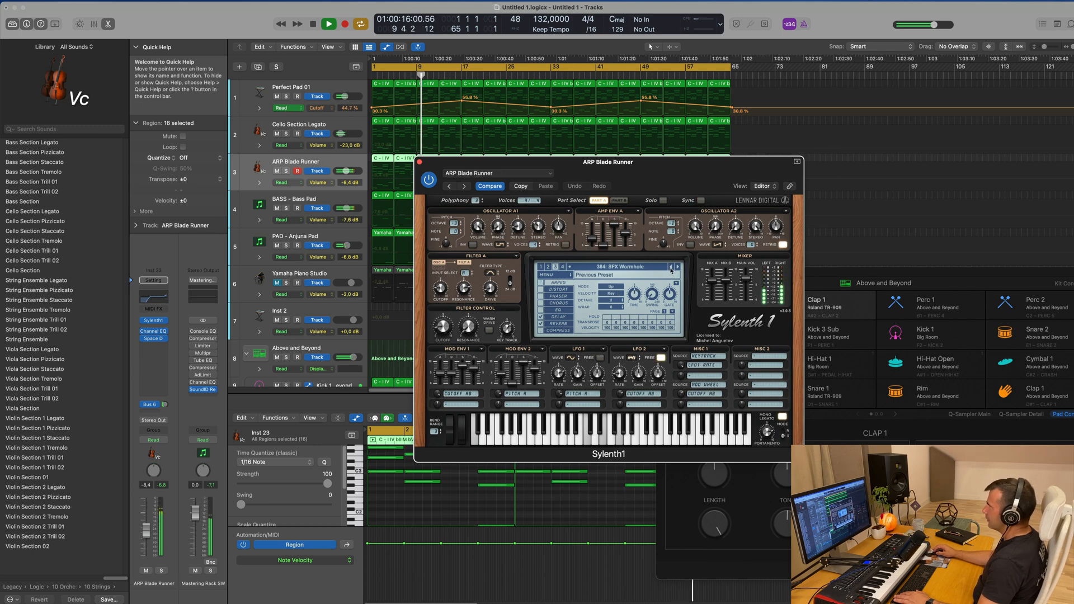
pyautogui.click(671, 267)
# Look through the bank 4 and bank 3 preset lists, and audition the bank 3 sounds from 303 Doubled to 303 Saw
pyautogui.click(644, 267)
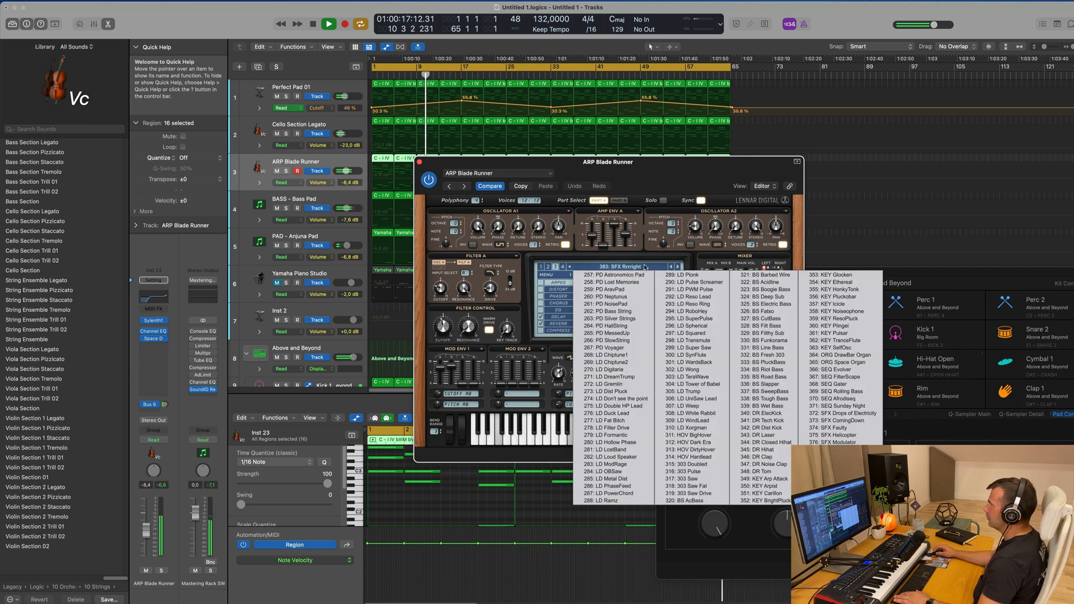
pyautogui.click(565, 268)
pyautogui.click(600, 267)
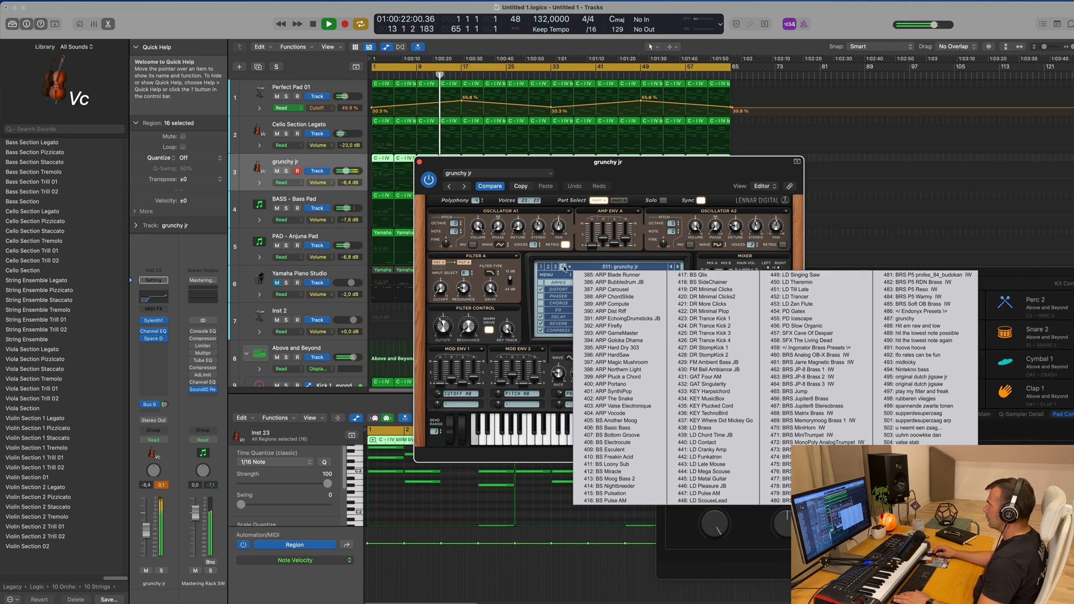
pyautogui.click(556, 268)
pyautogui.click(622, 268)
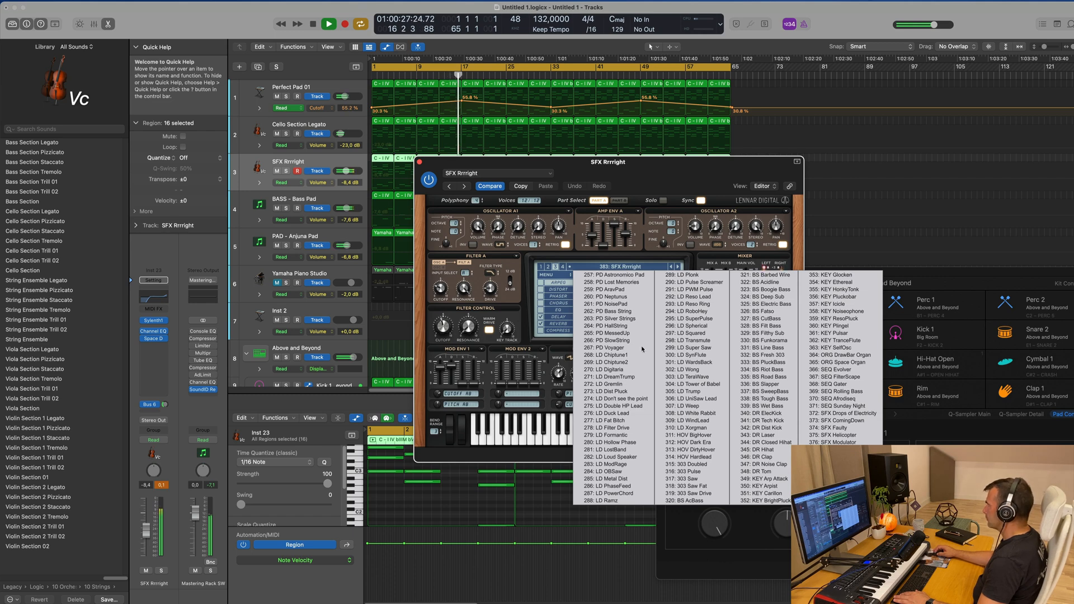
pyautogui.click(701, 464)
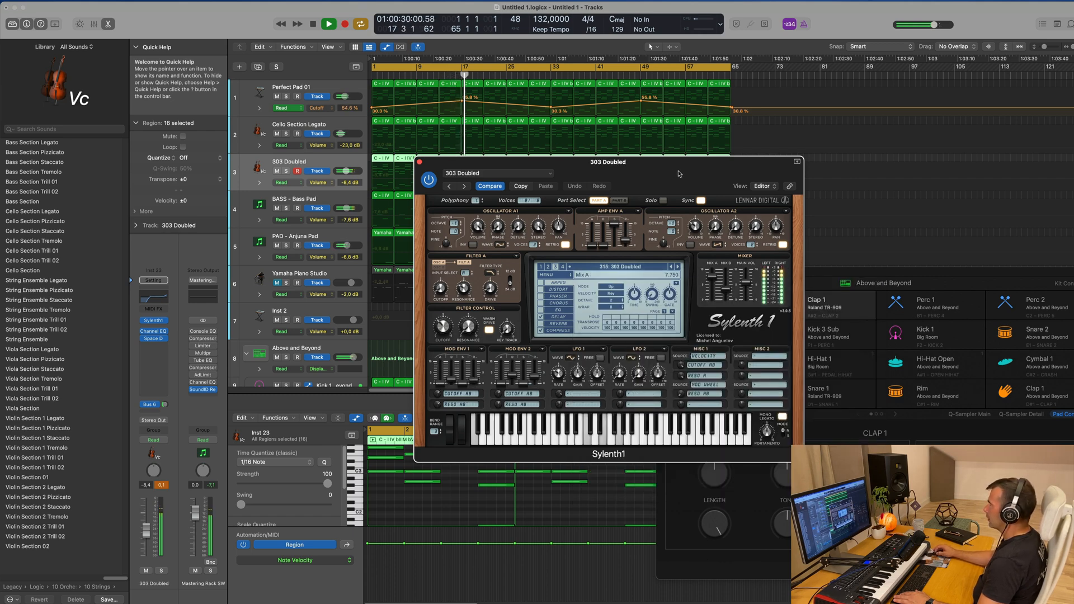
pyautogui.moveTo(675, 175); pyautogui.dragTo(682, 167)
pyautogui.click(686, 260)
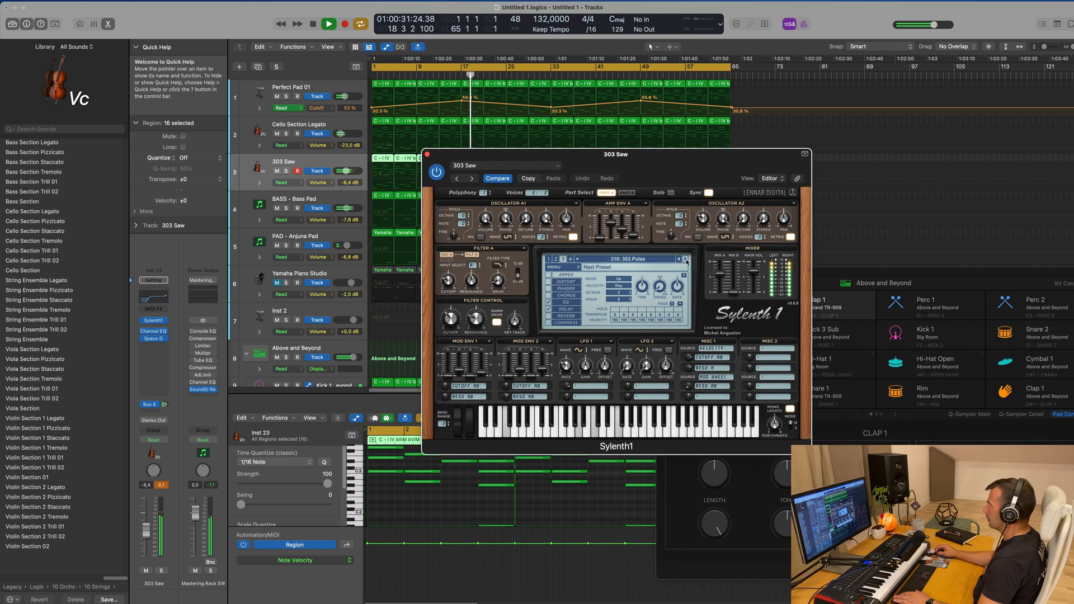
# Switch Sylenth1 to bank 2 and load the SEQ Arpish preset
pyautogui.click(638, 260)
pyautogui.click(556, 259)
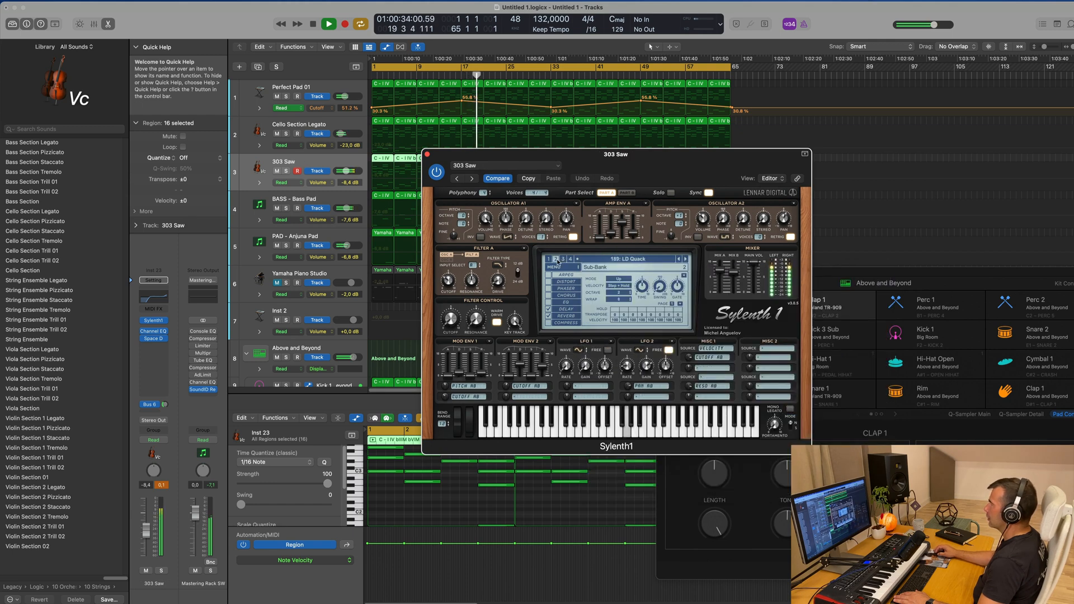
pyautogui.click(606, 260)
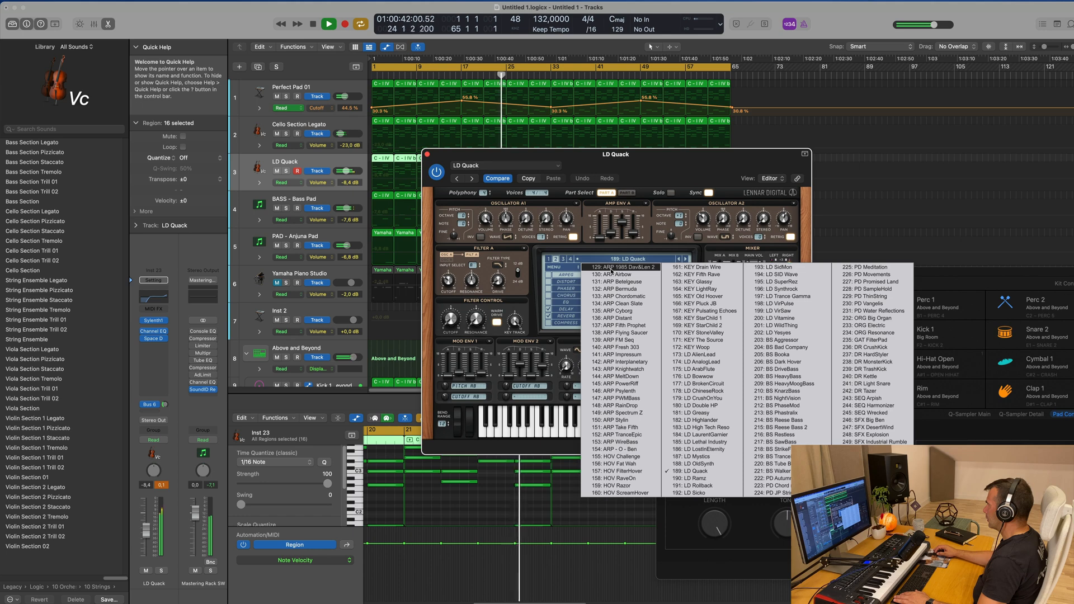
pyautogui.click(868, 397)
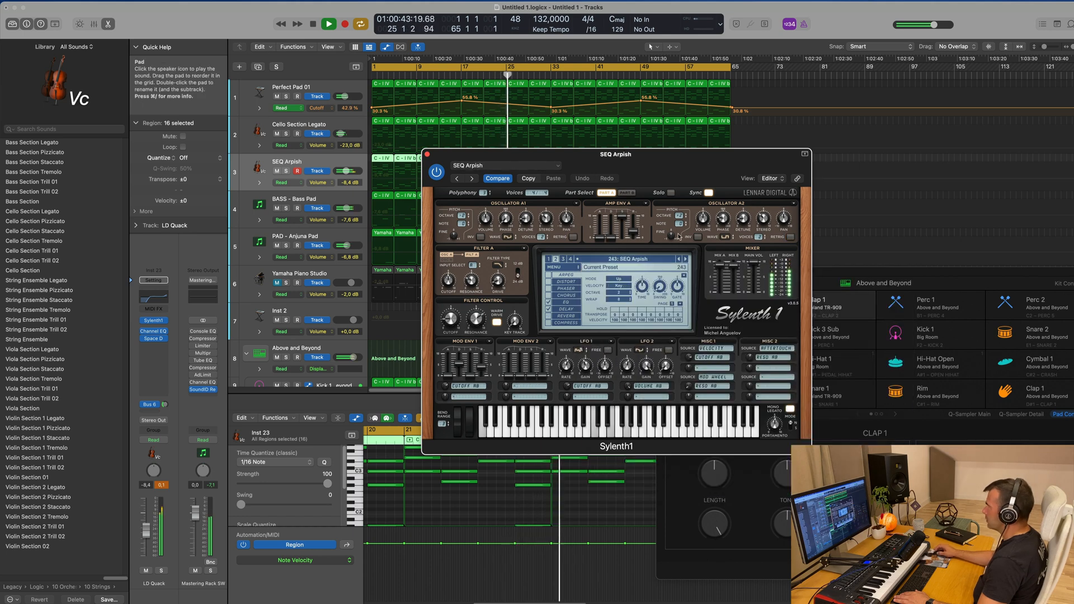
# Audition the bank 2 presets following SEQ Arpish up to SFX Kernel Panic over the playing track
pyautogui.moveTo(674, 164); pyautogui.dragTo(689, 164)
pyautogui.click(701, 261)
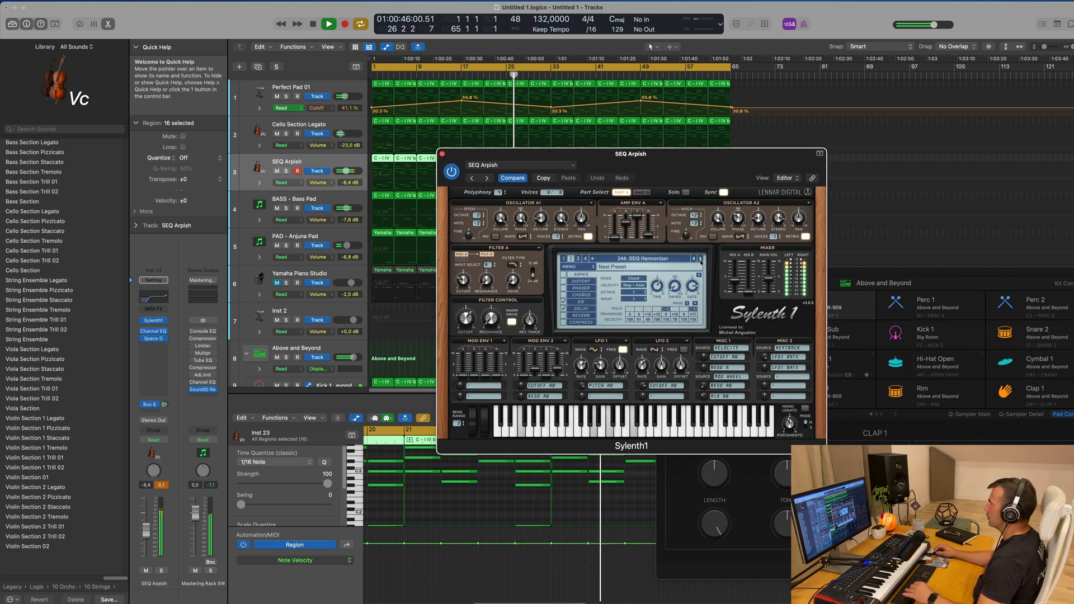
pyautogui.click(701, 261)
pyautogui.click(700, 261)
pyautogui.click(701, 261)
pyautogui.click(701, 262)
pyautogui.click(701, 261)
pyautogui.click(701, 261)
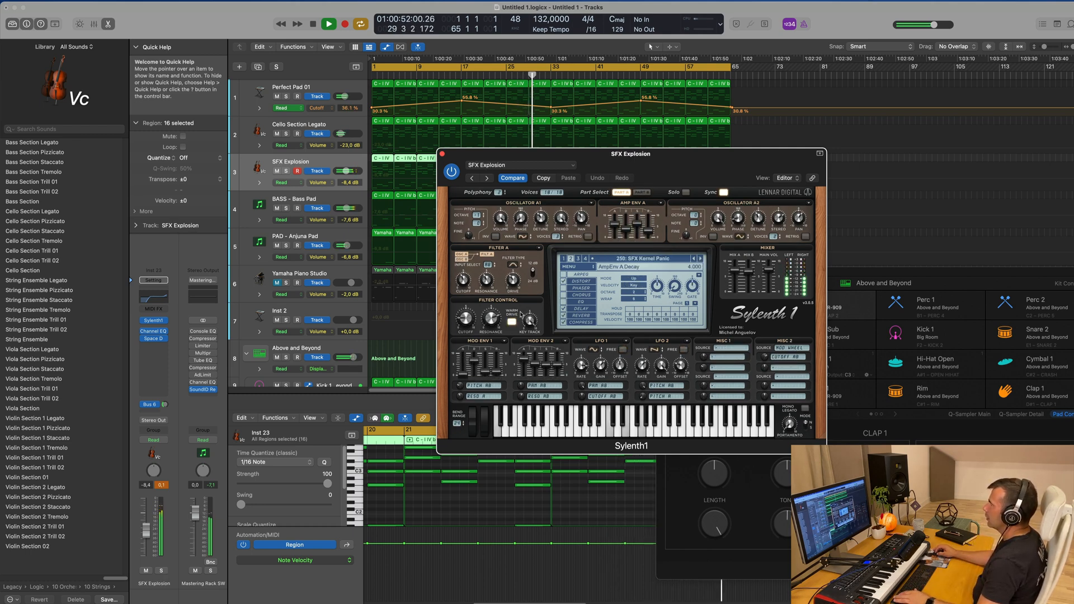
# Load ARP Fifth Prophet from bank 2 and compare it with ARP Gitano from bank 1
pyautogui.click(628, 260)
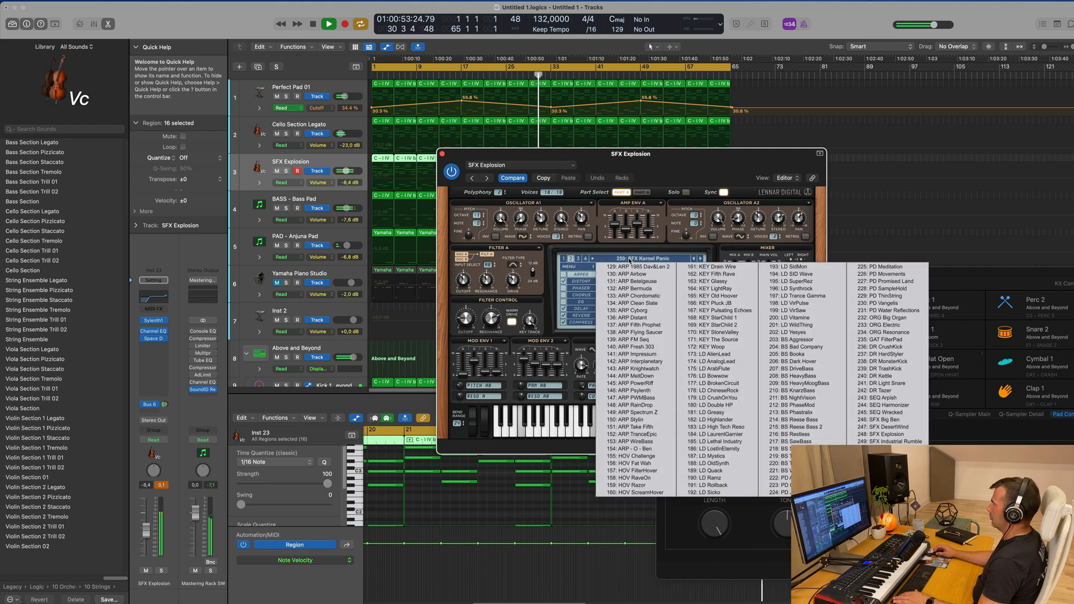
pyautogui.click(625, 326)
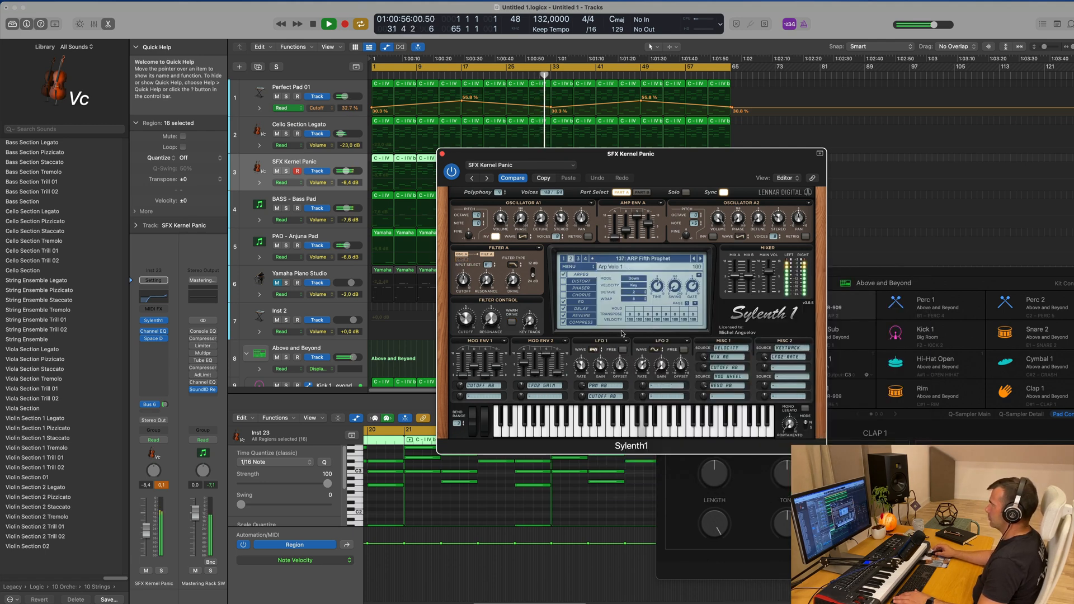
pyautogui.click(606, 259)
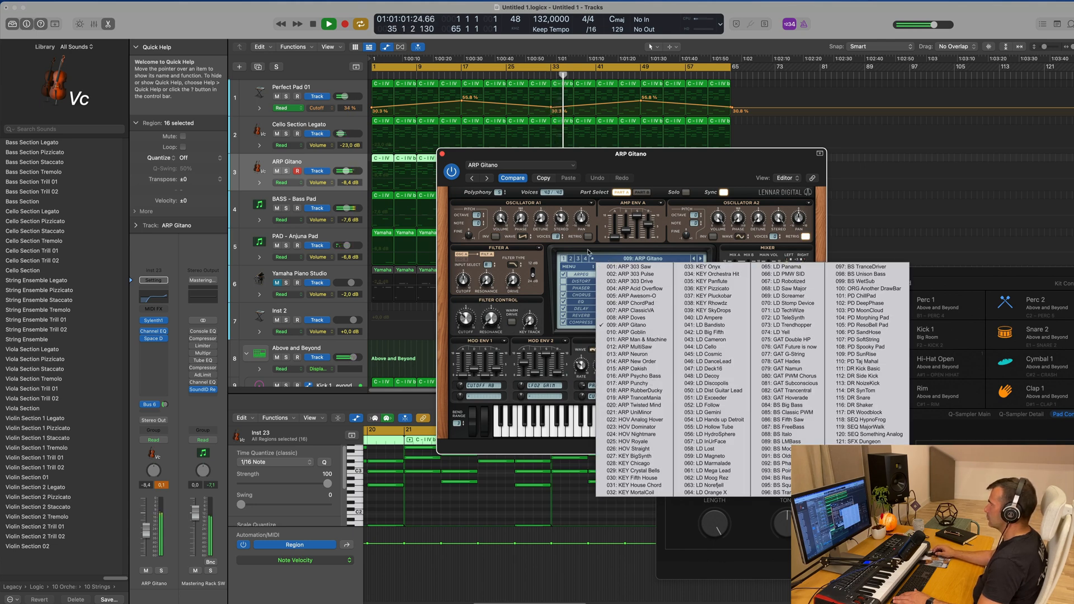
pyautogui.click(572, 258)
pyautogui.click(617, 259)
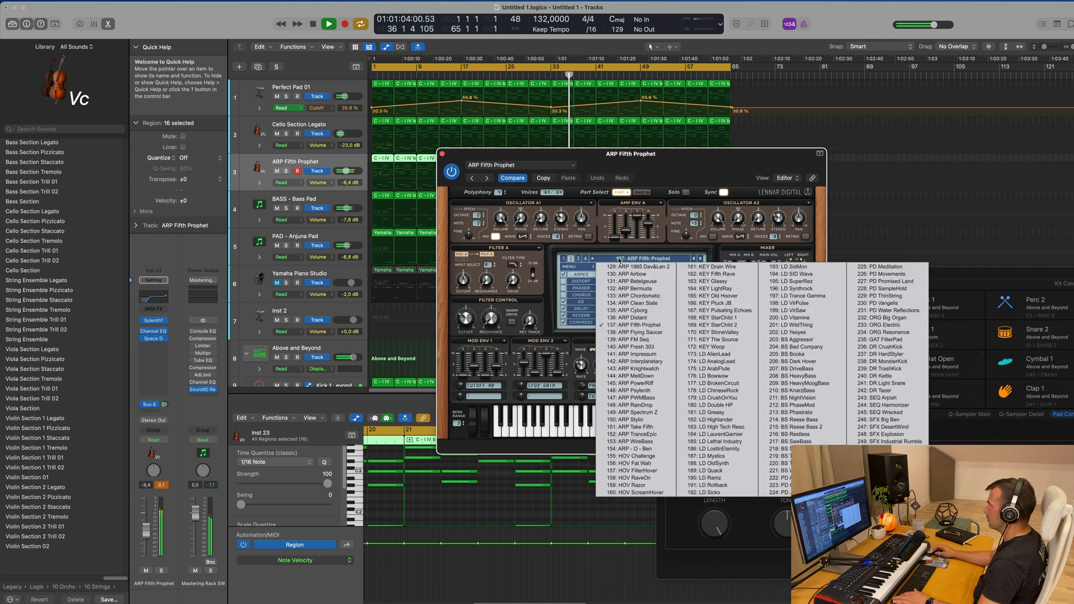
# Load ARP 1985 Dav&Len 2 and audition the bank 2 arpeggios from there forward to ARP Fifth Prophet
pyautogui.click(623, 267)
pyautogui.click(700, 261)
pyautogui.click(699, 260)
pyautogui.click(699, 260)
pyautogui.click(700, 261)
pyautogui.click(700, 260)
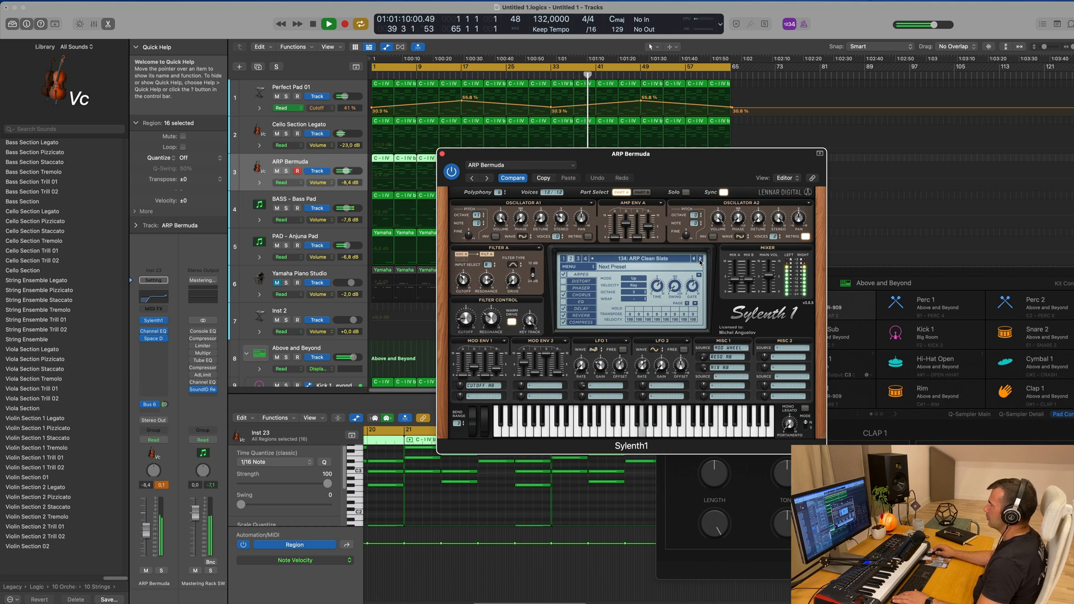
pyautogui.click(699, 260)
pyautogui.click(699, 260)
pyautogui.click(699, 261)
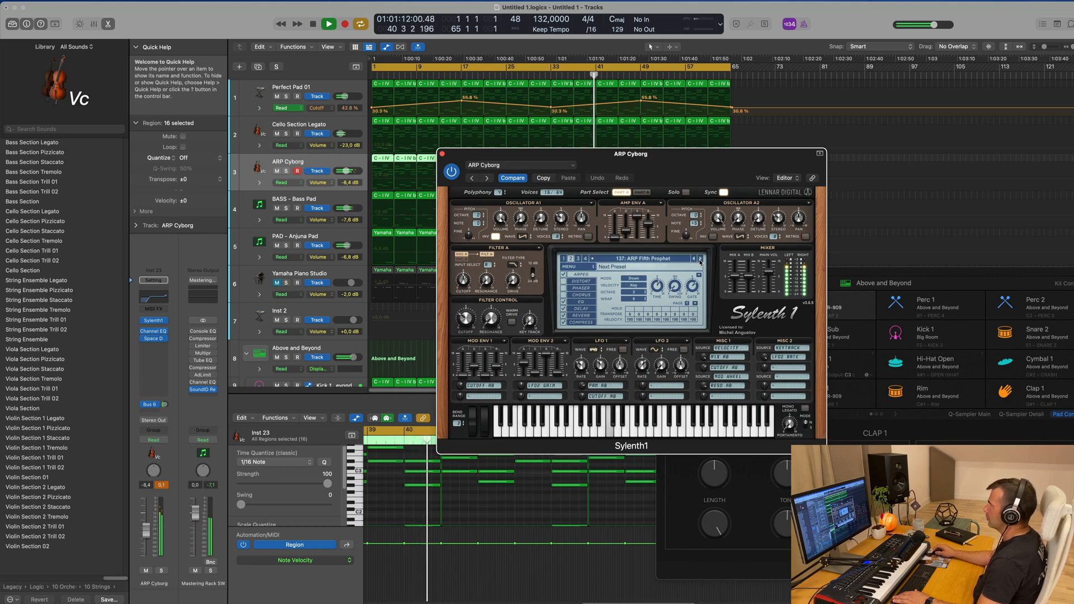
# Audition the bank 2 arpeggios following ARP Fifth Prophet up to ARP PowerRiff
pyautogui.click(700, 261)
pyautogui.click(699, 261)
pyautogui.click(699, 260)
pyautogui.click(700, 260)
pyautogui.click(700, 260)
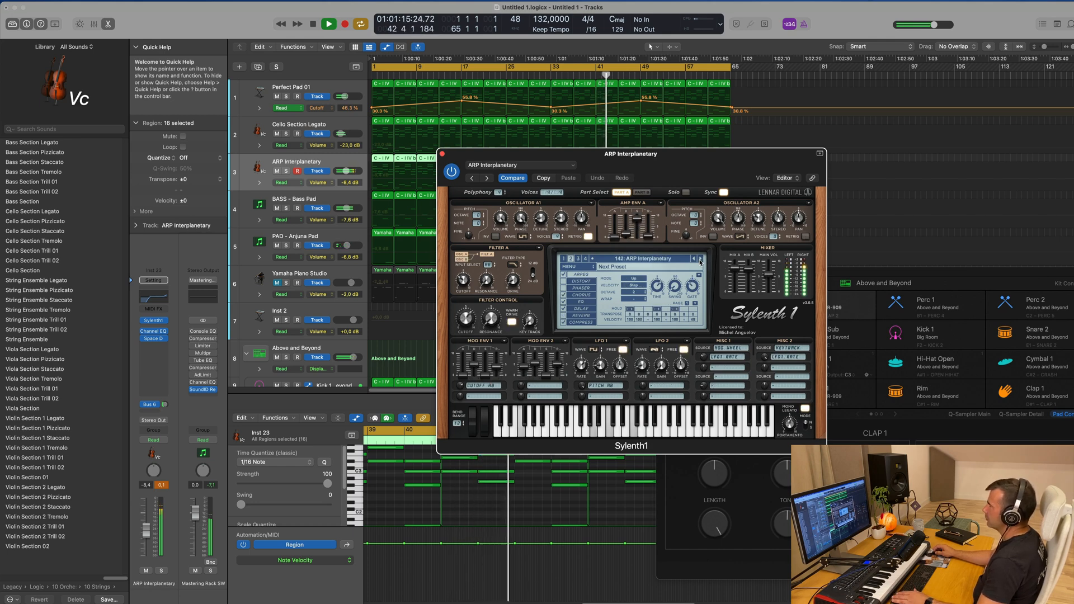
pyautogui.click(700, 260)
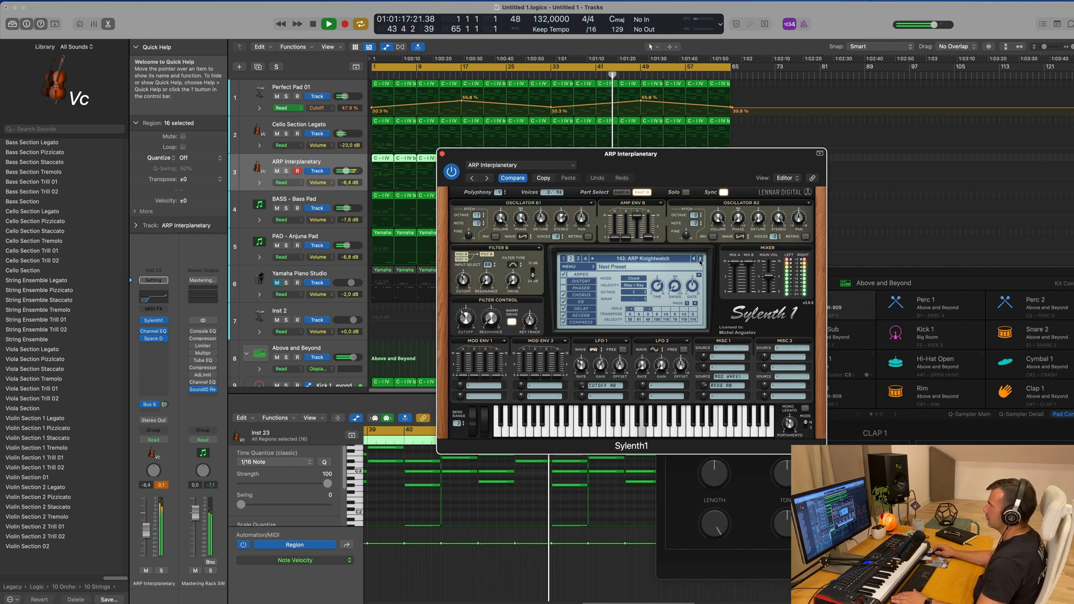
pyautogui.click(699, 260)
pyautogui.click(700, 260)
pyautogui.click(699, 260)
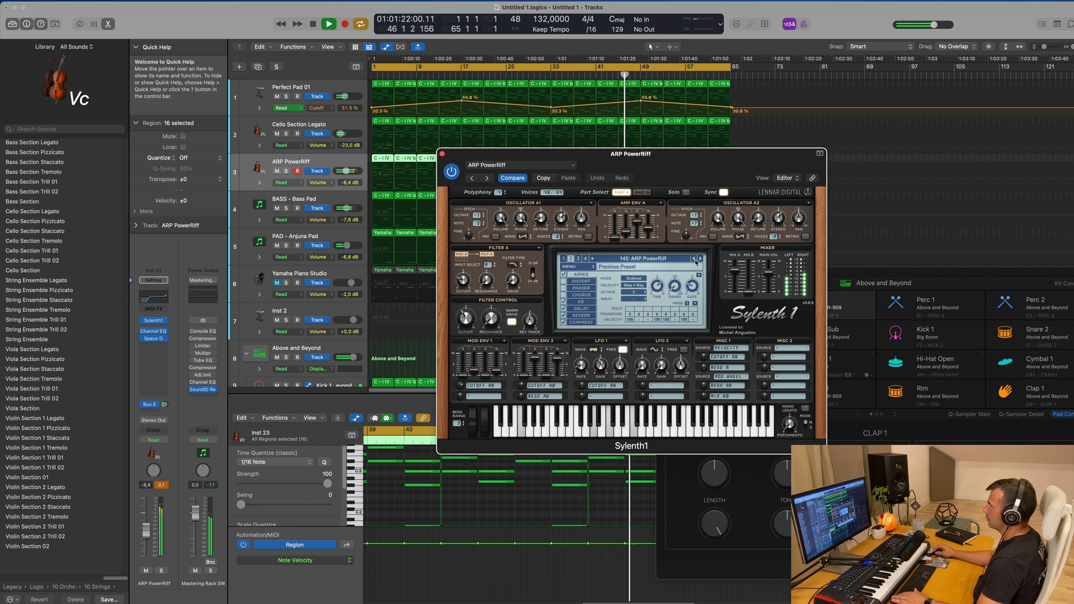
# Audition the bank 2 arpeggios after ARP PowerRiff and settle on ARP Stylin for a longer listen
pyautogui.click(701, 259)
pyautogui.click(700, 259)
pyautogui.click(700, 259)
pyautogui.click(700, 260)
pyautogui.click(700, 259)
pyautogui.click(700, 259)
pyautogui.click(696, 260)
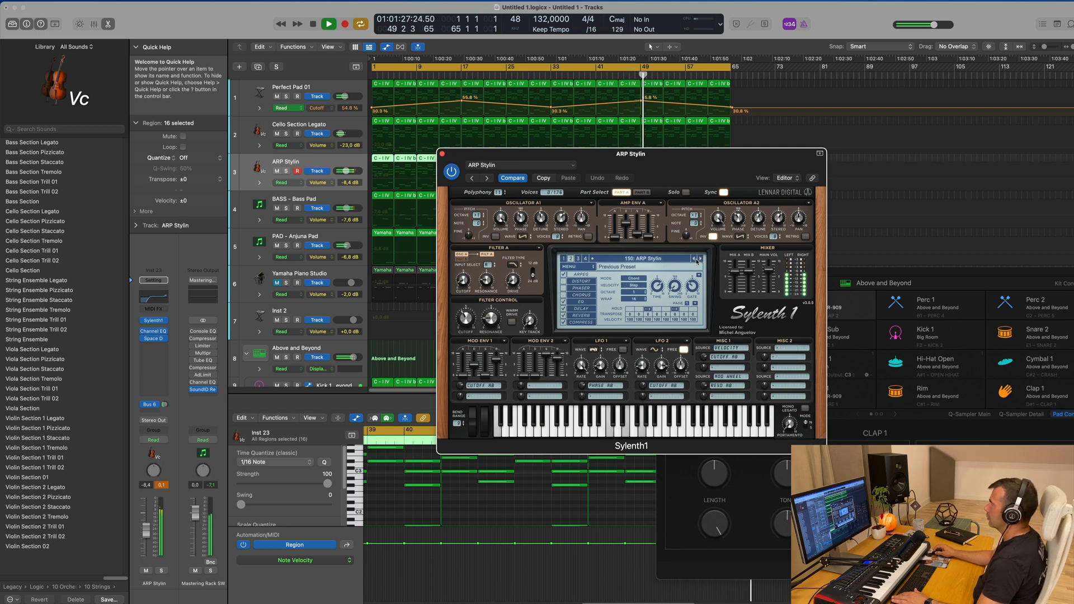
# Audition the presets following ARP Stylin up to HOV Challenge
pyautogui.click(700, 259)
pyautogui.click(700, 260)
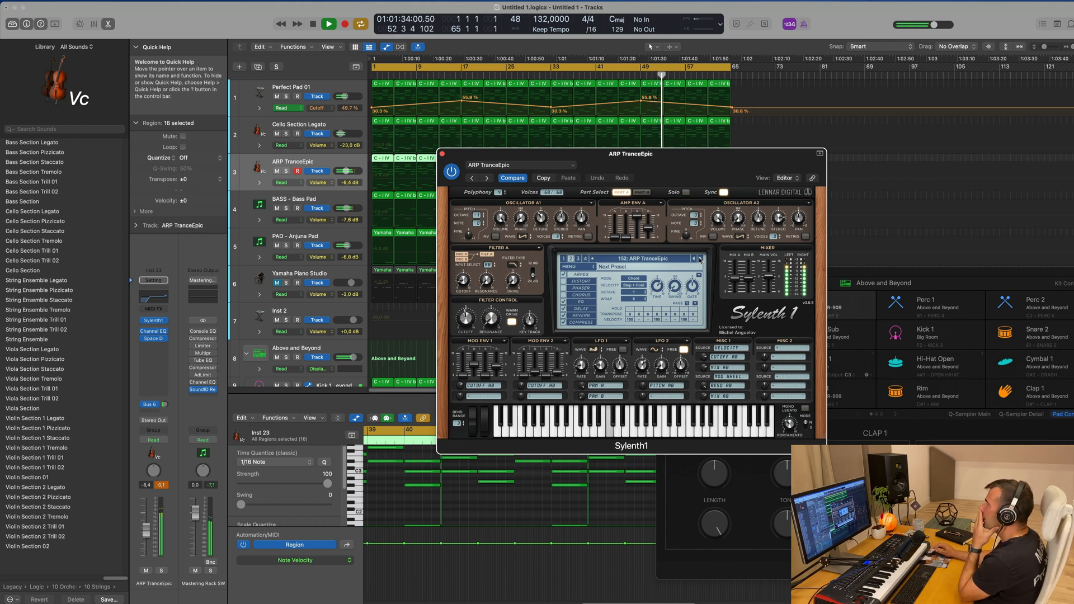
pyautogui.click(700, 259)
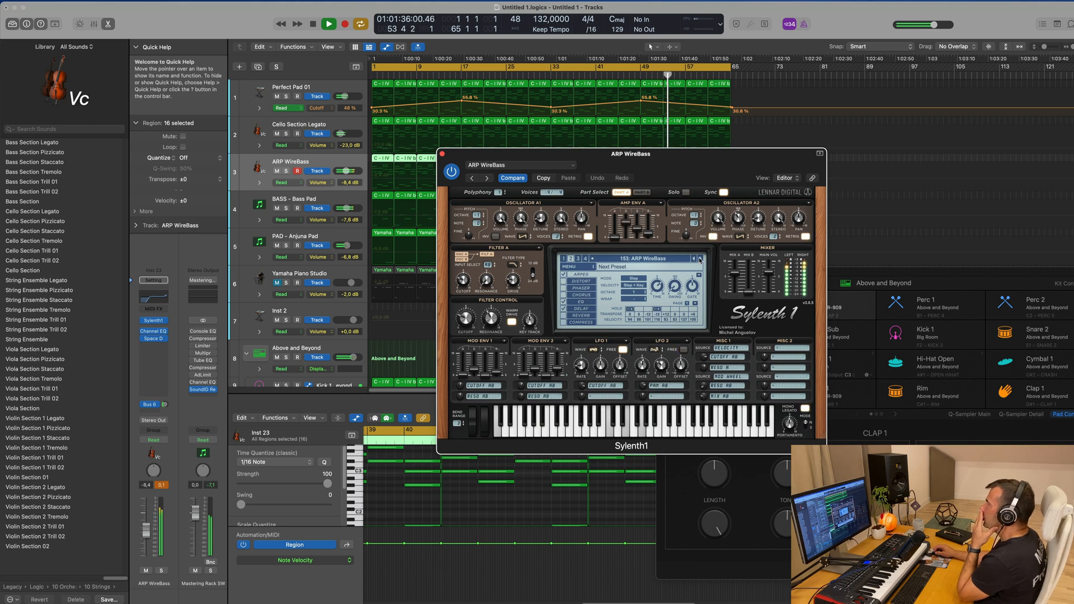
pyautogui.click(699, 260)
pyautogui.click(699, 260)
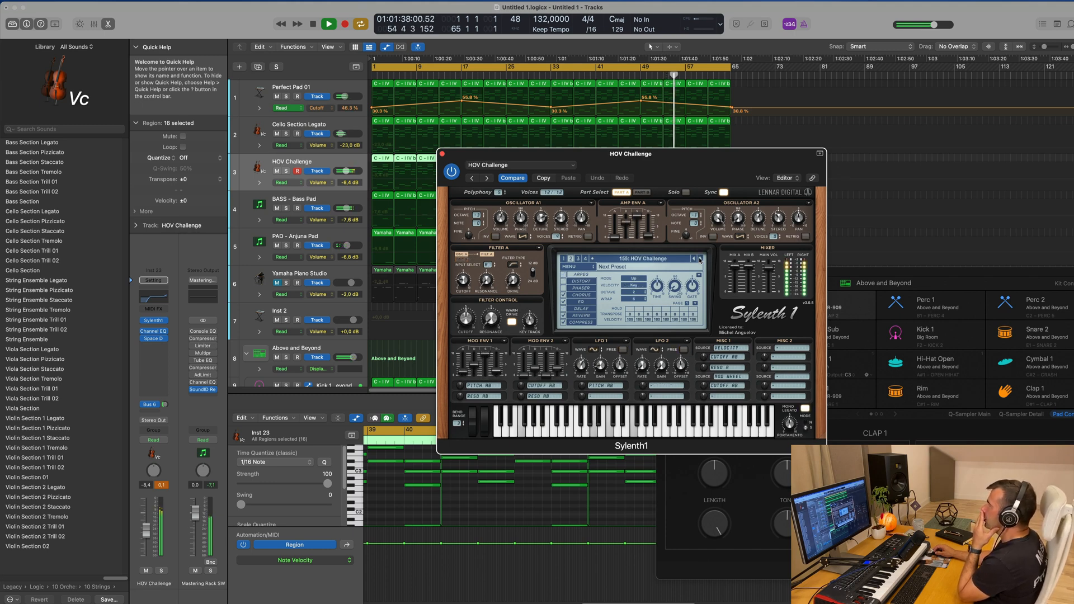
# Go back to the ARP TranceEpic preset and move the synth window clear of the track's regions
pyautogui.click(693, 260)
pyautogui.click(693, 260)
pyautogui.click(693, 259)
pyautogui.moveTo(724, 167); pyautogui.dragTo(714, 218)
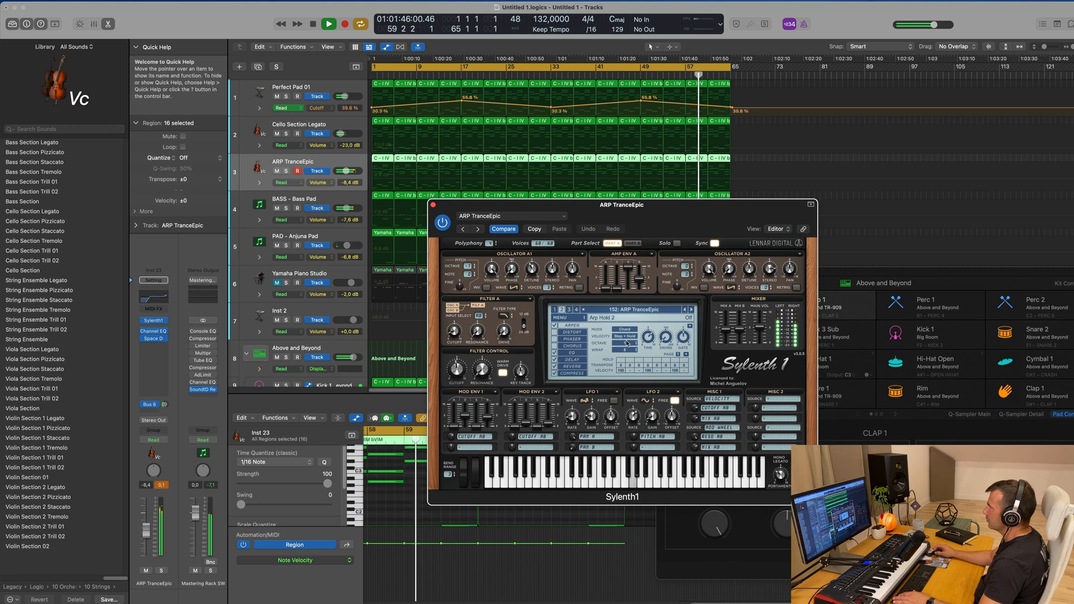
# Try the Up arpeggiator mode on ARP TranceEpic in place of Chord
pyautogui.click(625, 330)
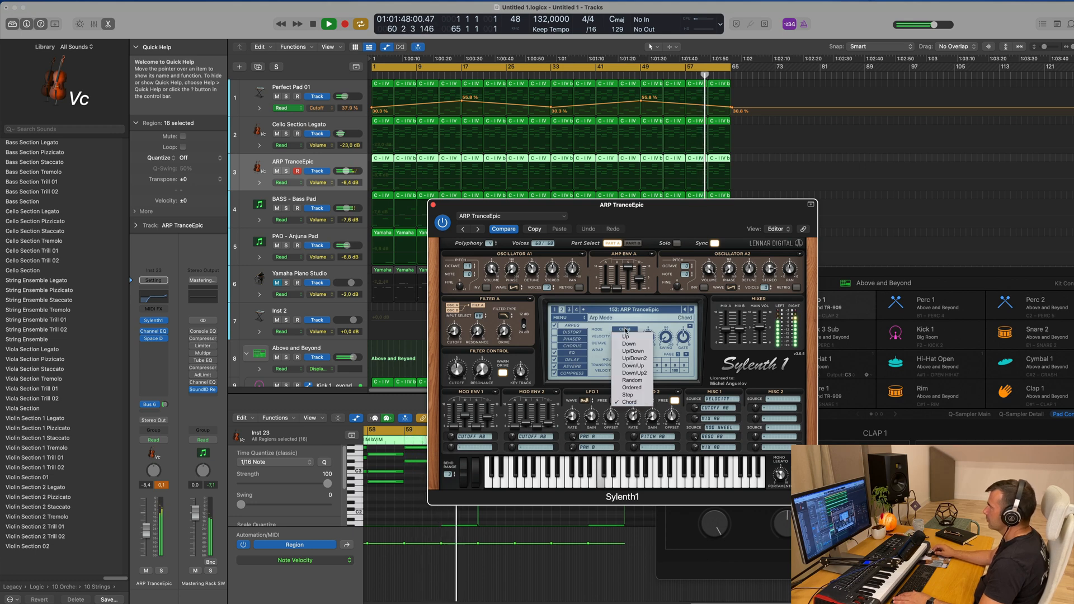
pyautogui.click(625, 336)
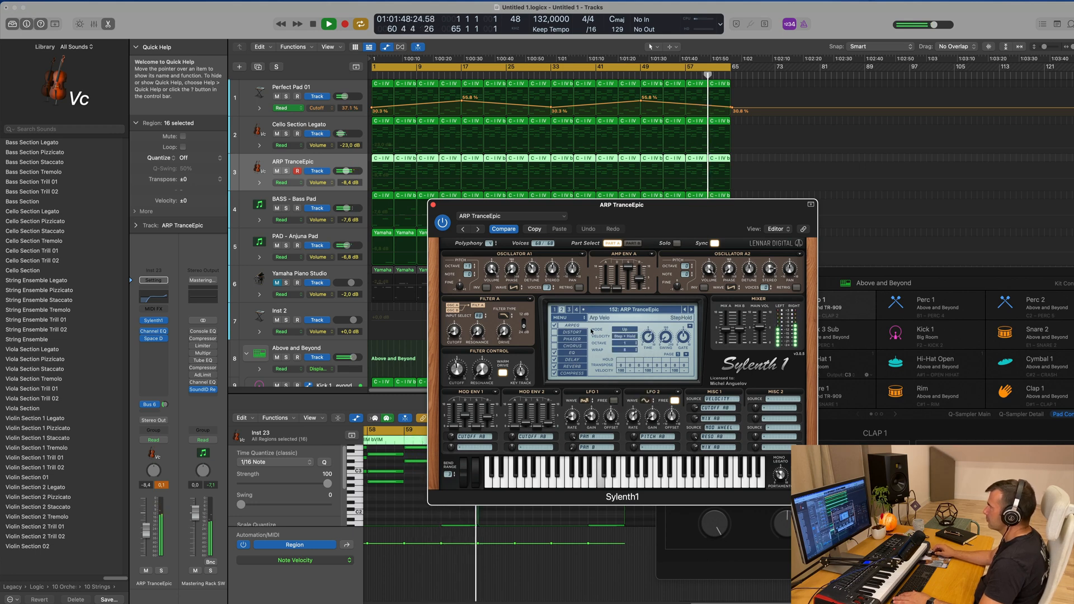
pyautogui.click(627, 331)
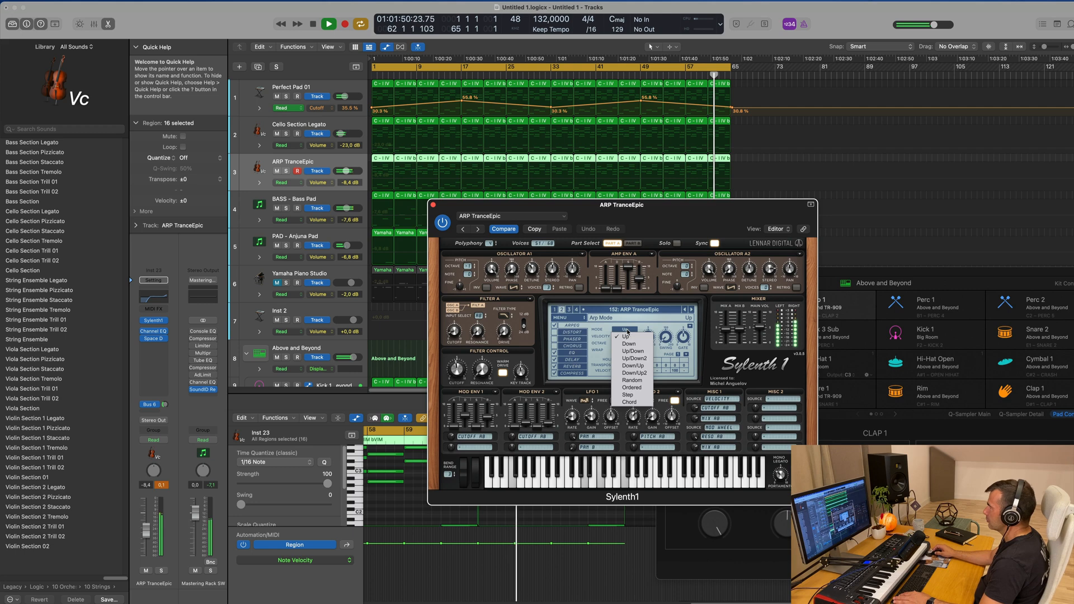
pyautogui.click(630, 402)
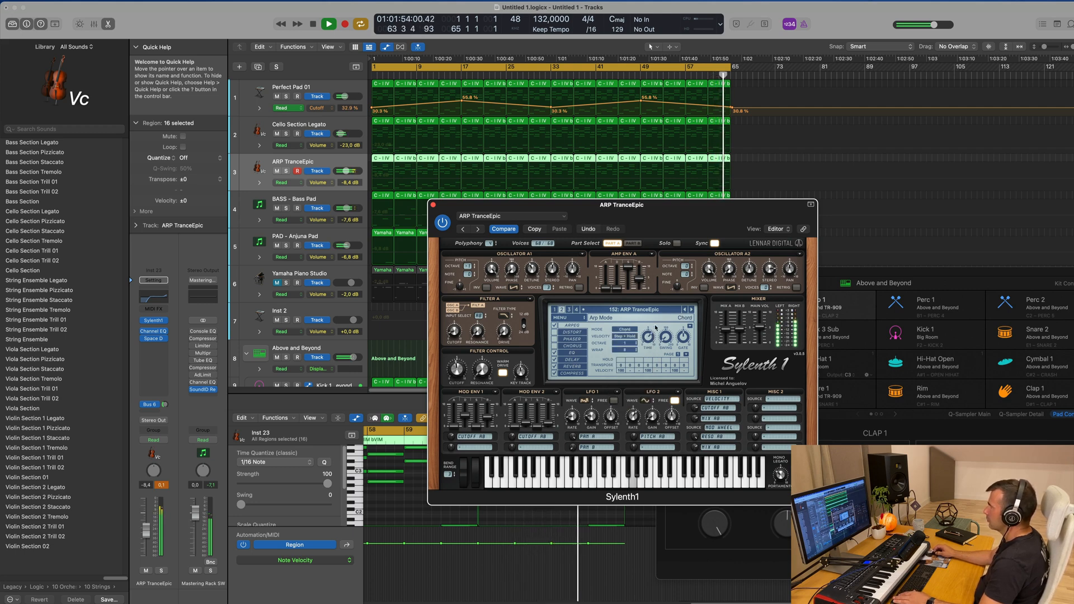
# Set the arpeggiator time to 1/16, hide the plug-in windows and restart playback from the beginning
pyautogui.moveTo(648, 341)
pyautogui.mouseDown()
pyautogui.moveTo(648, 351)
pyautogui.moveTo(648, 339)
pyautogui.mouseUp()
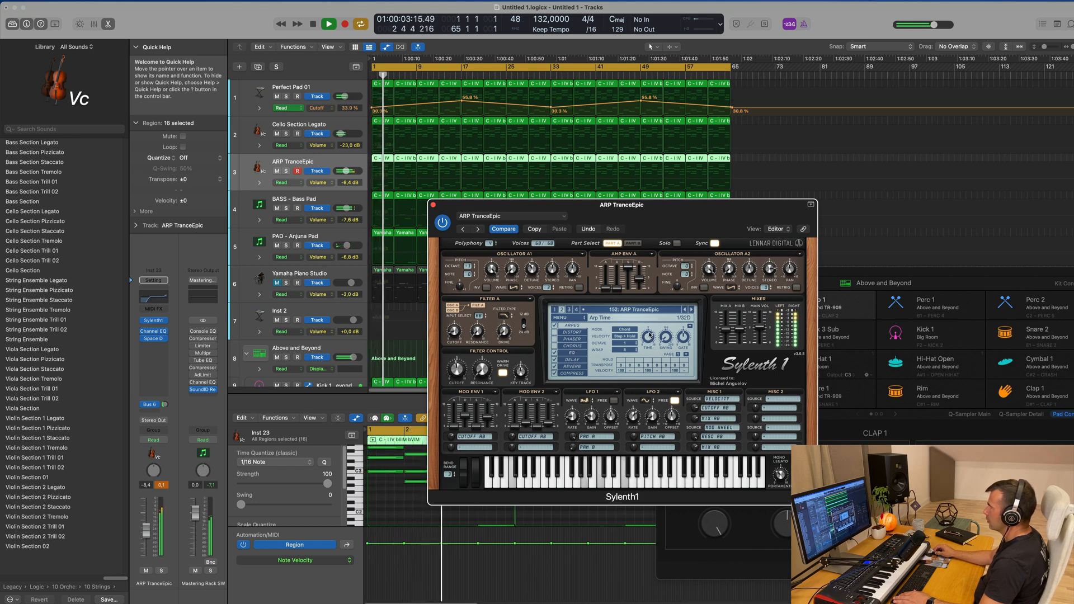
pyautogui.press('v')
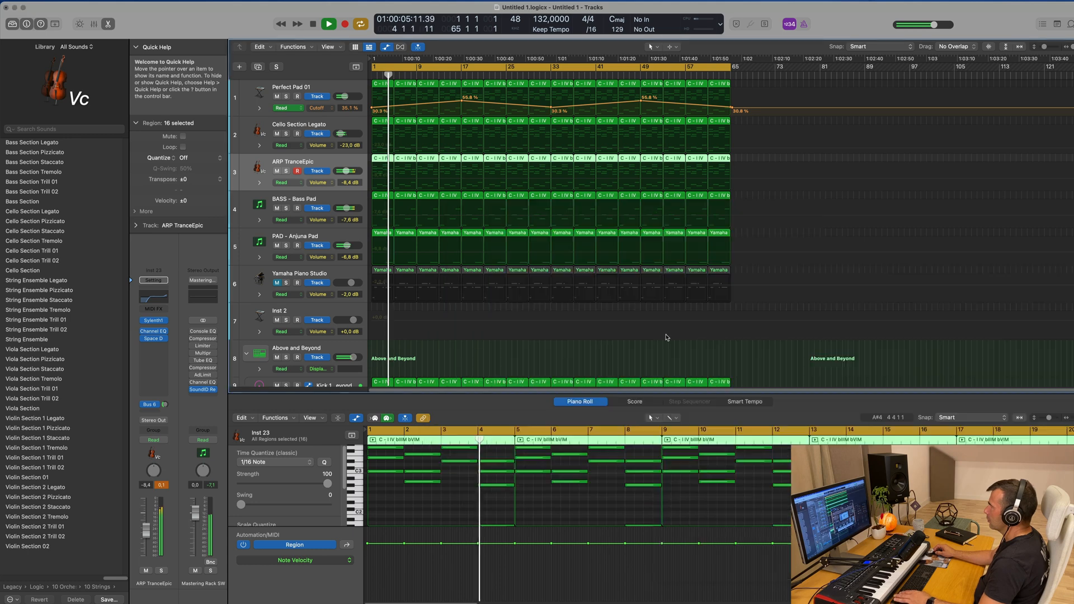
pyautogui.press('Return')
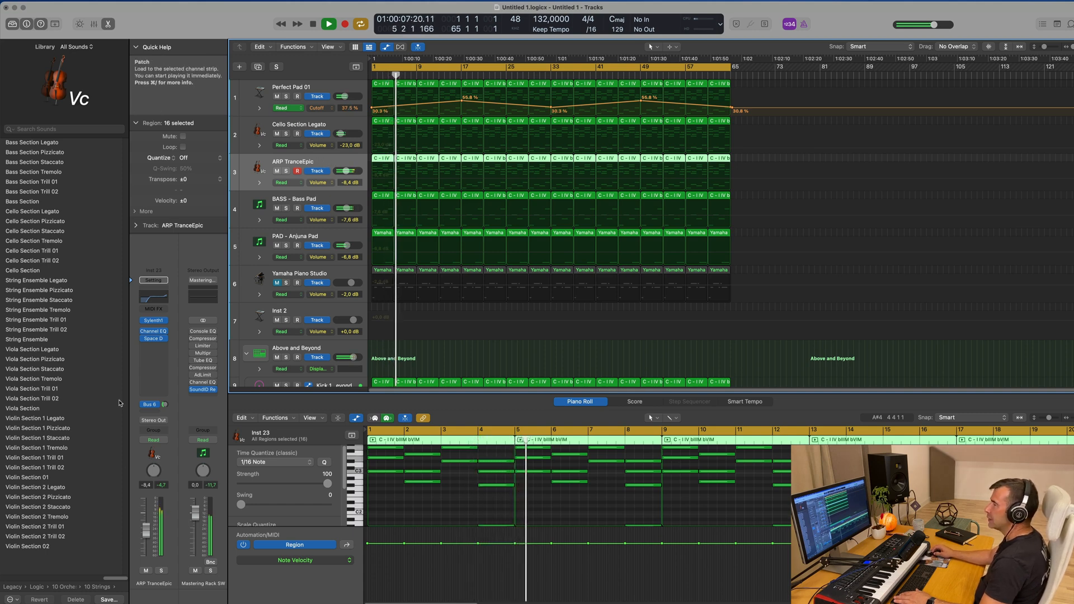
# Duplicate the ARP TranceEpic track with its Sylenth1 settings and mute the original track
pyautogui.click(154, 322)
pyautogui.moveTo(701, 209); pyautogui.dragTo(835, 131)
pyautogui.click(273, 57)
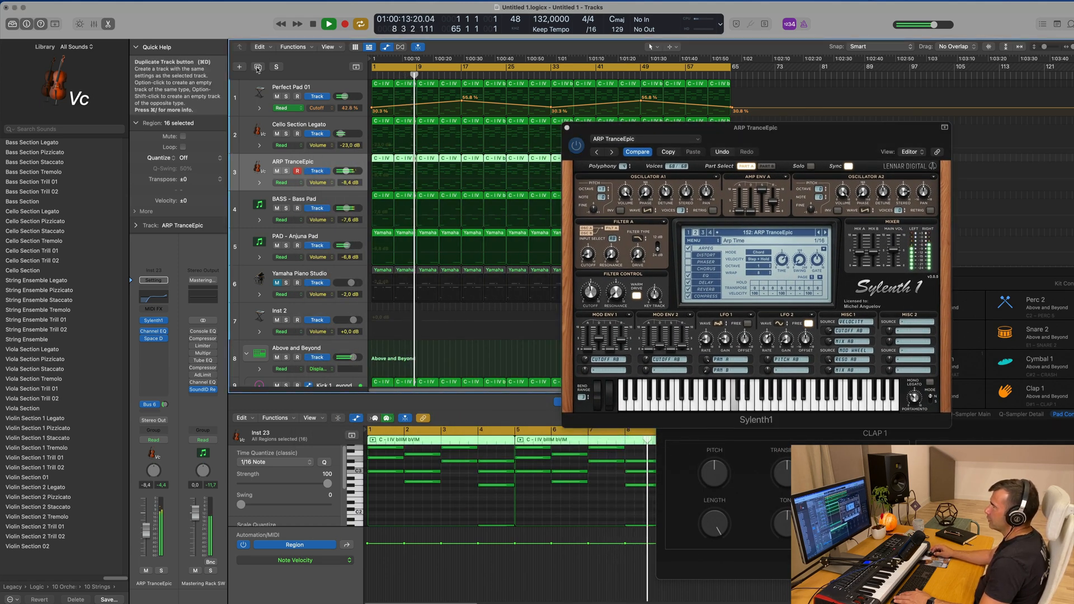
pyautogui.press('super+d')
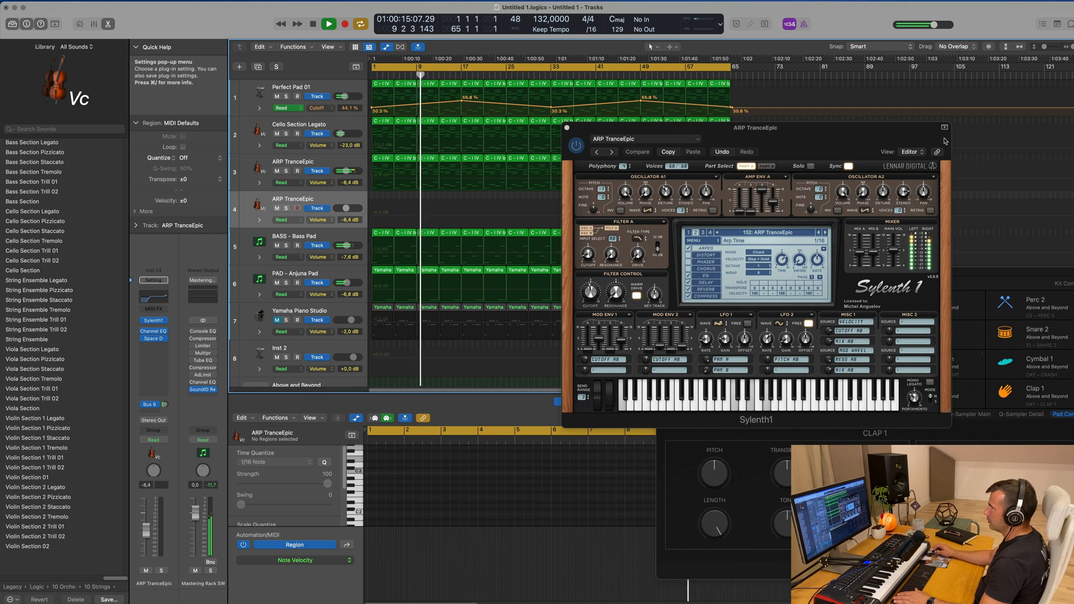
pyautogui.moveTo(659, 123); pyautogui.dragTo(806, 109)
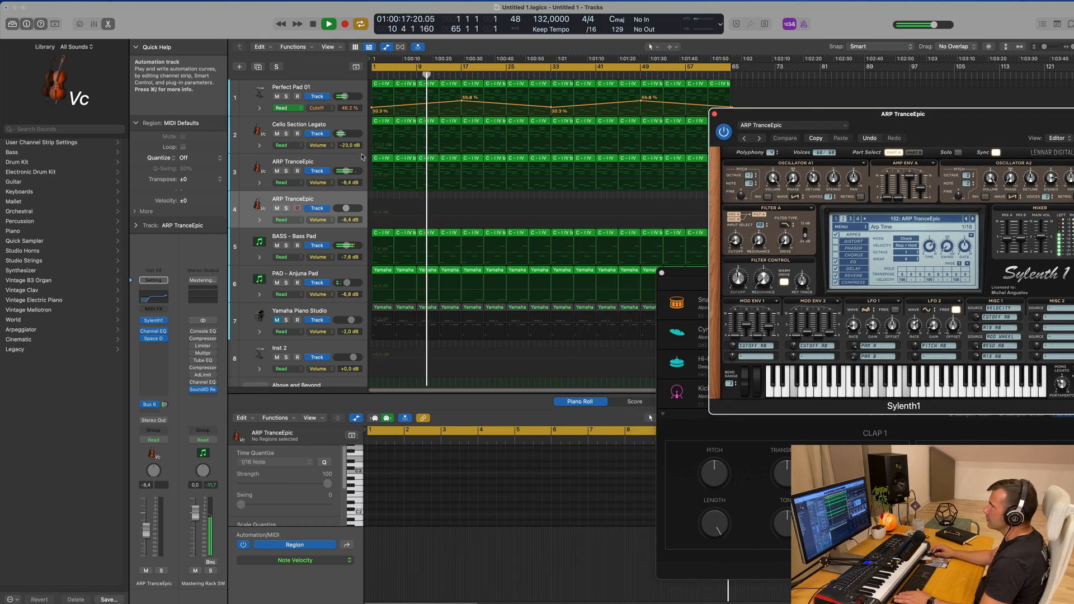
pyautogui.click(277, 171)
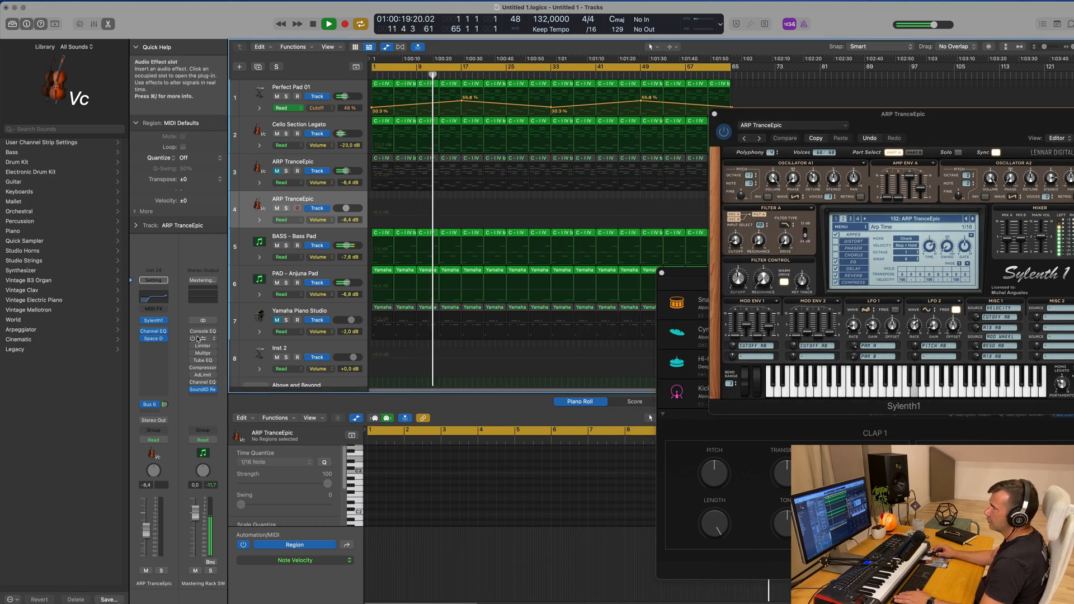
# Replace Sylenth1 with Alchemy on the duplicated track and copy all ARP TranceEpic regions onto it
pyautogui.click(164, 322)
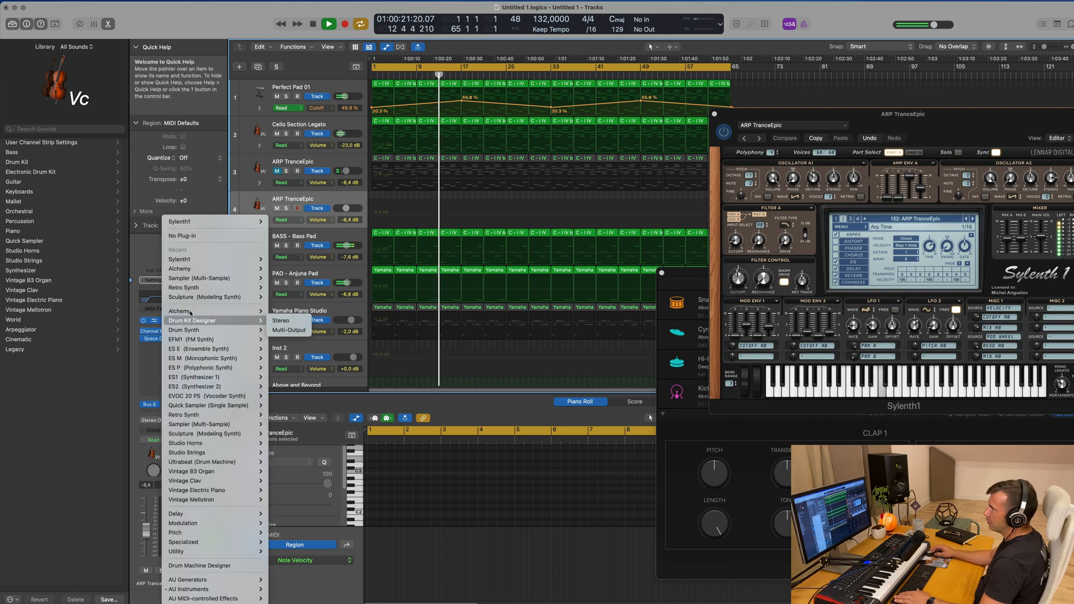
pyautogui.moveTo(204, 269)
pyautogui.click(277, 269)
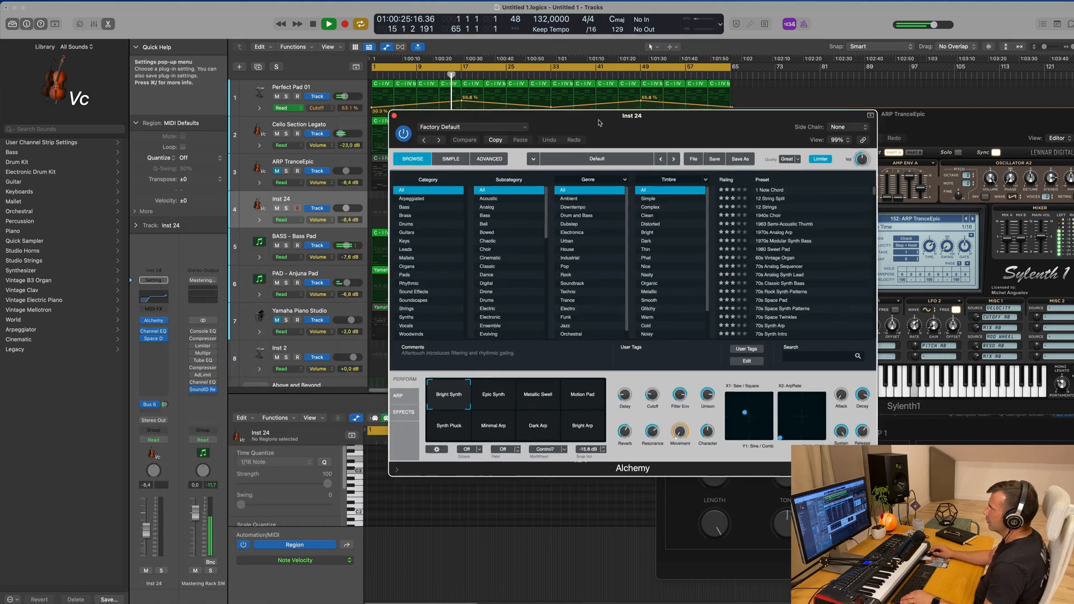
pyautogui.click(350, 157)
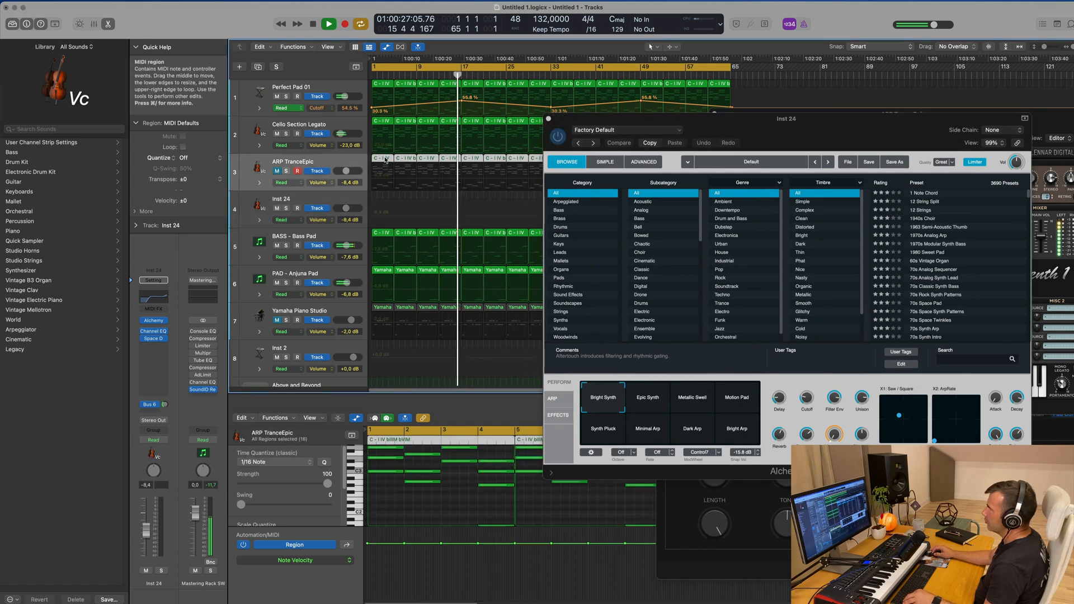
pyautogui.moveTo(381, 162); pyautogui.dragTo(381, 198)
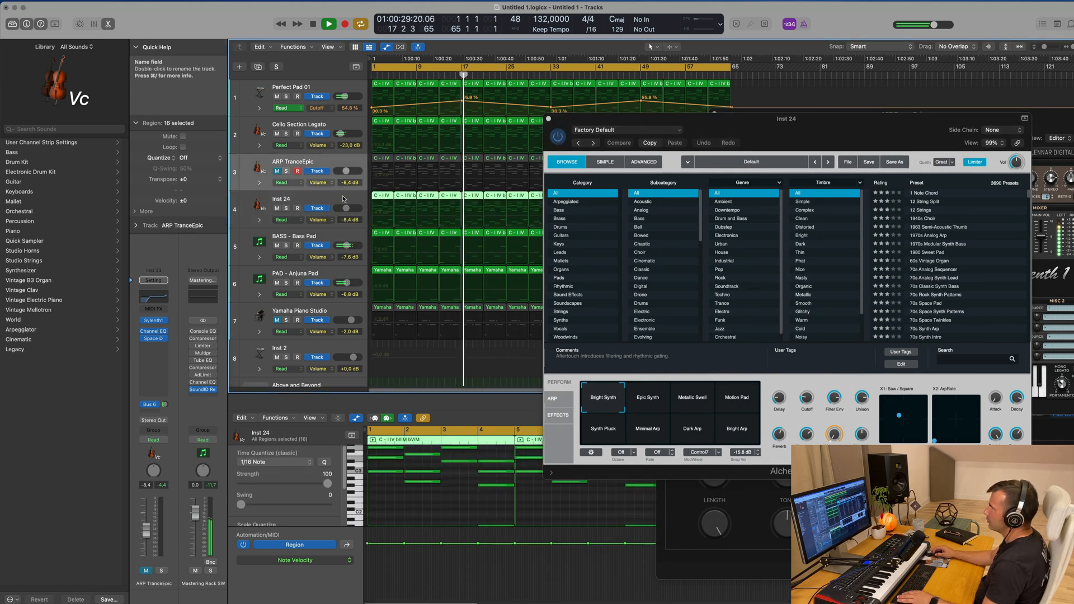
# Filter Alchemy's presets to the Arpeggiated category and the Trance genre
pyautogui.moveTo(710, 120); pyautogui.dragTo(426, 142)
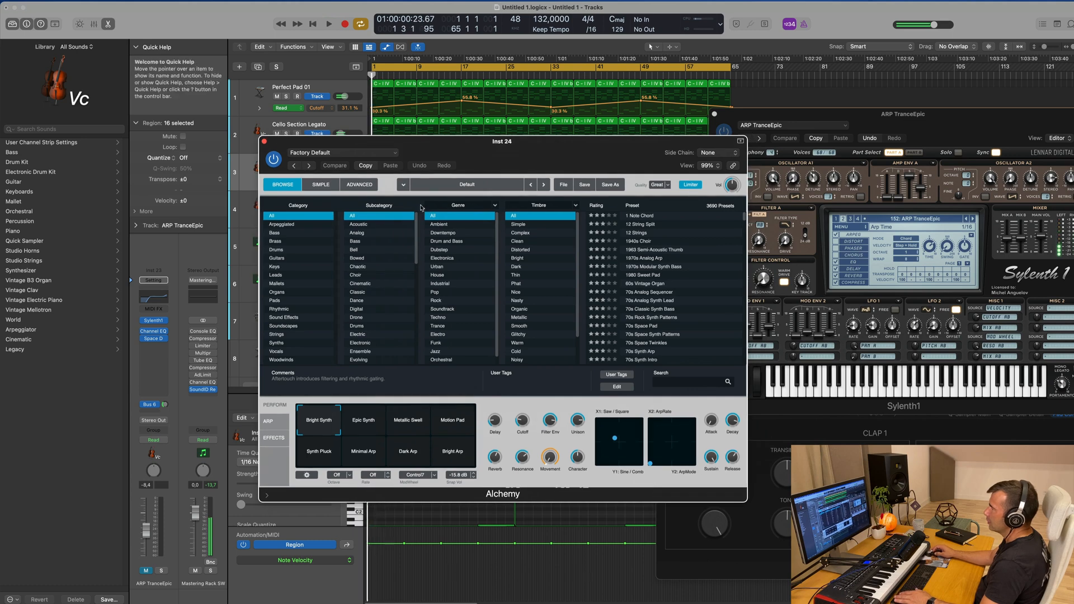
pyautogui.click(281, 225)
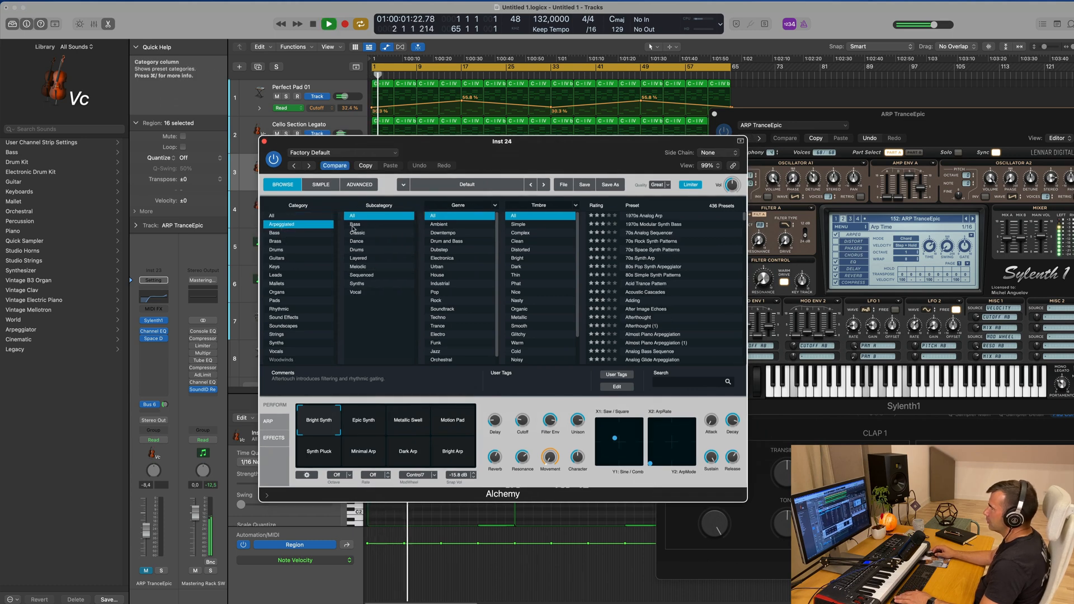
pyautogui.scroll(-1, 548, 319)
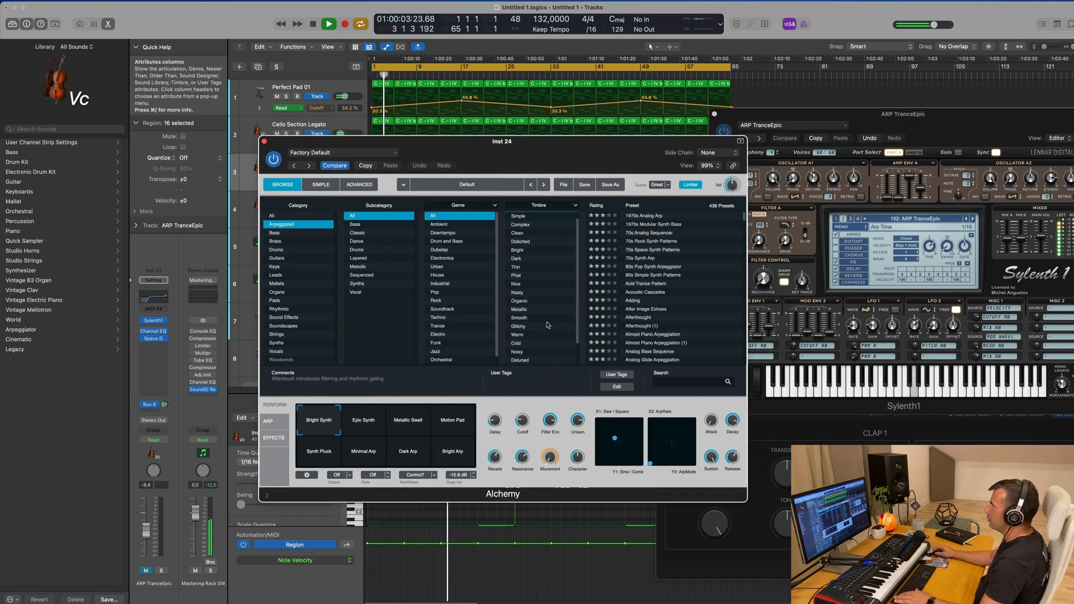
pyautogui.click(437, 327)
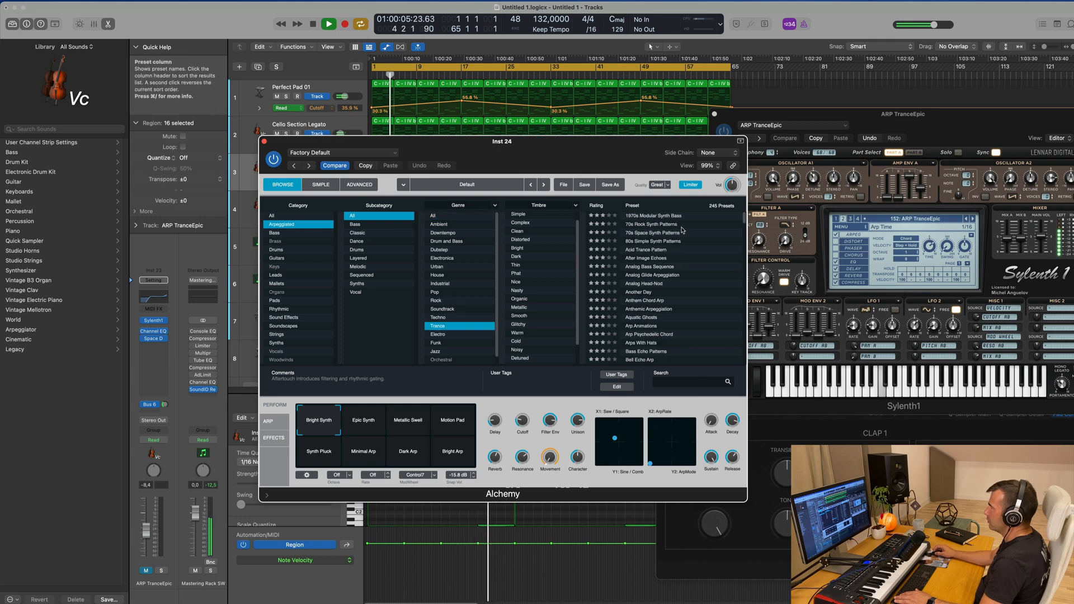
# Try the presets 70s Rock Synth Patterns, 70s Space Synth Patterns and 80s Simple Synth Patterns against the playing track
pyautogui.click(649, 225)
pyautogui.press('Return')
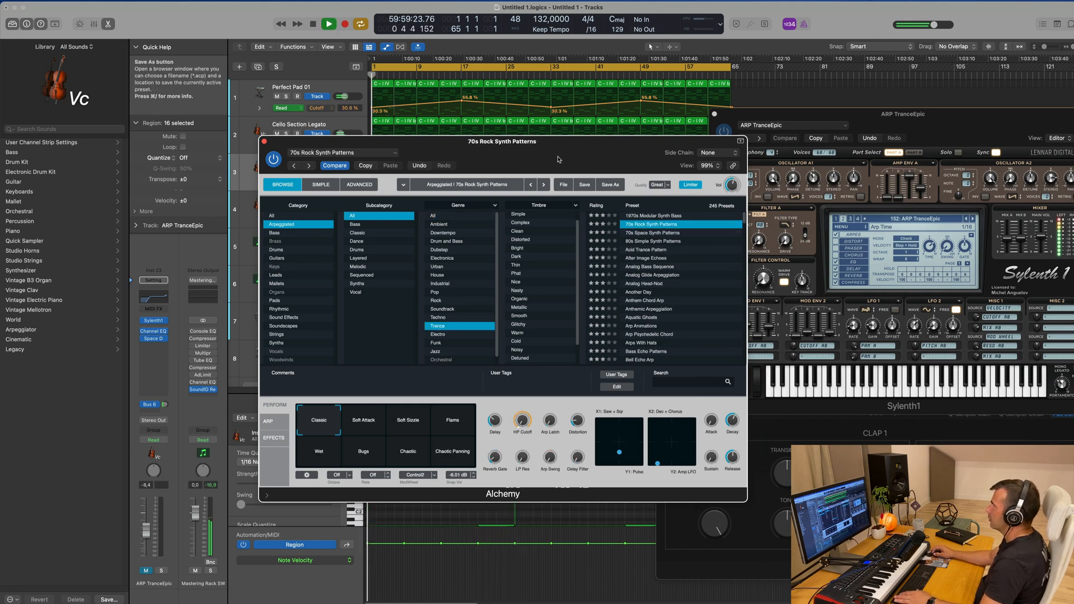
pyautogui.moveTo(538, 142); pyautogui.dragTo(709, 137)
pyautogui.click(816, 230)
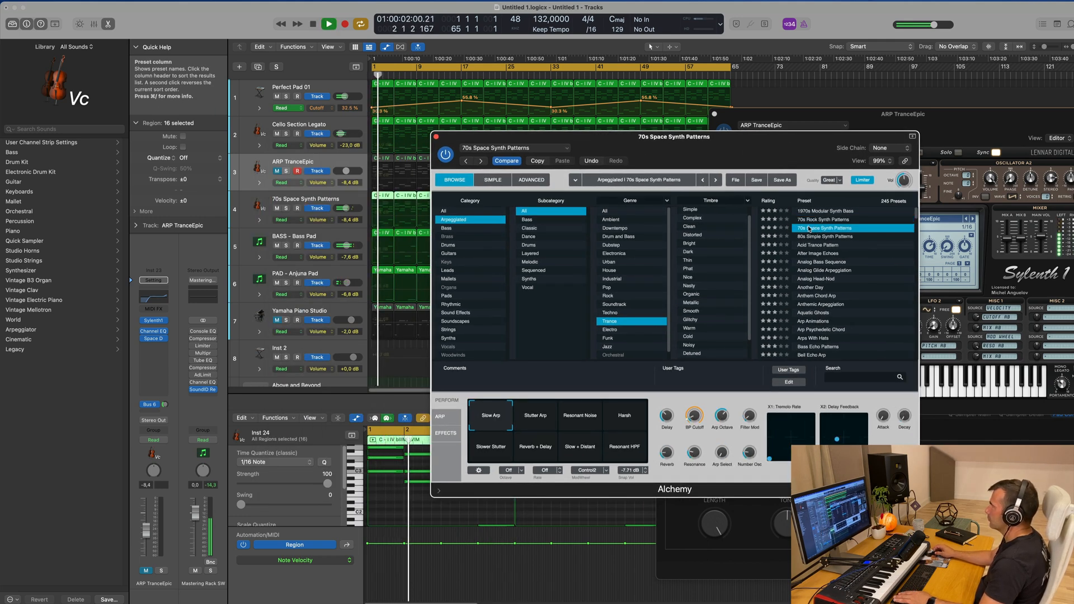
pyautogui.moveTo(774, 150); pyautogui.dragTo(737, 151)
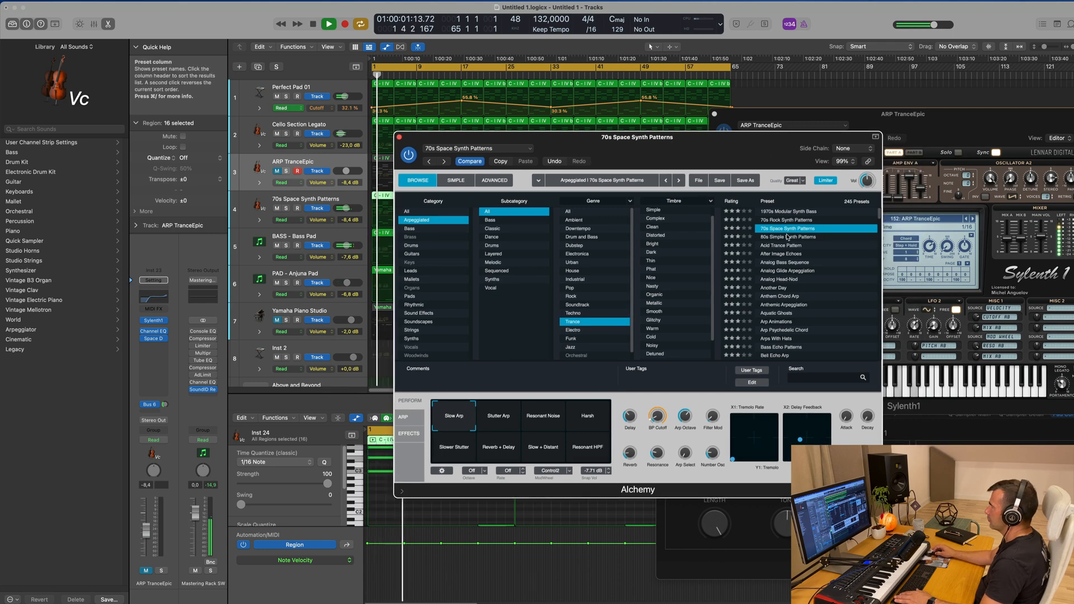
pyautogui.click(787, 237)
pyautogui.moveTo(711, 162); pyautogui.dragTo(784, 138)
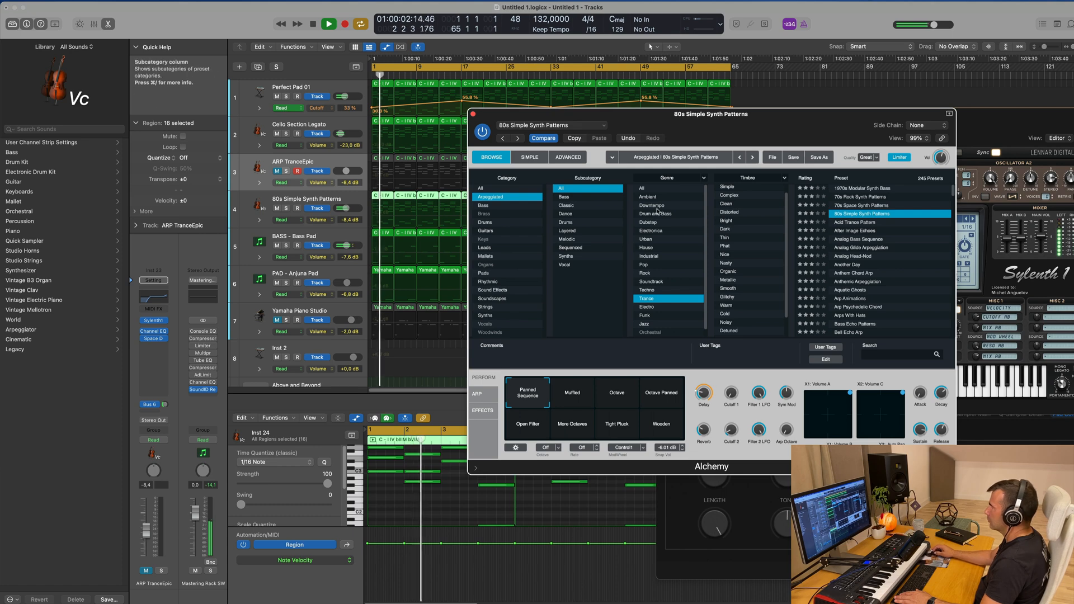
# Raise the Alchemy track's volume to about -2.8 dB, try Acid Trance Pattern and load the After Image Echoes preset
pyautogui.click(351, 198)
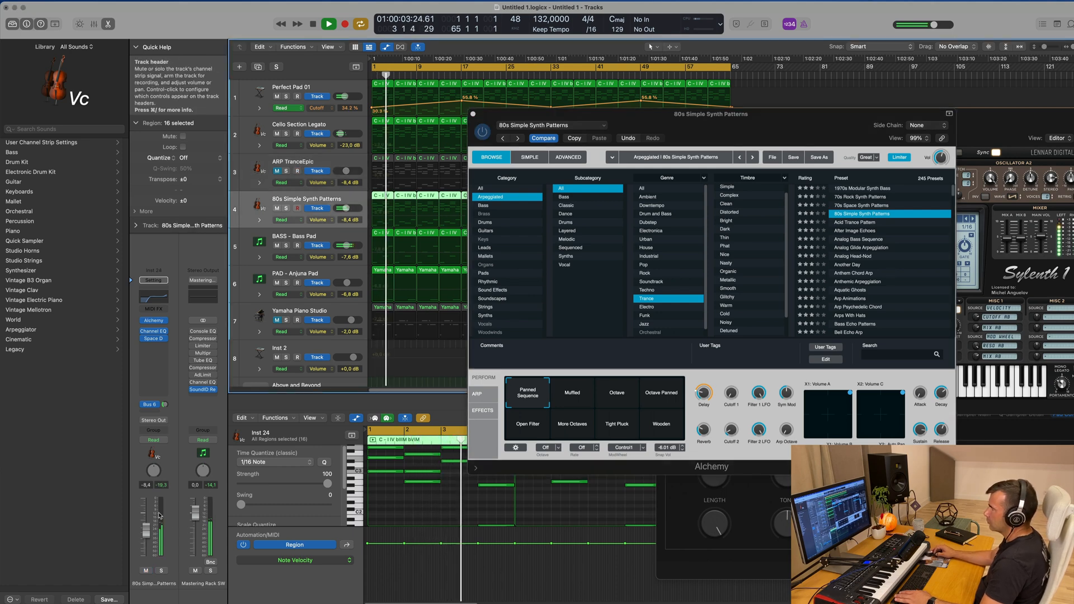
pyautogui.moveTo(146, 529); pyautogui.dragTo(146, 518)
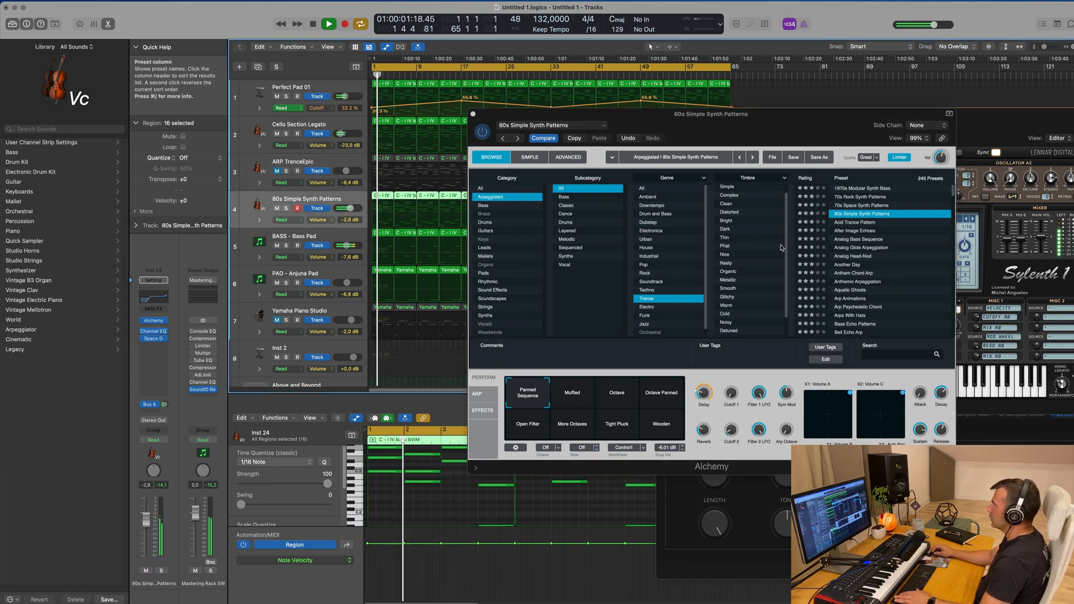
pyautogui.click(864, 223)
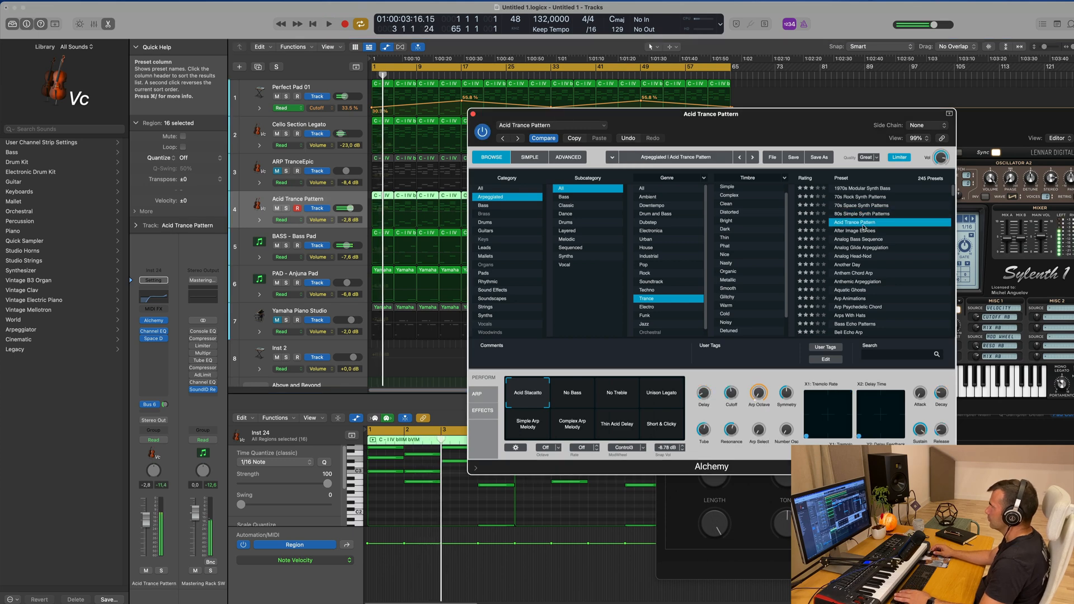
pyautogui.click(860, 231)
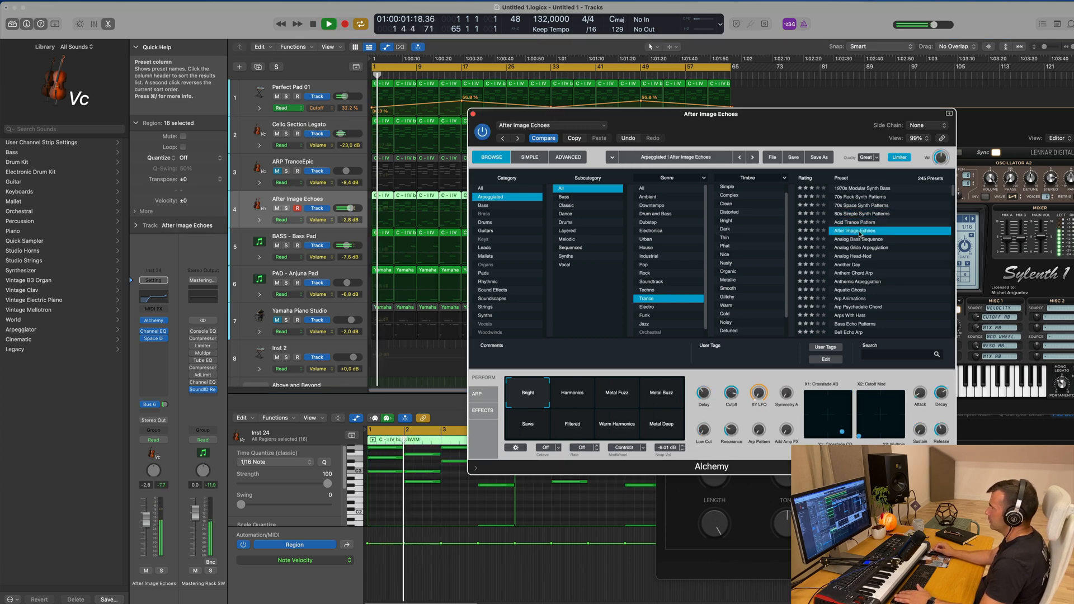
pyautogui.moveTo(809, 132); pyautogui.dragTo(813, 170)
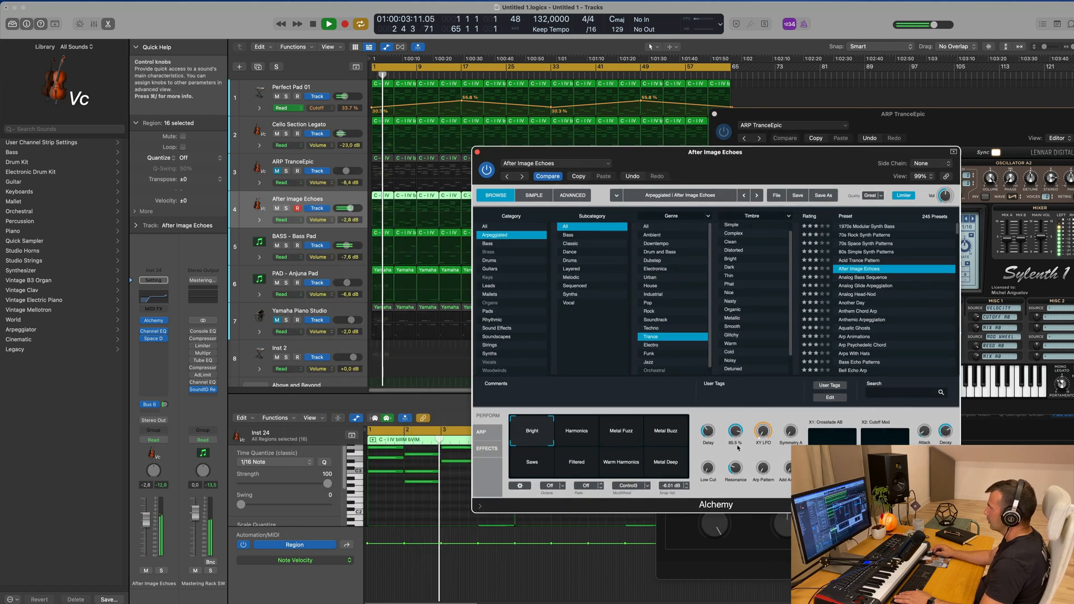
# Compare After Image Echoes' Metal Fuzz and Metal Buzz snapshots with Harmonics, settle on Harmonics and lower the track's volume to about -6.6 dB
pyautogui.click(576, 435)
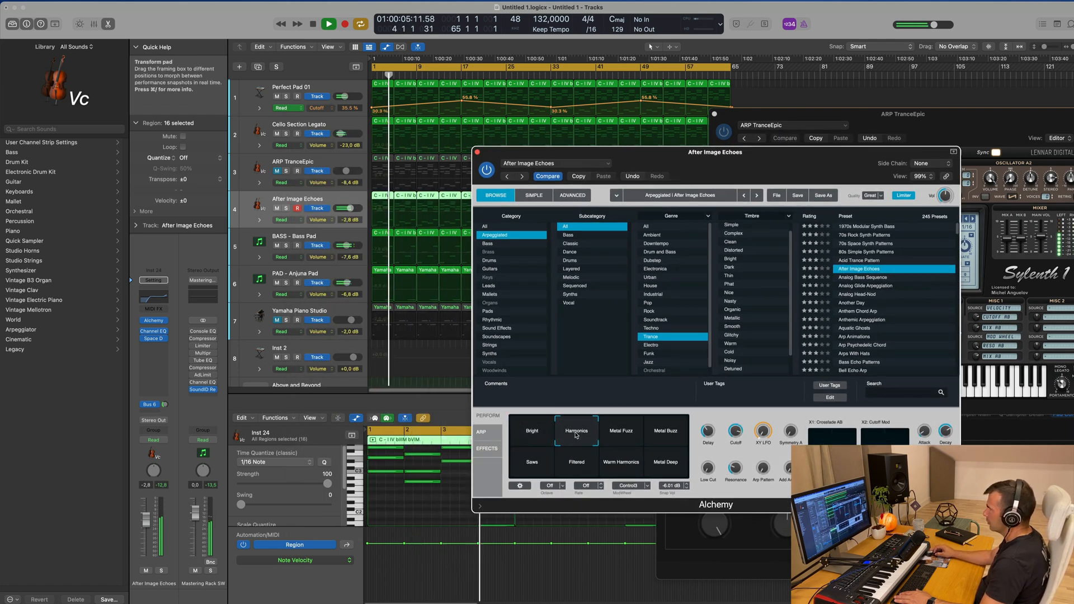
pyautogui.click(614, 436)
pyautogui.click(661, 435)
pyautogui.click(578, 435)
pyautogui.press('space')
pyautogui.press('space')
pyautogui.click(148, 521)
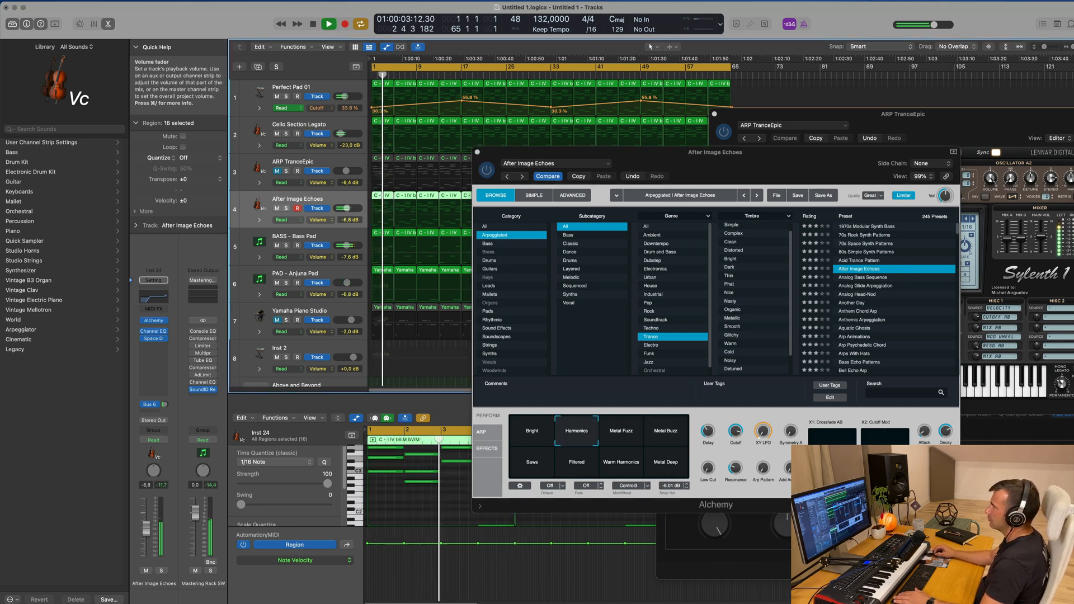
pyautogui.moveTo(146, 529); pyautogui.dragTo(145, 533)
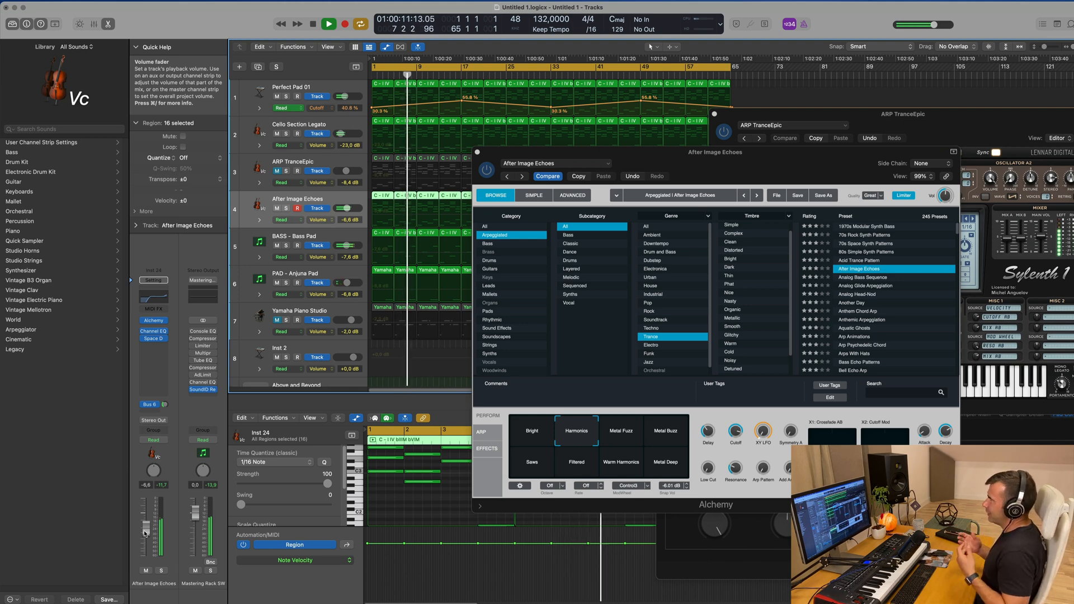
# Adjust Alchemy's Crossfade AB pad, raise Cutoff to 100 % and set the After Image Echoes track's volume to about -5.3 dB
pyautogui.moveTo(767, 157)
pyautogui.mouseDown()
pyautogui.moveTo(705, 144)
pyautogui.moveTo(819, 134)
pyautogui.moveTo(784, 152)
pyautogui.moveTo(788, 161)
pyautogui.mouseUp()
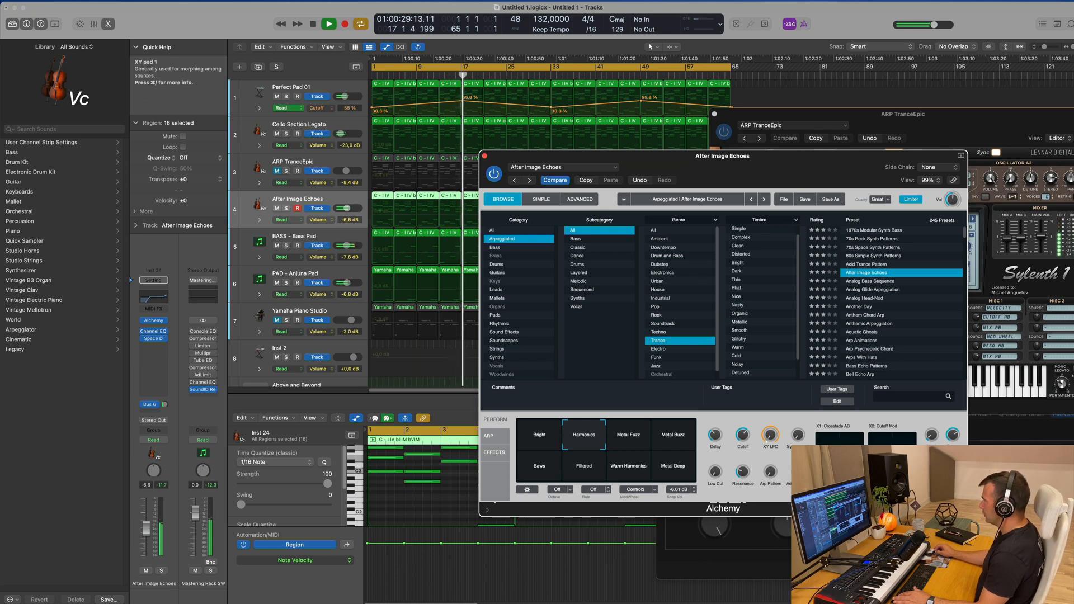
pyautogui.moveTo(846, 440); pyautogui.dragTo(816, 440)
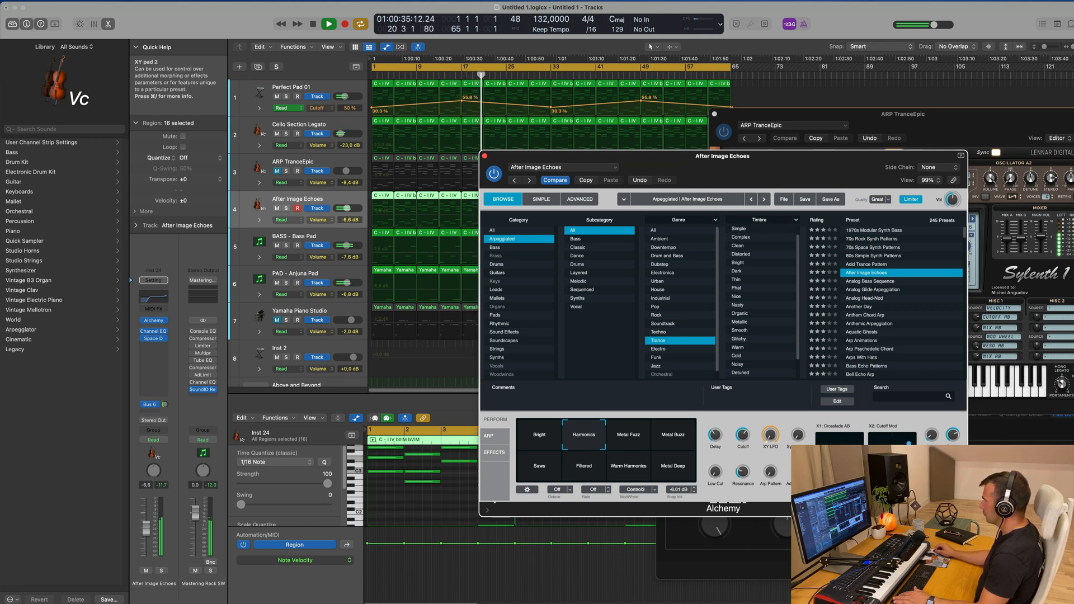
pyautogui.moveTo(689, 168); pyautogui.dragTo(653, 168)
pyautogui.moveTo(709, 438)
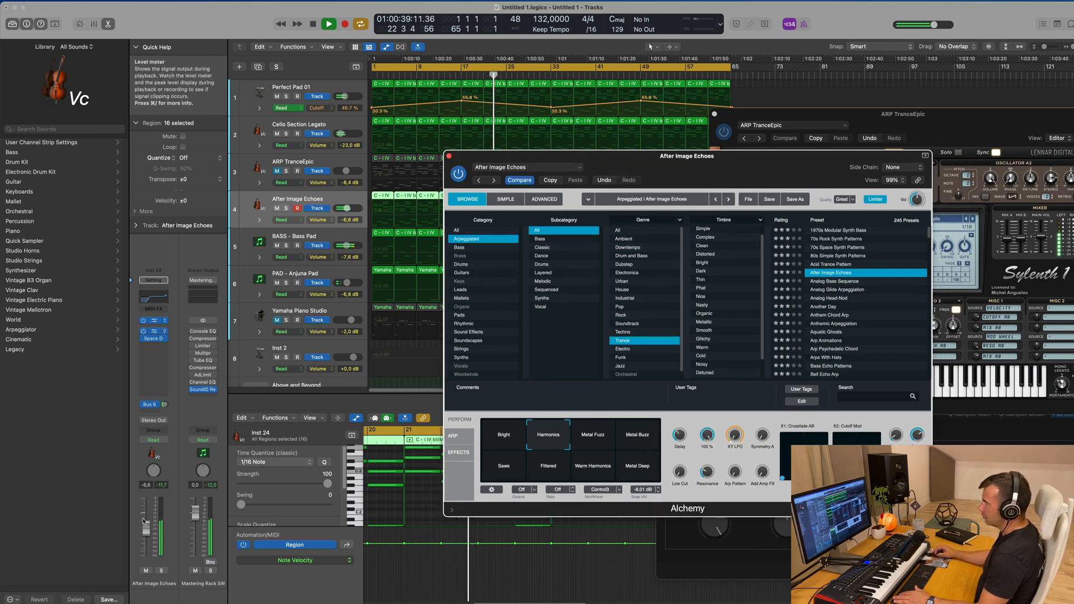
# In the Mixer, copy the existing compressor onto the After Image Echoes, Perfect Pad 01, Cello Section Legato and ARP TranceEpic channels
pyautogui.click(152, 345)
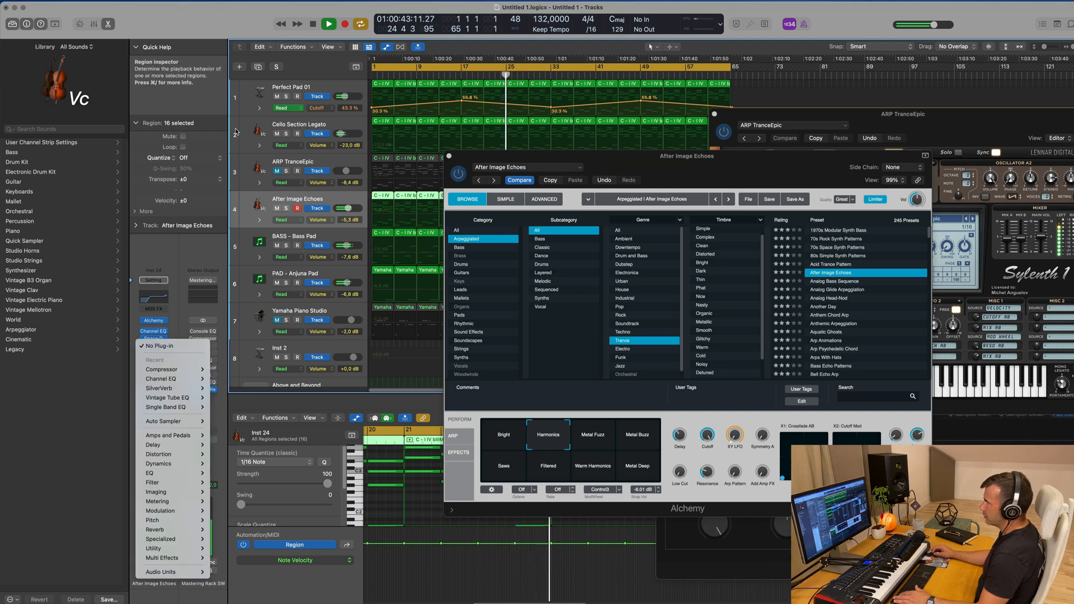
pyautogui.press('Escape')
pyautogui.press('x')
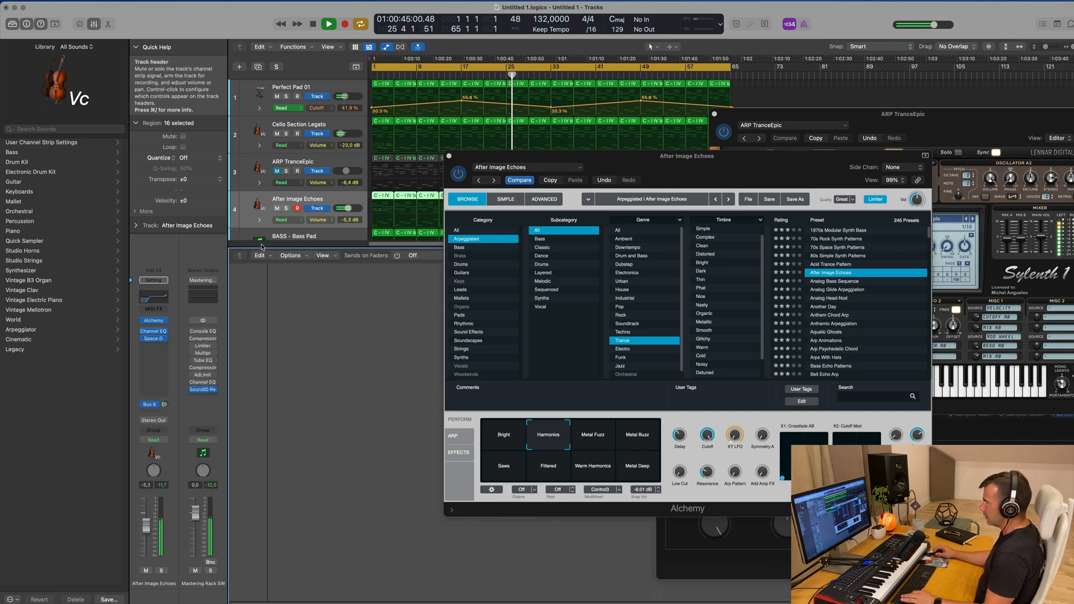
pyautogui.moveTo(598, 154); pyautogui.dragTo(1035, 207)
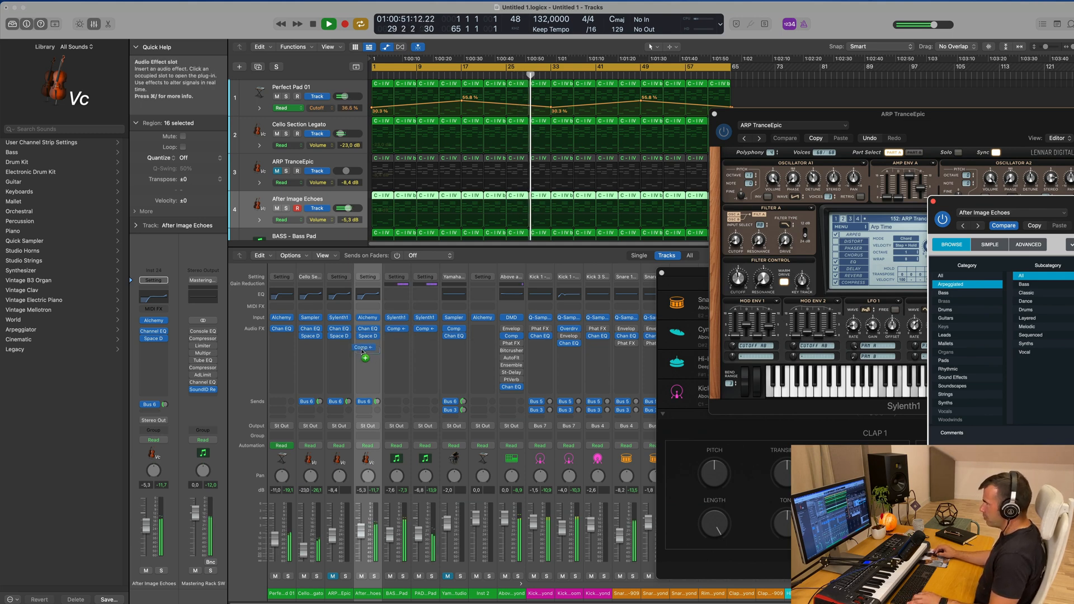
pyautogui.moveTo(364, 350); pyautogui.dragTo(363, 350)
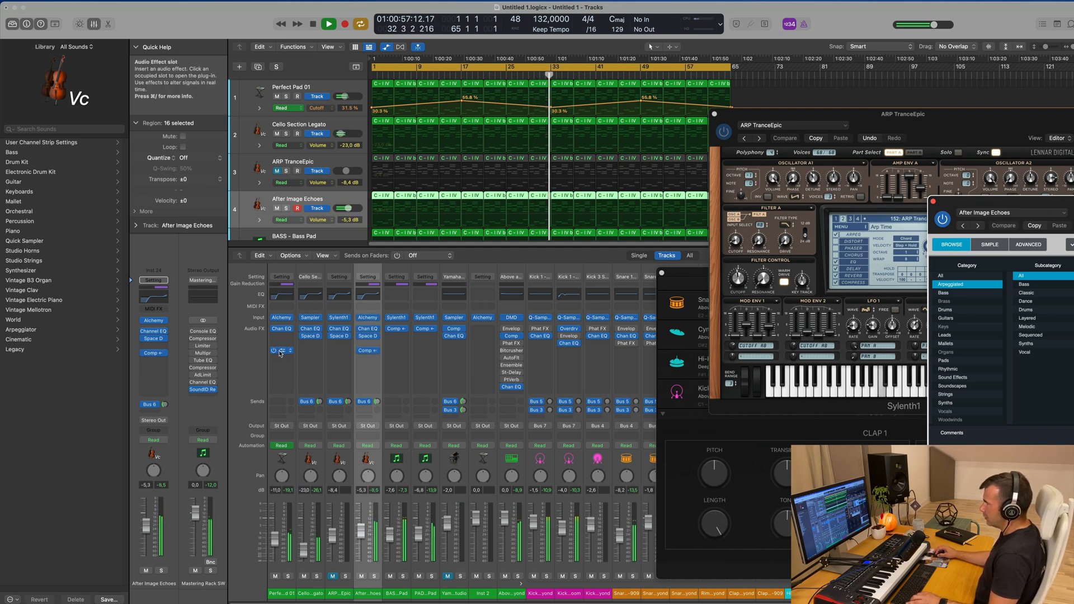
pyautogui.moveTo(300, 351); pyautogui.dragTo(307, 353)
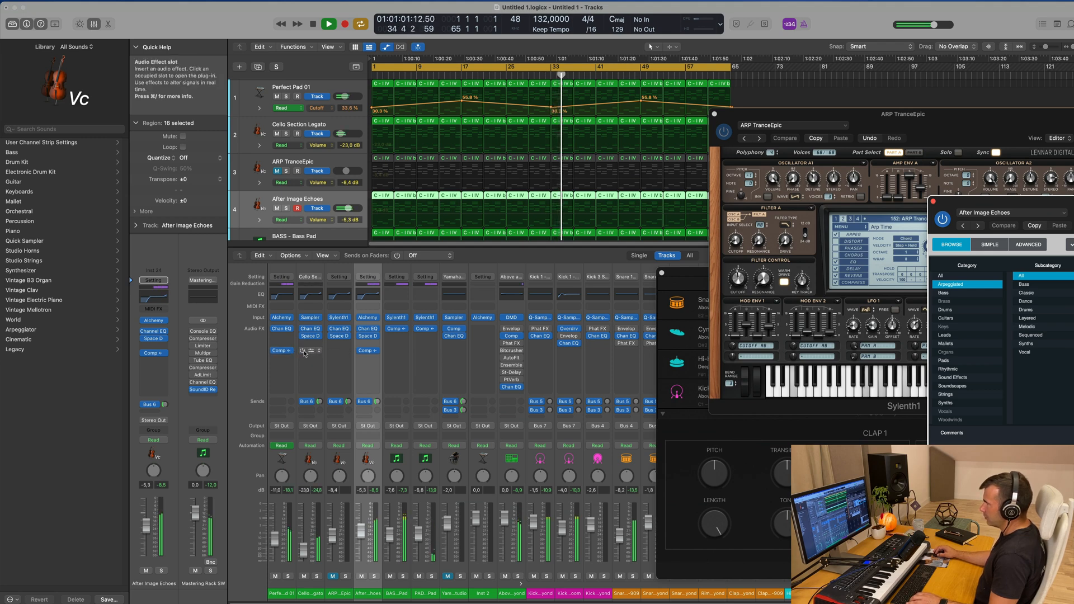
pyautogui.moveTo(335, 354); pyautogui.dragTo(336, 355)
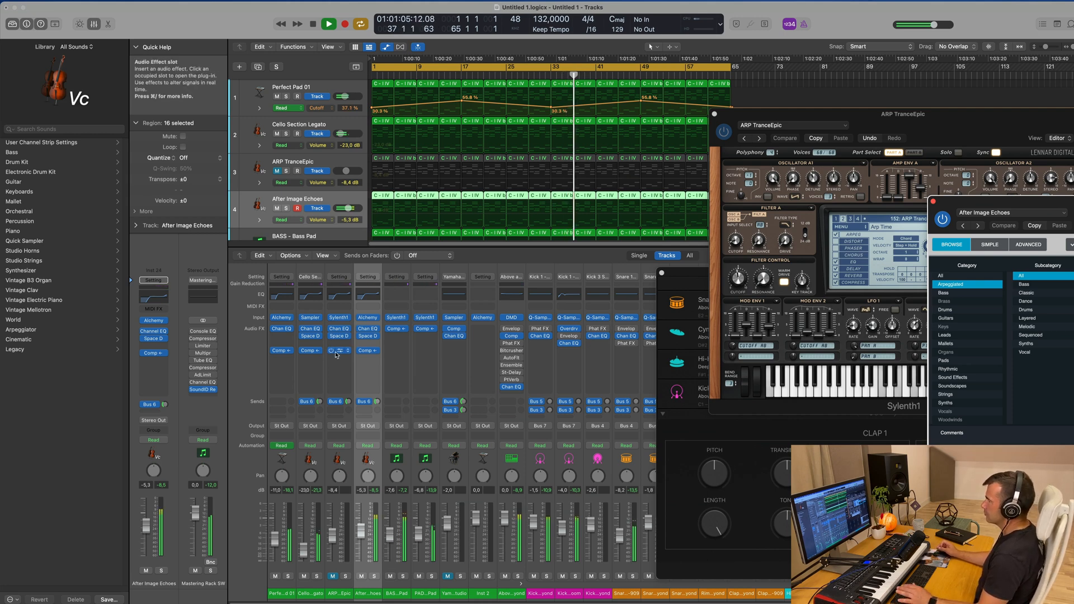
# Unmute ARP TranceEpic to lower its volume to about -16.2 dB, and mute it again
pyautogui.scroll(-2, 357, 149)
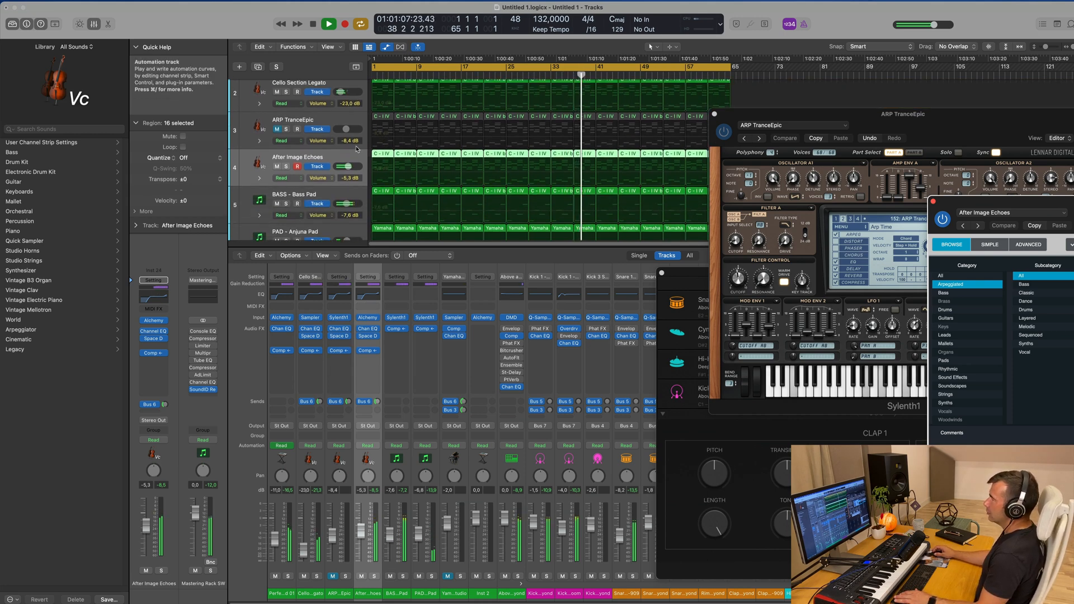
pyautogui.click(276, 129)
pyautogui.click(336, 123)
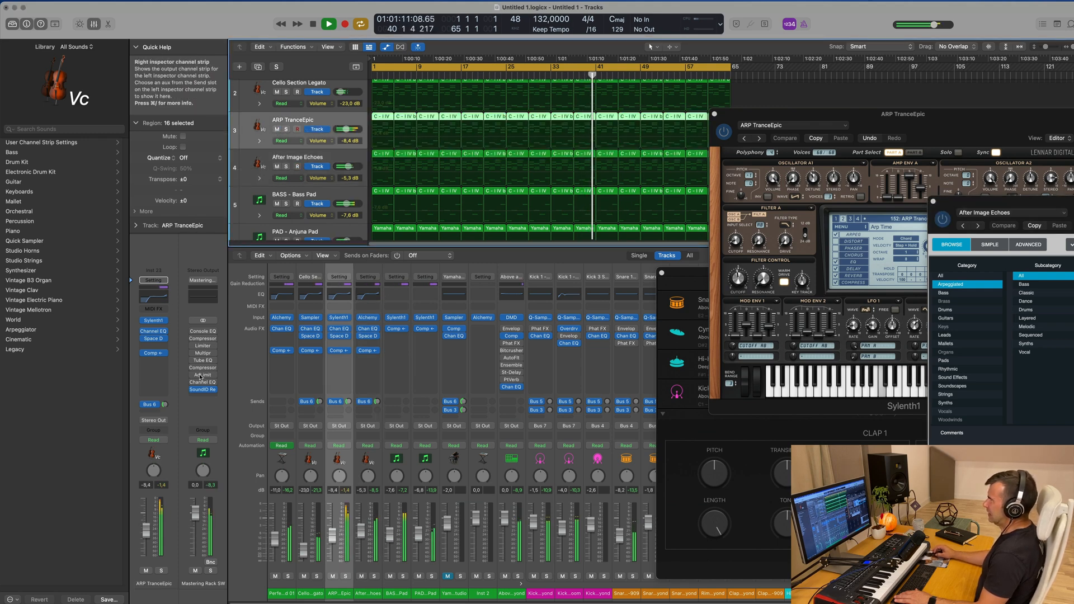
pyautogui.moveTo(346, 130); pyautogui.dragTo(341, 129)
pyautogui.click(277, 130)
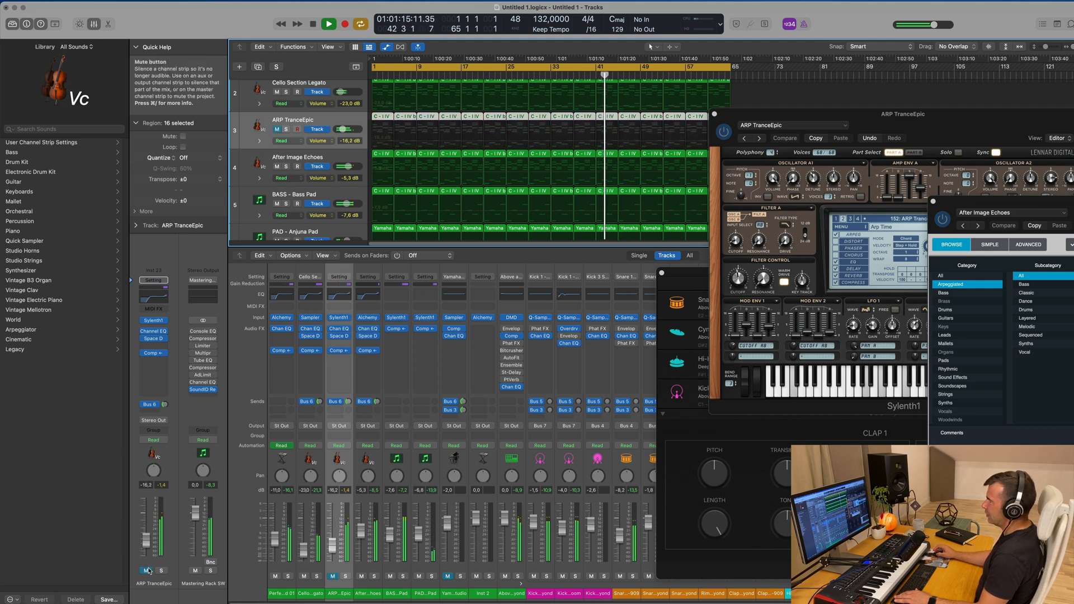
# Unmute the Yamaha Piano Studio track
pyautogui.scroll(-5, 456, 195)
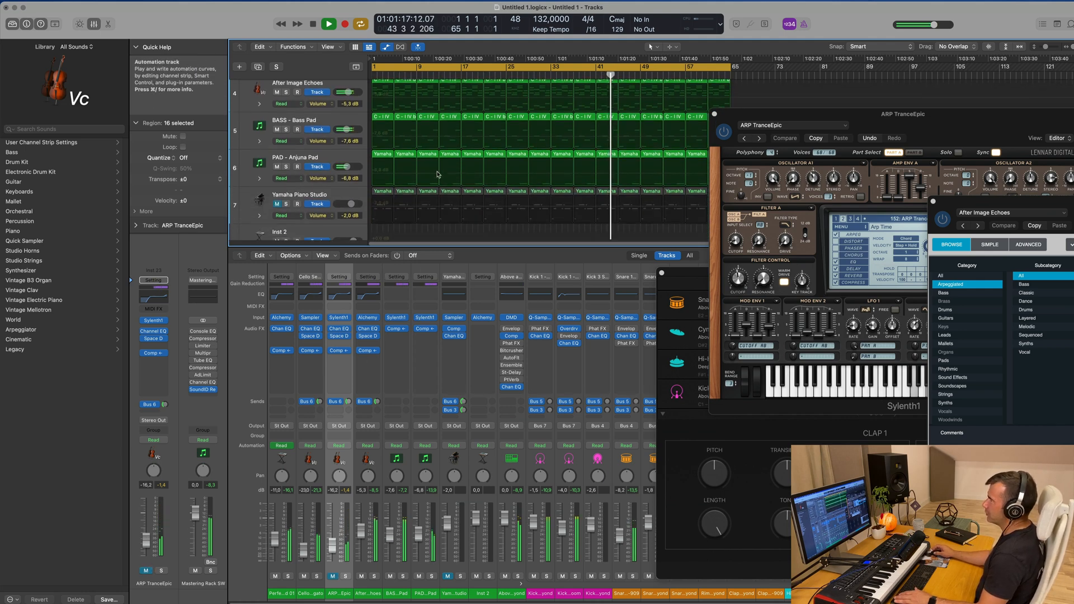
pyautogui.click(337, 183)
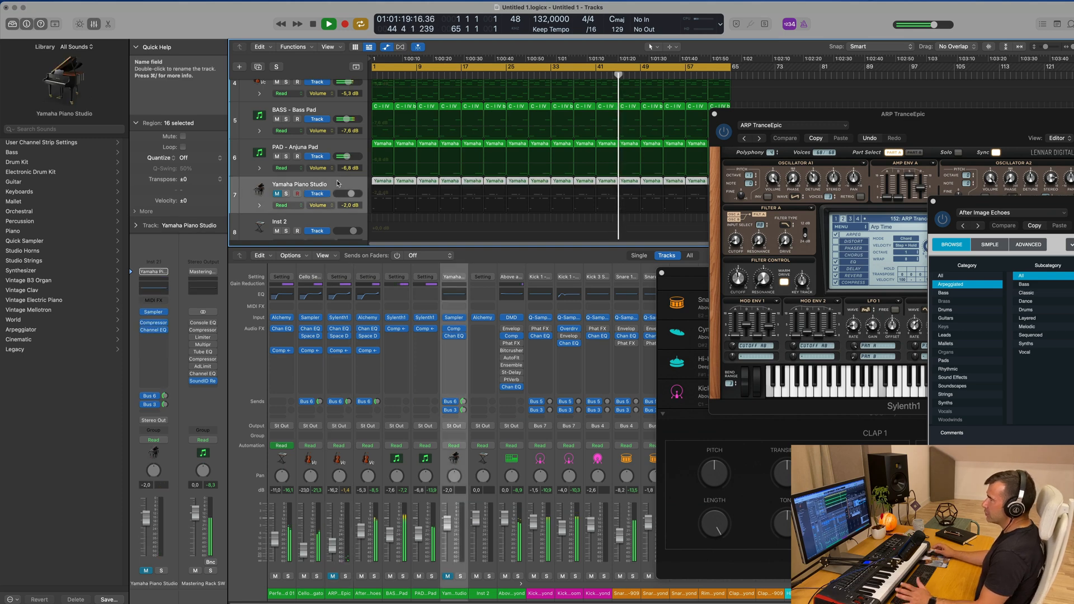
pyautogui.click(275, 194)
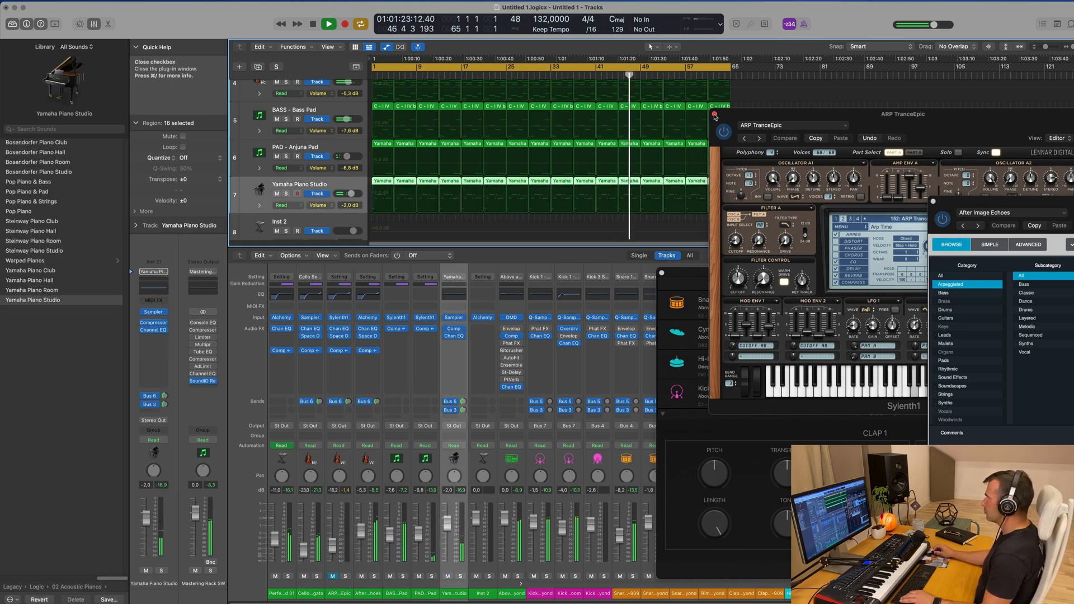
# Close the ARP TranceEpic, After Image Echoes and Above and Beyond plug-in windows and hide the Mixer
pyautogui.click(714, 114)
pyautogui.moveTo(1029, 206); pyautogui.dragTo(718, 180)
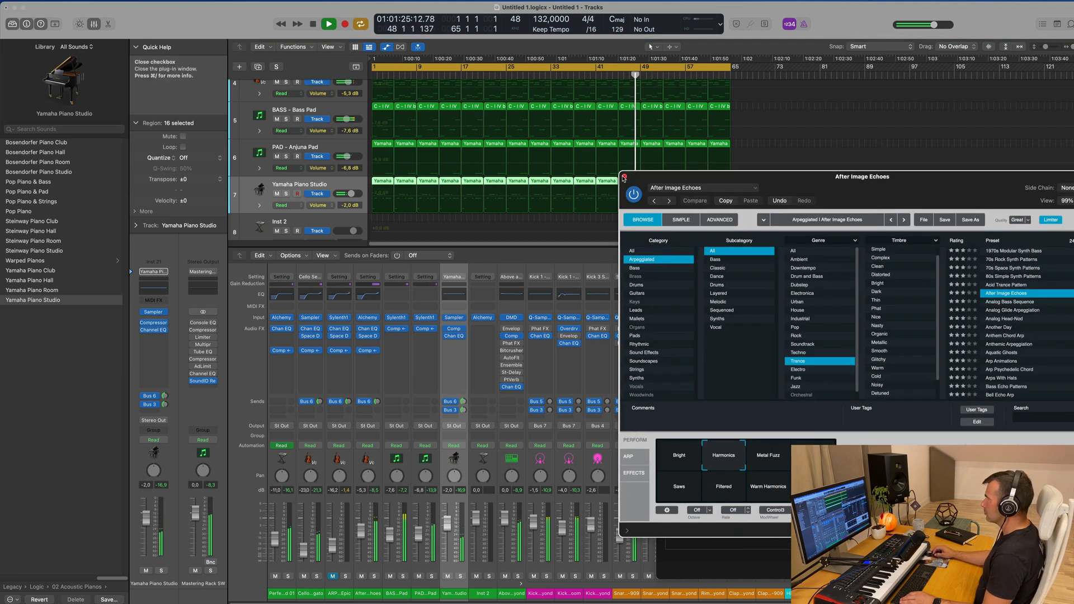
pyautogui.click(623, 175)
pyautogui.moveTo(810, 280); pyautogui.dragTo(600, 161)
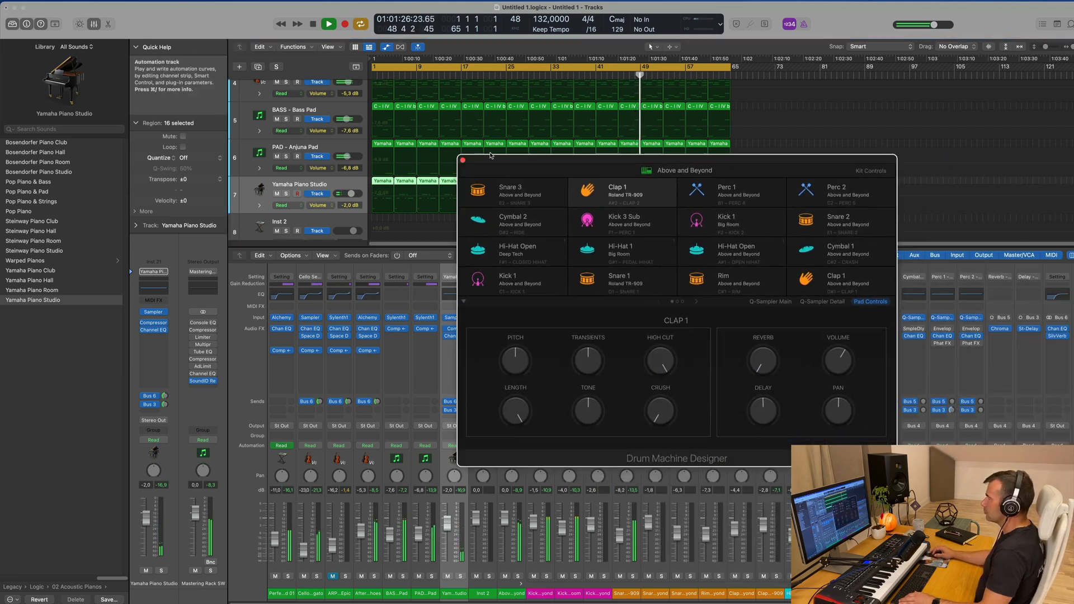
pyautogui.click(462, 161)
pyautogui.press('x')
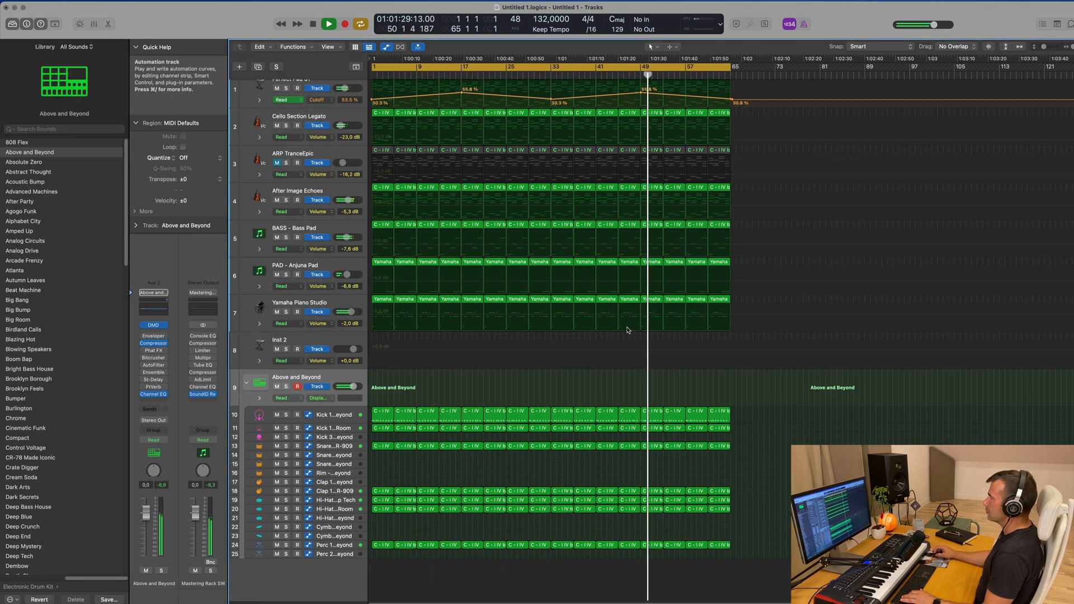
pyautogui.hscroll(2, 629, 329)
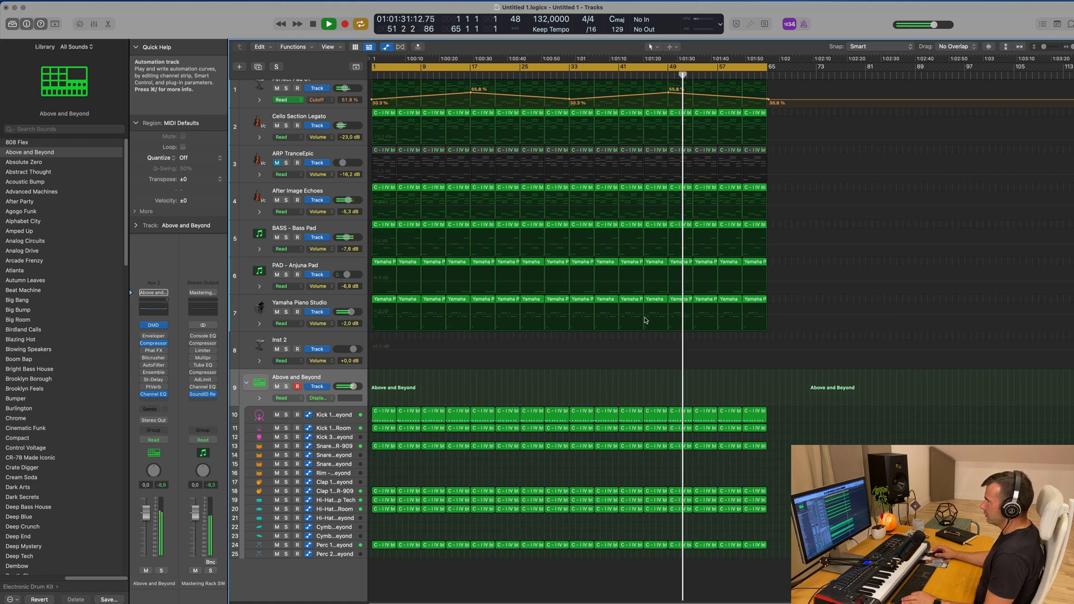
pyautogui.hscroll(-2, 645, 320)
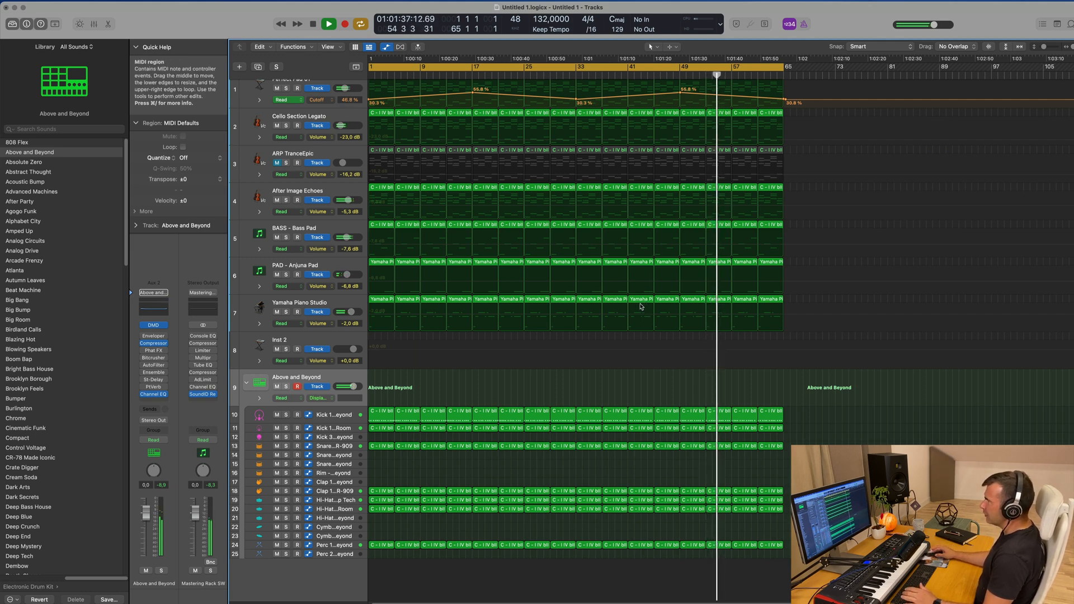
pyautogui.scroll(1, 646, 305)
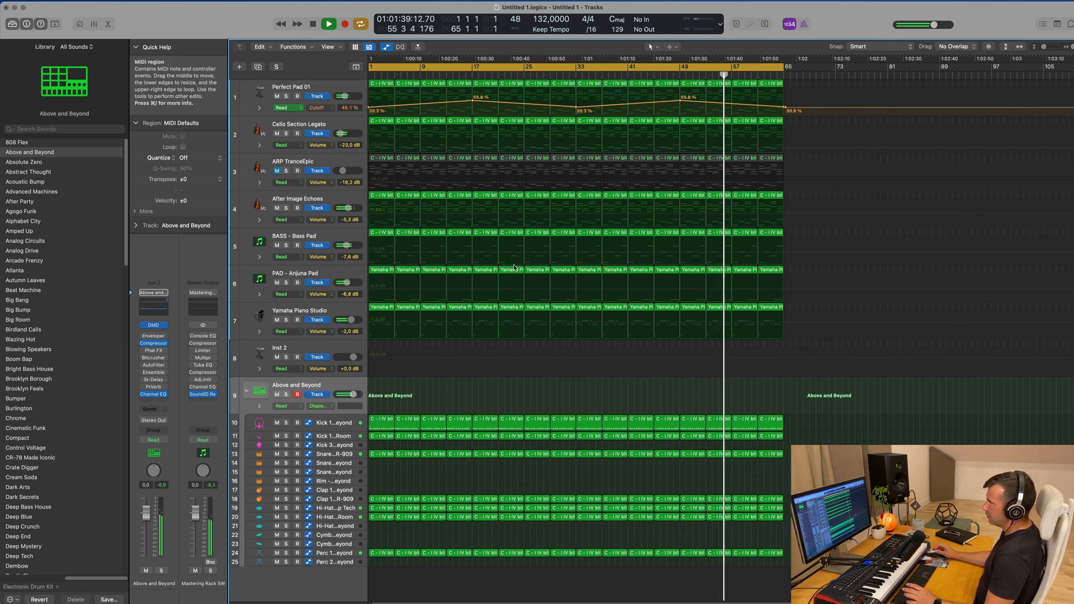
# Duplicate the PAD - Anjuna Pad track and set the duplicate's volume to about -4.1 dB
pyautogui.click(341, 279)
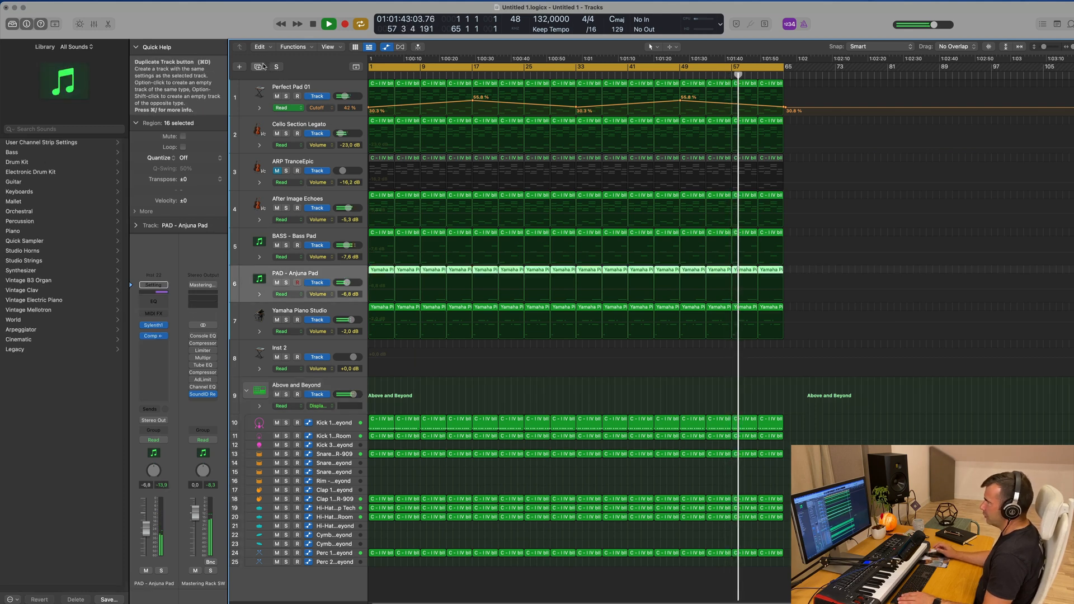
pyautogui.click(260, 67)
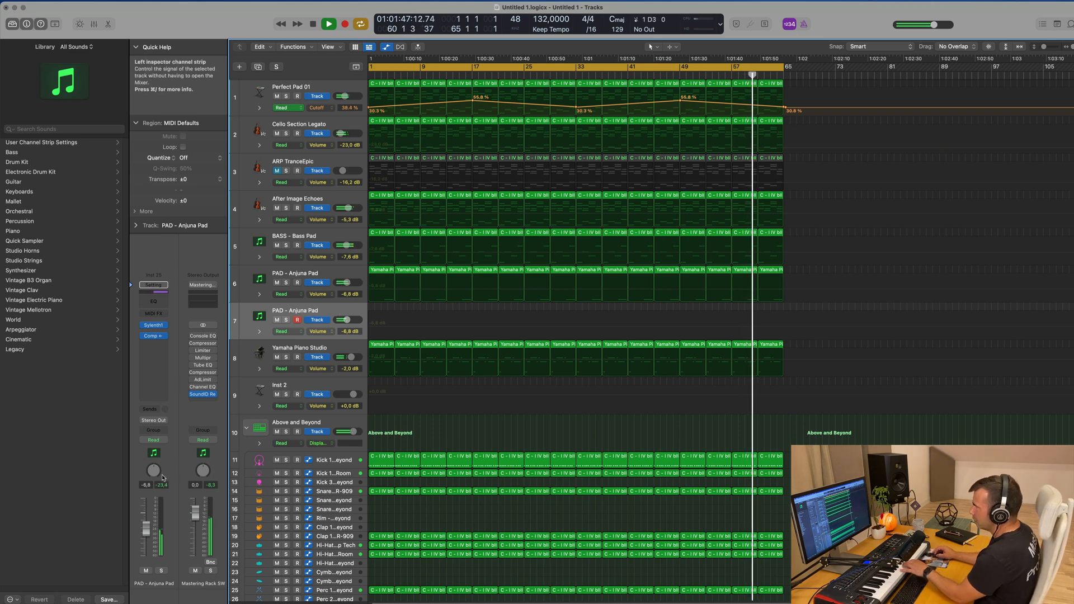
pyautogui.moveTo(347, 319); pyautogui.dragTo(349, 320)
pyautogui.moveTo(147, 520); pyautogui.dragTo(147, 518)
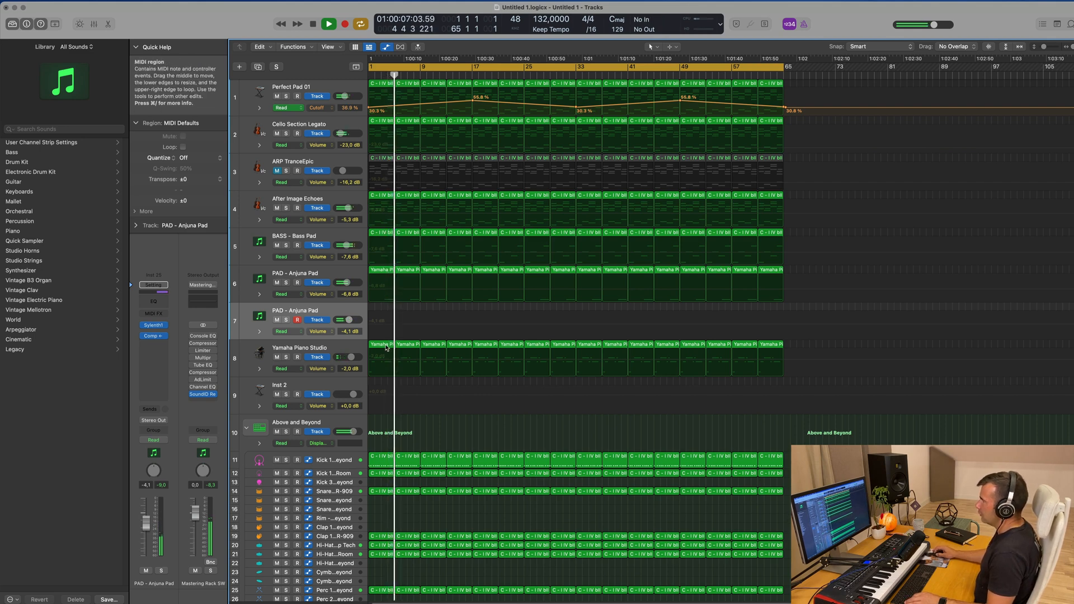
# Copy the first Yamaha Piano Studio region onto the duplicated pad track, repeat it up to bar 65, and select all its regions
pyautogui.moveTo(382, 348); pyautogui.dragTo(380, 311)
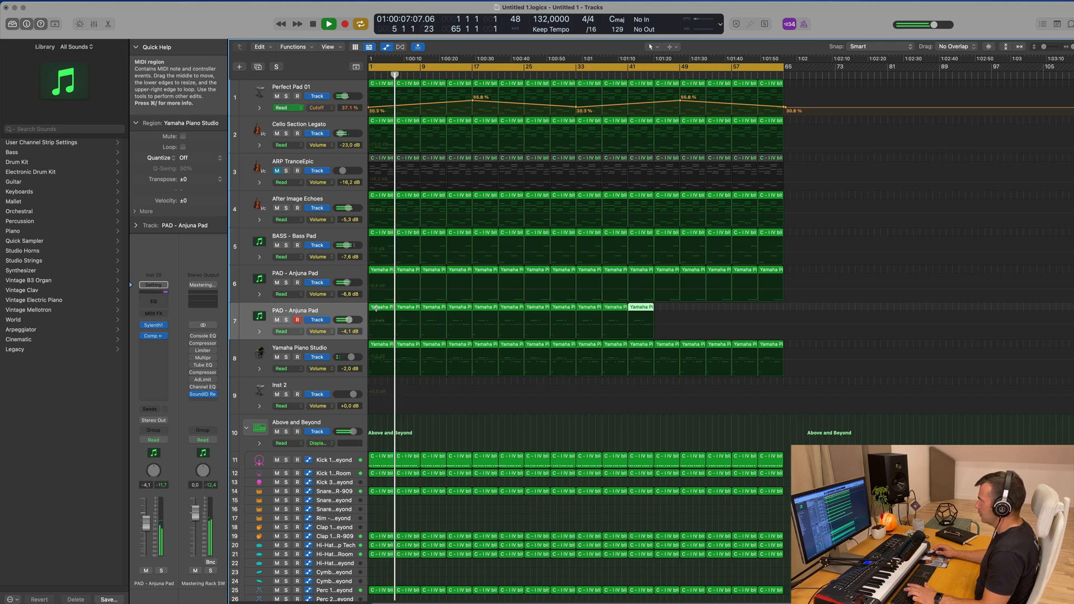
pyautogui.press('super+r')
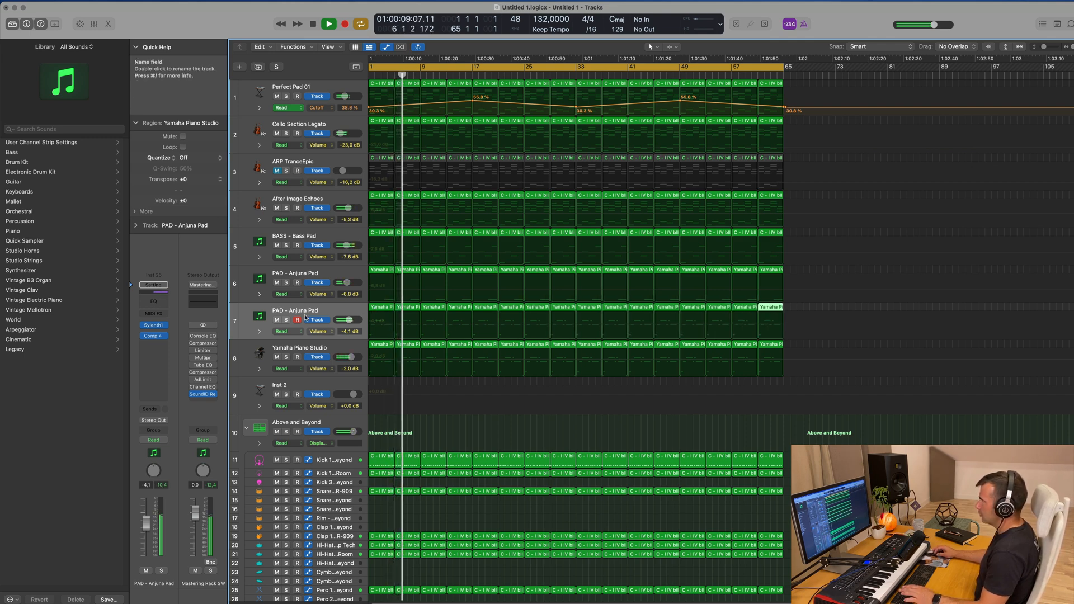
pyautogui.click(339, 311)
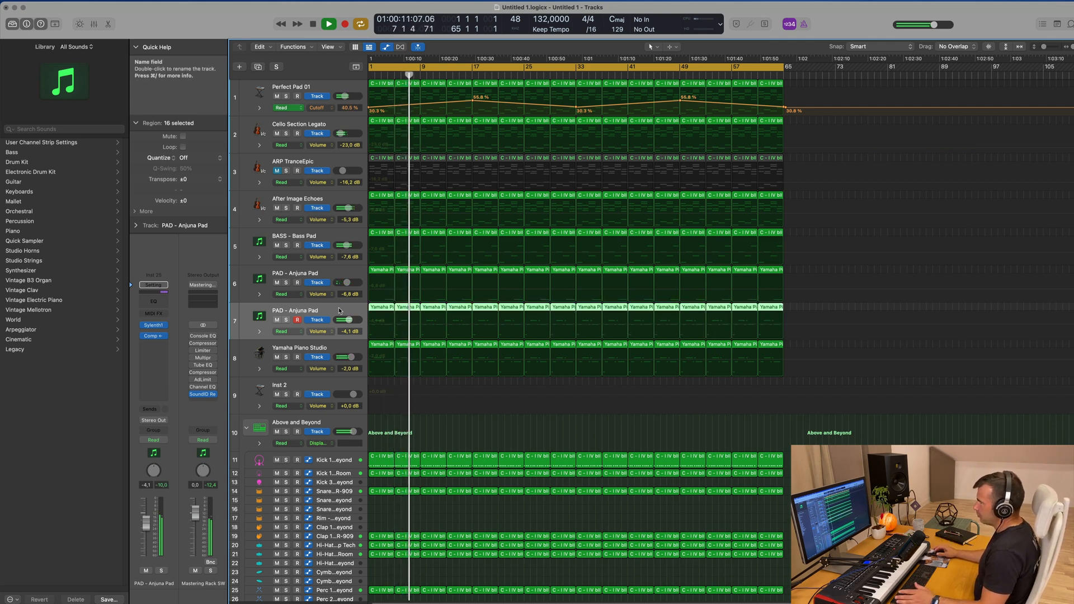
# Solo the duplicated PAD - Anjuna Pad, Yamaha Piano Studio and Perfect Pad 01 tracks to hear them together
pyautogui.click(286, 319)
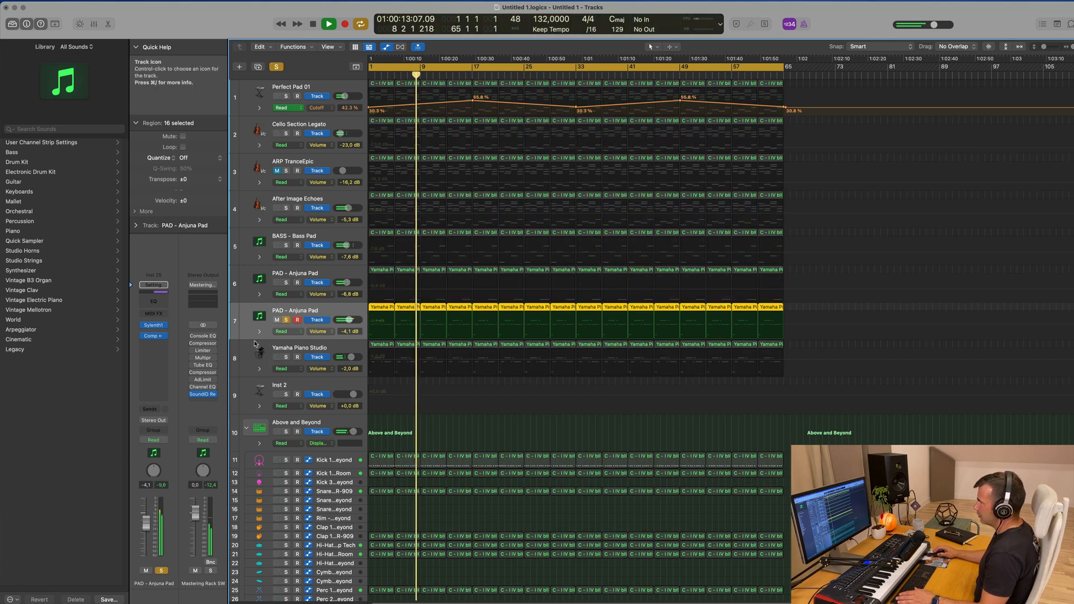
pyautogui.click(286, 356)
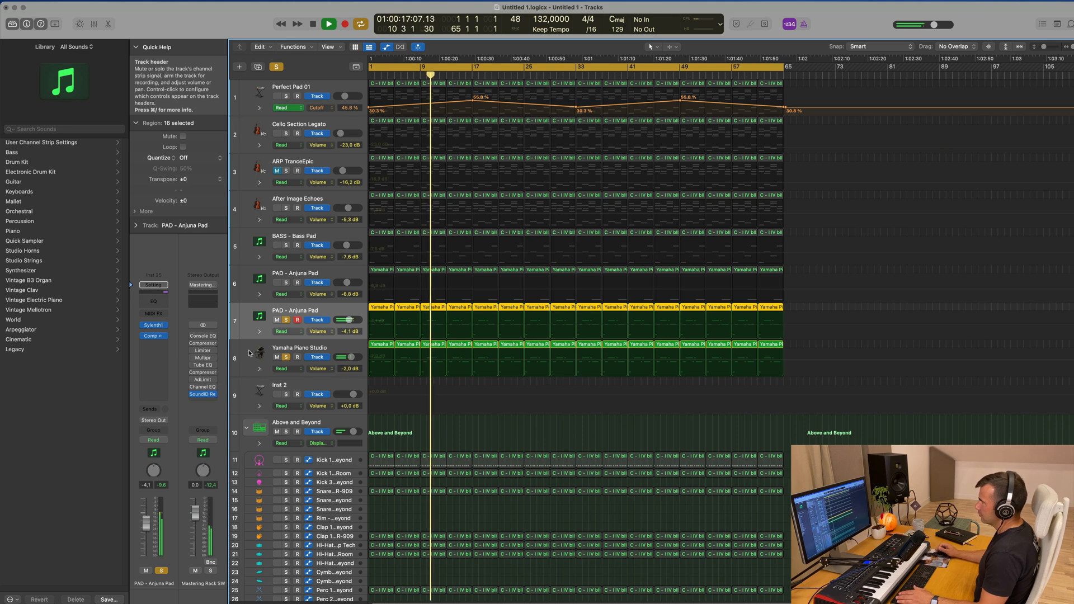
pyautogui.click(285, 98)
pyautogui.click(285, 97)
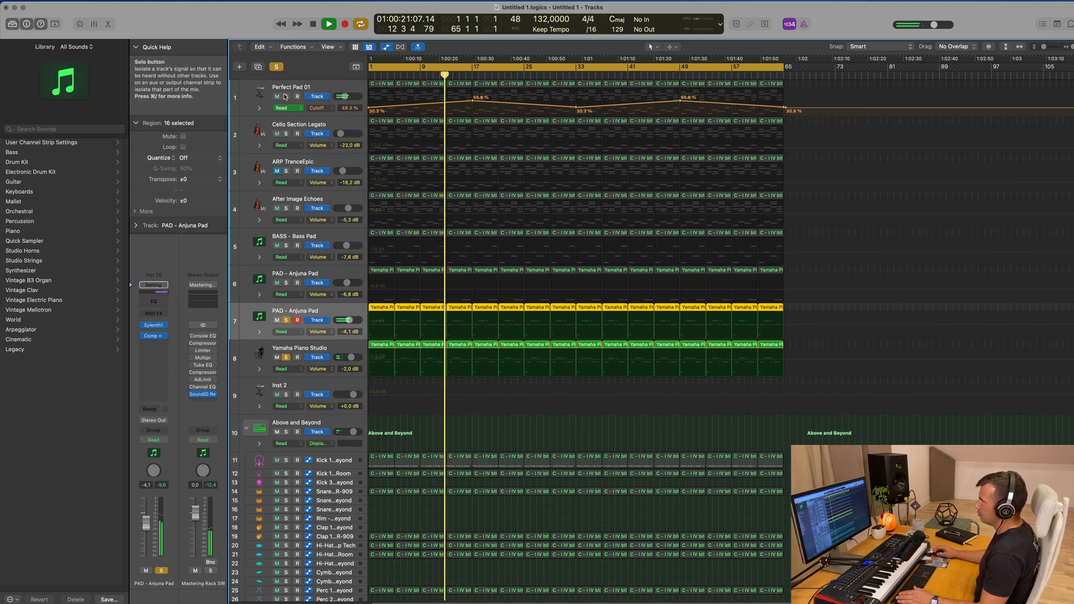
pyautogui.click(286, 96)
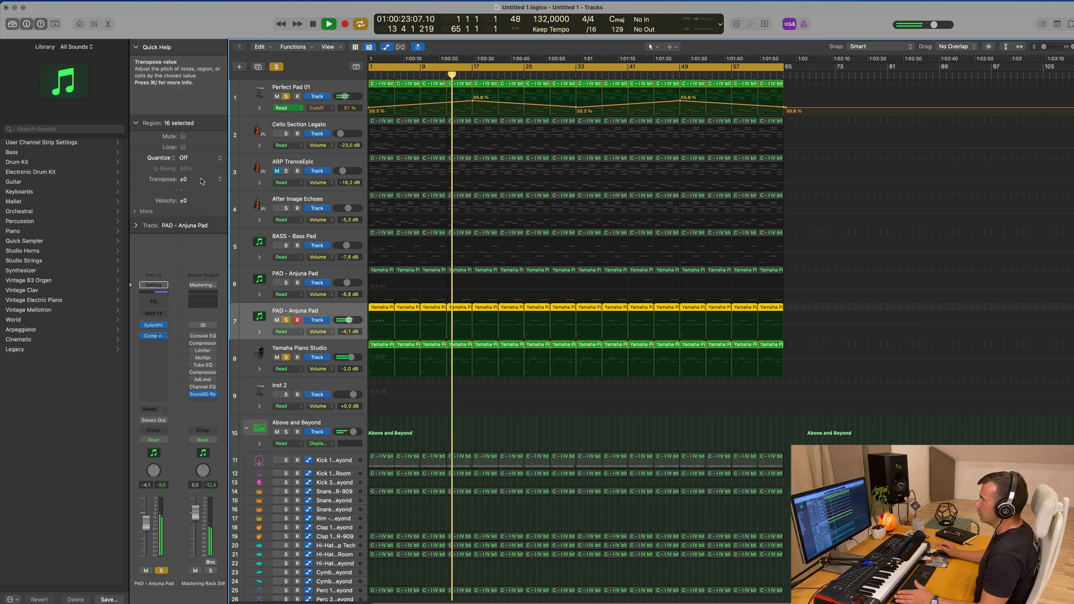
# Add the BASS - Bass Pad and original PAD - Anjuna Pad tracks to the solo group and restart playback from the beginning
pyautogui.click(286, 246)
pyautogui.click(328, 235)
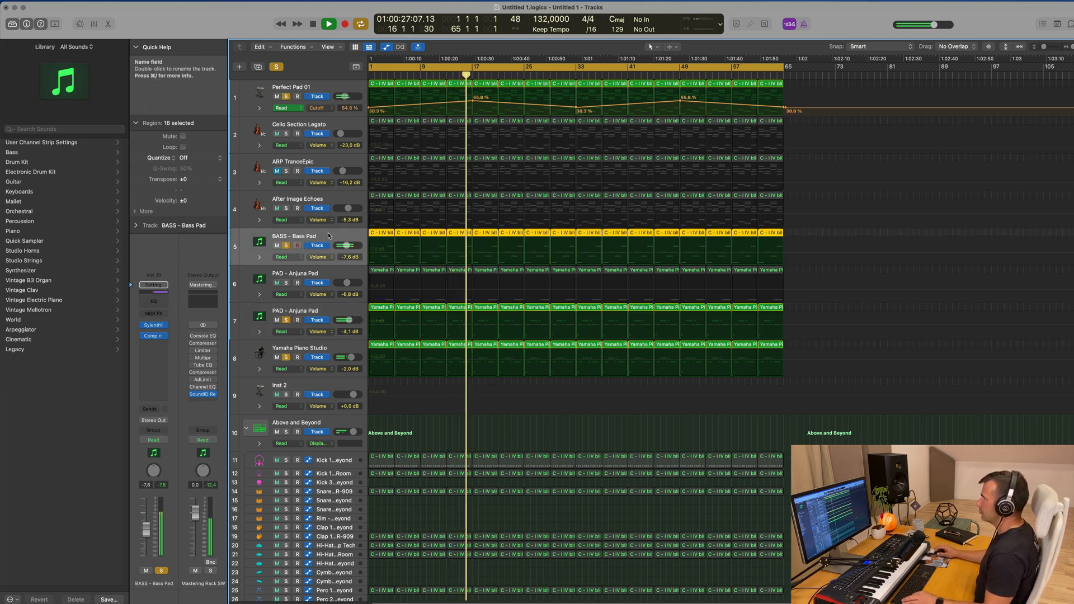
pyautogui.press('super+Left')
pyautogui.press('super+Right')
pyautogui.press('super+Right')
pyautogui.press('super+Left')
pyautogui.press('super+Left')
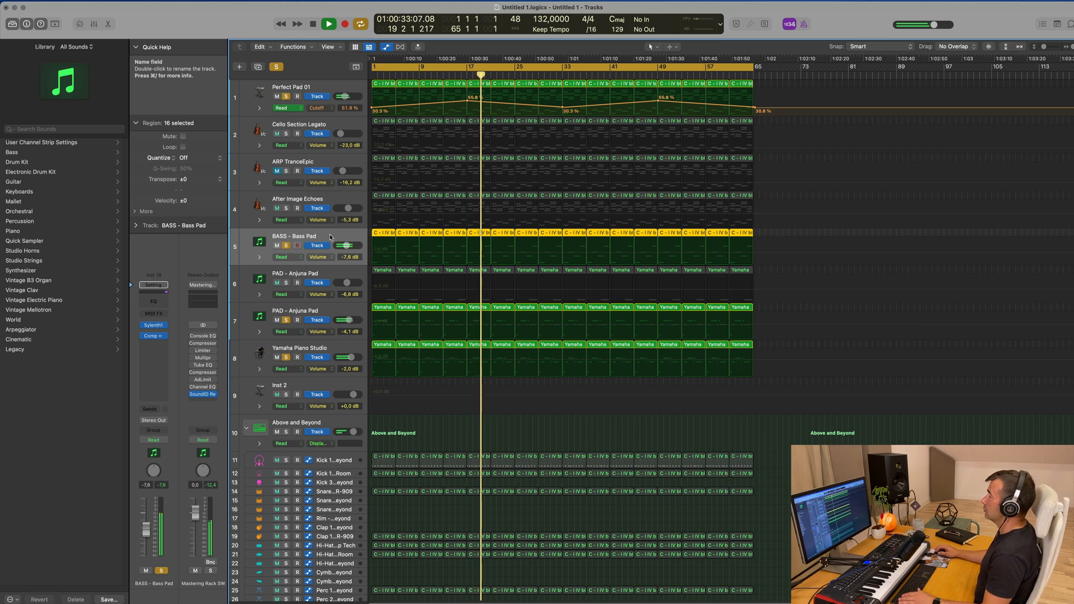
pyautogui.click(286, 283)
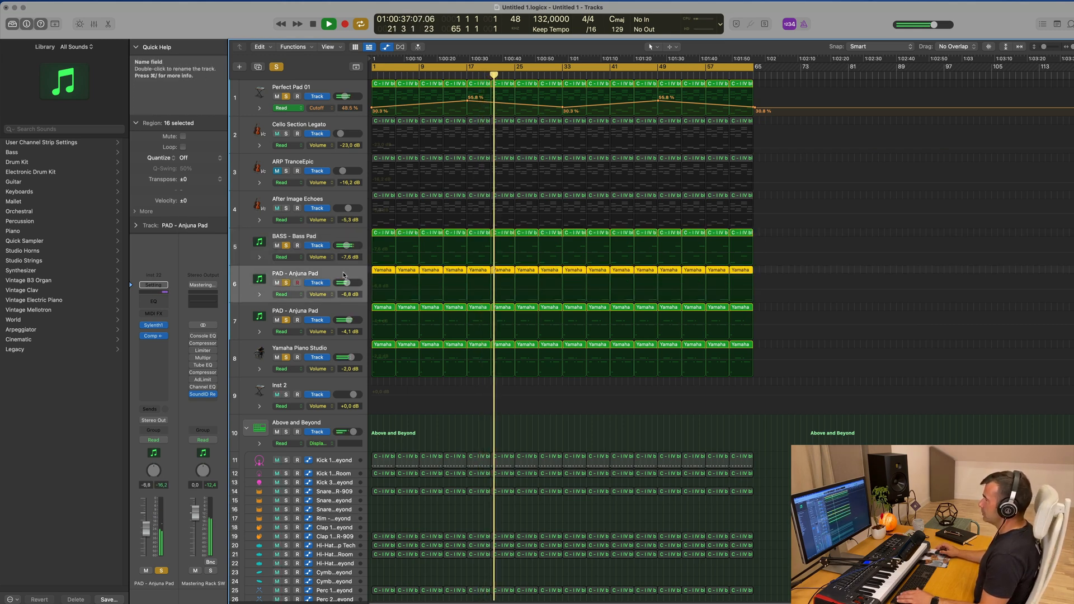
pyautogui.press('Return')
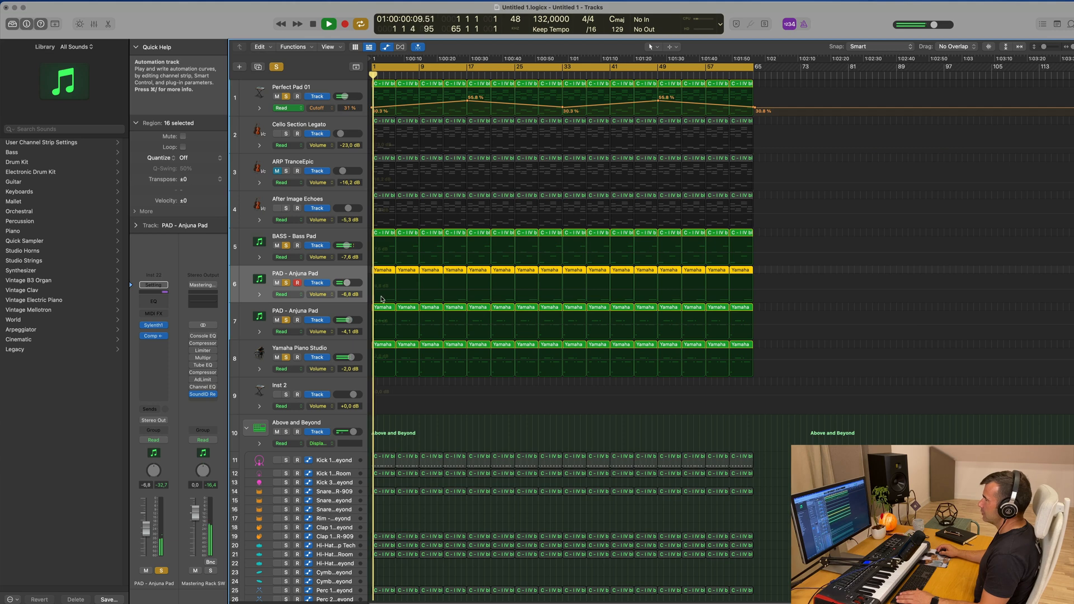
# Select all notes of the original PAD - Anjuna Pad regions in the Piano Roll and insert an Arpeggiator on that track
pyautogui.doubleClick(392, 270)
pyautogui.click(447, 516)
pyautogui.press('super+a')
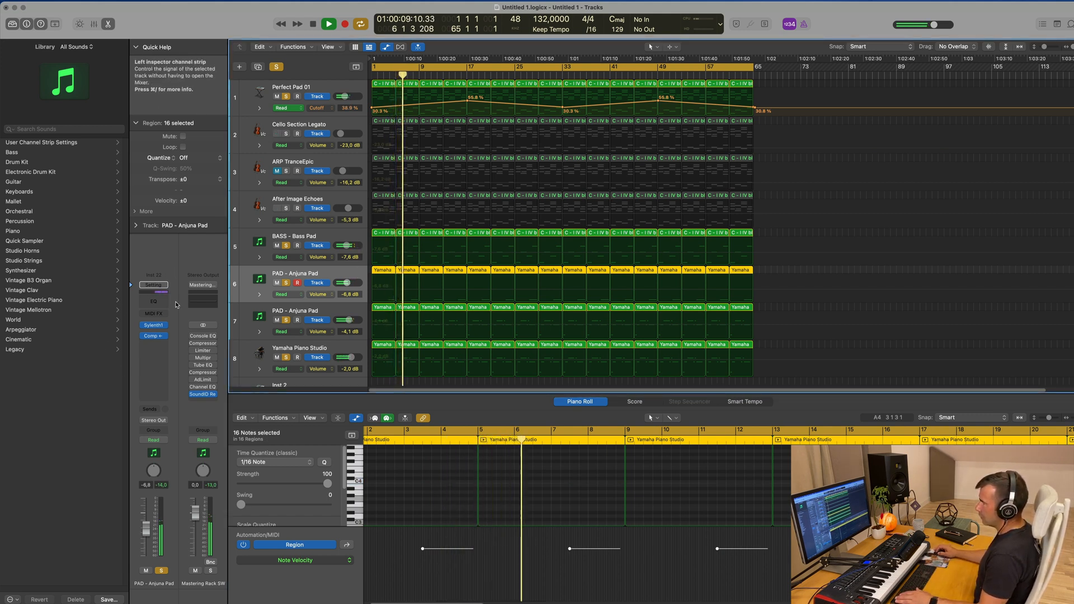
pyautogui.click(158, 316)
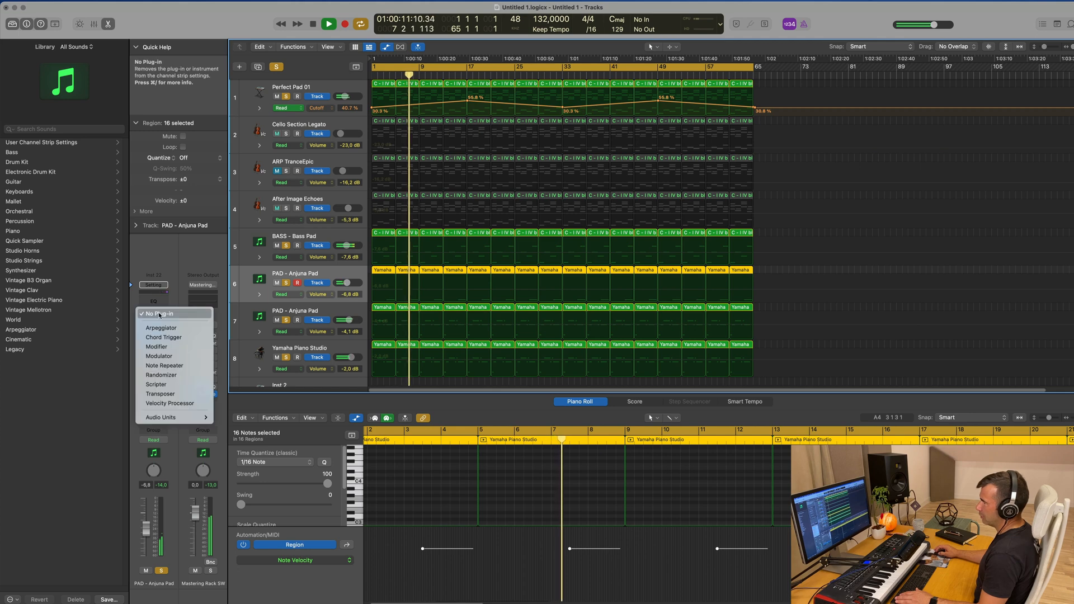
pyautogui.click(191, 297)
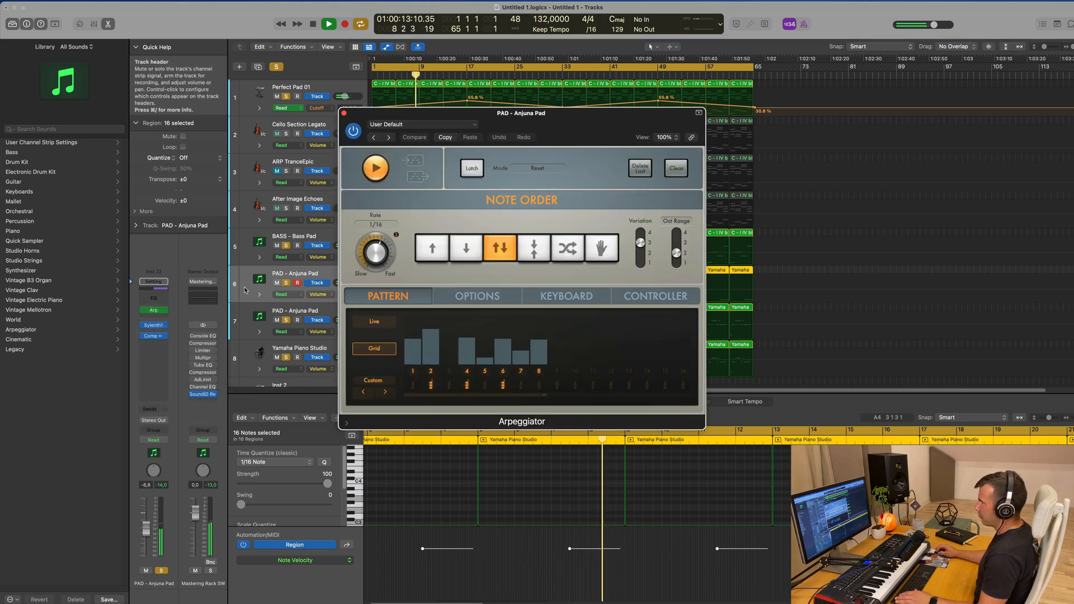
pyautogui.moveTo(580, 130); pyautogui.dragTo(736, 165)
pyautogui.press('Return')
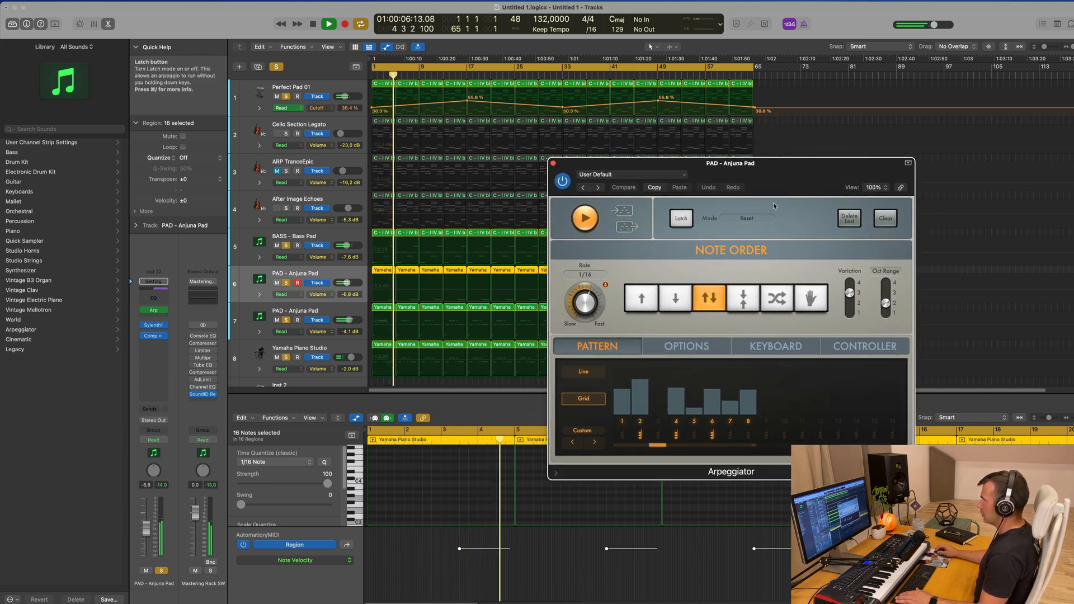
# Bypass the Arpeggiator on PAD - Anjuna Pad, clear all track solos and close the plug-in window
pyautogui.click(144, 311)
pyautogui.click(554, 169)
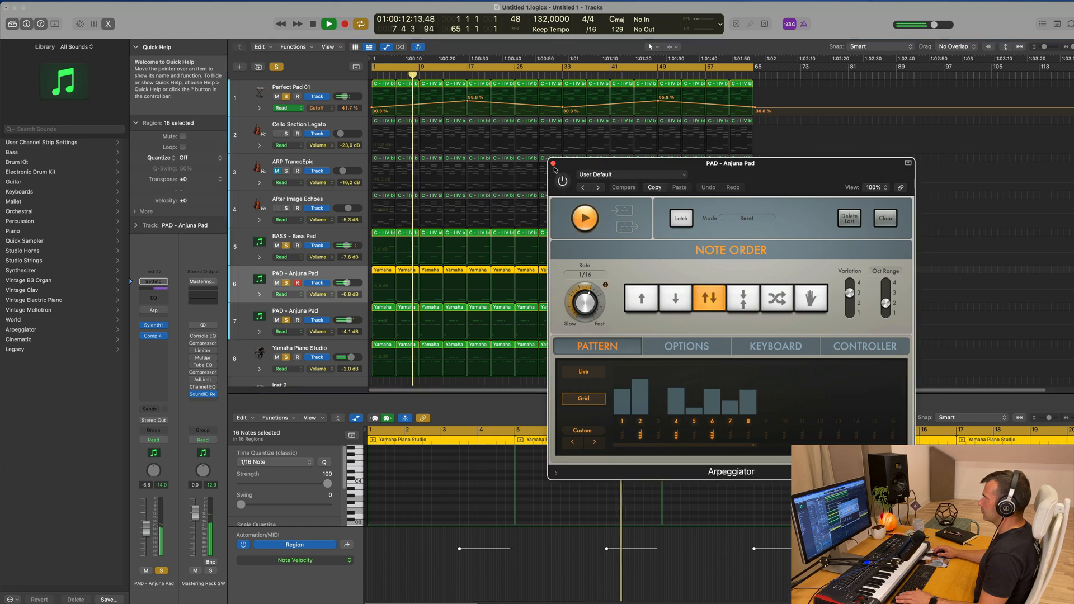
pyautogui.click(277, 68)
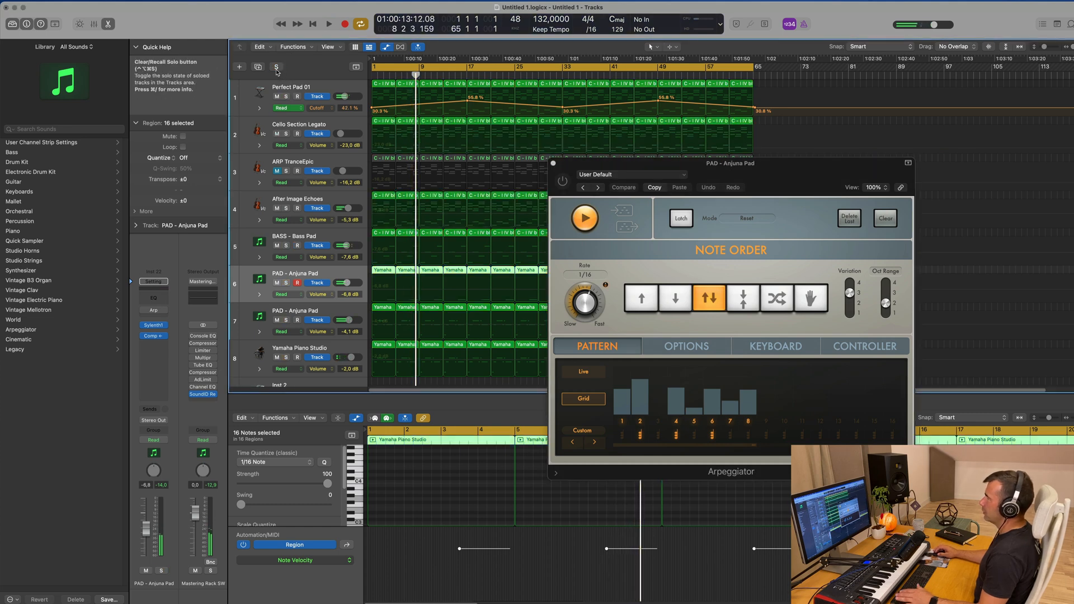
pyautogui.click(553, 165)
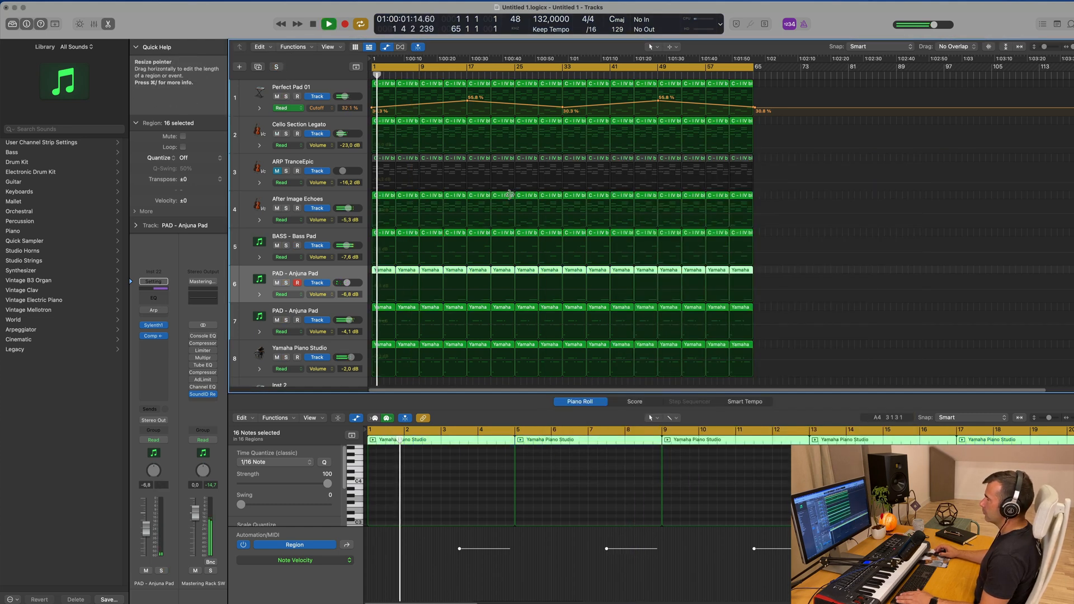
# Compare the full mix with the After Image Echoes track muted and unmuted
pyautogui.scroll(-1, 327, 231)
pyautogui.scroll(-1, 320, 268)
pyautogui.scroll(-1, 312, 313)
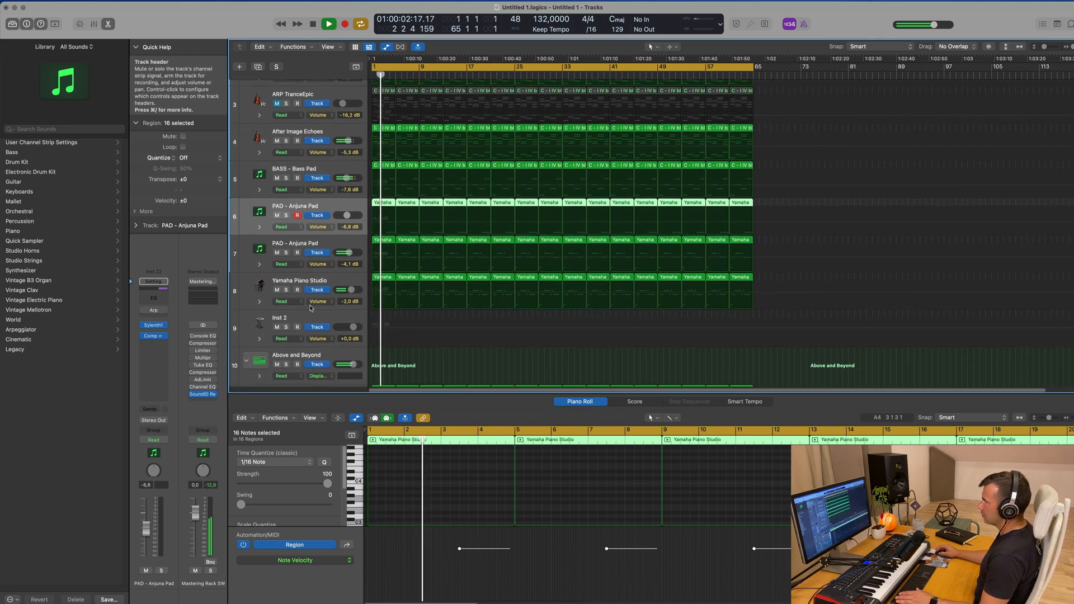
pyautogui.scroll(1, 320, 300)
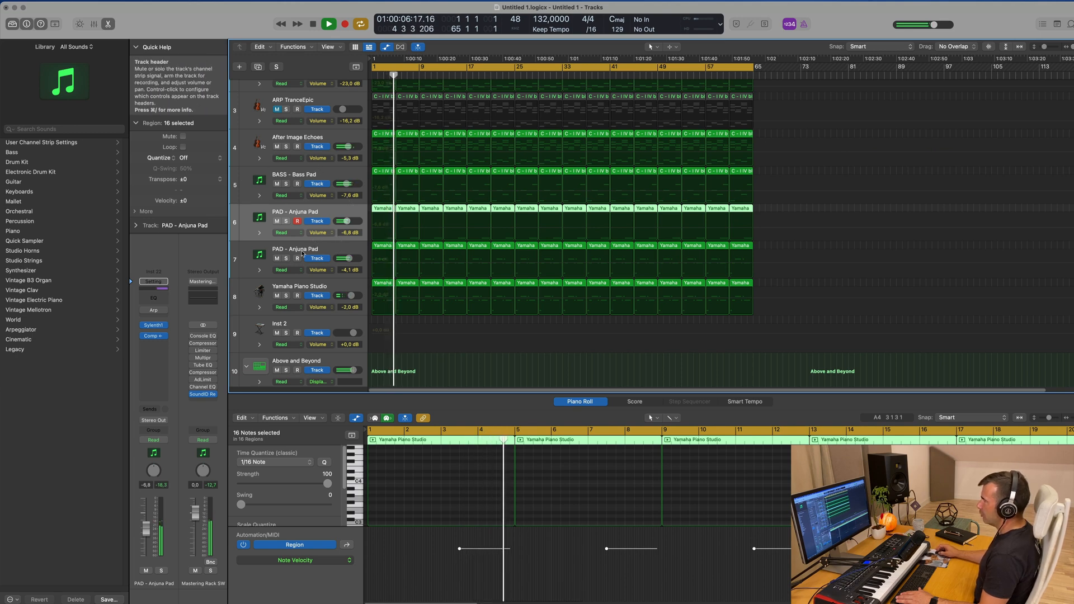
pyautogui.scroll(3, 322, 185)
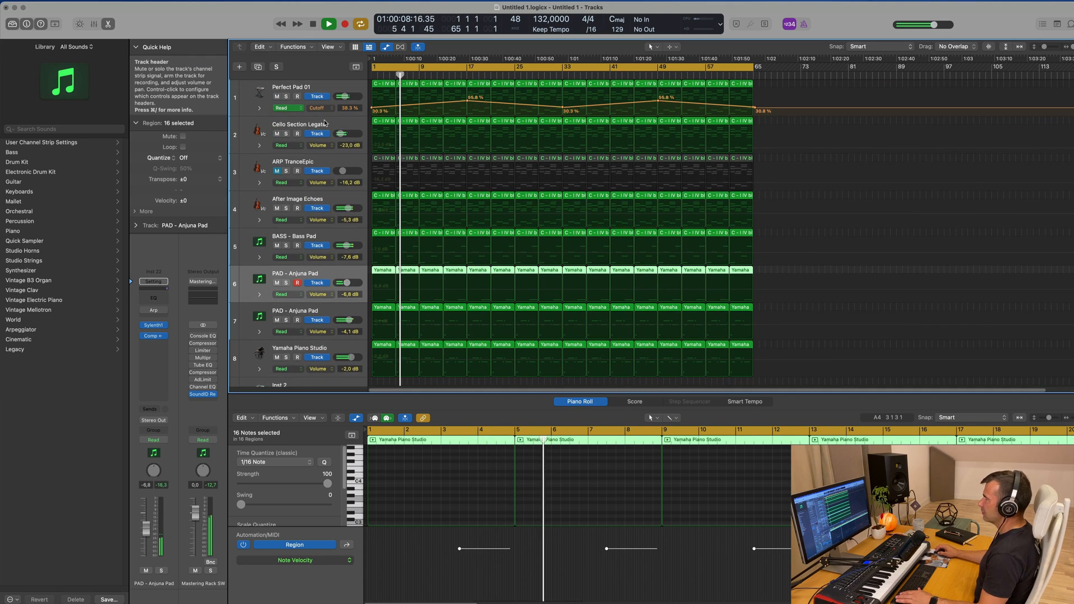
pyautogui.click(277, 208)
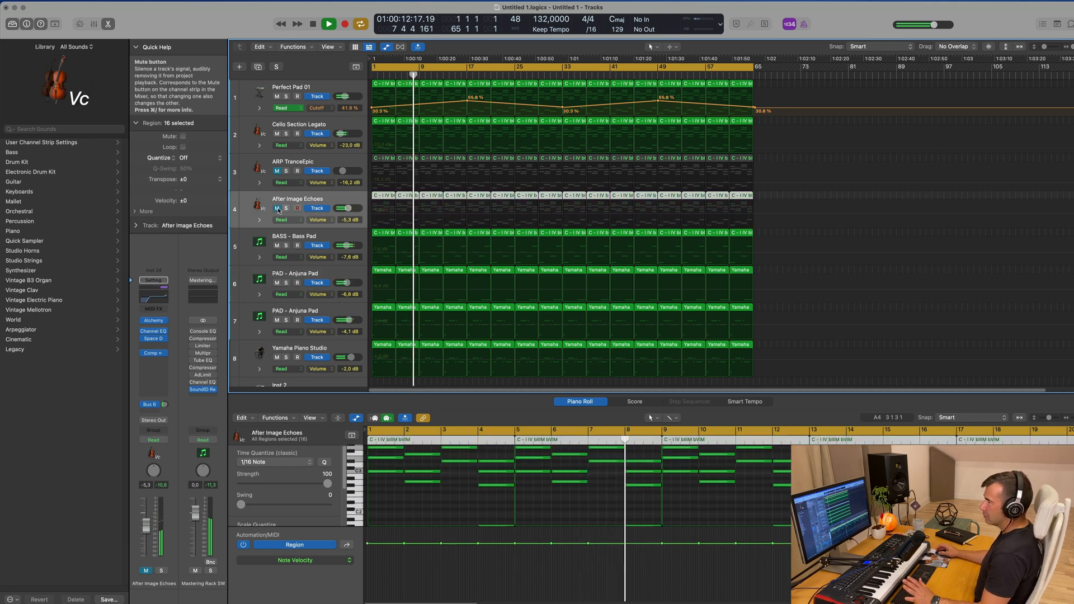
pyautogui.click(278, 209)
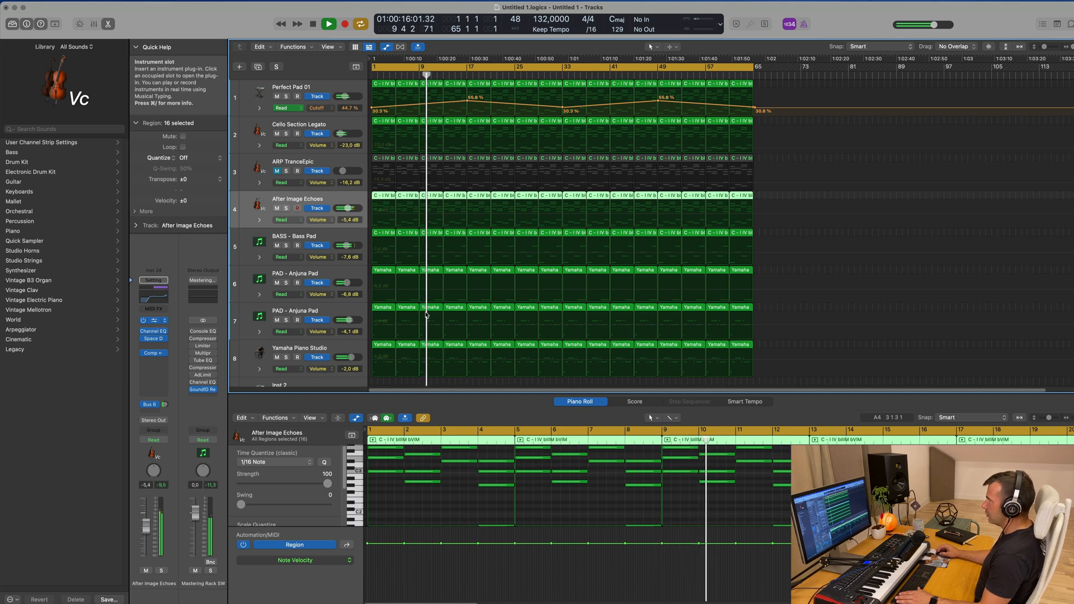
# Open After Image Echoes' Alchemy, lower the track's volume to about -10.2 dB and close the instrument window
pyautogui.click(153, 320)
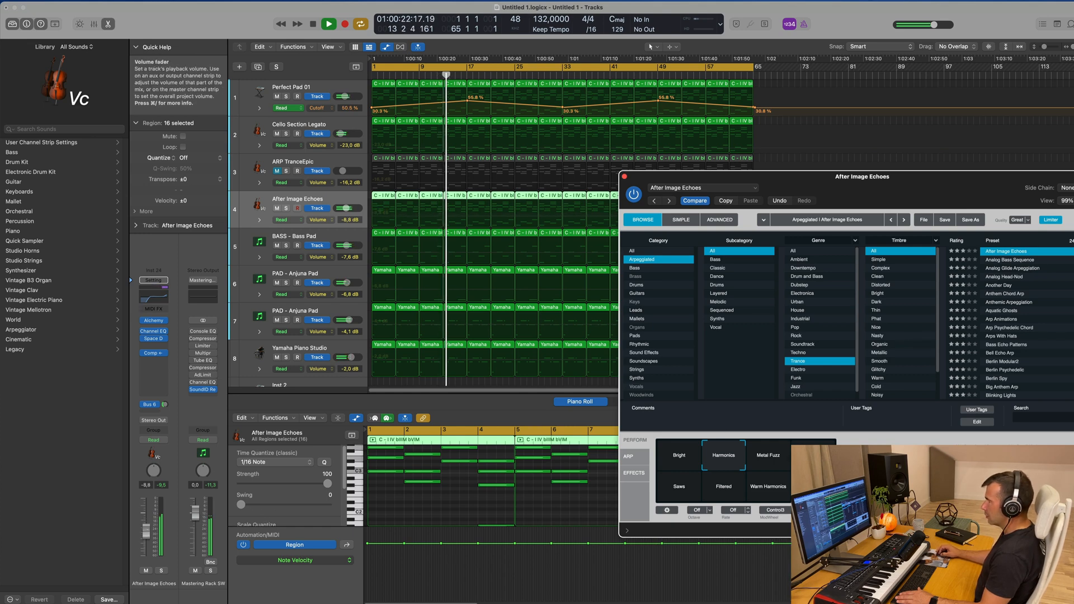
pyautogui.moveTo(146, 526); pyautogui.dragTo(146, 532)
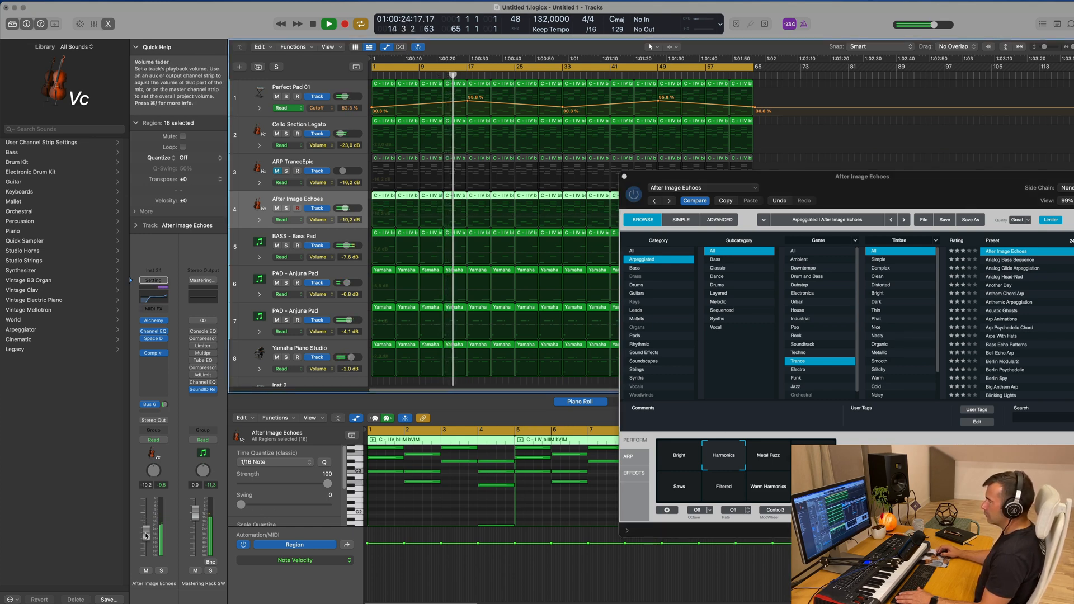
pyautogui.click(624, 176)
pyautogui.scroll(-1, 573, 185)
# Unmute ARP TranceEpic, check its Channel EQ curve and lower the track's volume to about -16.8 dB
pyautogui.click(276, 171)
pyautogui.click(263, 172)
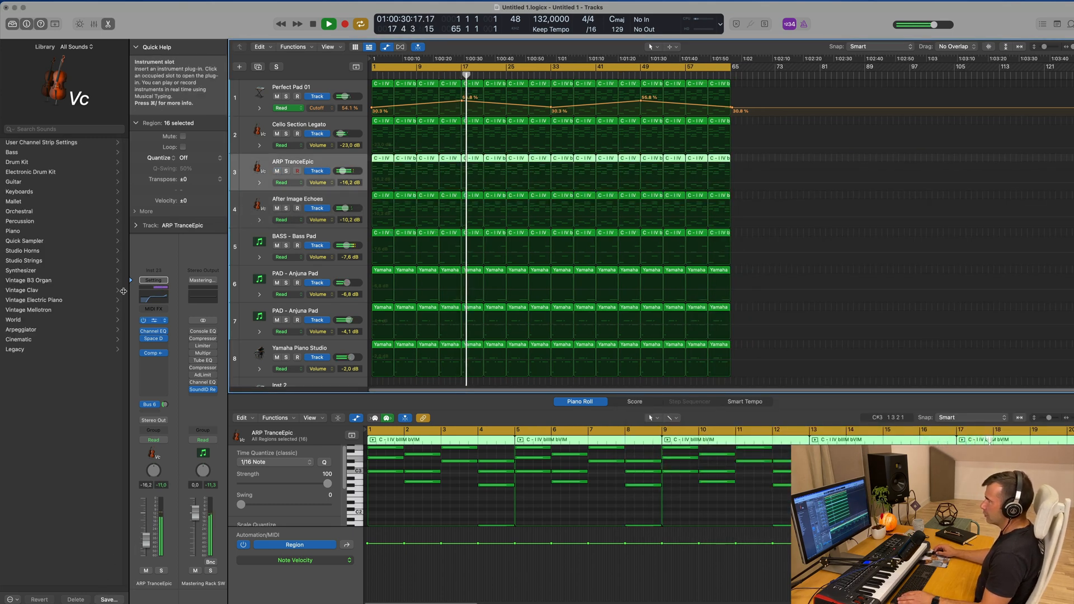
pyautogui.click(151, 304)
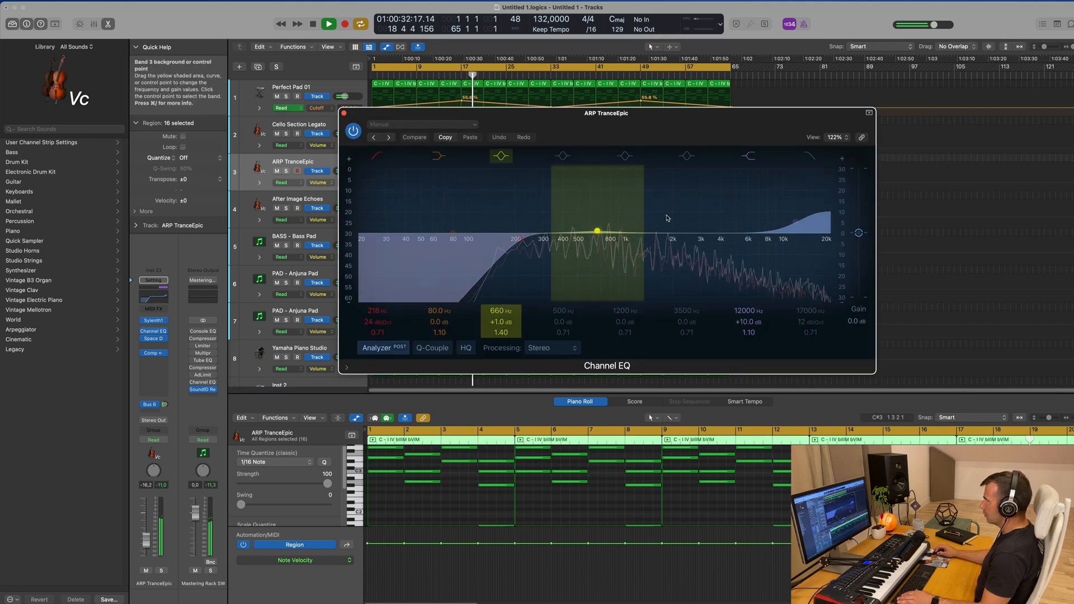
pyautogui.click(344, 113)
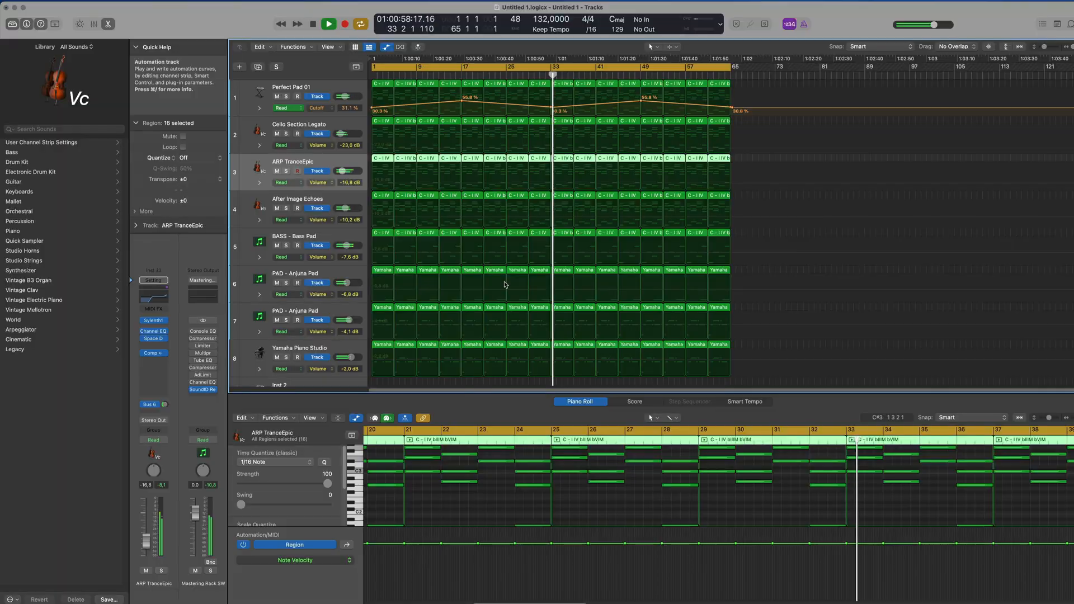
# Hide the Piano Roll so the arrangement shows all tracks, including the drum tracks
pyautogui.scroll(-1, 812, 244)
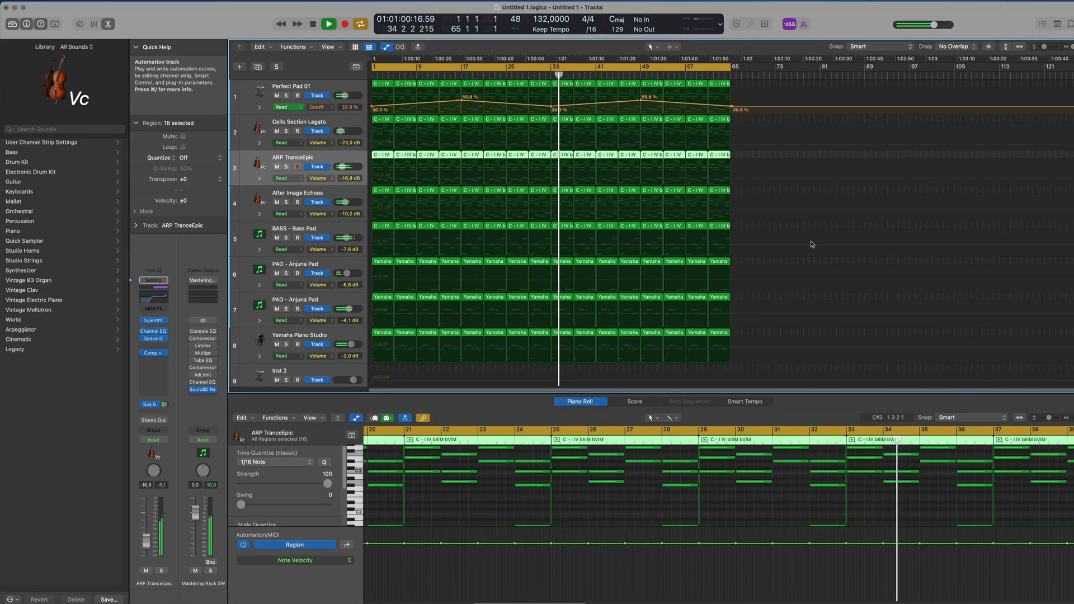
pyautogui.press('x')
pyautogui.press('x')
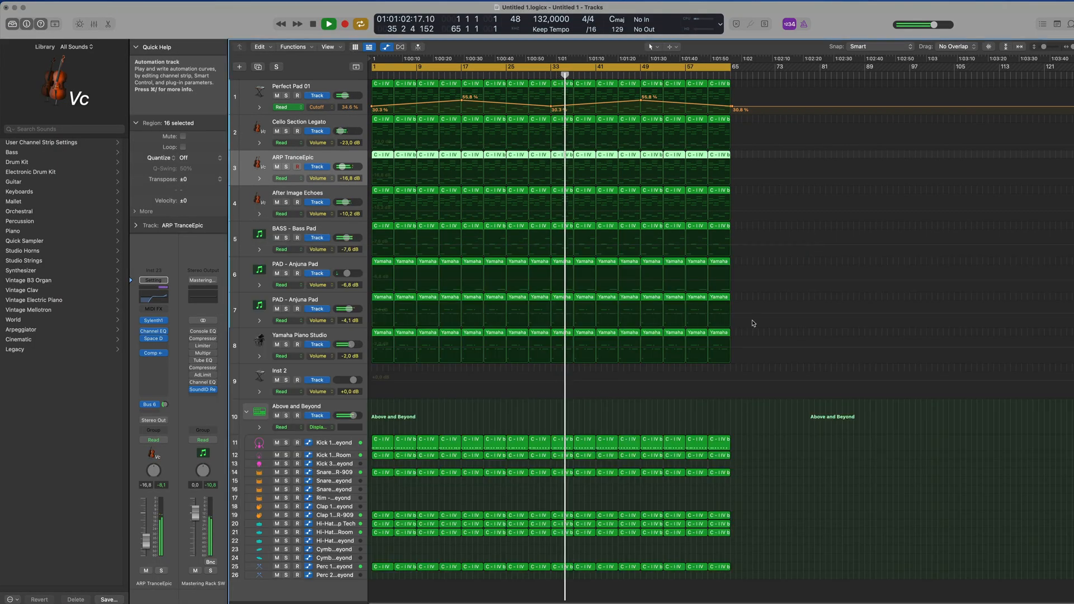